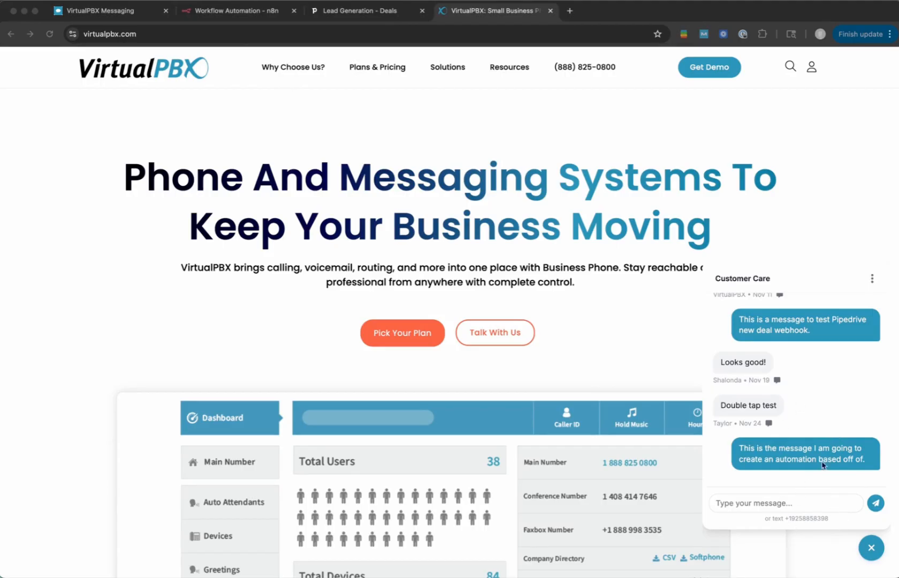
- Switch to the VirtualPBX Messaging inbox and read the newest message in the unassigned conversation
{"action": "left_click", "coordinate": [123, 23]}
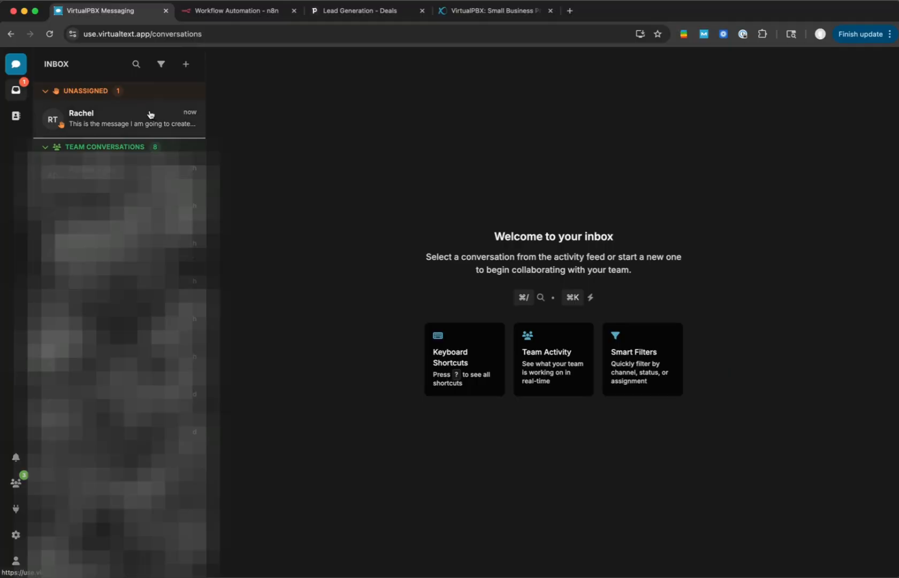
{"action": "left_click", "coordinate": [131, 119]}
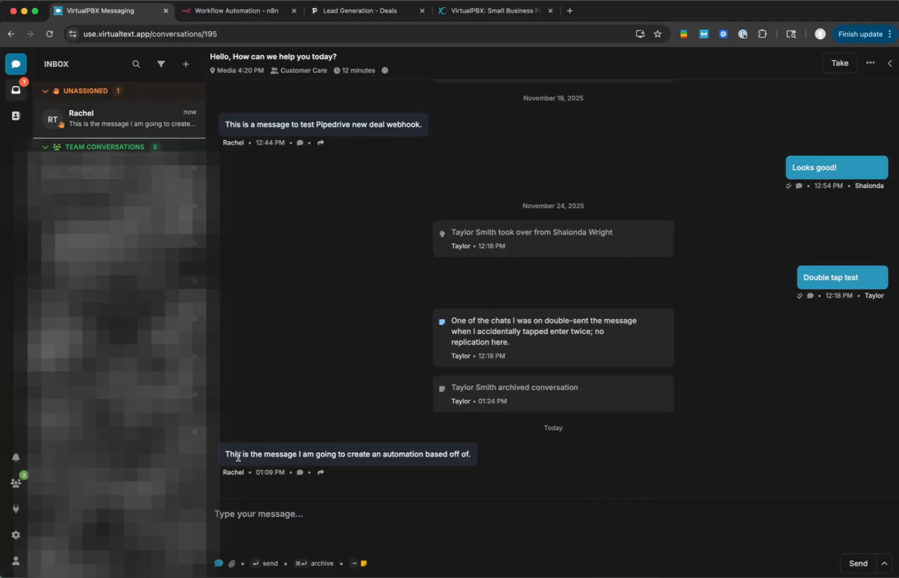
{"action": "left_click_drag", "start_coordinate": [239, 456], "coordinate": [395, 456]}
{"action": "left_click", "coordinate": [484, 464]}
- Examine the forwarding integrations offered for the newest customer message and leave without forwarding it
{"action": "left_click", "coordinate": [320, 474]}
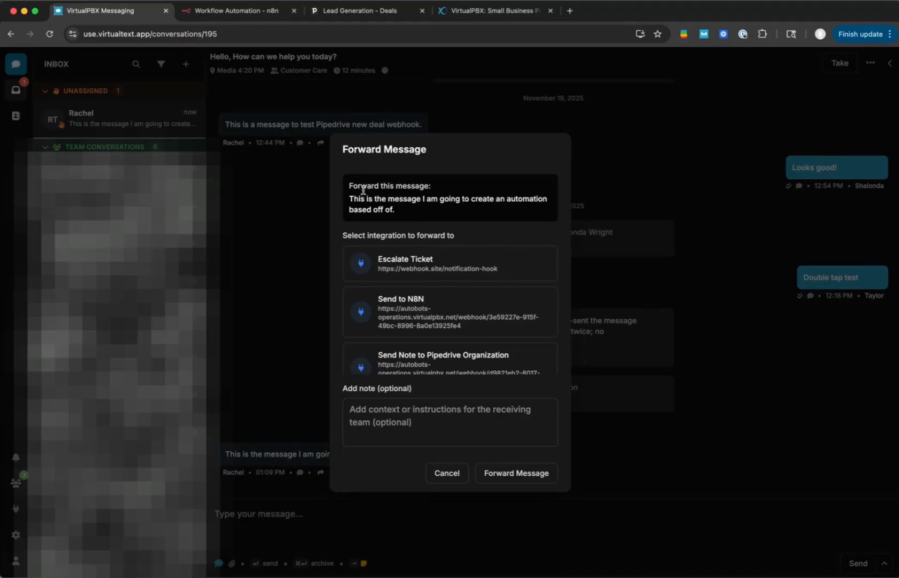
{"action": "left_click_drag", "start_coordinate": [350, 187], "coordinate": [397, 213]}
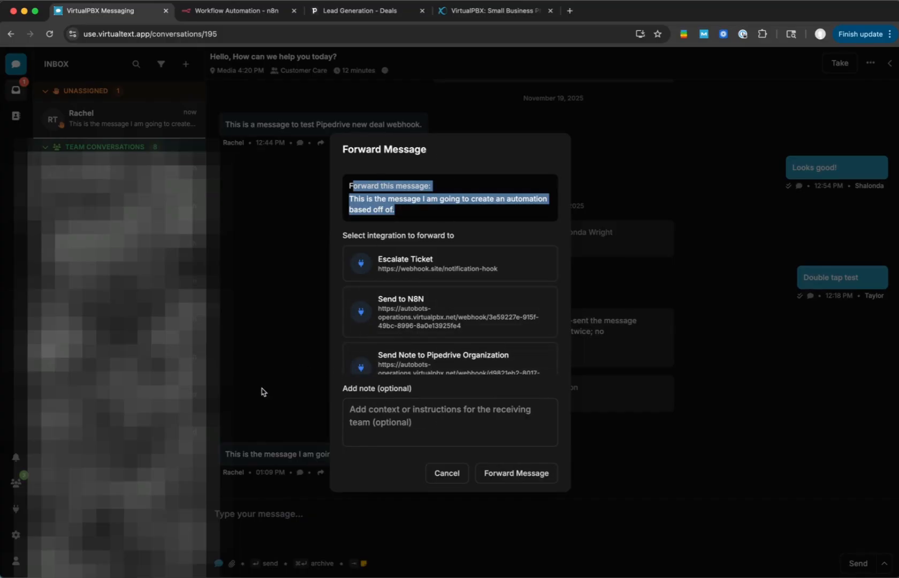
{"action": "left_click", "coordinate": [292, 526]}
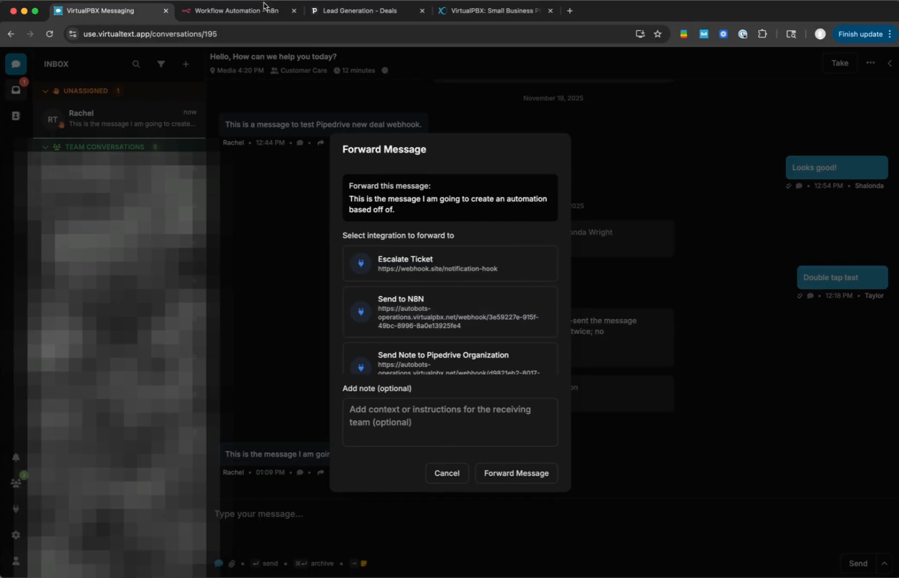
{"action": "left_click", "coordinate": [446, 473]}
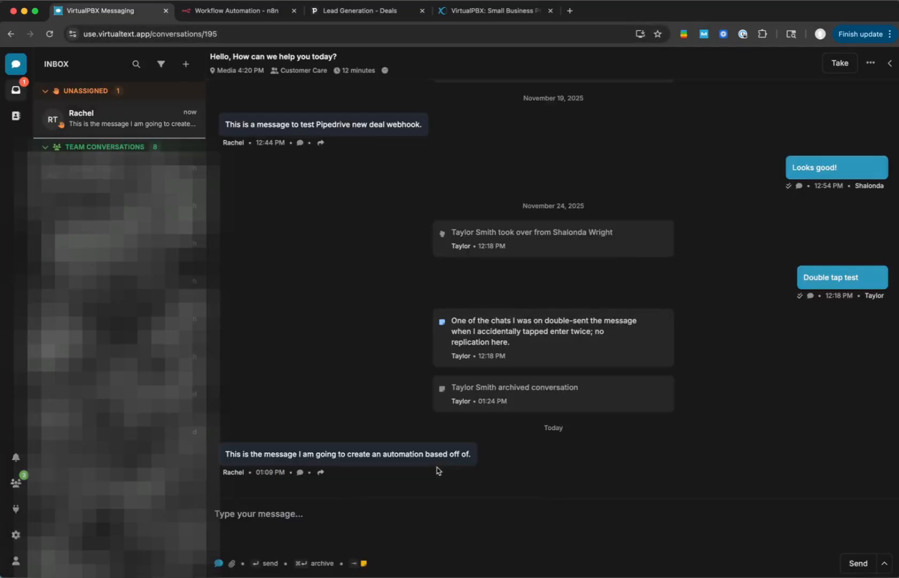
- Start a new webhook endpoint in the integrations area and name it "Create Sales Deal in Pipedrive"
{"action": "left_click", "coordinate": [16, 509]}
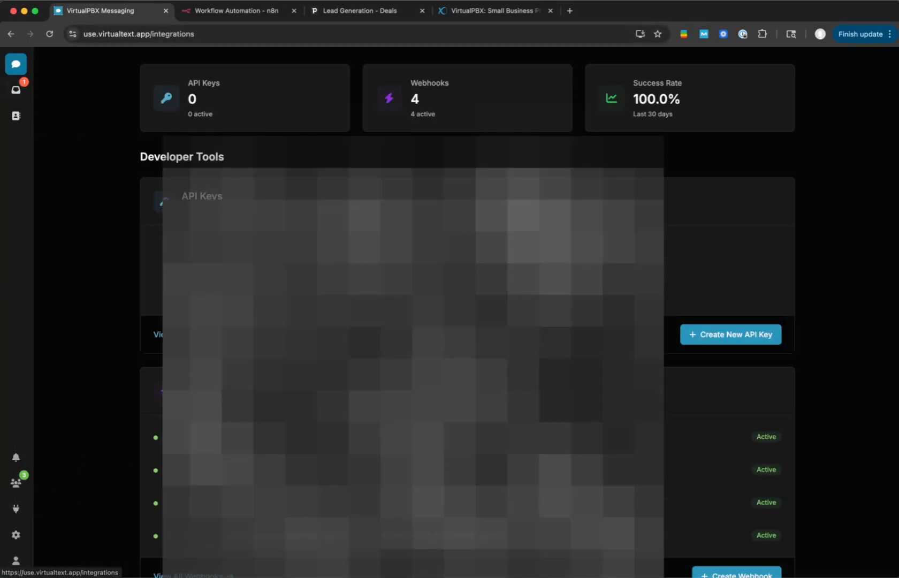
{"action": "scroll", "coordinate": [467, 311], "scroll_direction": "down", "scroll_amount": 3}
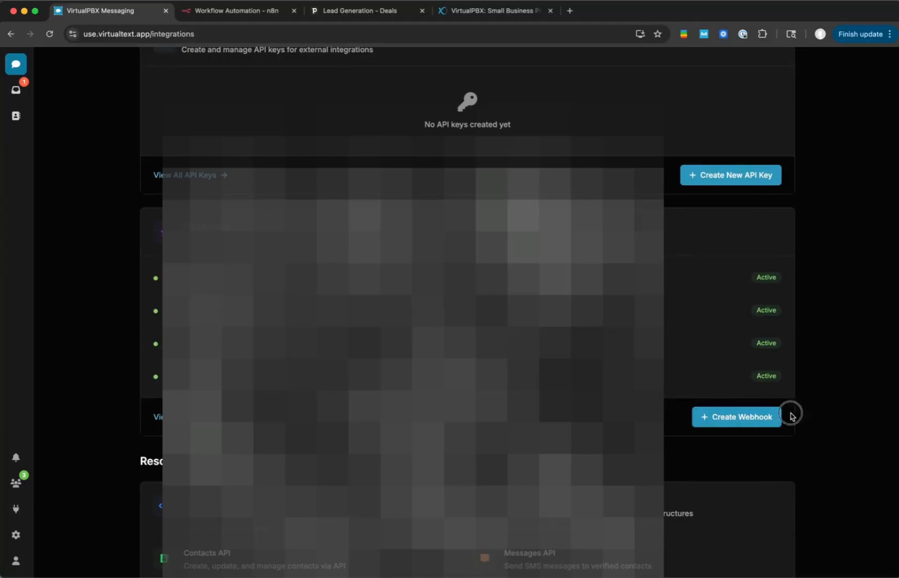
{"action": "left_click", "coordinate": [751, 417]}
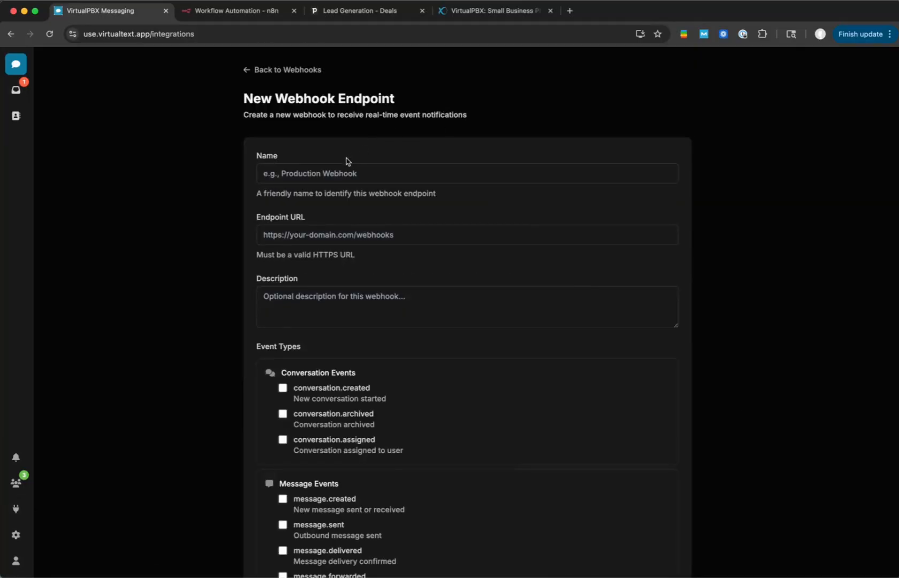
{"action": "left_click", "coordinate": [335, 170]}
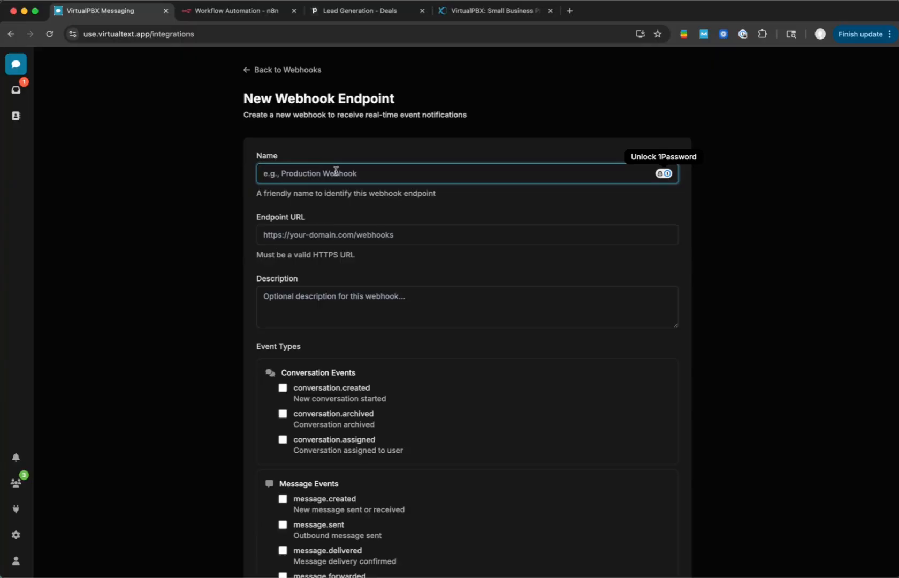
{"action": "type", "text": "Create Sales Deal in Pipedrive"}
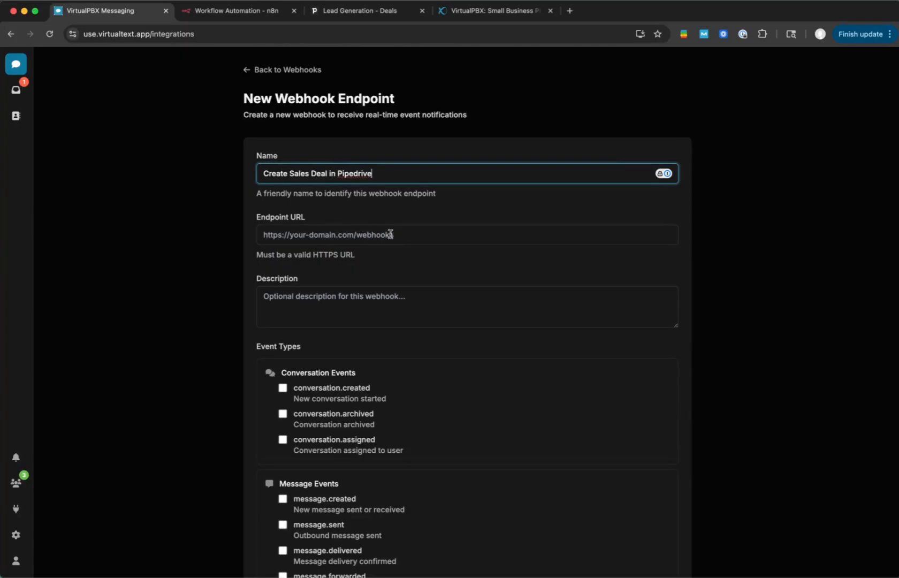
- Switch to the empty n8n workflow and add a Webhook trigger as its first step
{"action": "left_click", "coordinate": [239, 13]}
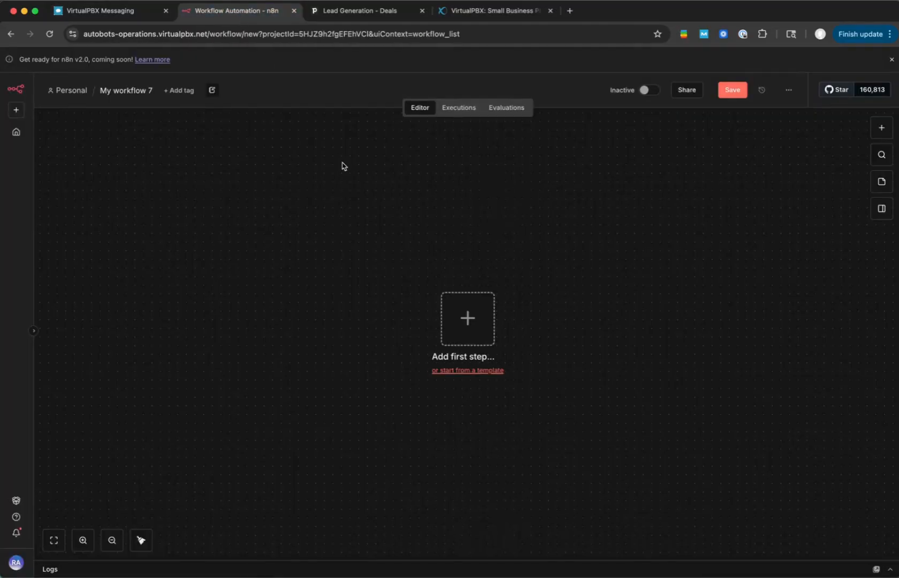
{"action": "left_click", "coordinate": [447, 314]}
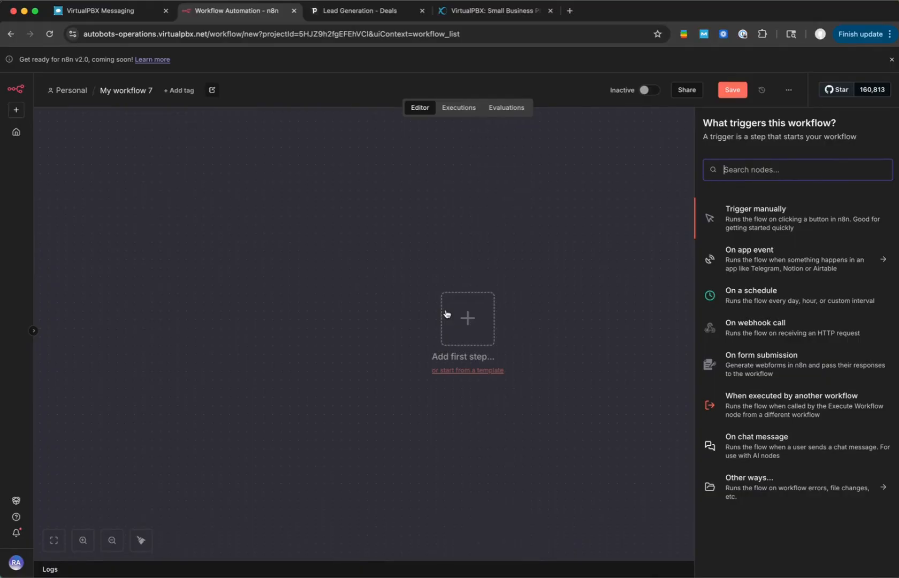
{"action": "type", "text": "web"}
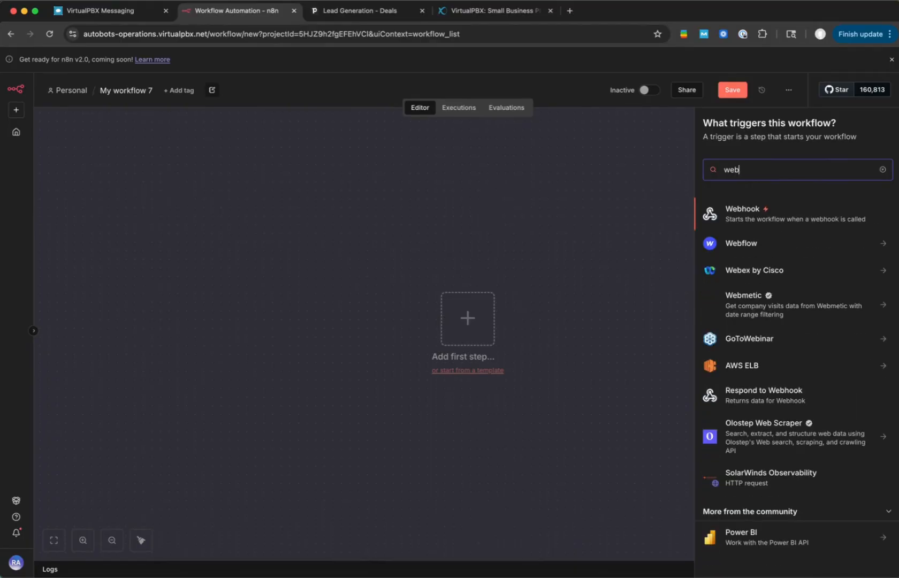
{"action": "left_click", "coordinate": [759, 213]}
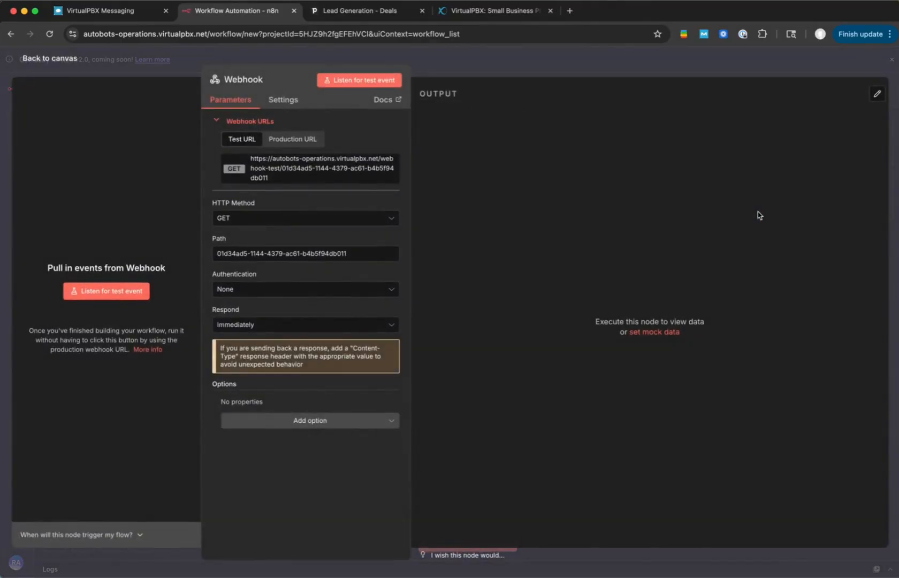
- Set the Webhook node's HTTP method to POST and copy its production URL
{"action": "left_click", "coordinate": [288, 218]}
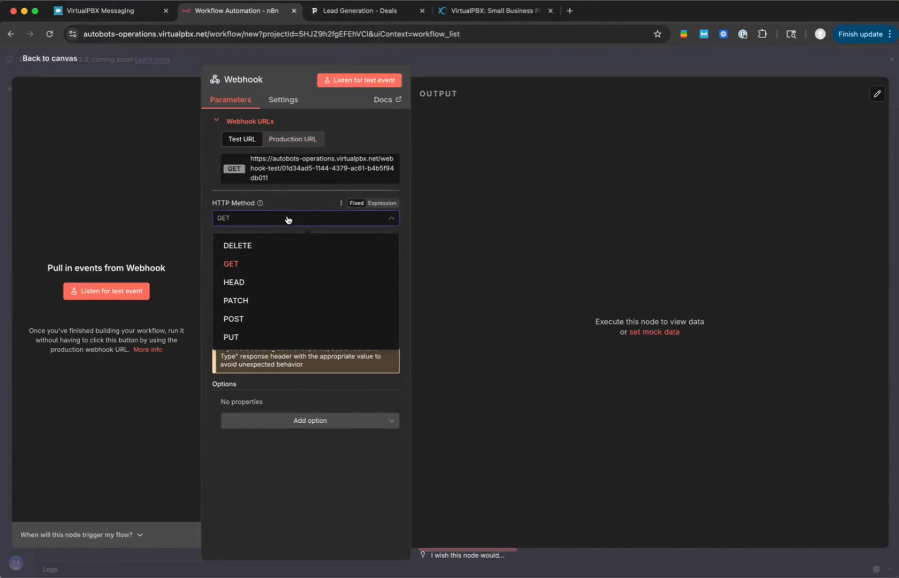
{"action": "left_click", "coordinate": [252, 319]}
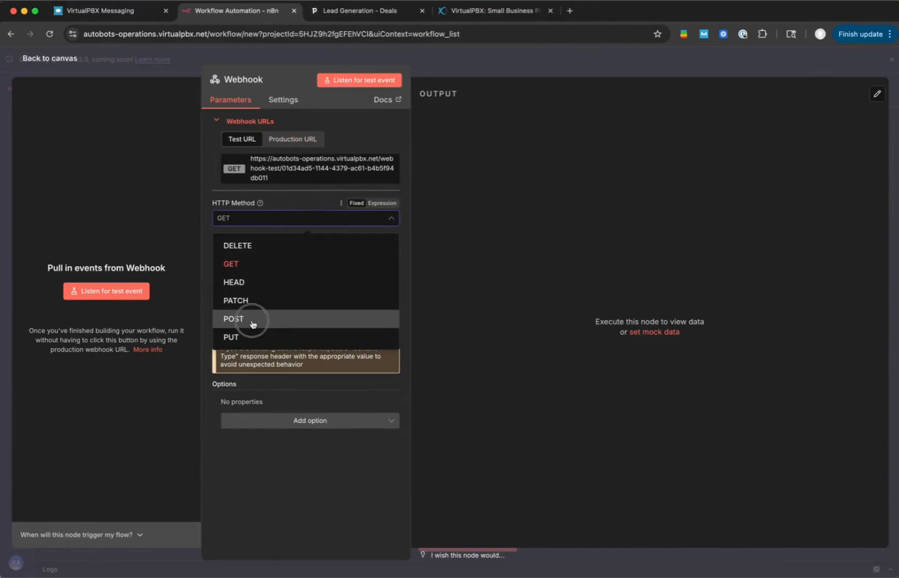
{"action": "left_click", "coordinate": [296, 142]}
{"action": "left_click", "coordinate": [299, 172]}
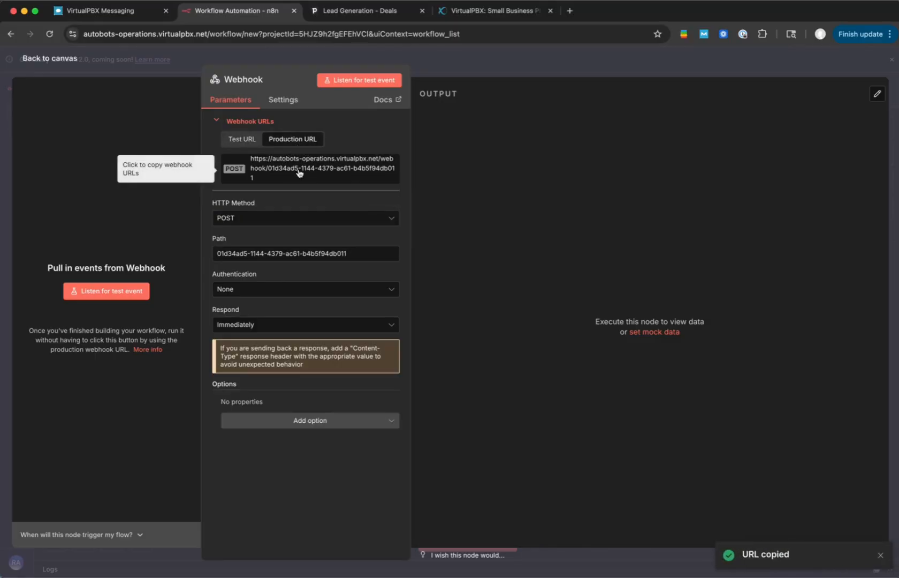
{"action": "left_click", "coordinate": [473, 65]}
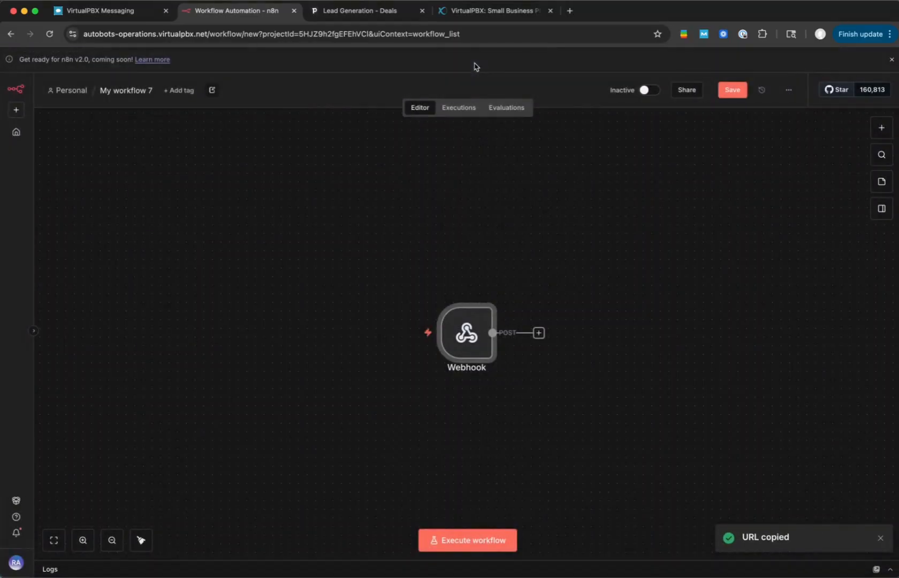
- Save the workflow and activate it, dismissing the activation notice and production checklist
{"action": "left_click", "coordinate": [733, 89]}
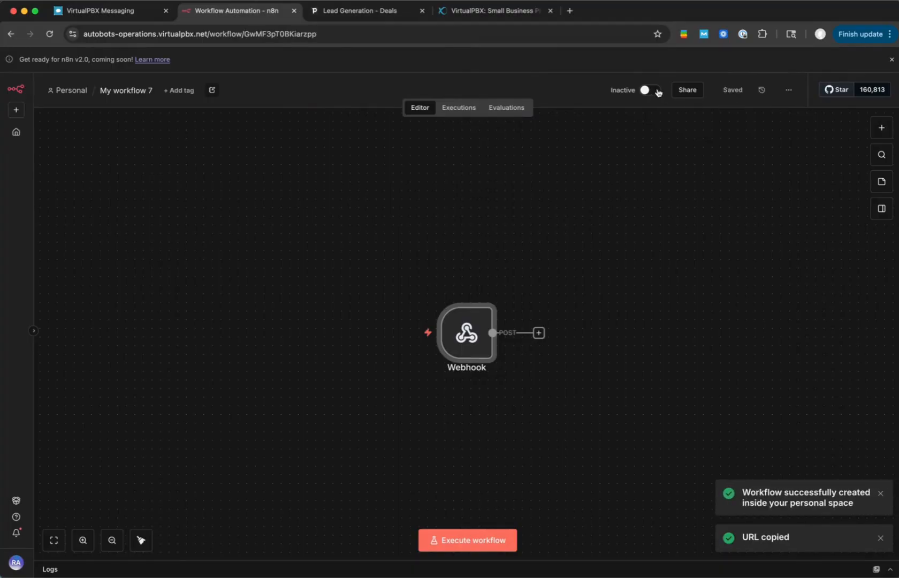
{"action": "left_click", "coordinate": [658, 91]}
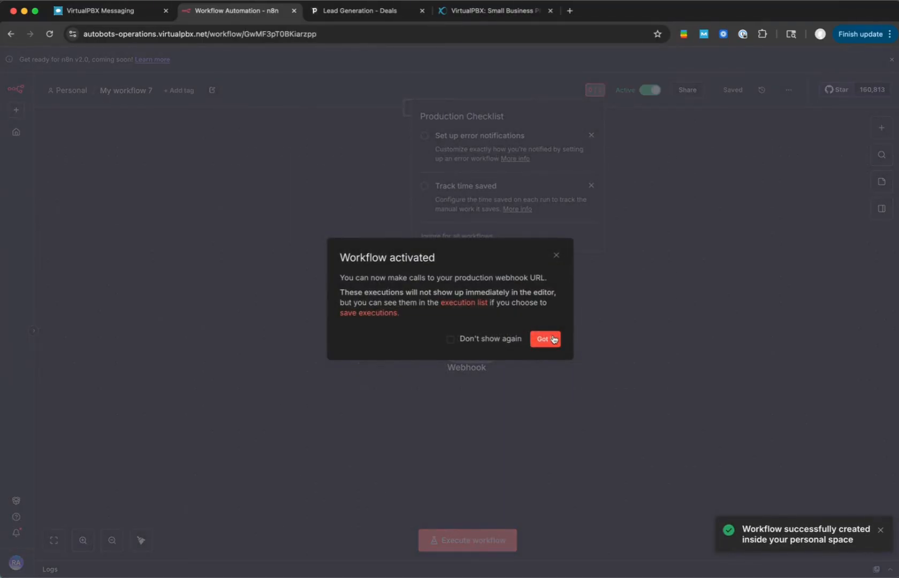
{"action": "left_click", "coordinate": [554, 339]}
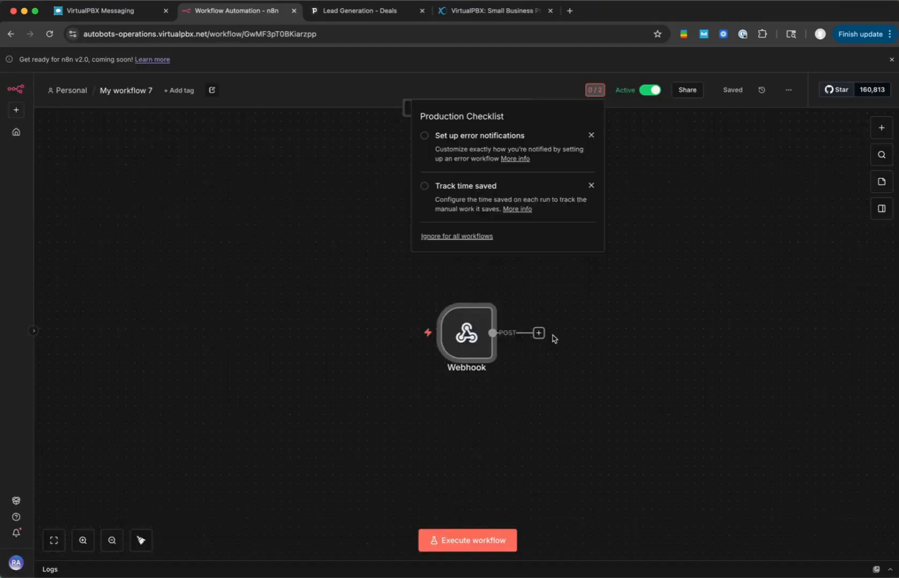
{"action": "left_click", "coordinate": [555, 279]}
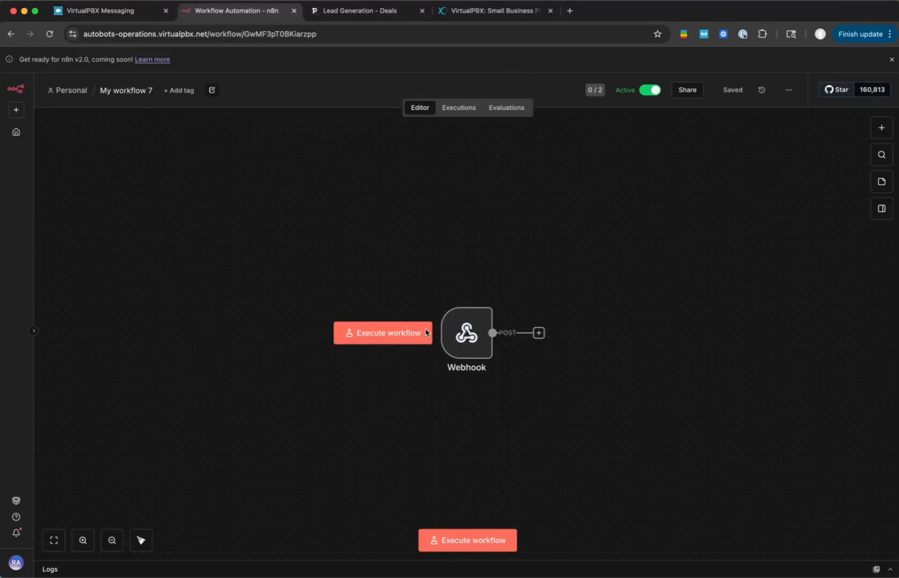
- Return to VirtualPBX Messaging and paste the copied production URL as the new webhook's endpoint URL
{"action": "left_click", "coordinate": [127, 13]}
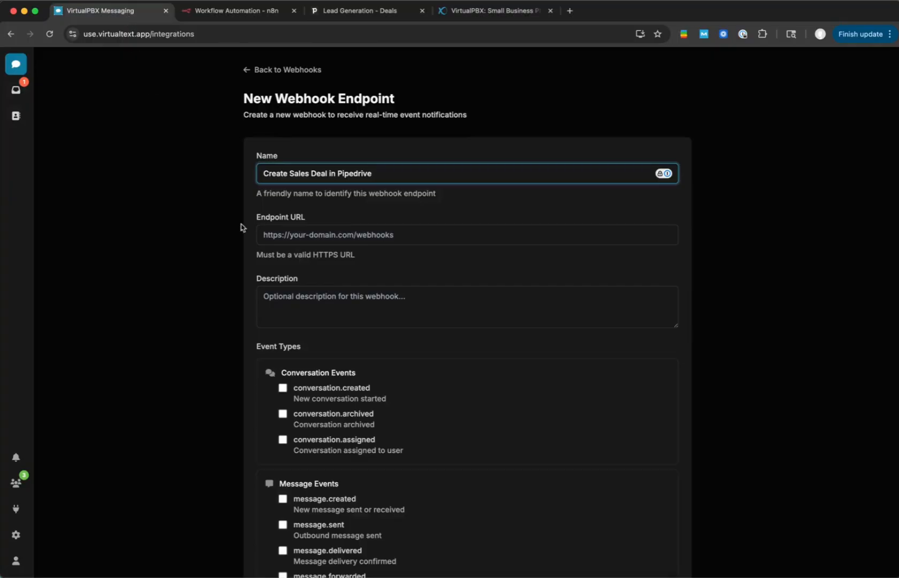
{"action": "left_click", "coordinate": [333, 234]}
{"action": "key", "text": "ctrl+v"}
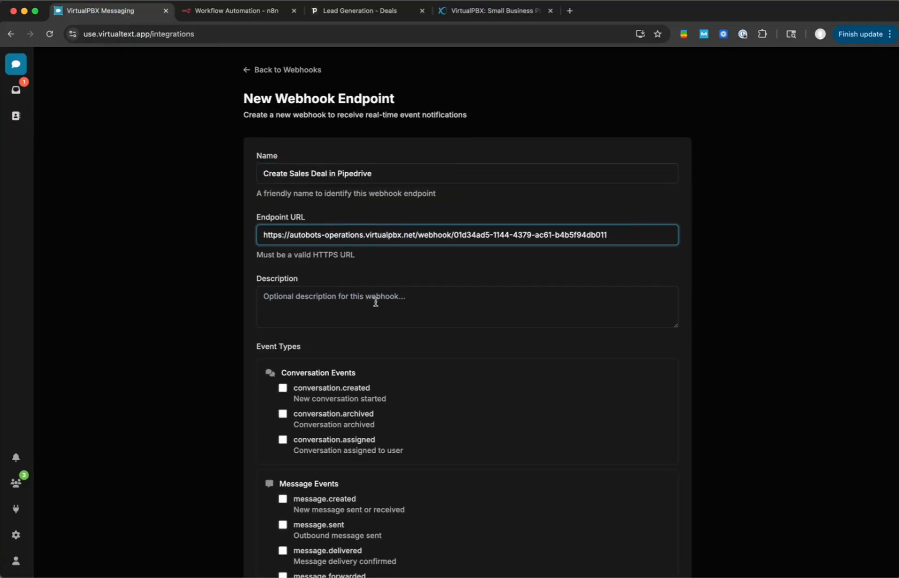
- Describe the webhook as "Create a deal in Pipedrive. Connects the person and organization. Creates follow-up activity. Adds a note to the deal with context."
{"action": "scroll", "coordinate": [373, 297], "scroll_direction": "down", "scroll_amount": 2}
{"action": "left_click", "coordinate": [391, 237]}
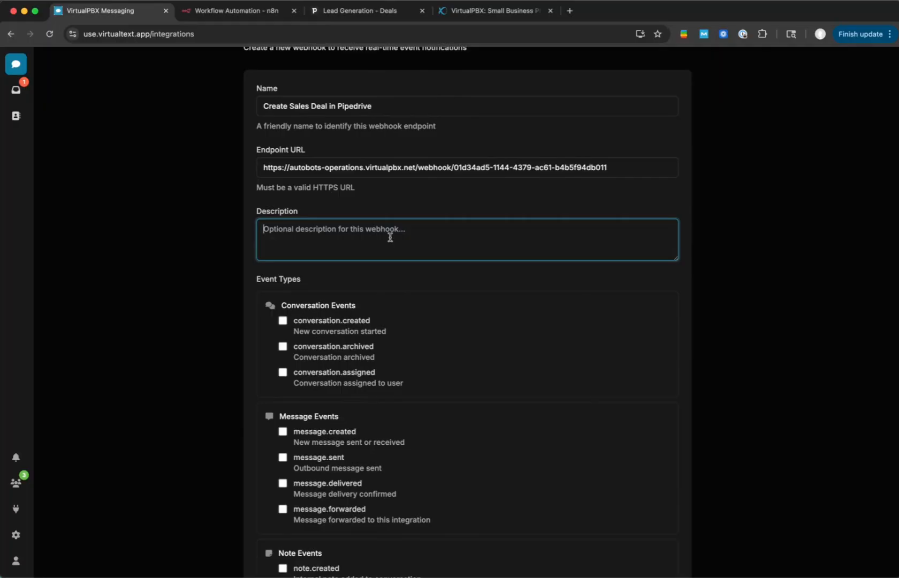
{"action": "type", "text": "Cr"}
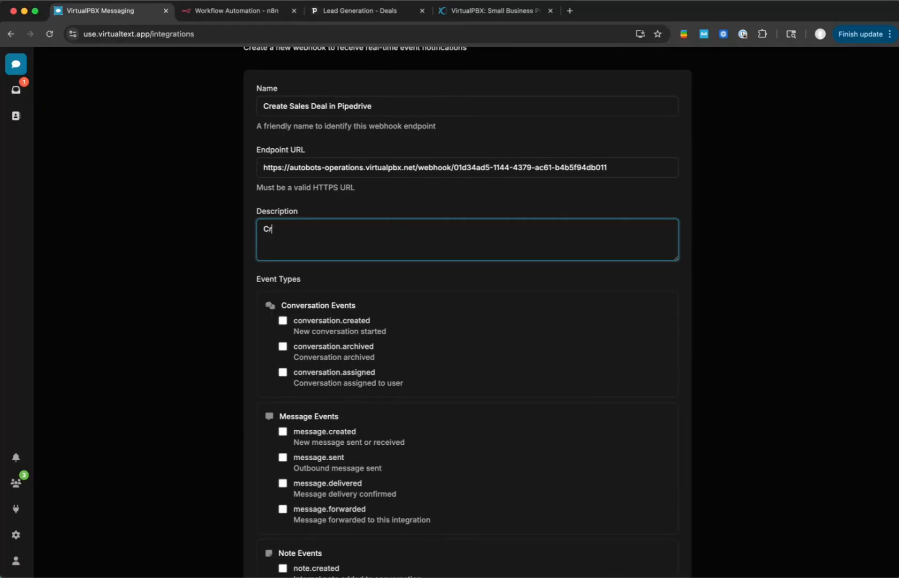
{"action": "type", "text": "eate a deal in Pipedrive."}
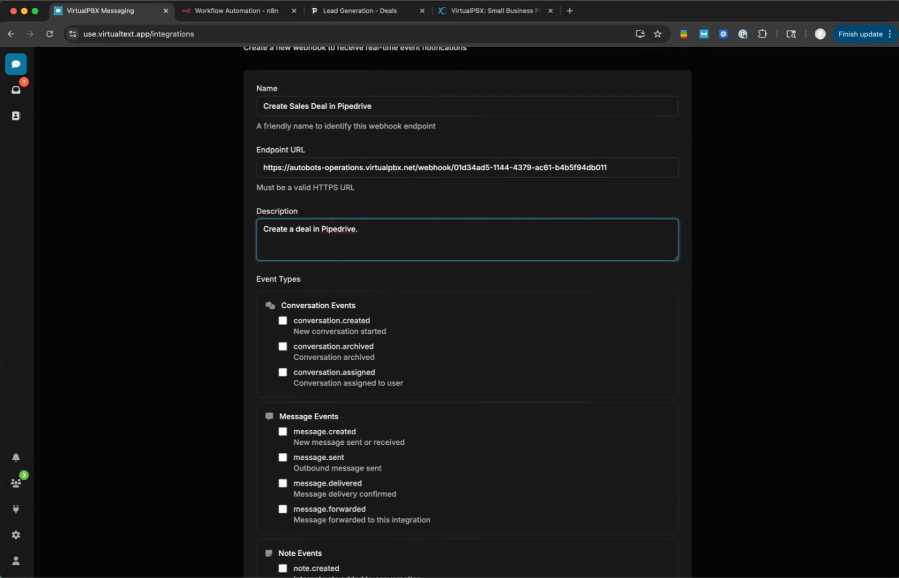
{"action": "type", "text": " LConnects the person and organization "}
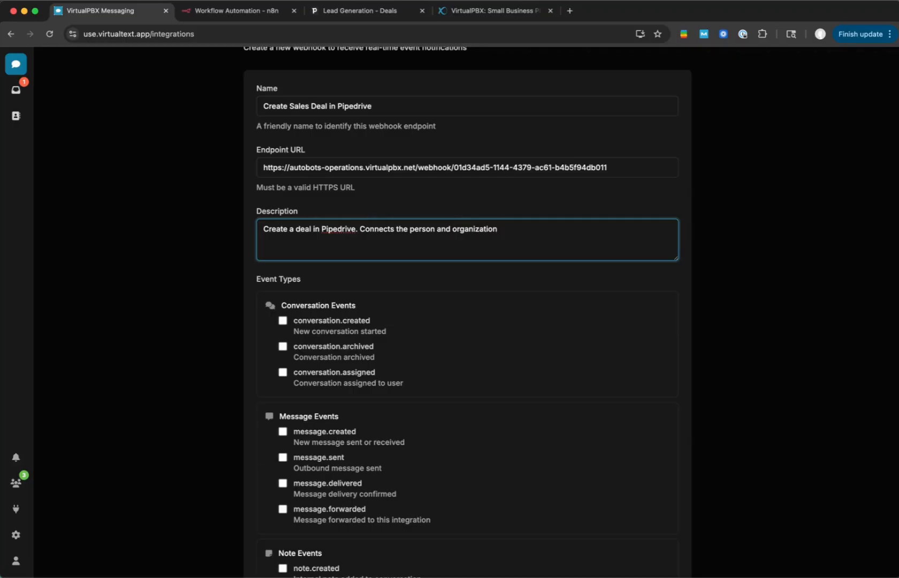
{"action": "type", "text": ". Creates follow-up activity"}
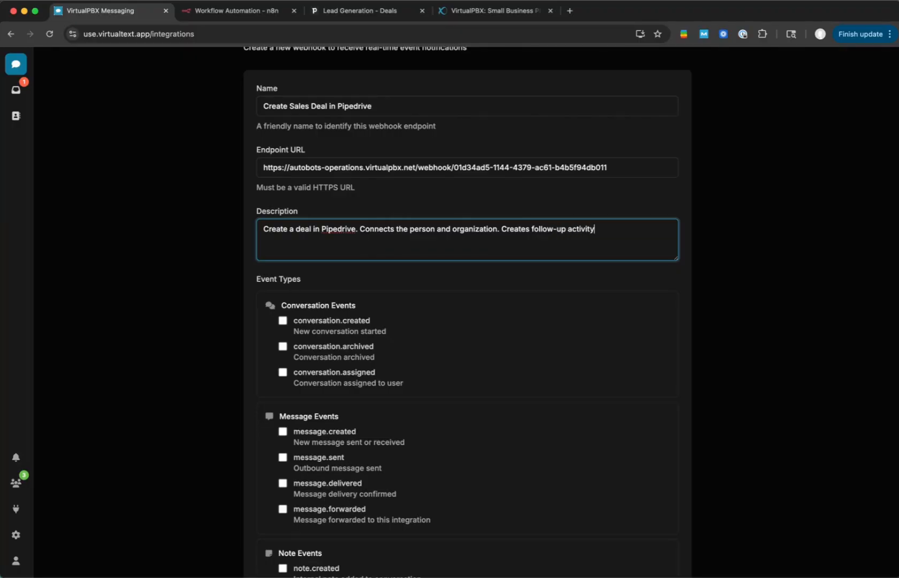
{"action": "type", "text": ". Gdds a note to the deal with context."}
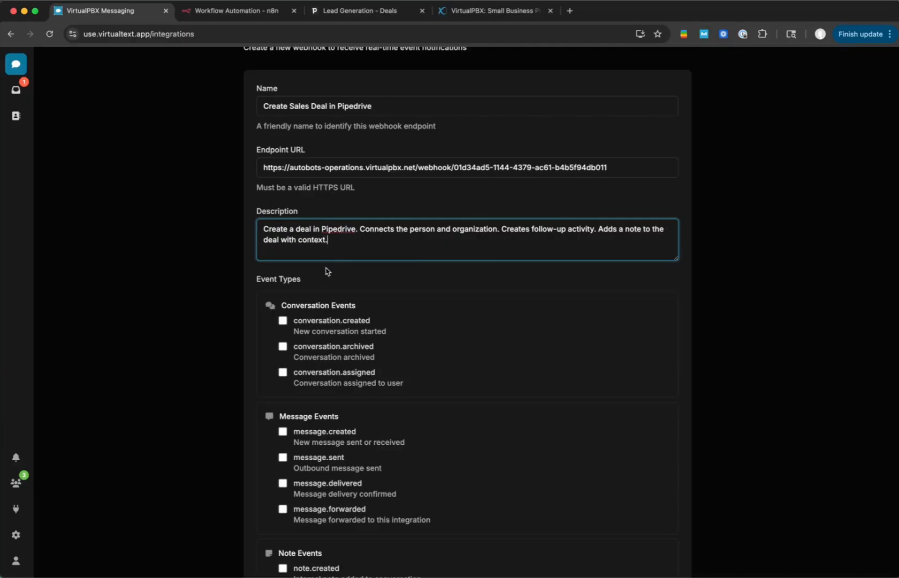
- Allow message forwarding for the webhook, leaving all event types unselected, and create it
{"action": "scroll", "coordinate": [327, 269], "scroll_direction": "down", "scroll_amount": 3}
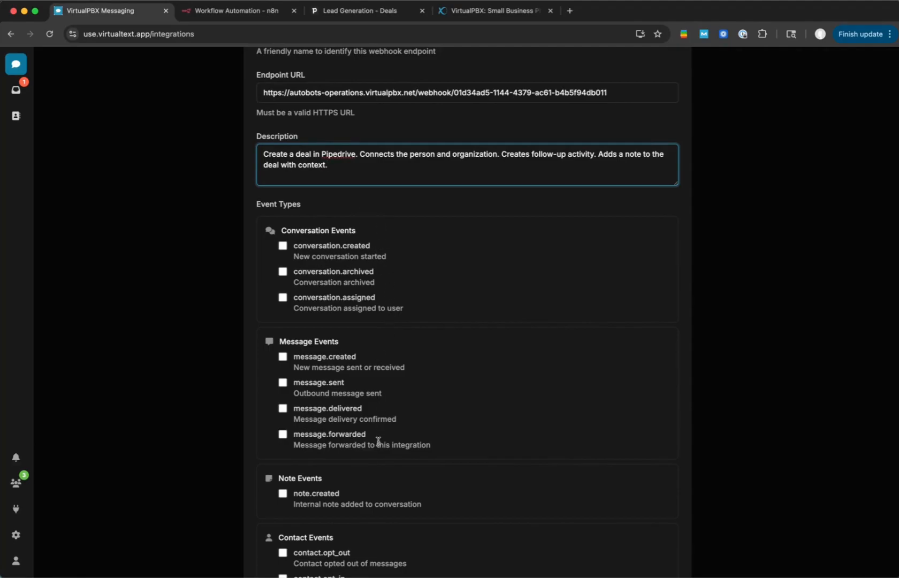
{"action": "scroll", "coordinate": [373, 441], "scroll_direction": "down", "scroll_amount": 5}
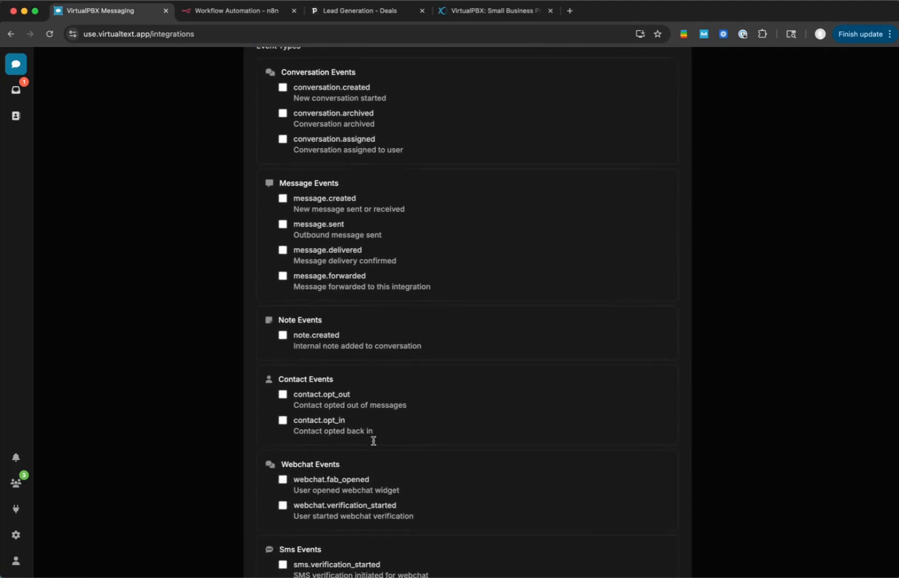
{"action": "scroll", "coordinate": [374, 444], "scroll_direction": "down", "scroll_amount": 2}
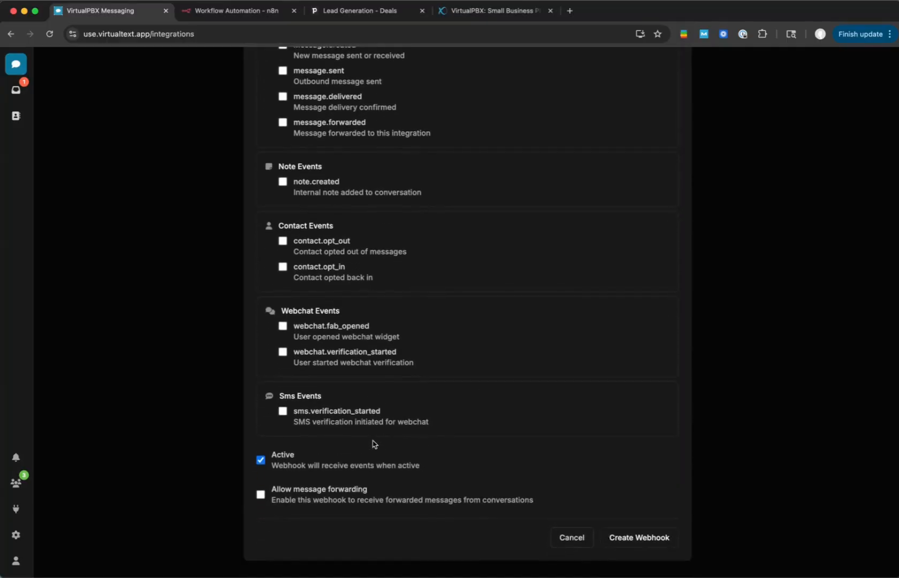
{"action": "left_click", "coordinate": [261, 494]}
{"action": "left_click", "coordinate": [646, 538]}
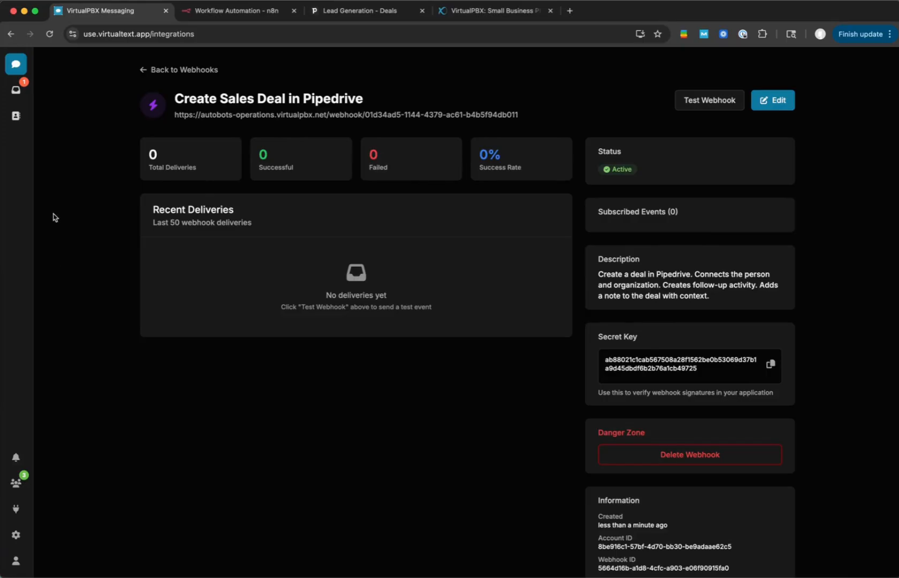
- In the unassigned inbox conversation, start forwarding today's customer message and choose the "Create Sales Deal in Pipedrive" integration as its destination
{"action": "left_click", "coordinate": [16, 89]}
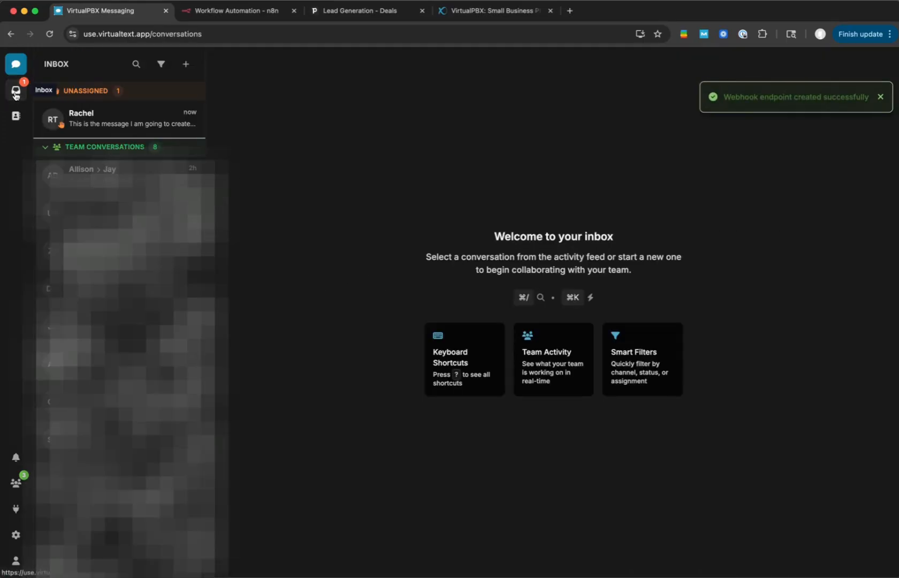
{"action": "left_click", "coordinate": [151, 124]}
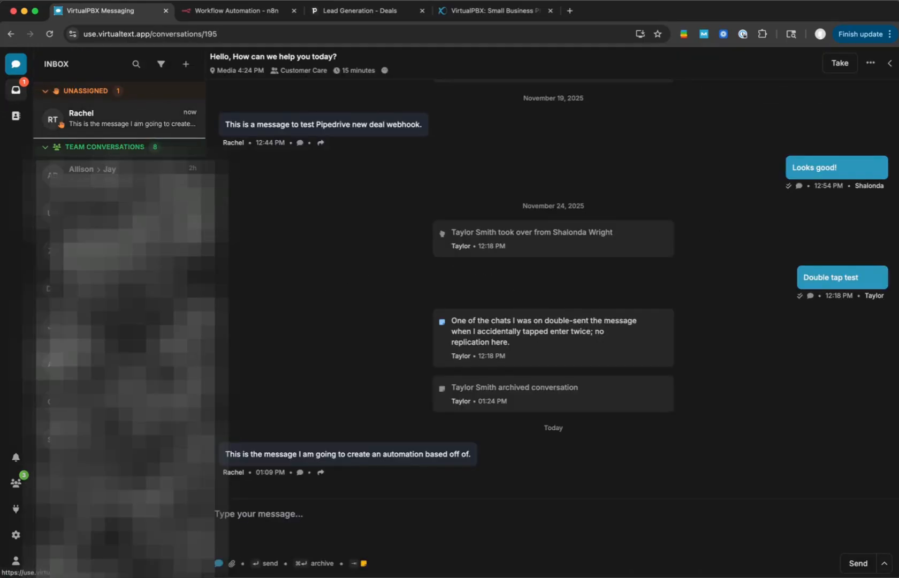
{"action": "left_click", "coordinate": [320, 471]}
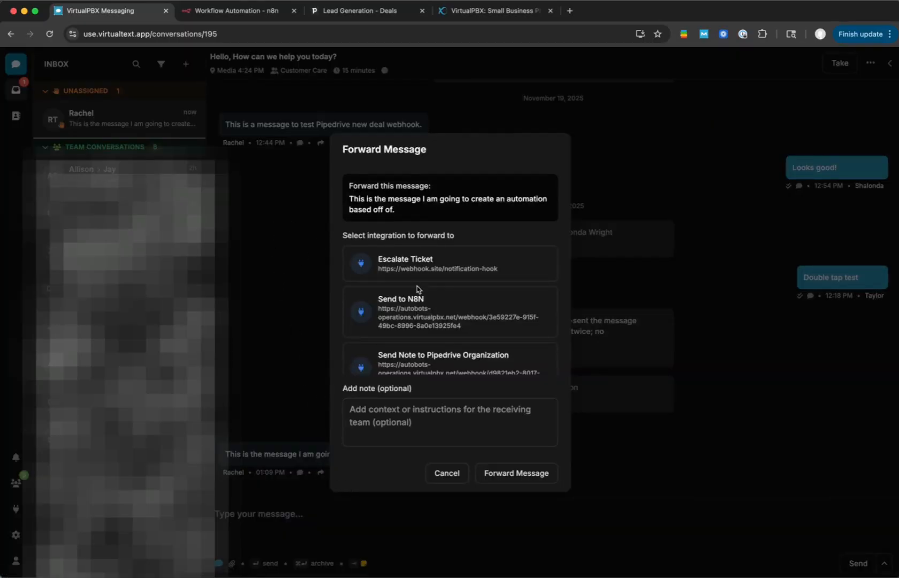
{"action": "scroll", "coordinate": [417, 289], "scroll_direction": "down", "scroll_amount": 3}
{"action": "left_click", "coordinate": [413, 345]}
- Add the note "Here is the context from the forwarded message." and forward the message
{"action": "left_click", "coordinate": [409, 432]}
{"action": "type", "text": "H"}
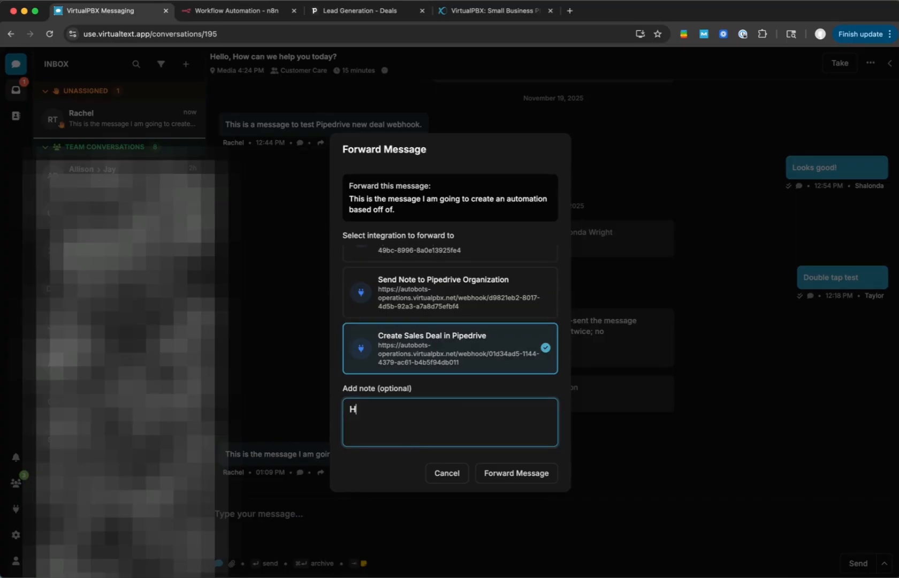
{"action": "type", "text": "ere is the context fro the f"}
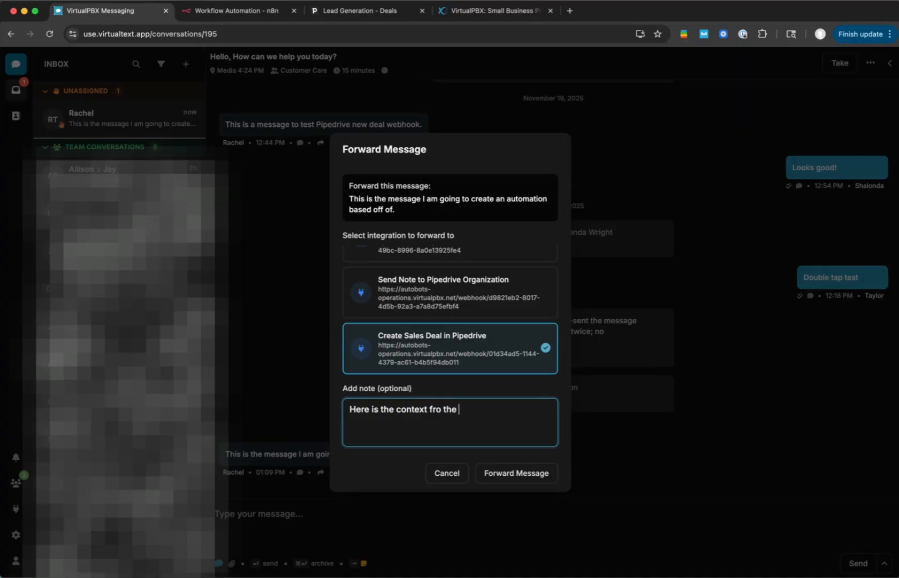
{"action": "key", "text": "BackSpace"}
{"action": "key", "text": "BackSpace"}
{"action": "key", "text": "BackSpace"}
{"action": "type", "text": "m the forwarded message."}
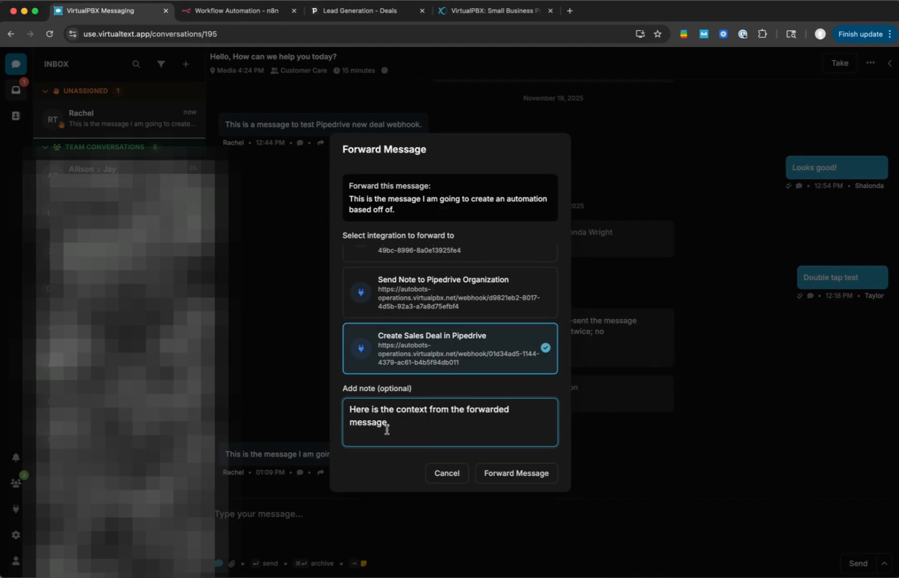
{"action": "left_click", "coordinate": [522, 473]}
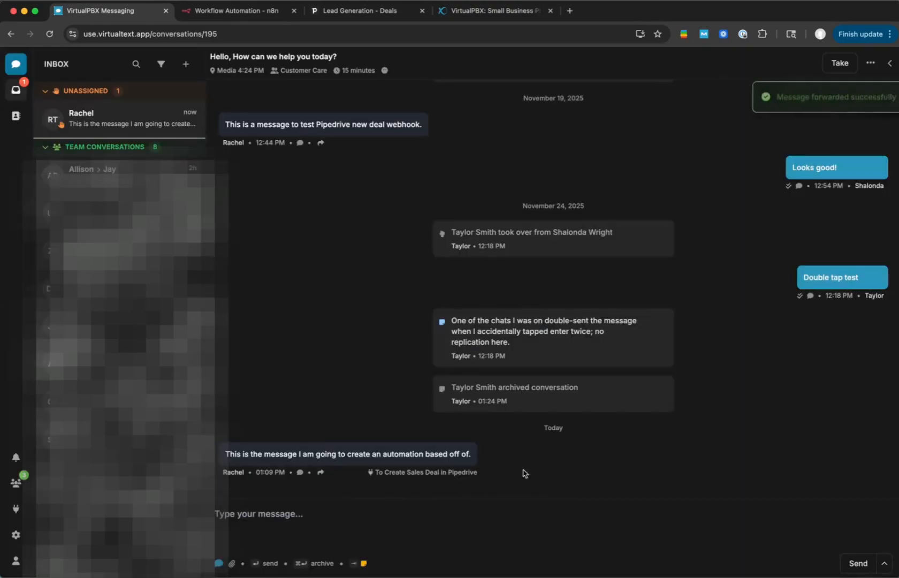
- Switch to n8n and open the Webhook node's output from the workflow's latest execution
{"action": "left_click", "coordinate": [252, 8]}
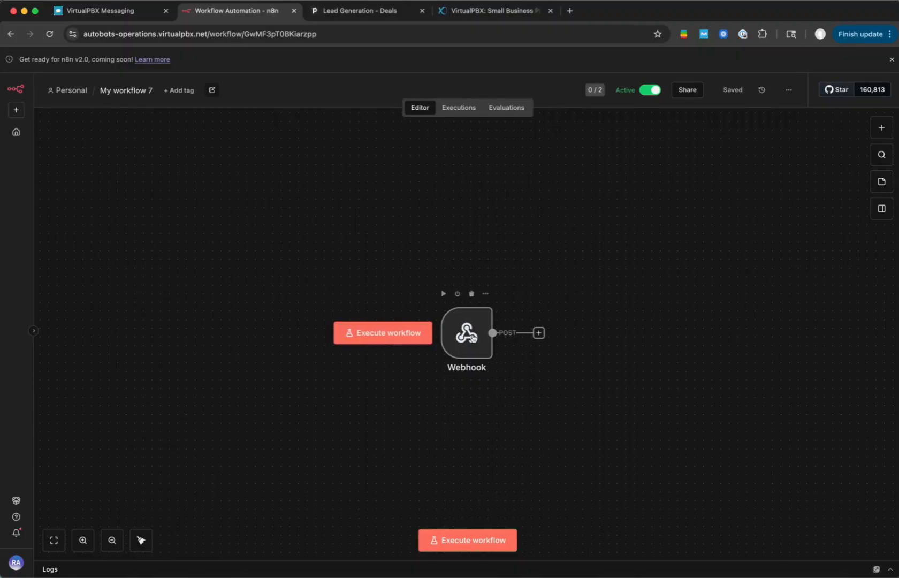
{"action": "double_click", "coordinate": [477, 330]}
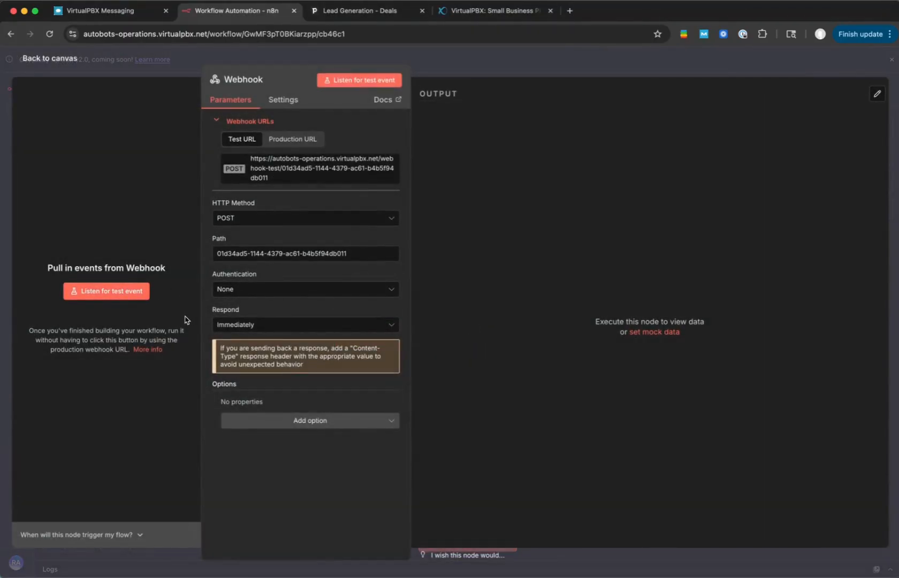
{"action": "left_click", "coordinate": [486, 57]}
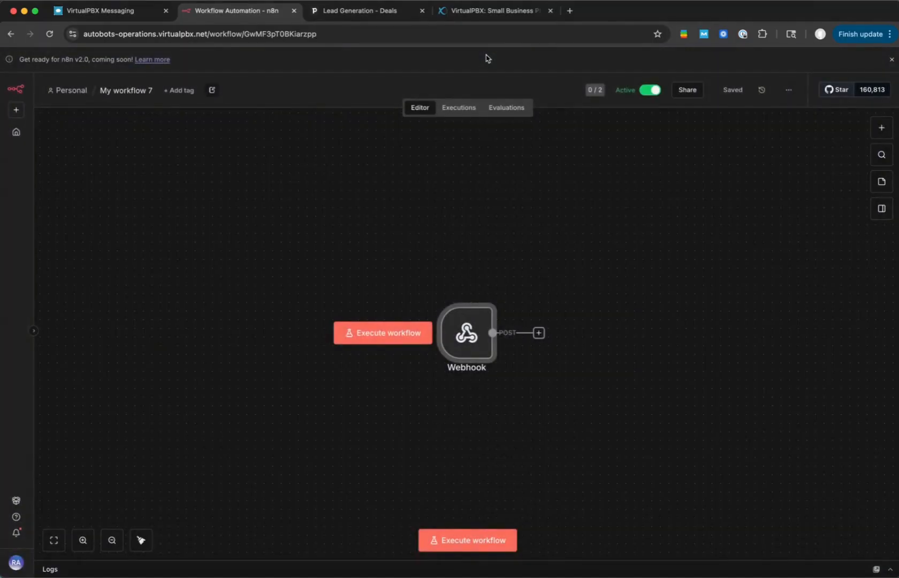
{"action": "left_click", "coordinate": [467, 109]}
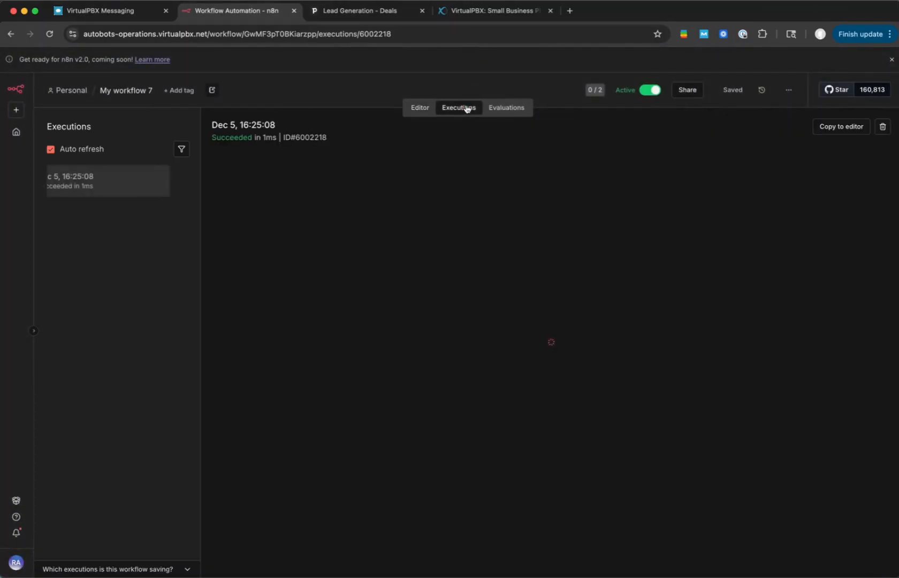
{"action": "left_click", "coordinate": [80, 187]}
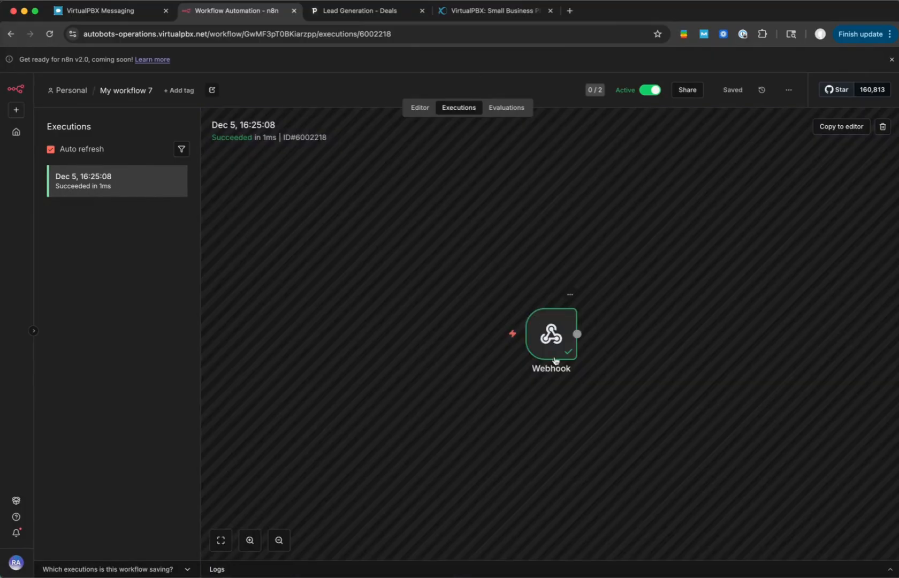
{"action": "double_click", "coordinate": [547, 322]}
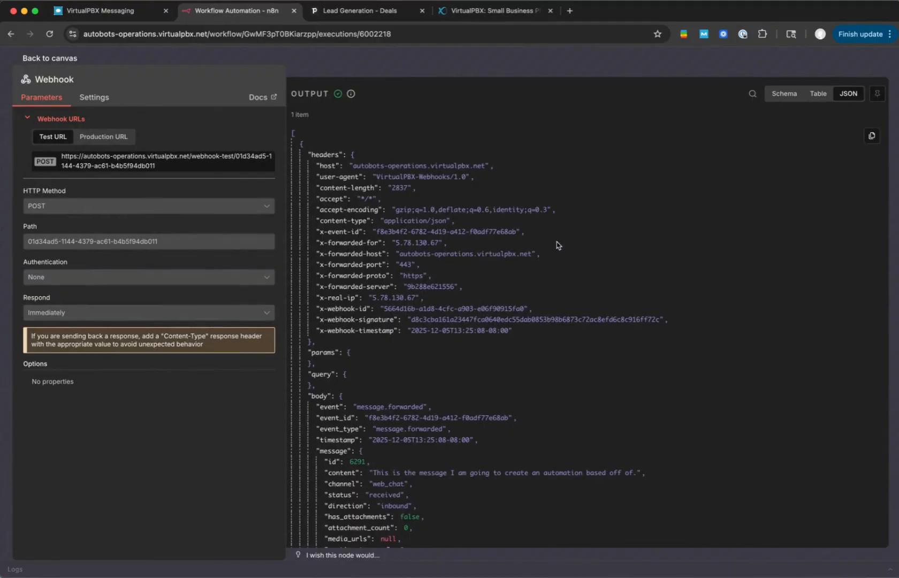
- Examine the headers and message section of the webhook's JSON output, including the message content and channel fields
{"action": "scroll", "coordinate": [550, 182], "scroll_direction": "down", "scroll_amount": 1}
{"action": "scroll", "coordinate": [550, 182], "scroll_direction": "down", "scroll_amount": 2}
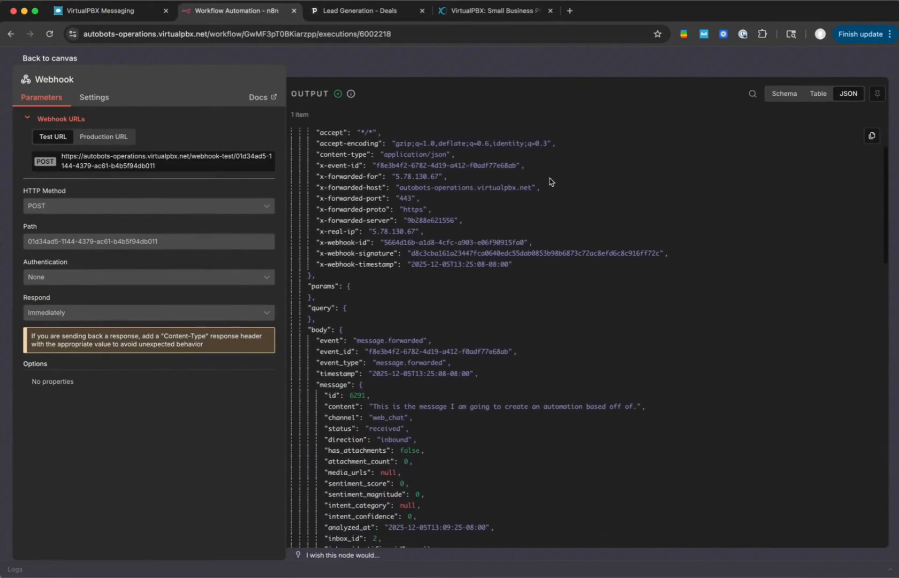
{"action": "scroll", "coordinate": [549, 182], "scroll_direction": "down", "scroll_amount": 3}
{"action": "scroll", "coordinate": [550, 182], "scroll_direction": "down", "scroll_amount": 3}
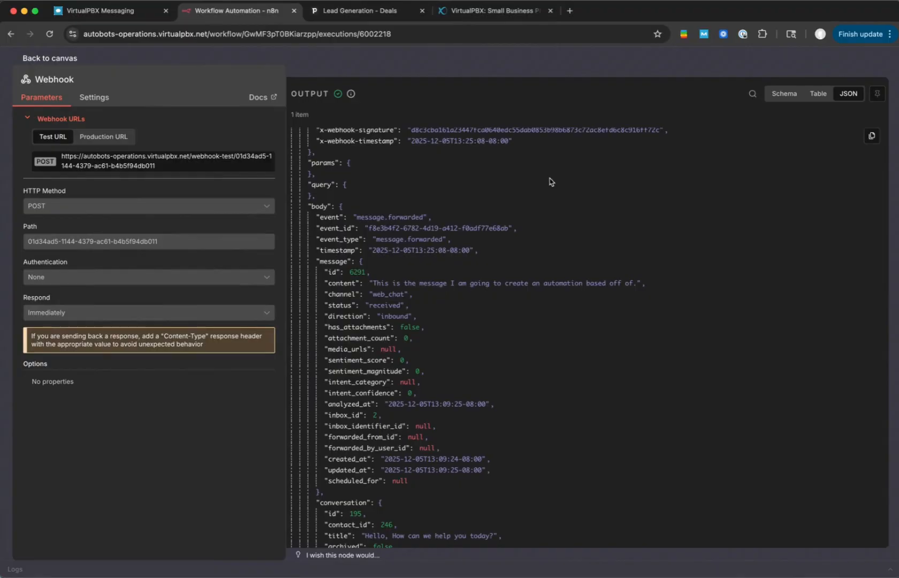
{"action": "scroll", "coordinate": [549, 181], "scroll_direction": "down", "scroll_amount": 3}
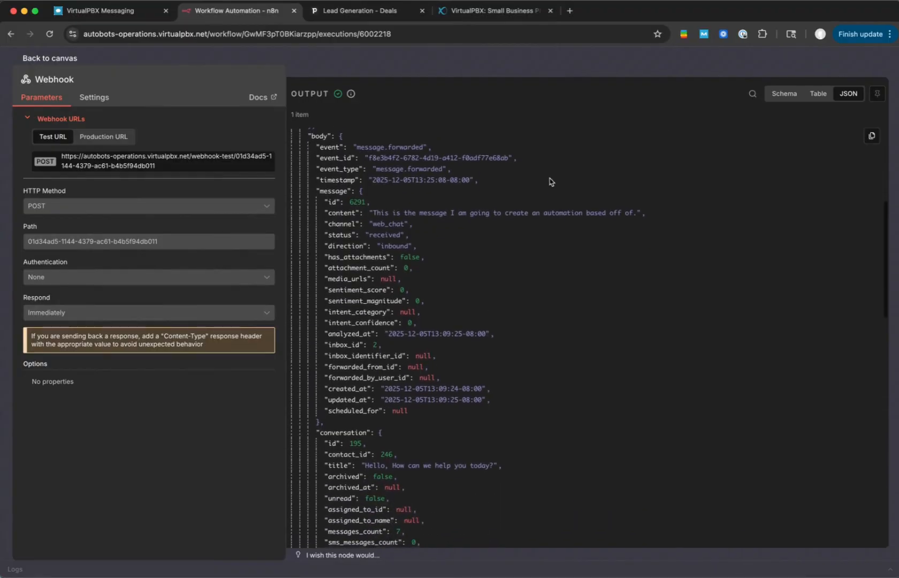
{"action": "triple_click", "coordinate": [533, 210]}
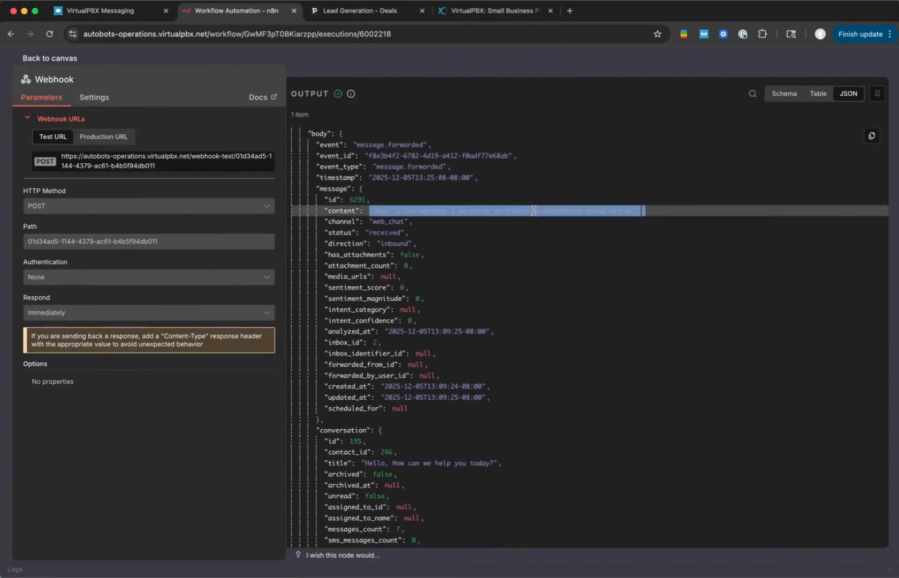
{"action": "left_click", "coordinate": [530, 213]}
{"action": "scroll", "coordinate": [531, 214], "scroll_direction": "down", "scroll_amount": 2}
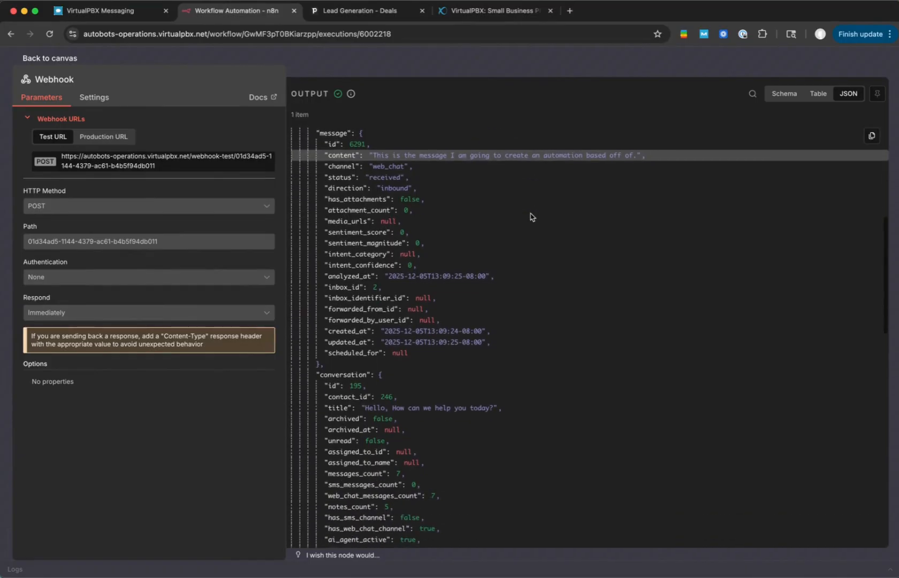
{"action": "scroll", "coordinate": [458, 173], "scroll_direction": "down", "scroll_amount": 1}
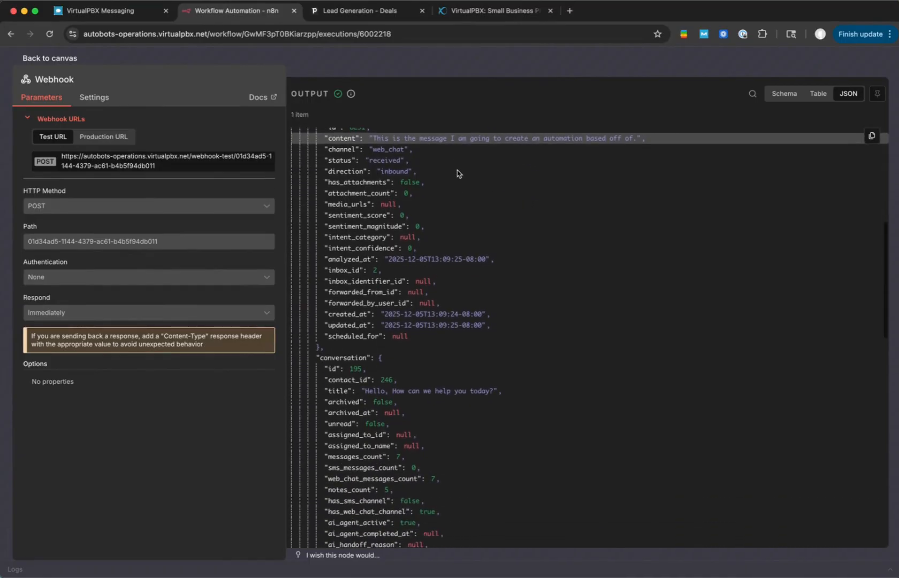
{"action": "double_click", "coordinate": [375, 149]}
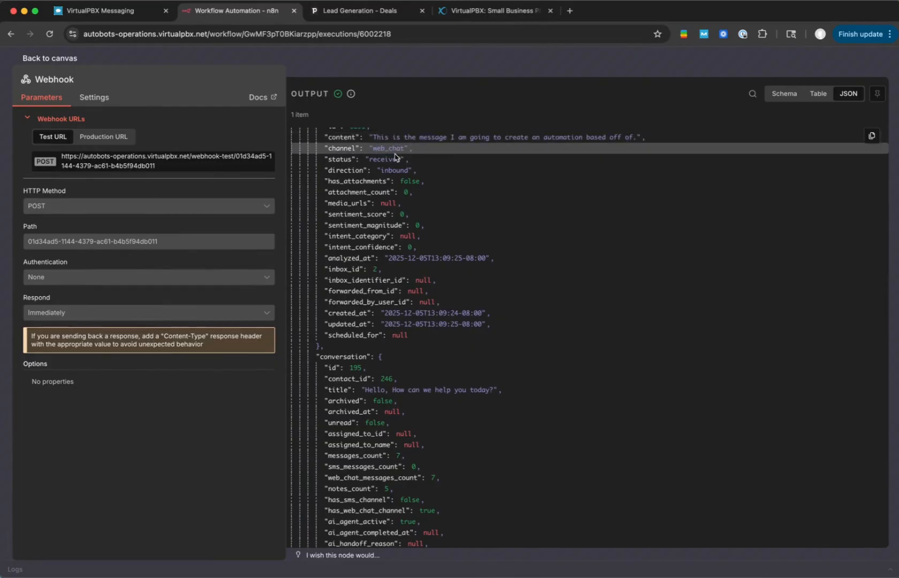
{"action": "scroll", "coordinate": [396, 158], "scroll_direction": "up", "scroll_amount": 2}
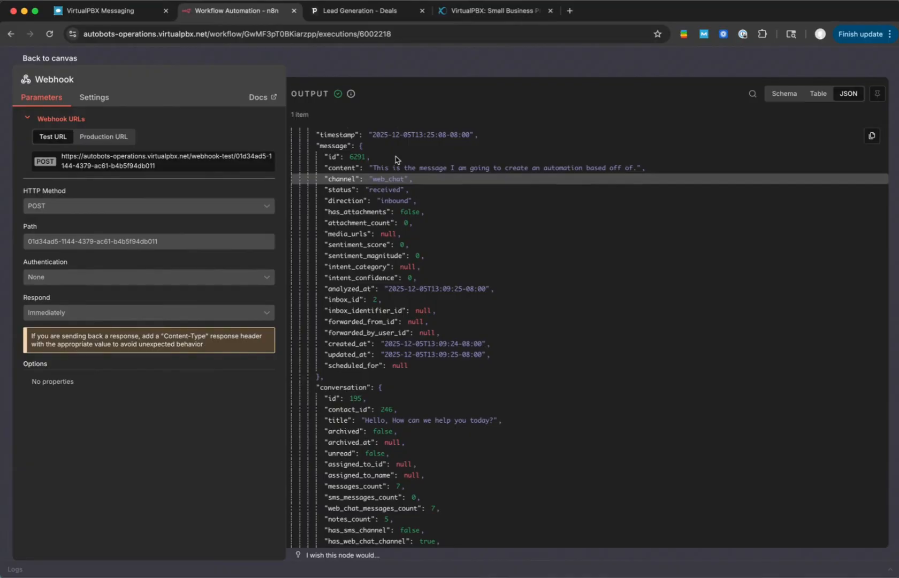
{"action": "left_click_drag", "start_coordinate": [372, 181], "coordinate": [393, 180]}
{"action": "left_click", "coordinate": [385, 187]}
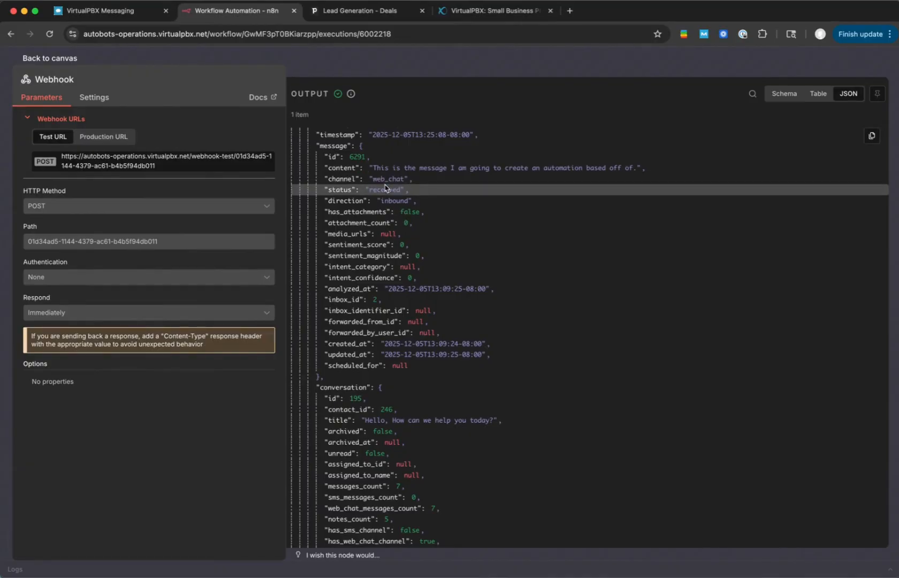
- Examine the conversation and contact sections of the JSON output, including the contact's email, location and timezone fields
{"action": "scroll", "coordinate": [385, 187], "scroll_direction": "down", "scroll_amount": 5}
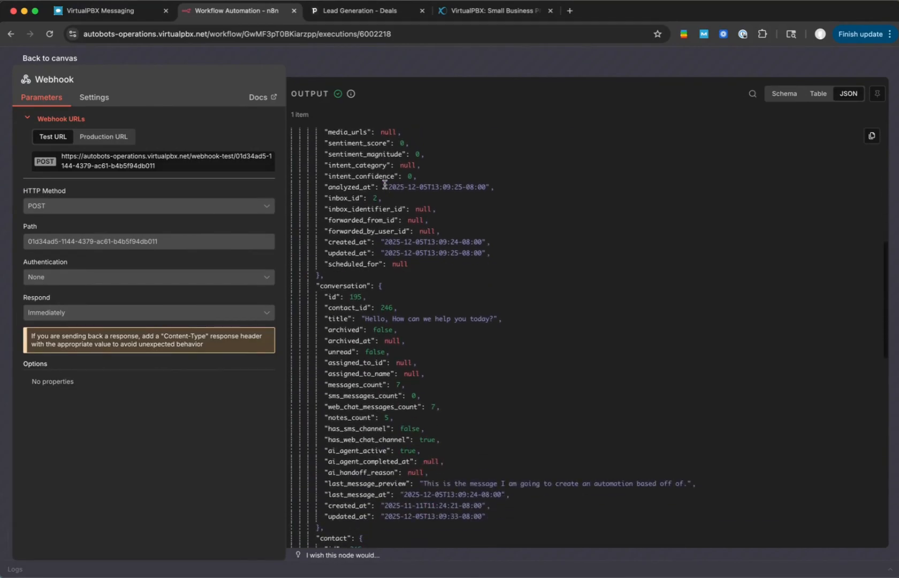
{"action": "scroll", "coordinate": [385, 185], "scroll_direction": "down", "scroll_amount": 3}
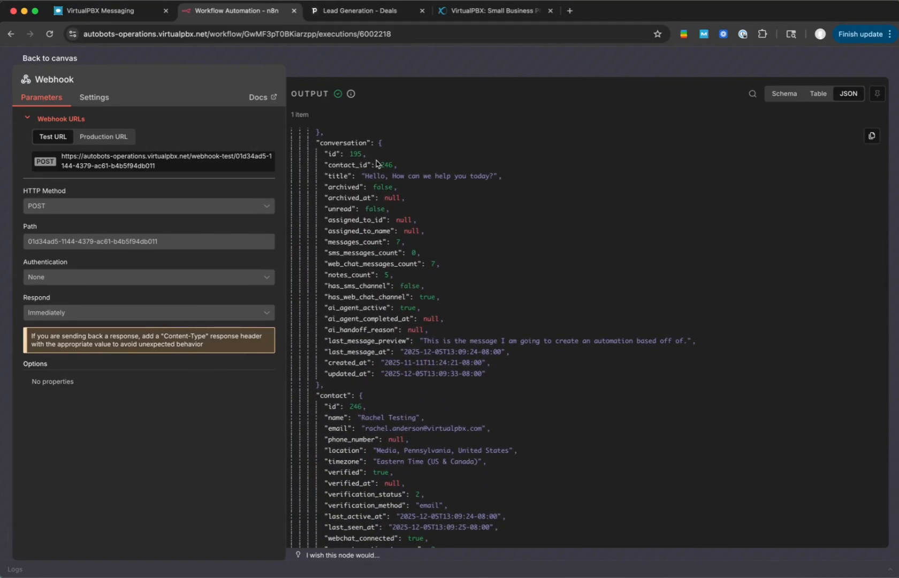
{"action": "scroll", "coordinate": [387, 183], "scroll_direction": "down", "scroll_amount": 1}
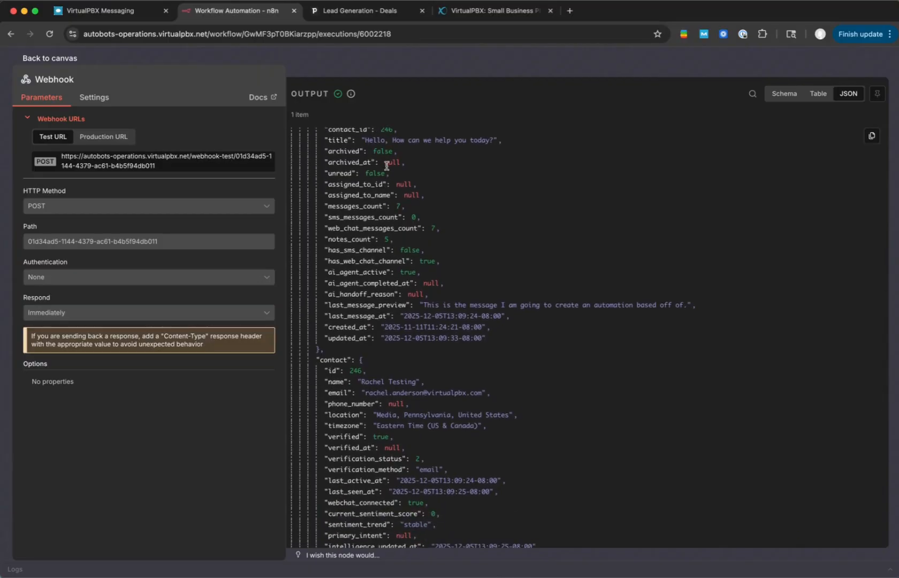
{"action": "scroll", "coordinate": [386, 166], "scroll_direction": "down", "scroll_amount": 3}
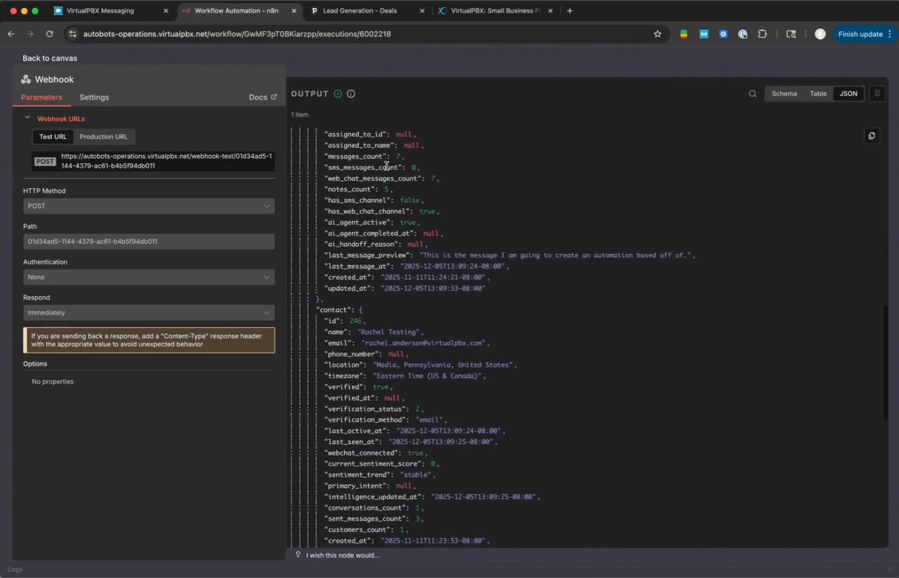
{"action": "scroll", "coordinate": [386, 165], "scroll_direction": "down", "scroll_amount": 2}
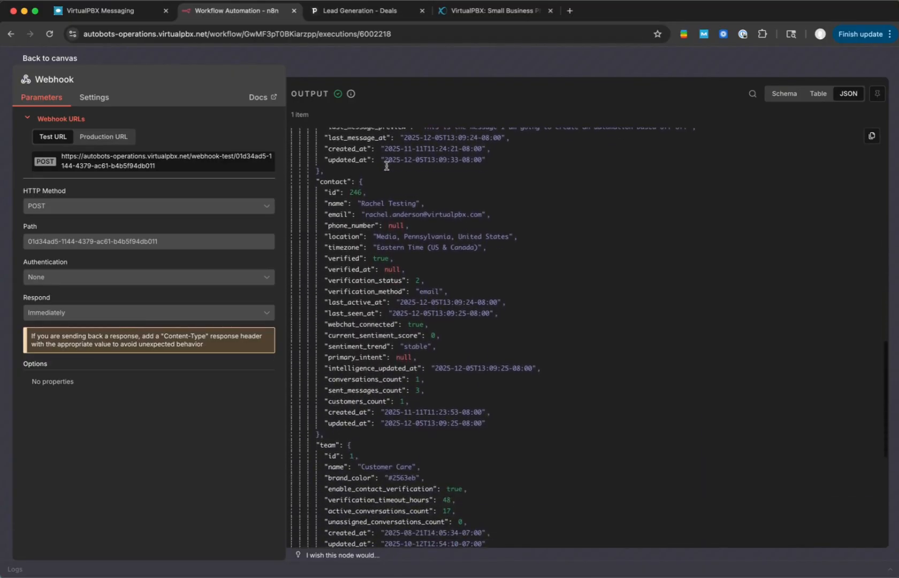
{"action": "scroll", "coordinate": [377, 234], "scroll_direction": "up", "scroll_amount": 1}
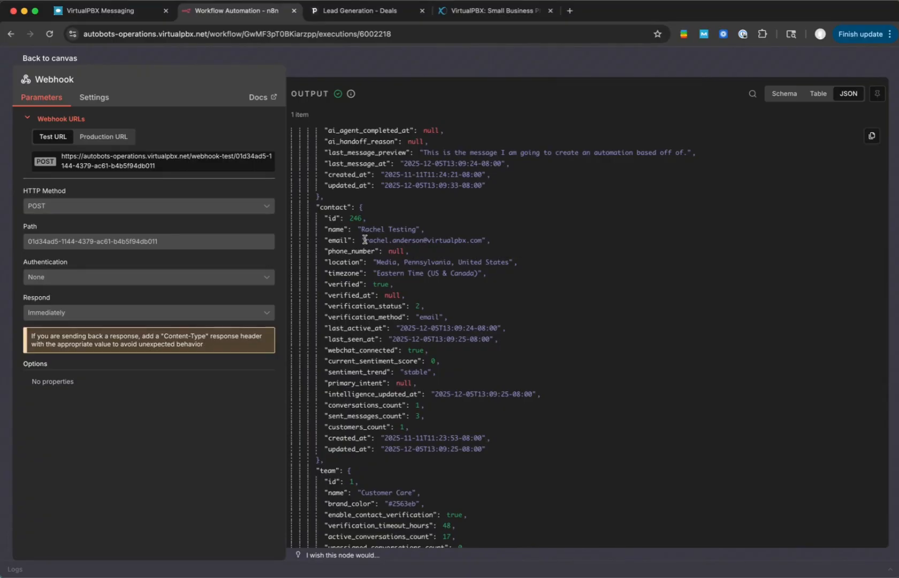
{"action": "left_click_drag", "start_coordinate": [364, 240], "coordinate": [482, 239]}
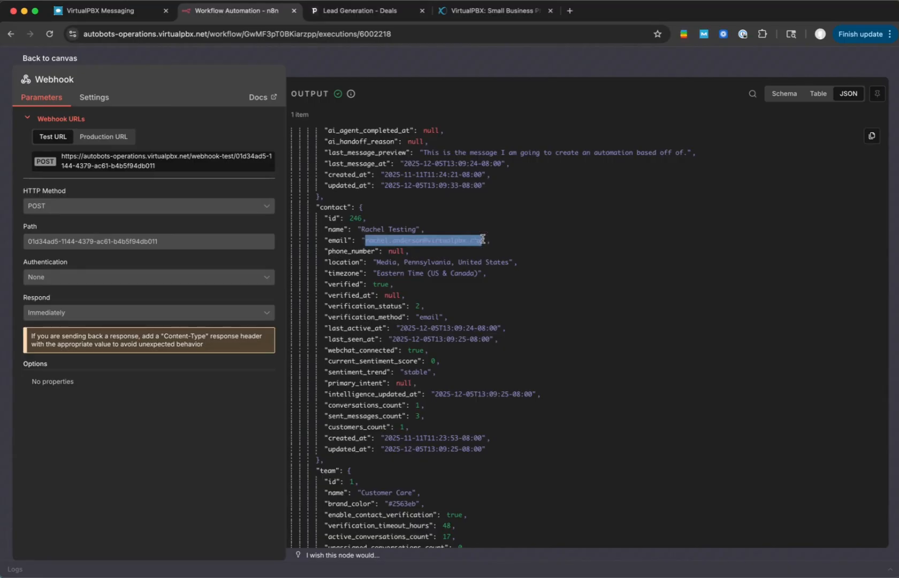
{"action": "left_click", "coordinate": [412, 239]}
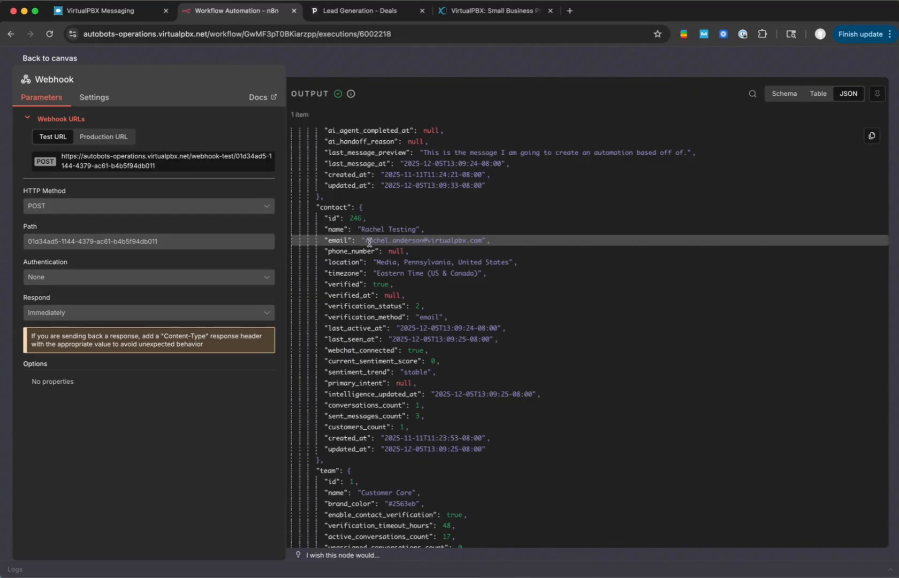
{"action": "left_click_drag", "start_coordinate": [369, 241], "coordinate": [485, 242]}
{"action": "left_click", "coordinate": [481, 262]}
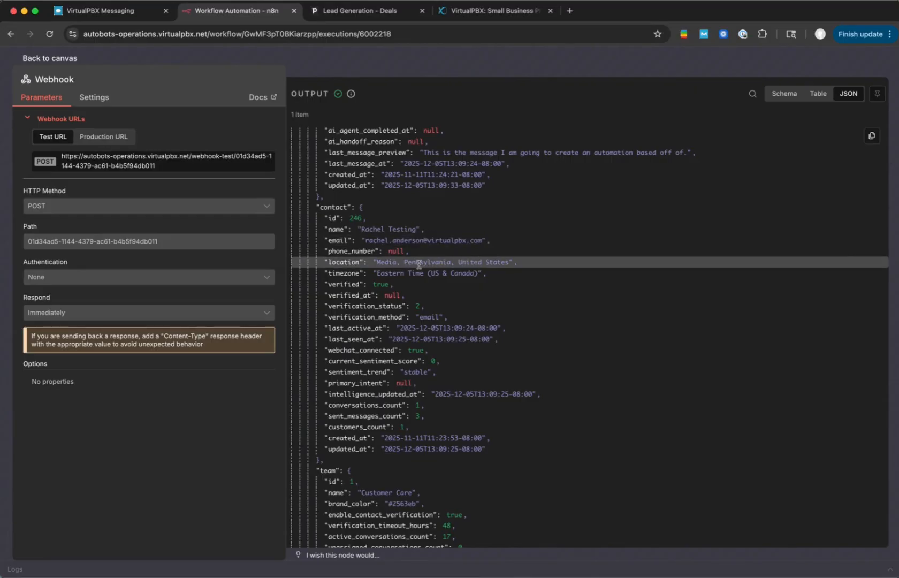
{"action": "scroll", "coordinate": [374, 271], "scroll_direction": "down", "scroll_amount": 1}
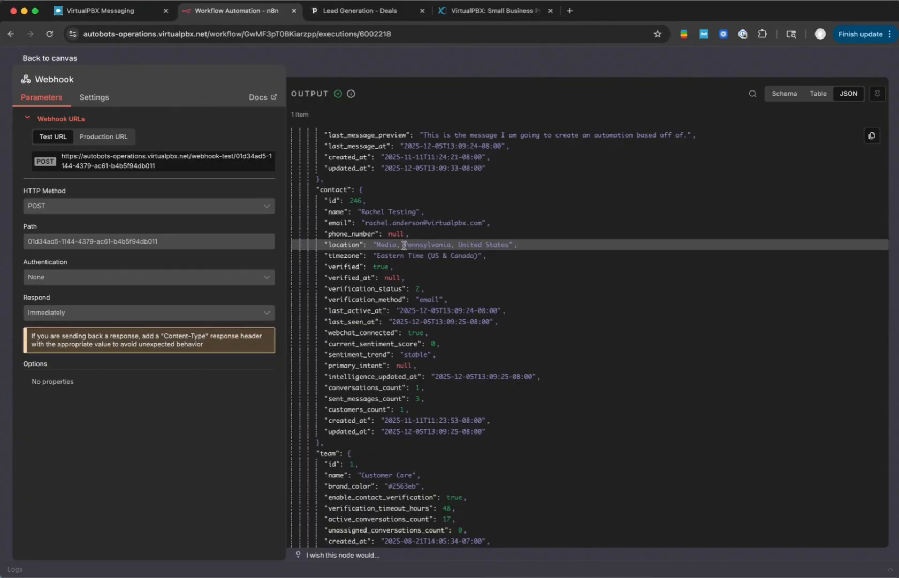
{"action": "left_click_drag", "start_coordinate": [391, 255], "coordinate": [382, 254]}
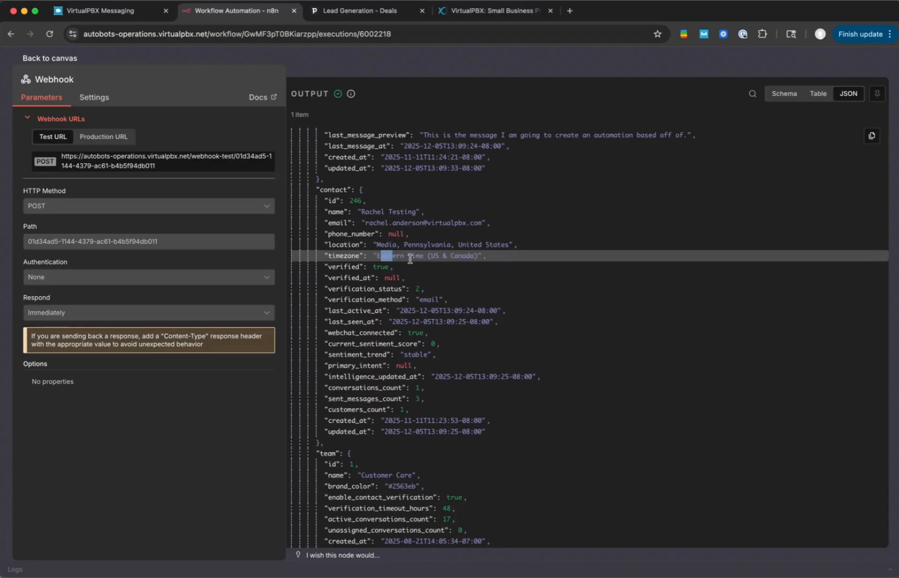
{"action": "left_click", "coordinate": [410, 259]}
- Examine the team, inbox, account and forward note fields further down the JSON output
{"action": "scroll", "coordinate": [410, 260], "scroll_direction": "down", "scroll_amount": 2}
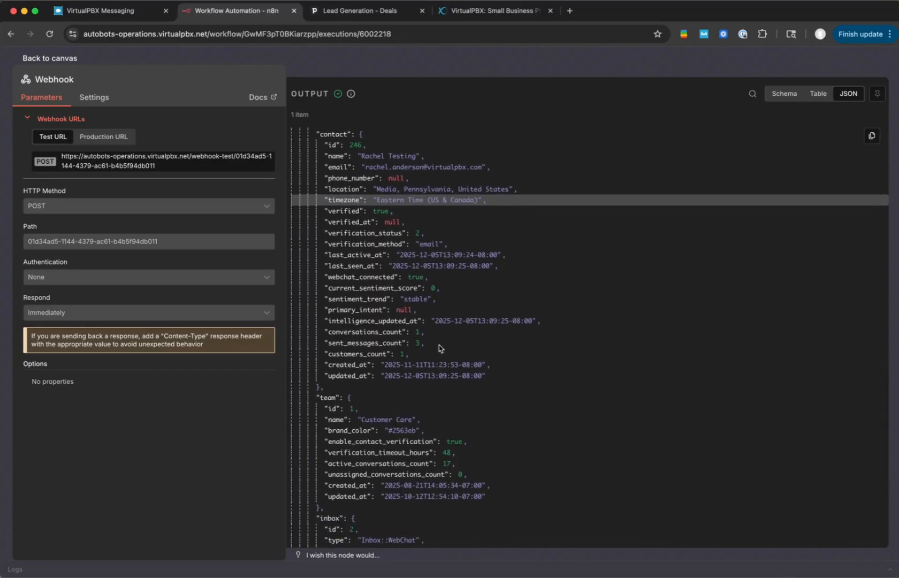
{"action": "scroll", "coordinate": [439, 347], "scroll_direction": "down", "scroll_amount": 5}
{"action": "scroll", "coordinate": [439, 347], "scroll_direction": "down", "scroll_amount": 3}
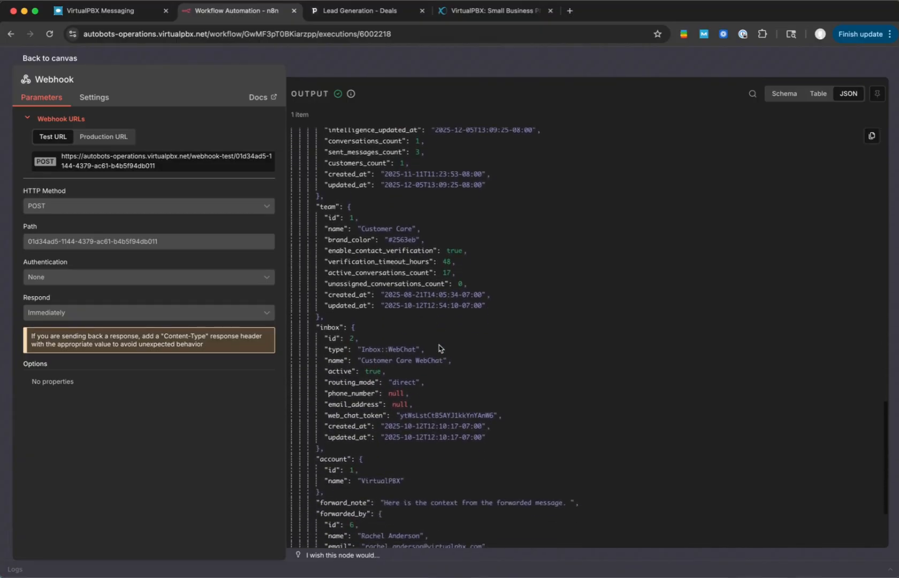
- Review the team, inbox and forwarded-by fields of the JSON output, along with its contact and conversation sections
{"action": "left_click_drag", "start_coordinate": [363, 225], "coordinate": [412, 225]}
{"action": "left_click", "coordinate": [391, 250]}
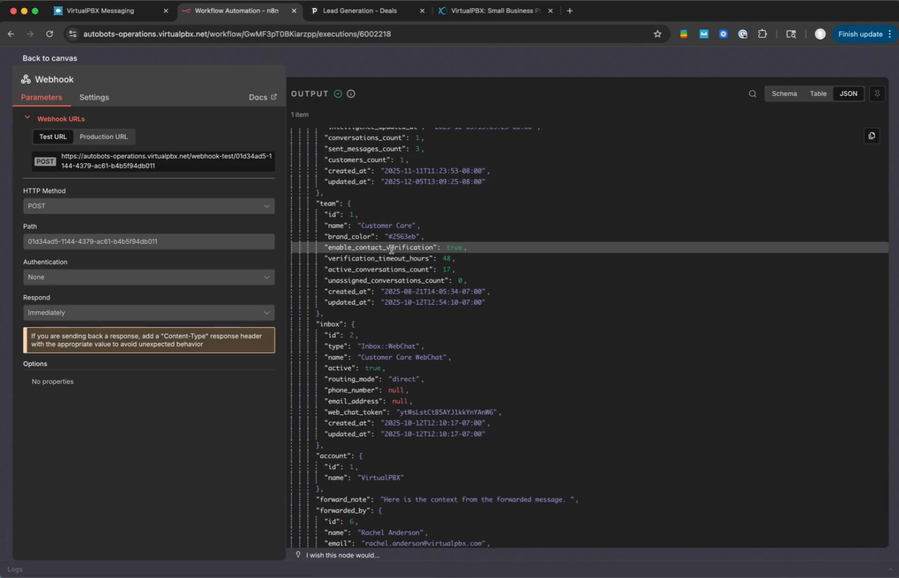
{"action": "scroll", "coordinate": [391, 249], "scroll_direction": "down", "scroll_amount": 5}
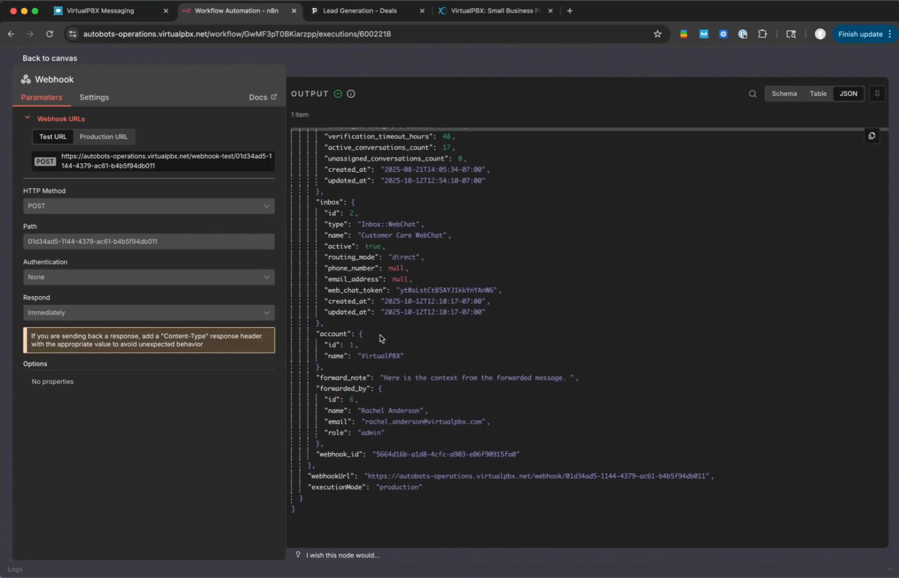
{"action": "scroll", "coordinate": [367, 242], "scroll_direction": "up", "scroll_amount": 1}
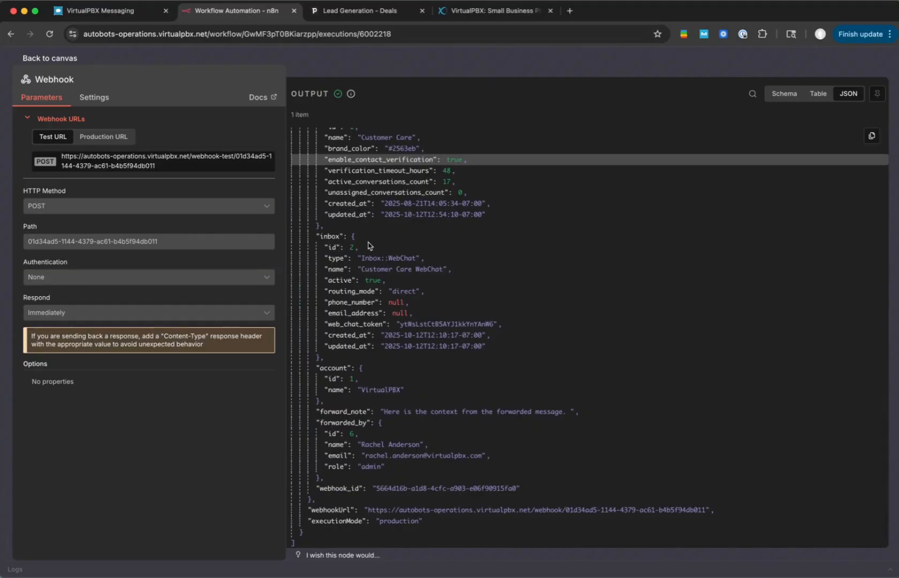
{"action": "scroll", "coordinate": [368, 245], "scroll_direction": "up", "scroll_amount": 6}
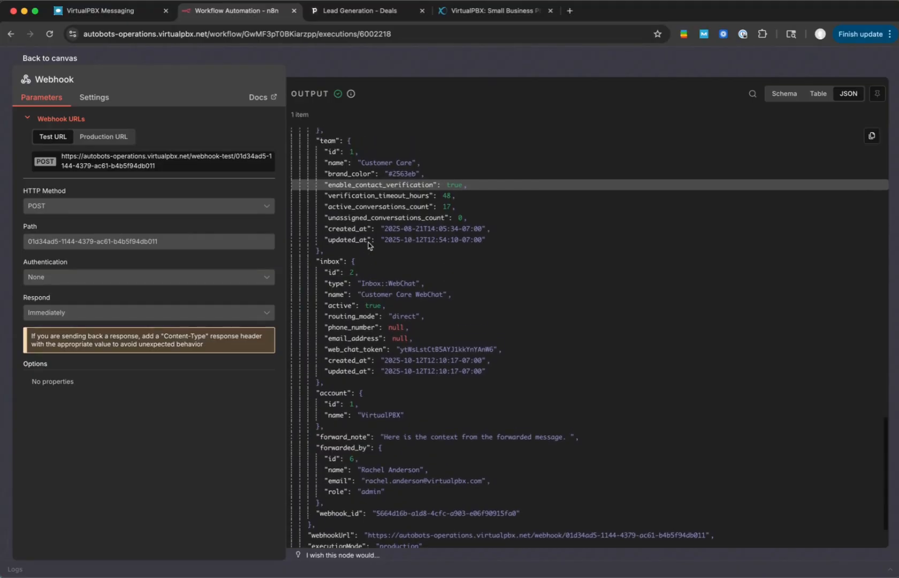
{"action": "scroll", "coordinate": [368, 242], "scroll_direction": "up", "scroll_amount": 6}
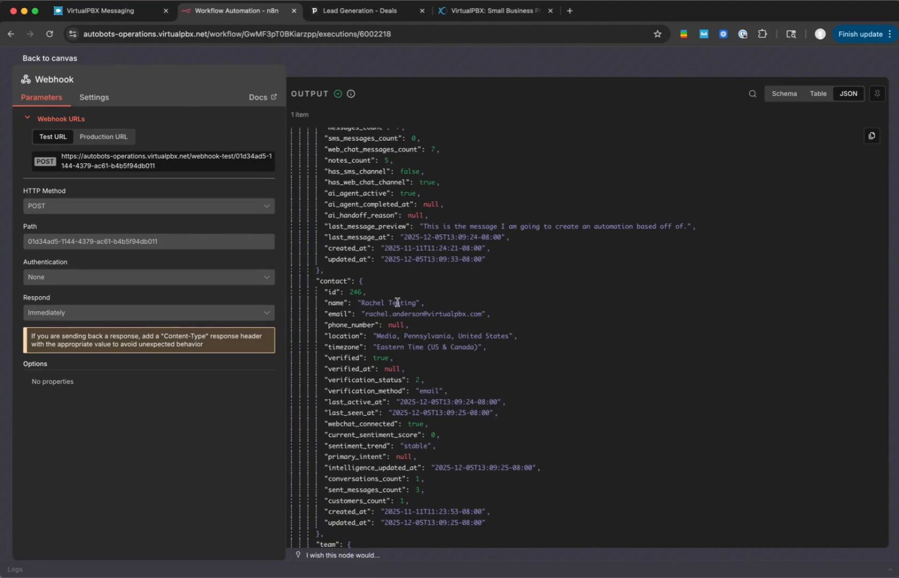
{"action": "scroll", "coordinate": [434, 329], "scroll_direction": "up", "scroll_amount": 1}
{"action": "scroll", "coordinate": [434, 329], "scroll_direction": "up", "scroll_amount": 5}
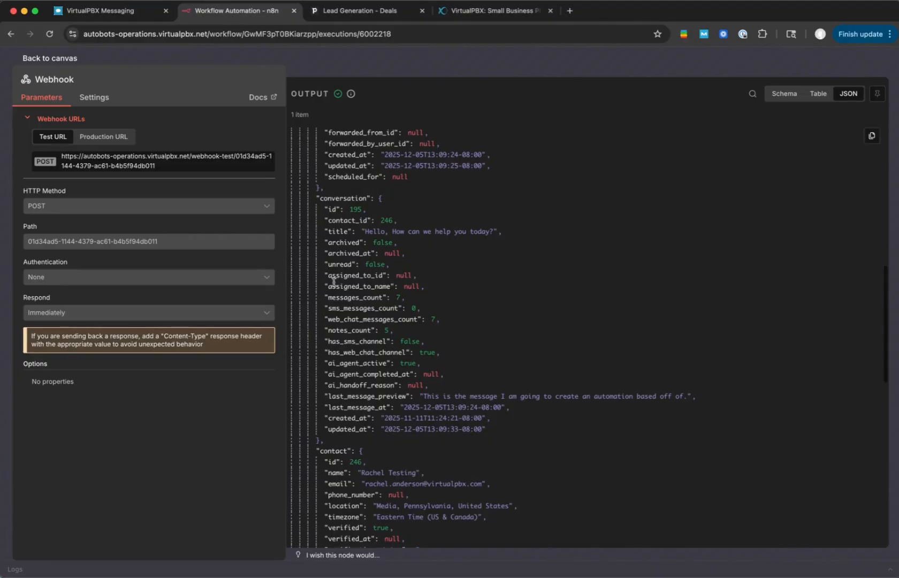
- Copy the Webhook node's entire JSON output from the execution and return to the execution's canvas
{"action": "right_click", "coordinate": [450, 374]}
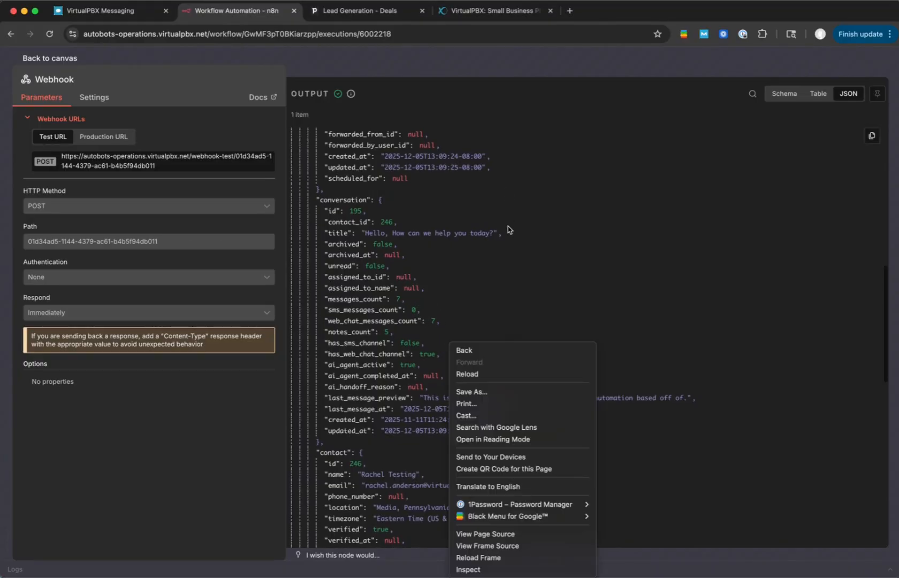
{"action": "left_click", "coordinate": [848, 95]}
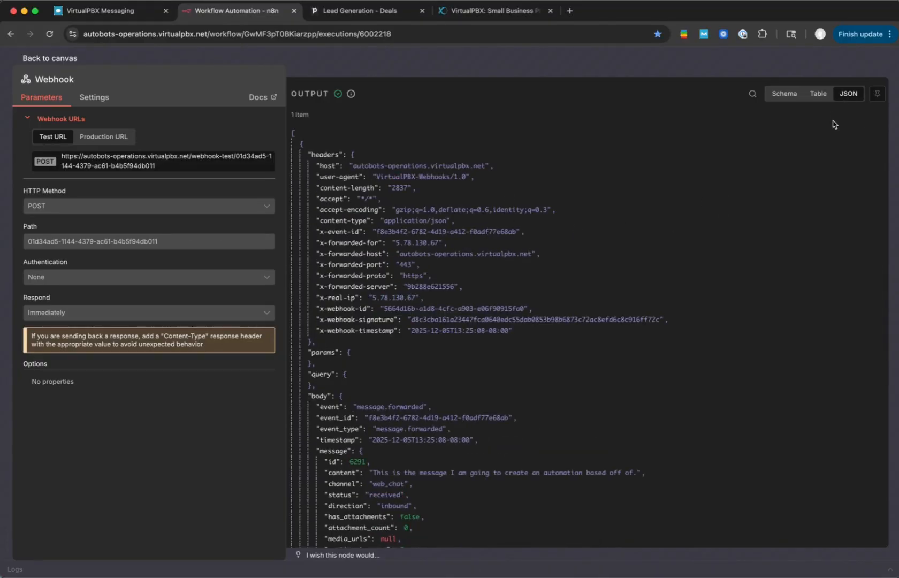
{"action": "left_click", "coordinate": [871, 136]}
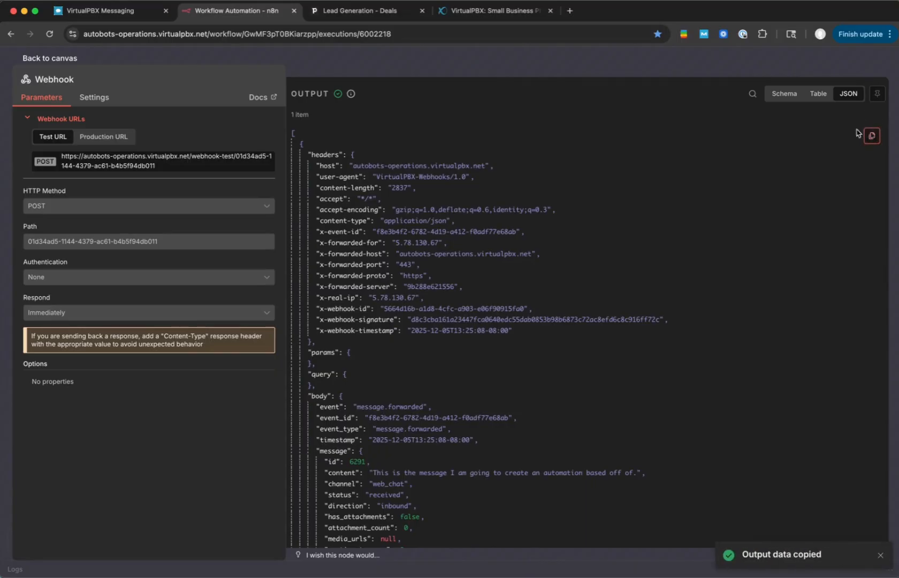
{"action": "left_click", "coordinate": [726, 59]}
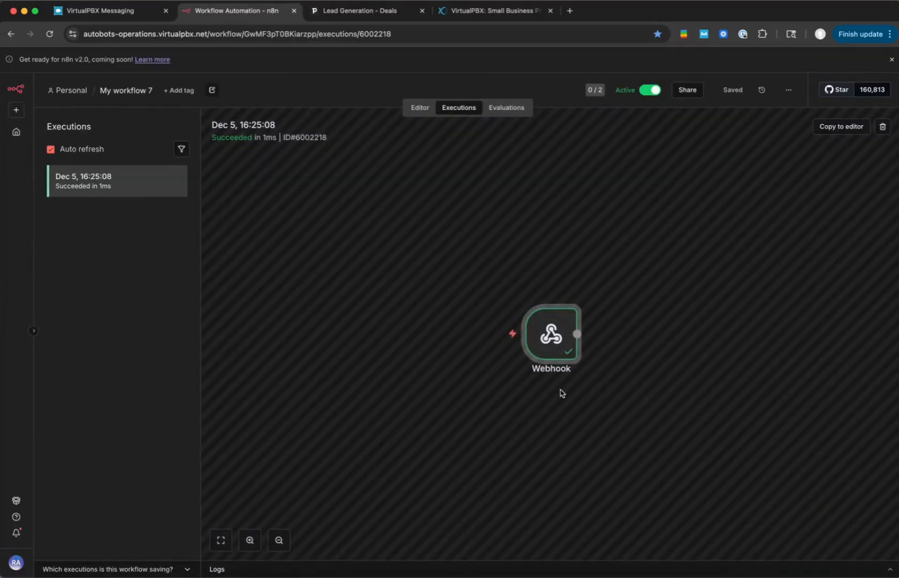
- In the workflow editor, replace the Webhook node's sample output with the copied execution JSON and save it as pinned data
{"action": "left_click", "coordinate": [413, 109]}
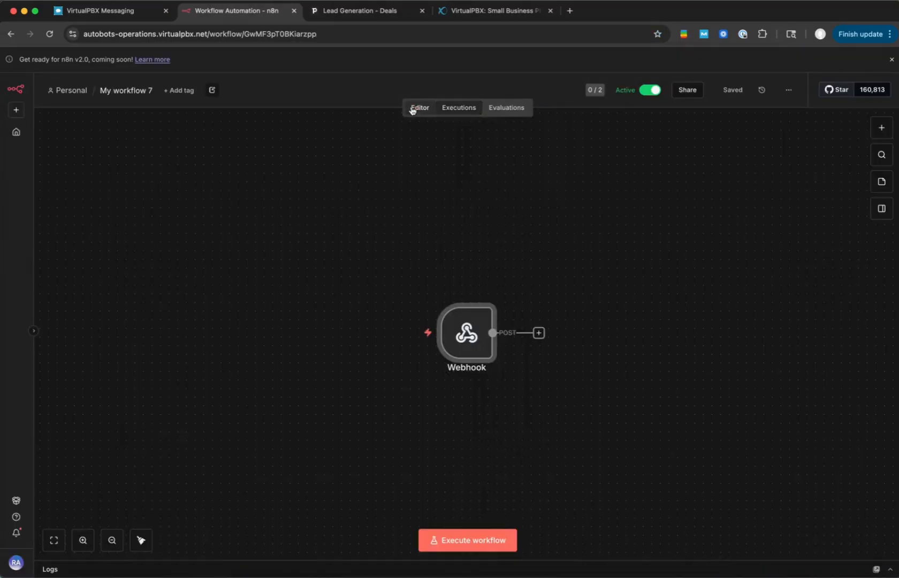
{"action": "double_click", "coordinate": [468, 336]}
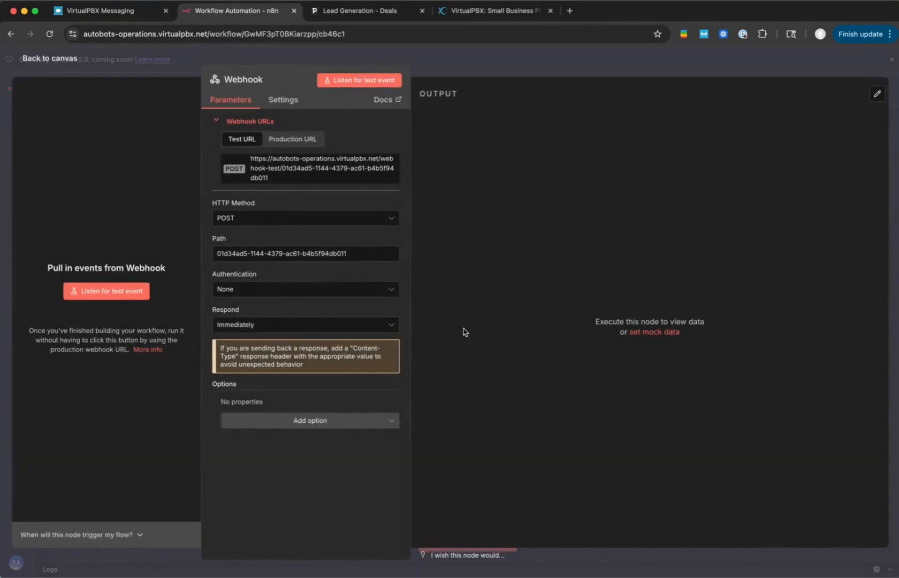
{"action": "left_click", "coordinate": [877, 94]}
{"action": "left_click", "coordinate": [764, 202]}
{"action": "key", "text": "ctrl+a"}
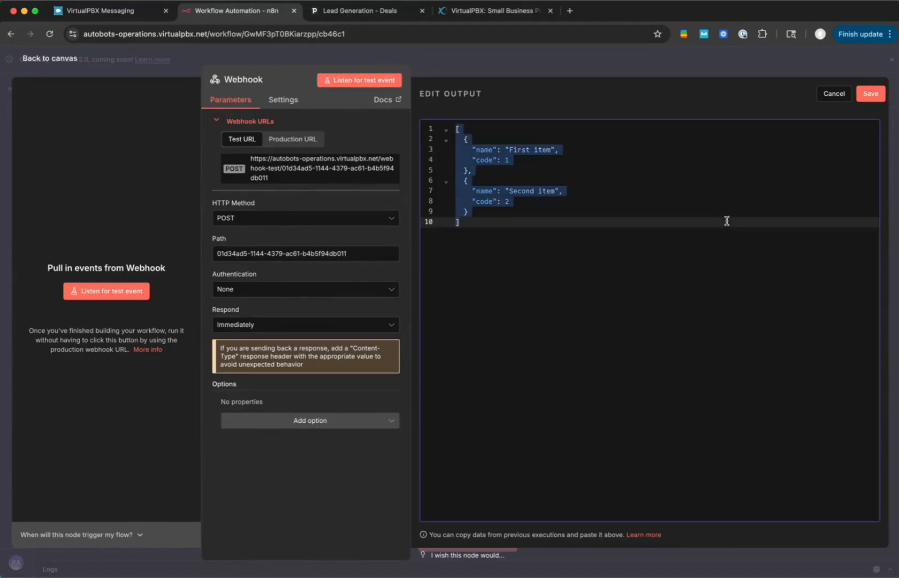
{"action": "key", "text": "ctrl+v"}
{"action": "left_click", "coordinate": [869, 95]}
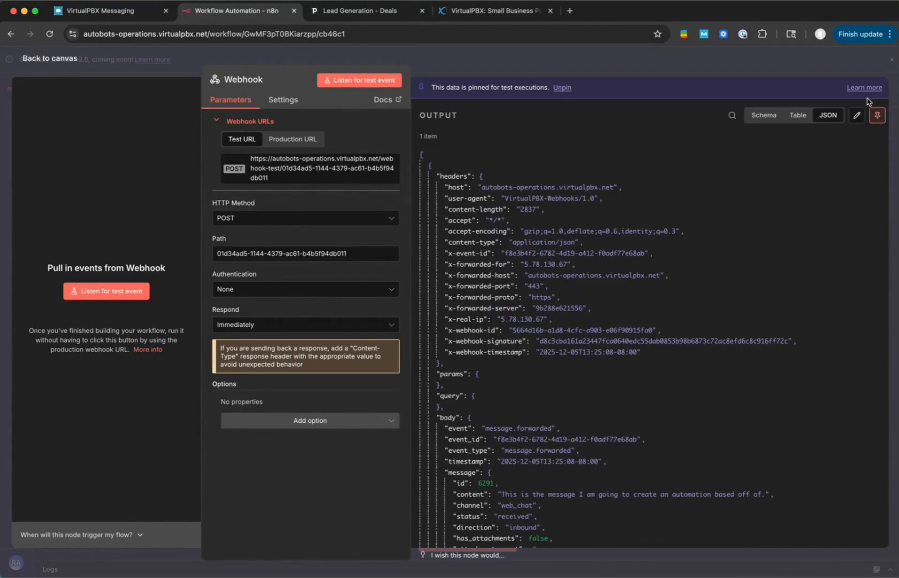
{"action": "left_click", "coordinate": [585, 65]}
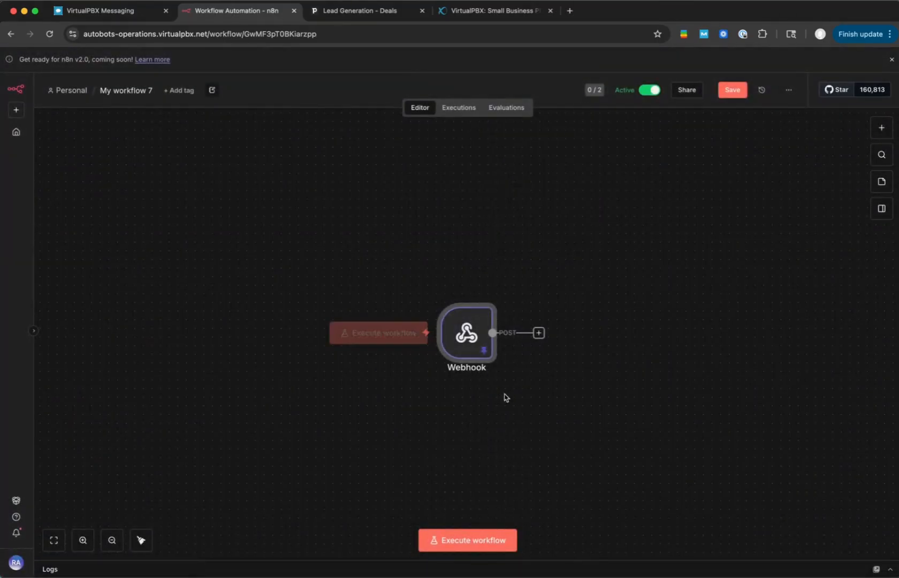
- Add a Pipedrive "Search a person" node after the Webhook node
{"action": "mouse_move", "coordinate": [452, 327]}
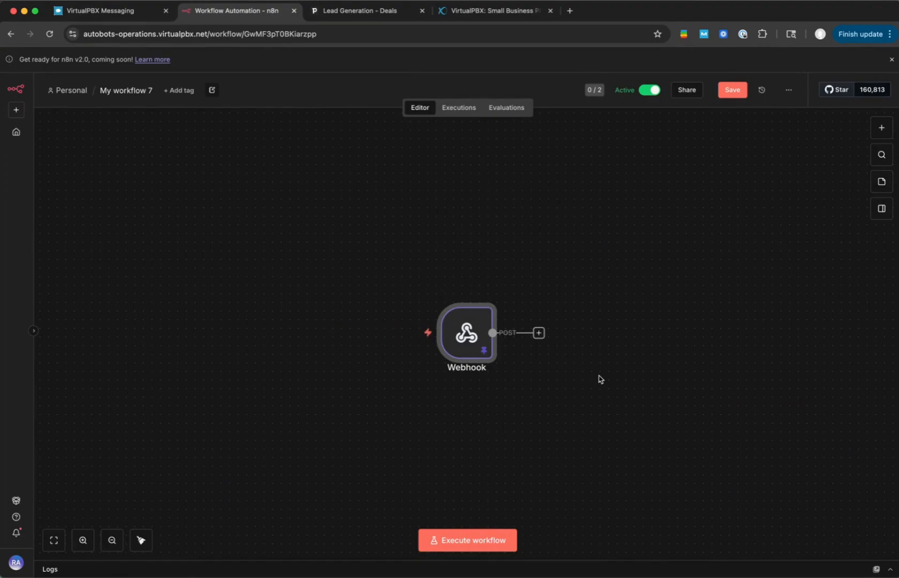
{"action": "scroll", "coordinate": [599, 378], "scroll_direction": "right", "scroll_amount": 4}
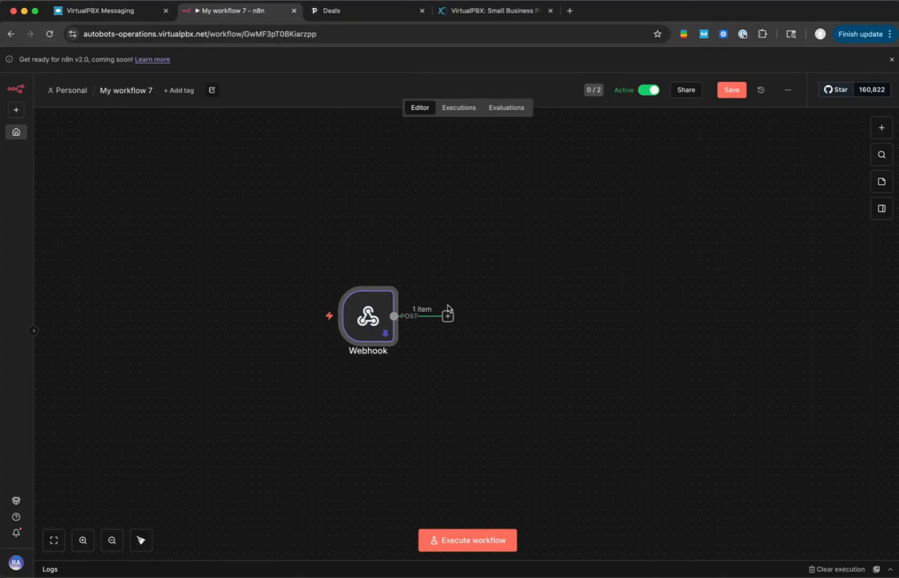
{"action": "mouse_move", "coordinate": [373, 307]}
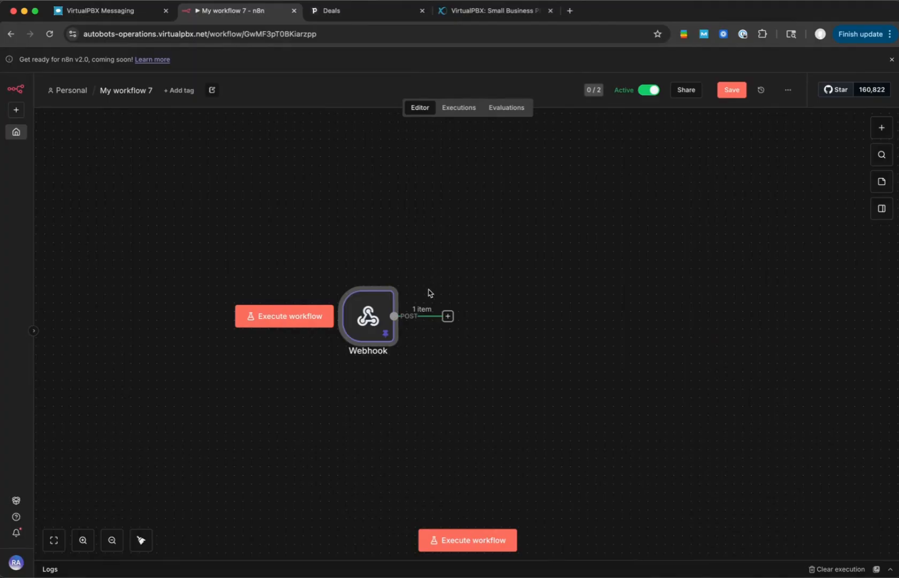
{"action": "left_click", "coordinate": [448, 316]}
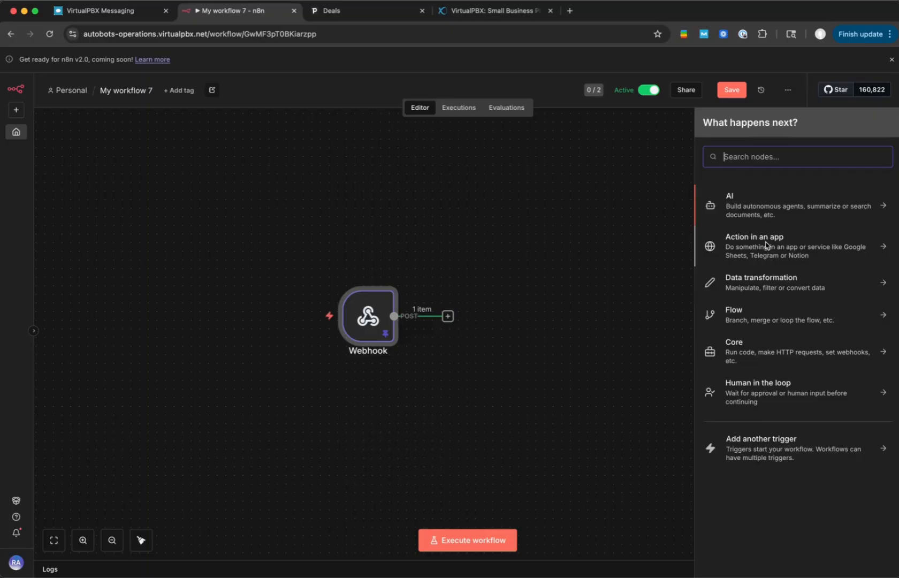
{"action": "type", "text": "pip"}
{"action": "left_click", "coordinate": [749, 207]}
{"action": "type", "text": "sea"}
{"action": "left_click", "coordinate": [744, 240]}
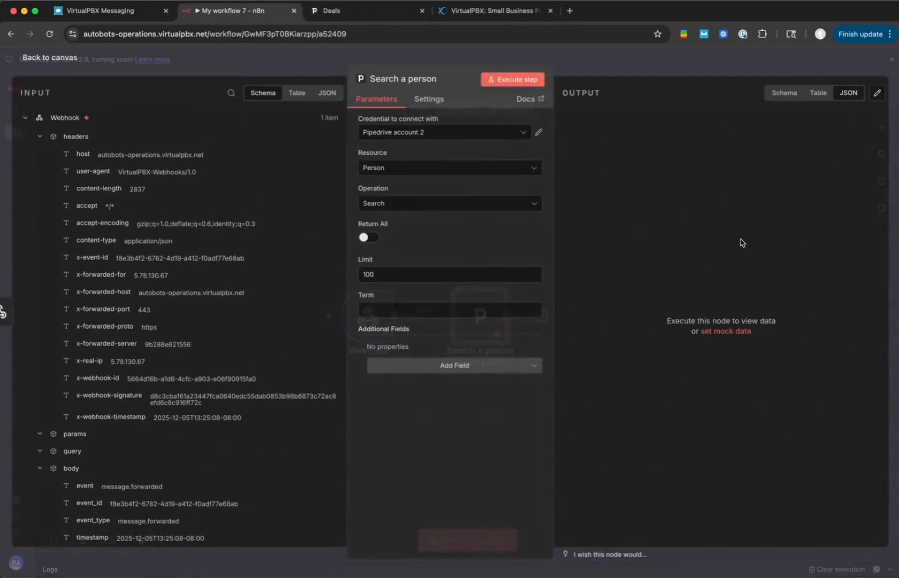
- Map the webhook contact's email to the person search Term as {{ $json.body.contact.email }}
{"action": "scroll", "coordinate": [163, 290], "scroll_direction": "down", "scroll_amount": 1}
{"action": "scroll", "coordinate": [163, 289], "scroll_direction": "down", "scroll_amount": 15}
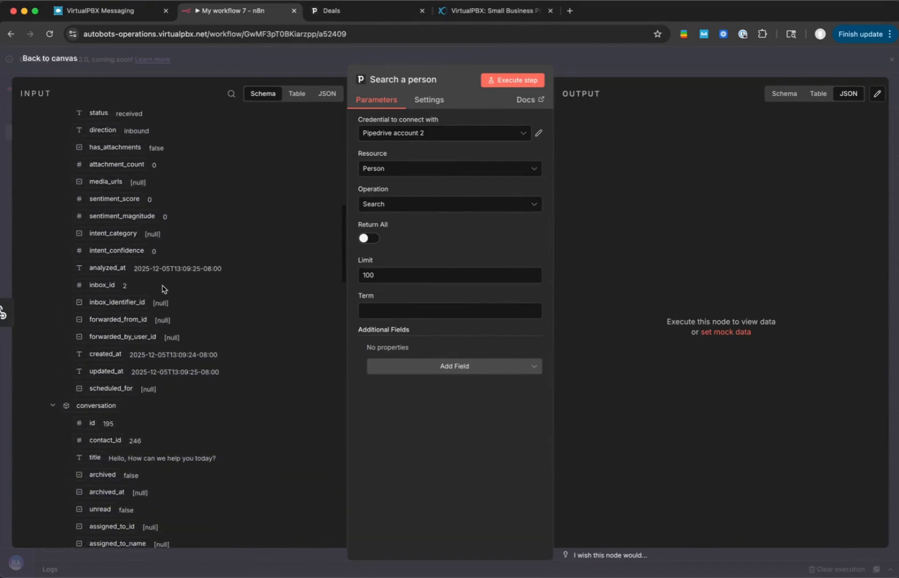
{"action": "scroll", "coordinate": [163, 289], "scroll_direction": "down", "scroll_amount": 12}
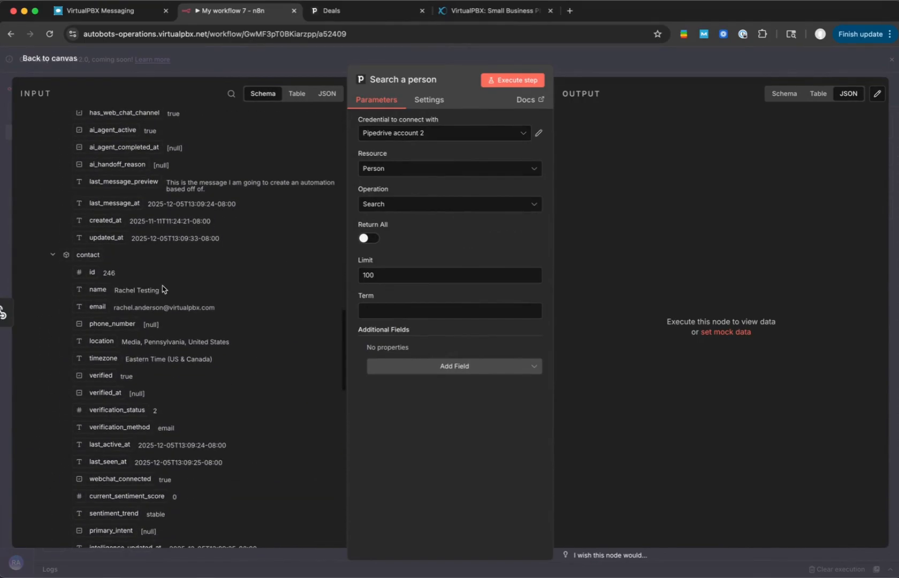
{"action": "left_click_drag", "start_coordinate": [97, 309], "coordinate": [409, 316]}
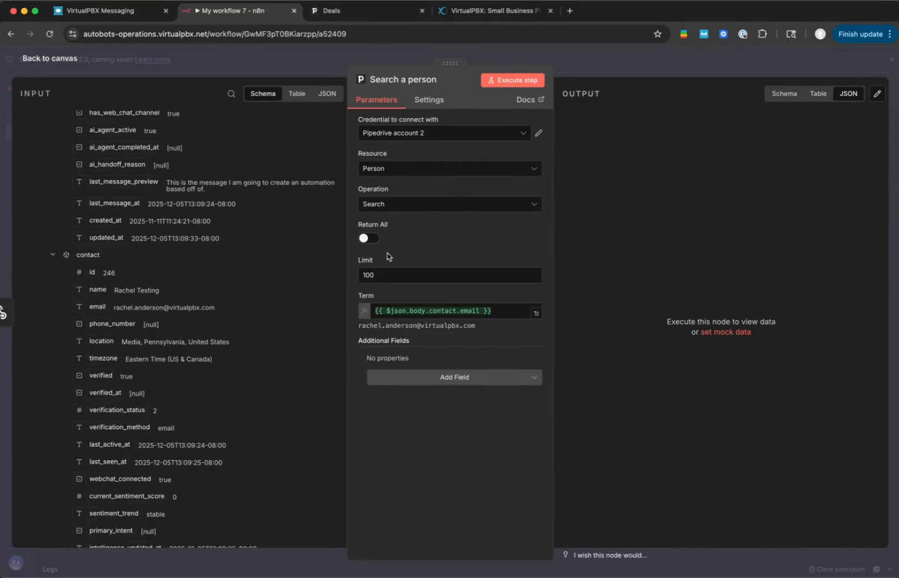
- Set the person search node's On Error behaviour to Continue (using error output)
{"action": "left_click", "coordinate": [428, 100]}
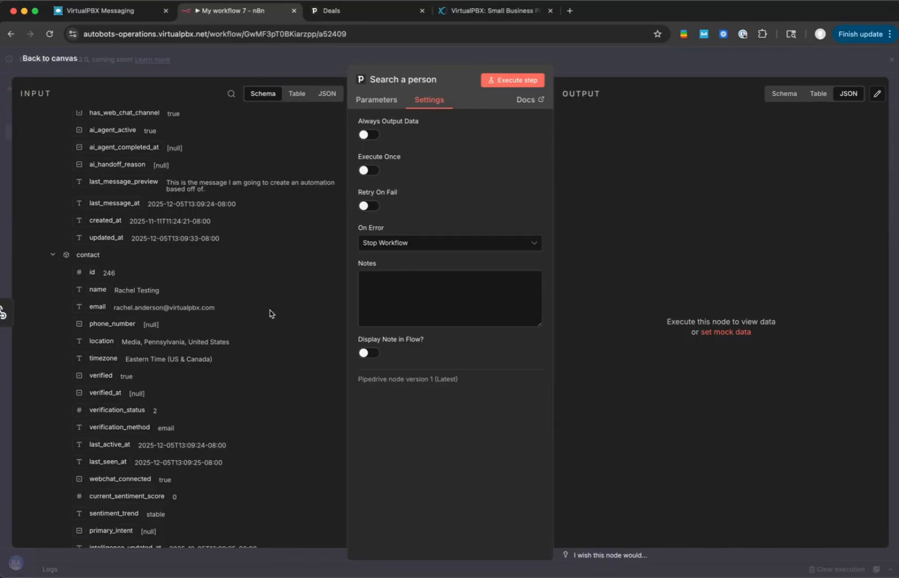
{"action": "left_click", "coordinate": [424, 244]}
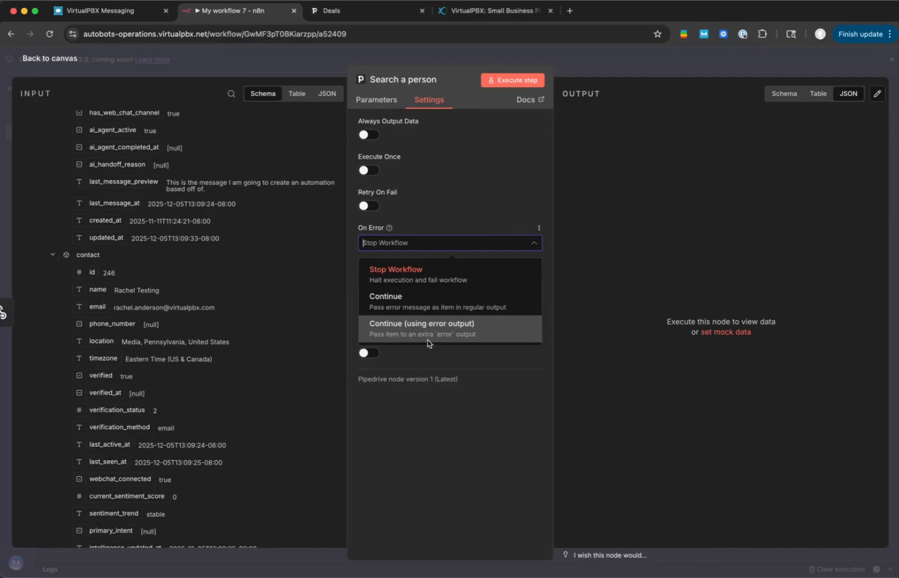
{"action": "left_click", "coordinate": [473, 333]}
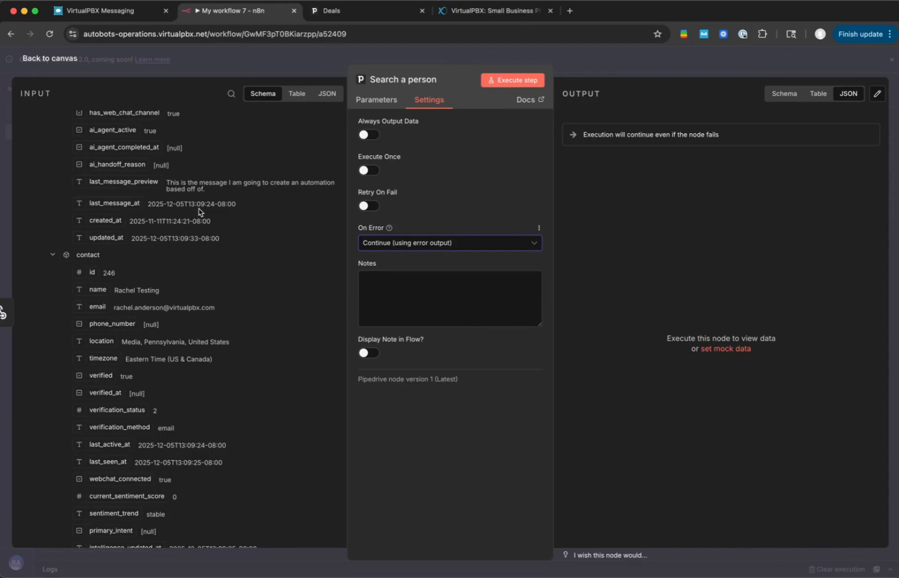
- Execute the person search, compare its Success and Error branch outputs, and return to the canvas
{"action": "left_click", "coordinate": [509, 85]}
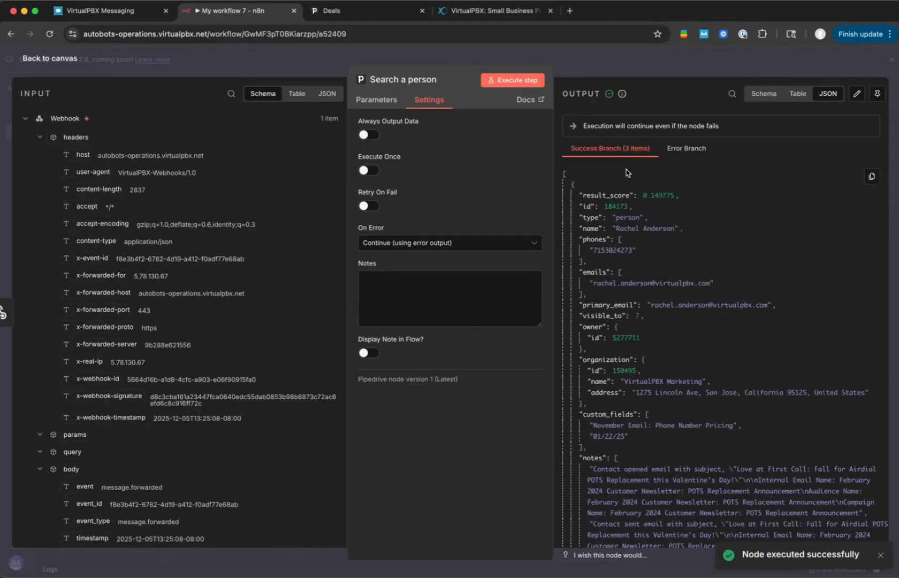
{"action": "left_click", "coordinate": [685, 150]}
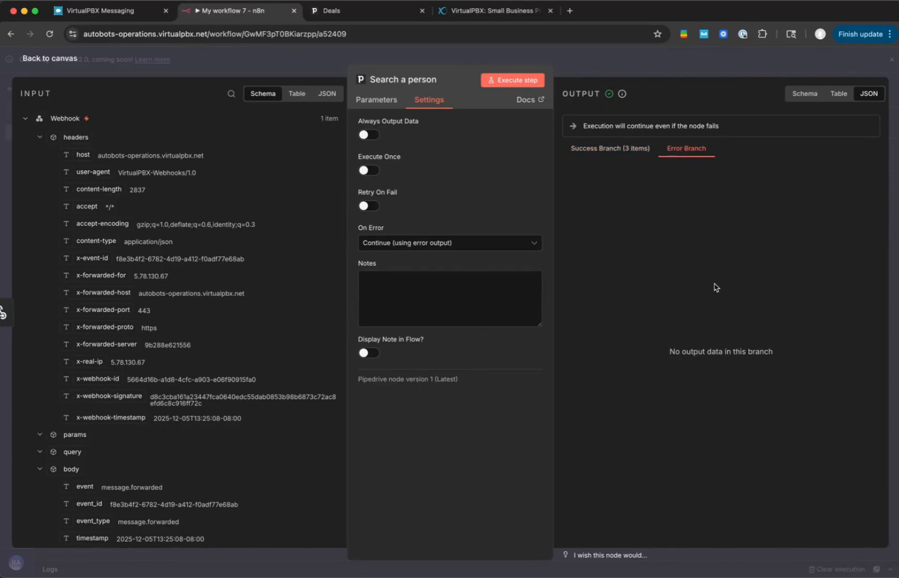
{"action": "left_click", "coordinate": [601, 149]}
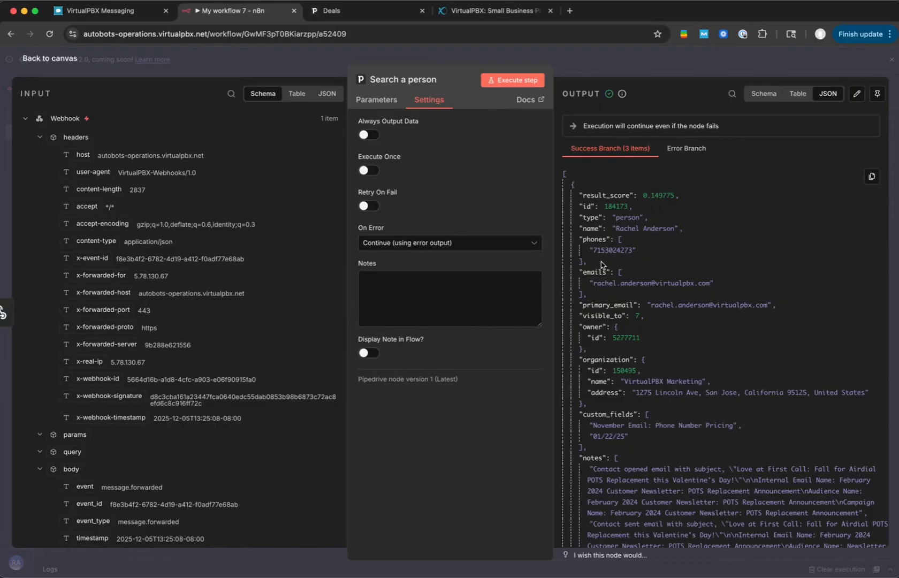
{"action": "left_click", "coordinate": [650, 67]}
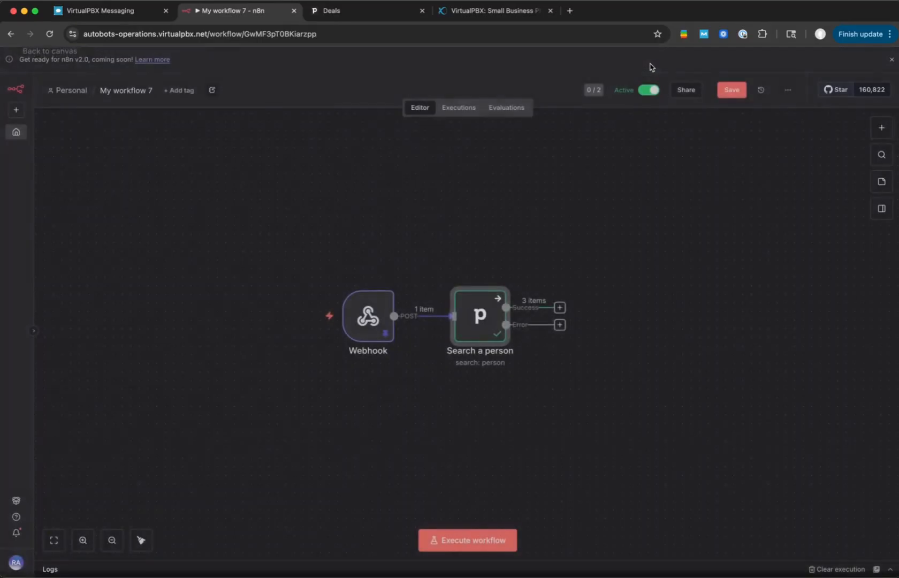
- Add a Pipedrive "Create a deal" node to the Success branch of the person search
{"action": "left_click", "coordinate": [559, 308]}
{"action": "type", "text": "pip"}
{"action": "left_click", "coordinate": [741, 203]}
{"action": "type", "text": "dea"}
{"action": "key", "text": "super+a"}
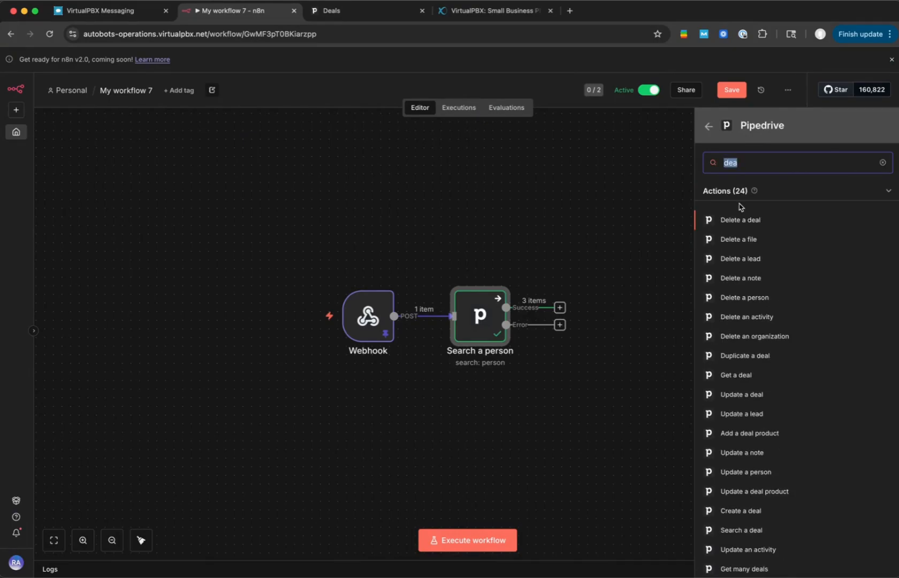
{"action": "type", "text": "crea"}
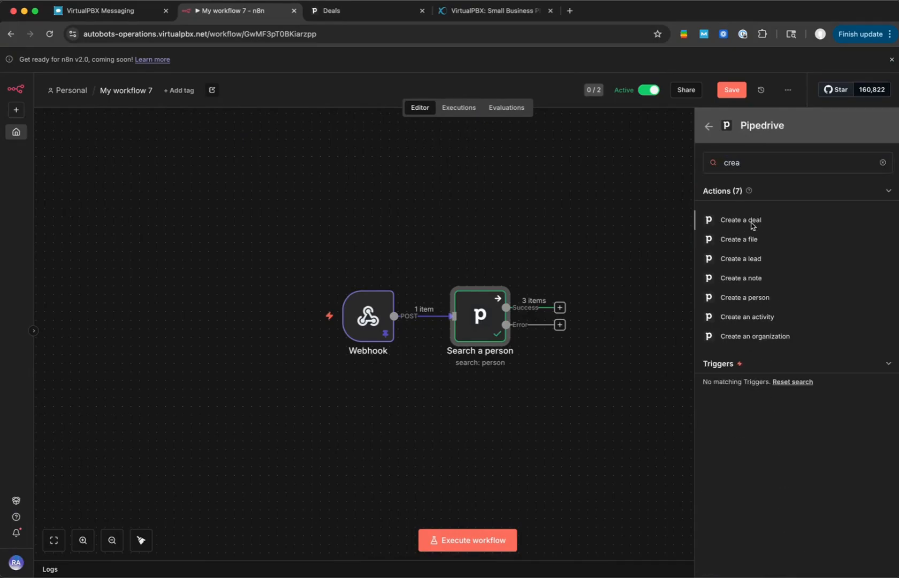
{"action": "left_click", "coordinate": [753, 220]}
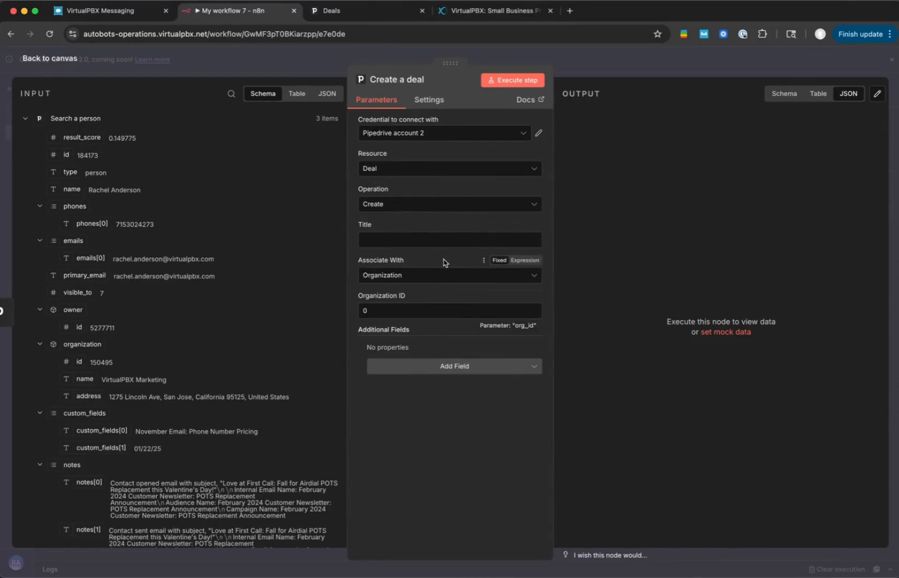
- Associate the deal with a Person and set its title to the expression {{ $json.name }} from Chat
{"action": "left_click", "coordinate": [459, 275]}
{"action": "left_click", "coordinate": [396, 319]}
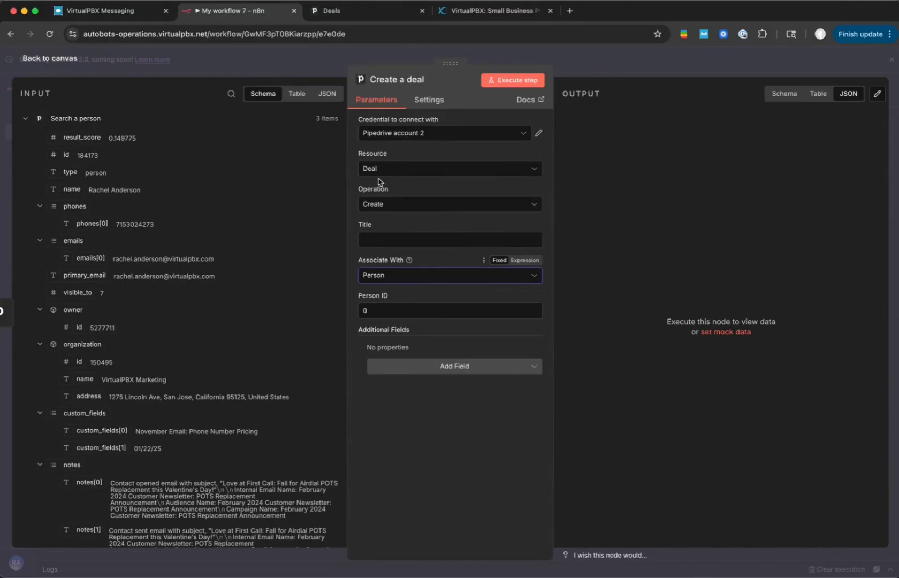
{"action": "left_click", "coordinate": [374, 240]}
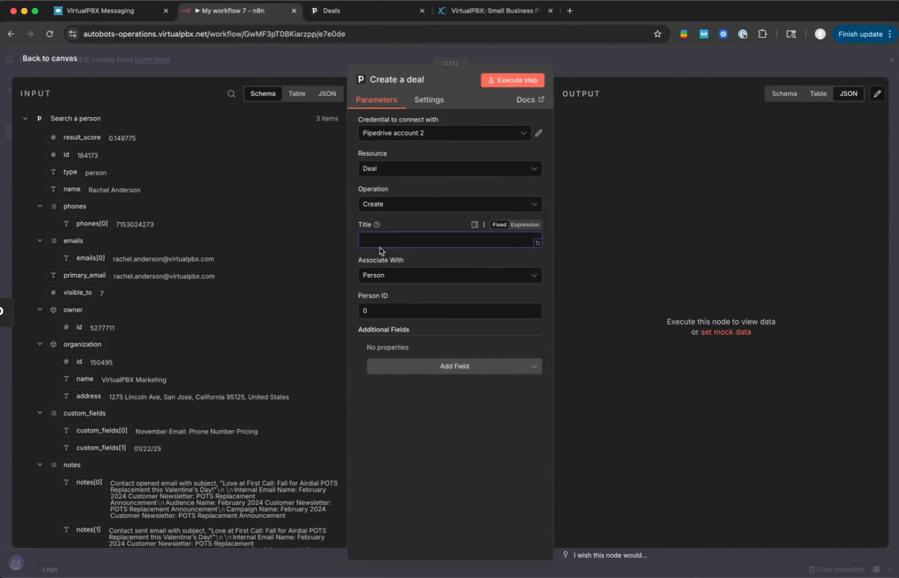
{"action": "left_click_drag", "start_coordinate": [72, 190], "coordinate": [390, 240]}
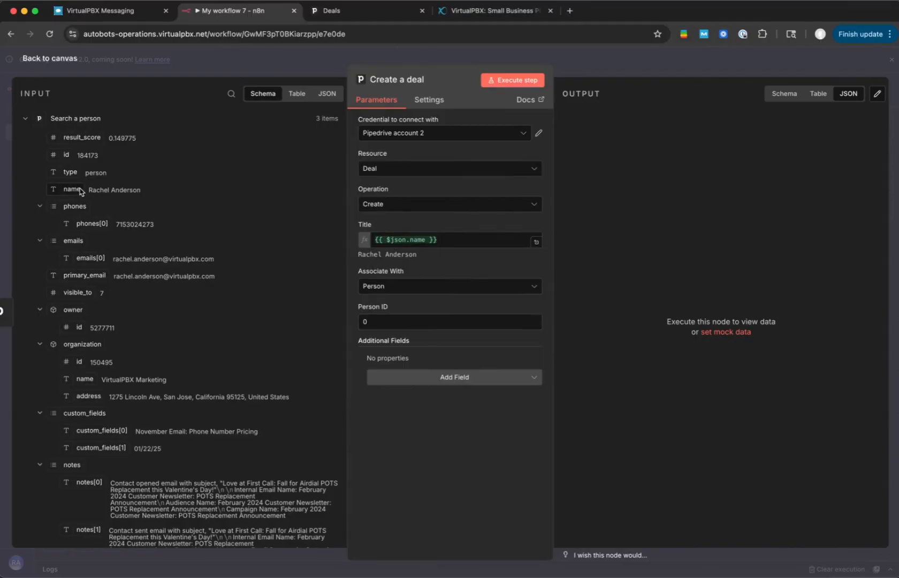
{"action": "left_click", "coordinate": [445, 240]}
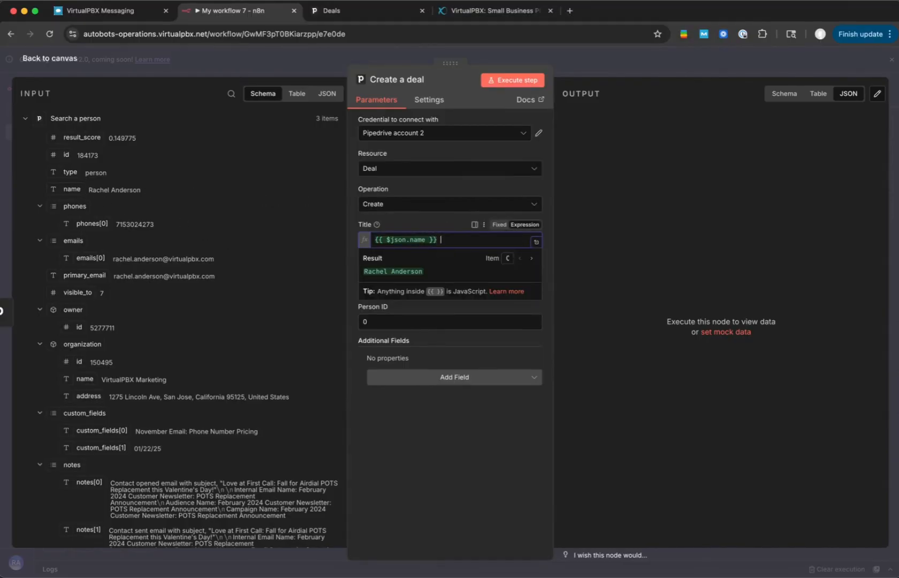
{"action": "type", "text": "from Cat"}
{"action": "key", "text": "BackSpace"}
{"action": "type", "text": "hat"}
{"action": "left_click", "coordinate": [429, 214]}
{"action": "left_click", "coordinate": [464, 239]}
{"action": "left_click", "coordinate": [431, 220]}
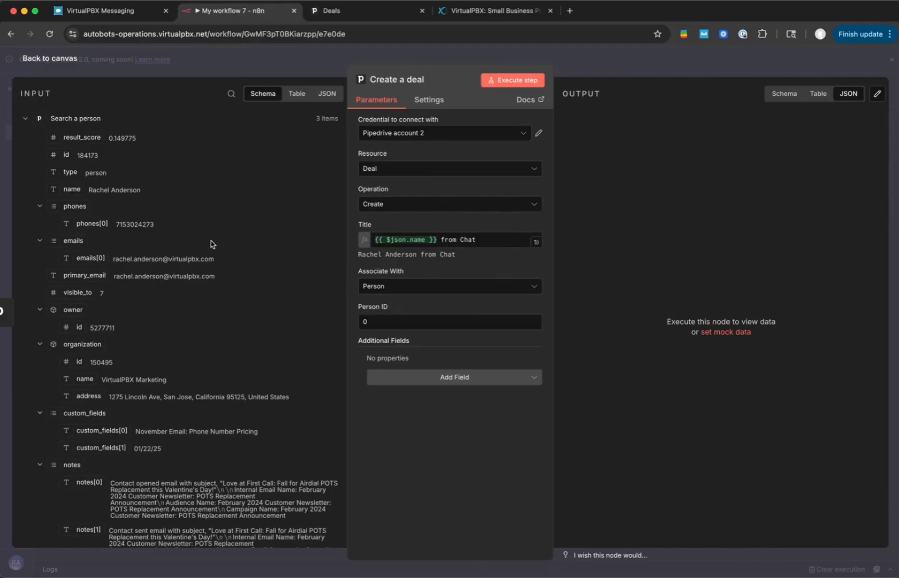
- Map the deal's Person ID to the found person's id as {{ $json.id }}
{"action": "left_click", "coordinate": [26, 118]}
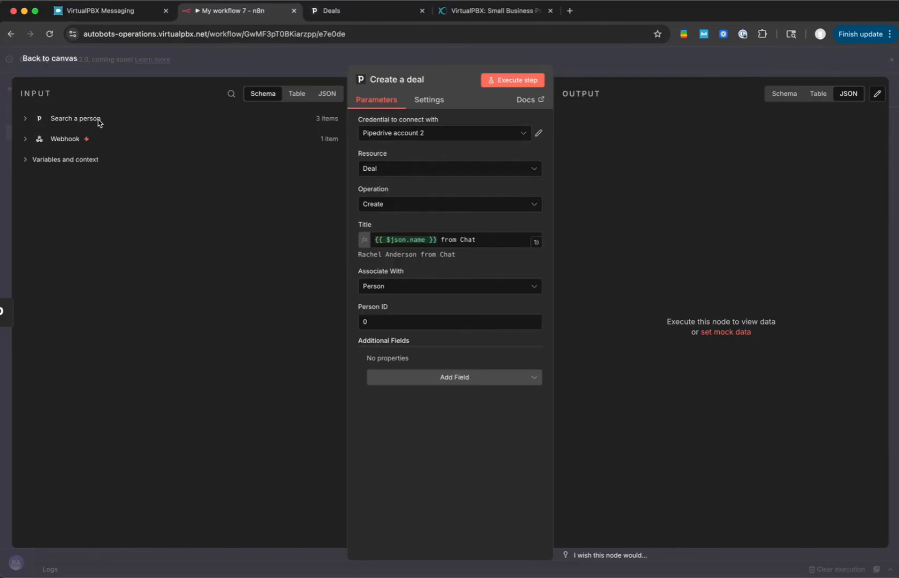
{"action": "left_click", "coordinate": [25, 119]}
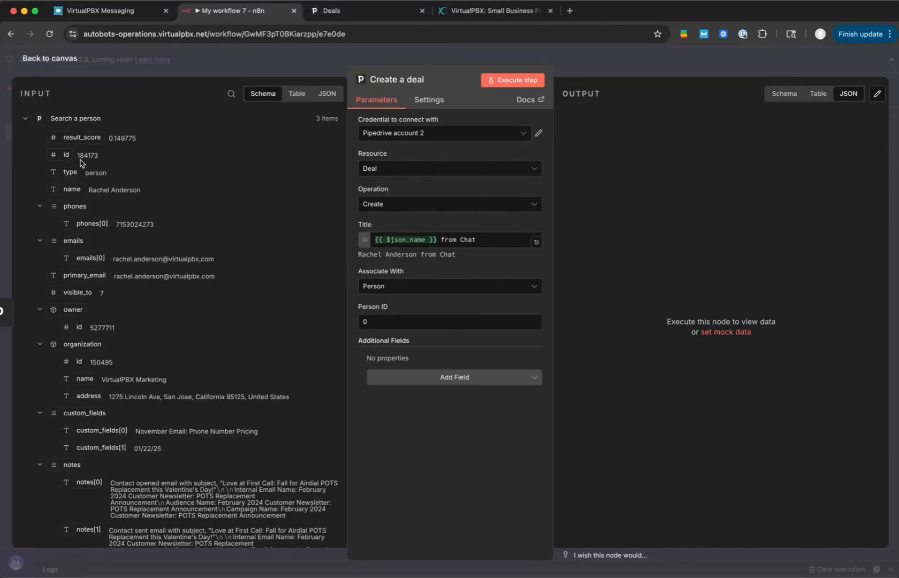
{"action": "left_click_drag", "start_coordinate": [72, 152], "coordinate": [381, 324]}
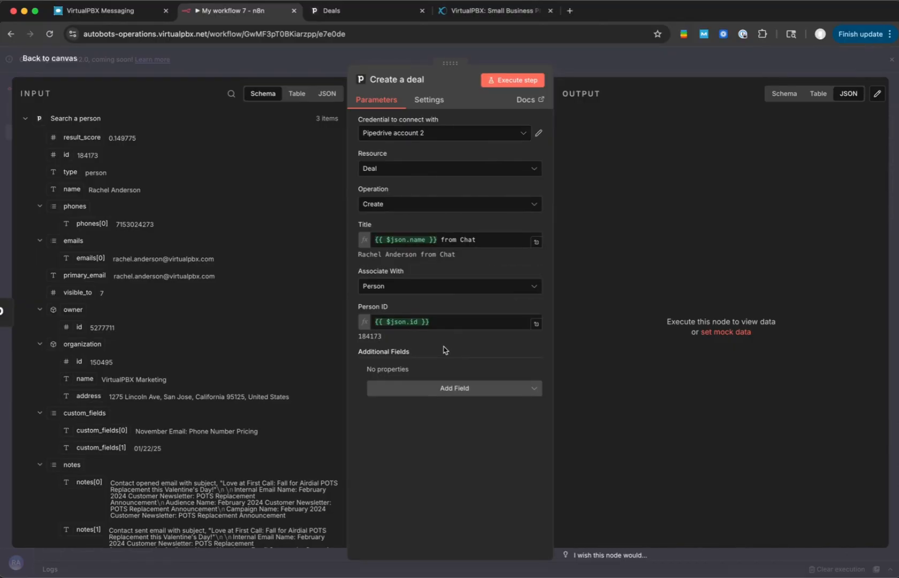
- Add an Organization ID field to the deal and map it to {{ $json.organization.id }} from the person search
{"action": "left_click", "coordinate": [442, 388]}
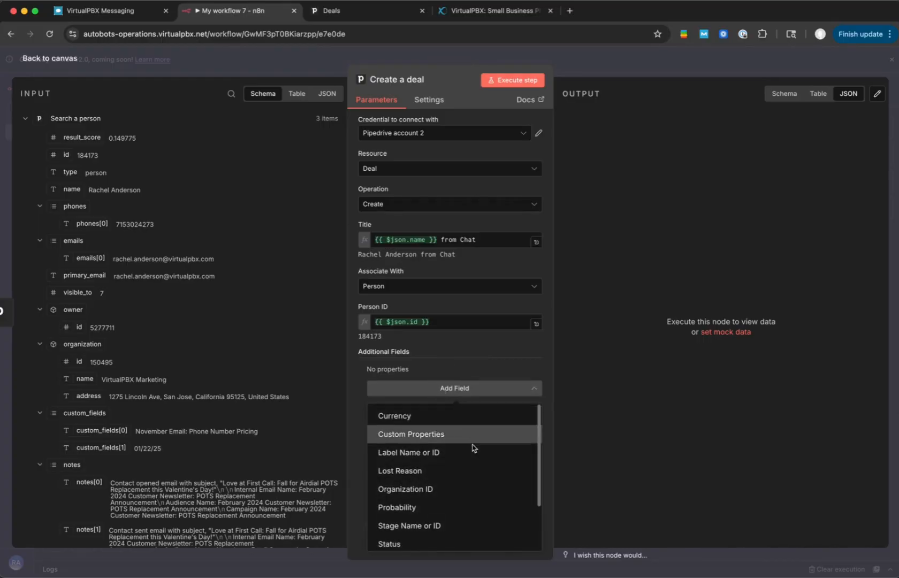
{"action": "scroll", "coordinate": [478, 451], "scroll_direction": "down", "scroll_amount": 1}
{"action": "scroll", "coordinate": [478, 450], "scroll_direction": "down", "scroll_amount": 1}
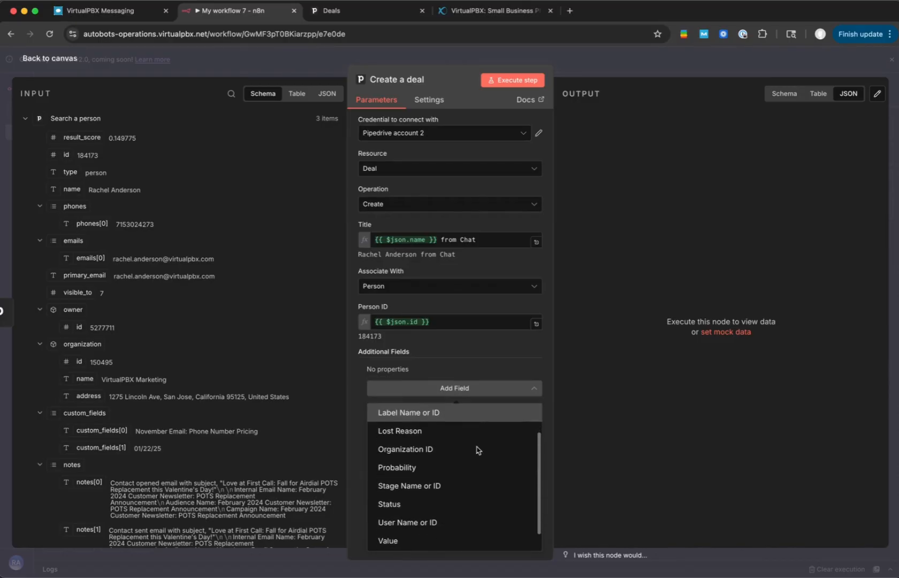
{"action": "left_click", "coordinate": [420, 454]}
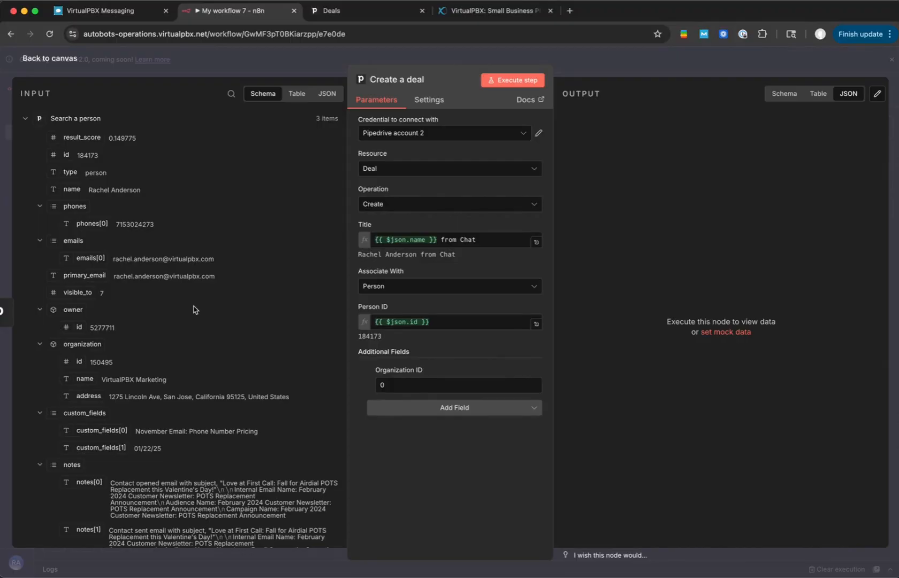
{"action": "scroll", "coordinate": [194, 310], "scroll_direction": "down", "scroll_amount": 1}
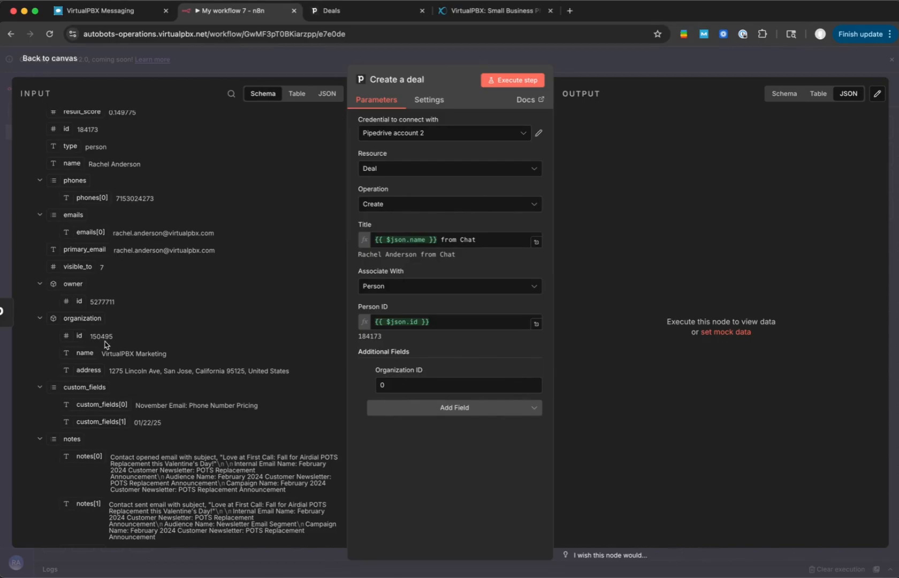
{"action": "left_click_drag", "start_coordinate": [79, 336], "coordinate": [436, 388]}
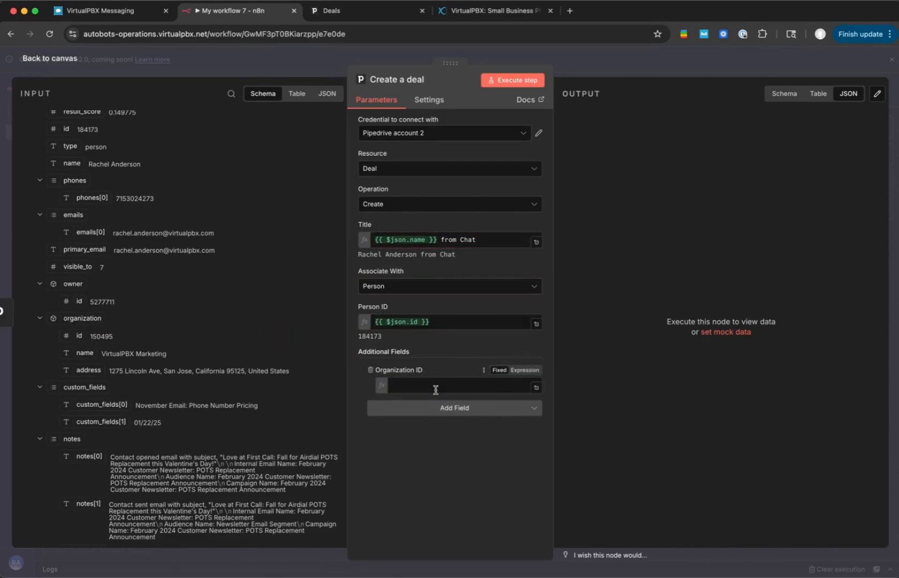
- Add a deal stage of New Business Sales Pipeline > Verified and a Status field set to Open
{"action": "left_click", "coordinate": [454, 418]}
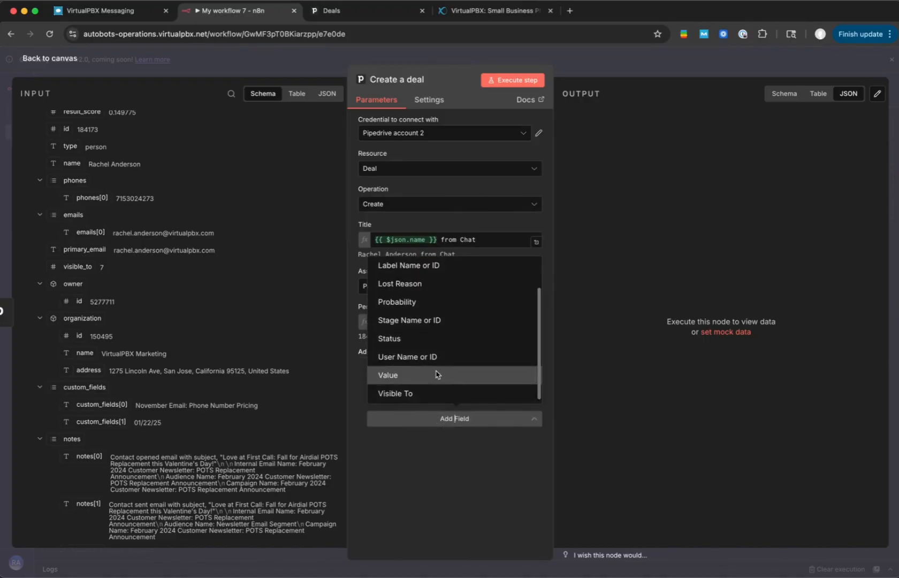
{"action": "left_click", "coordinate": [436, 320]}
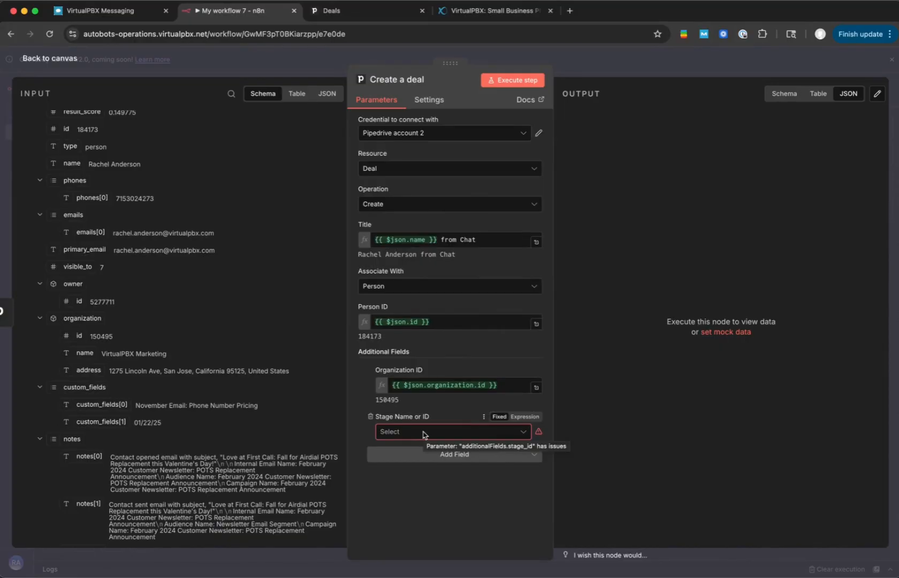
{"action": "left_click", "coordinate": [425, 433]}
{"action": "scroll", "coordinate": [435, 324], "scroll_direction": "down", "scroll_amount": 10}
{"action": "scroll", "coordinate": [433, 327], "scroll_direction": "down", "scroll_amount": 5}
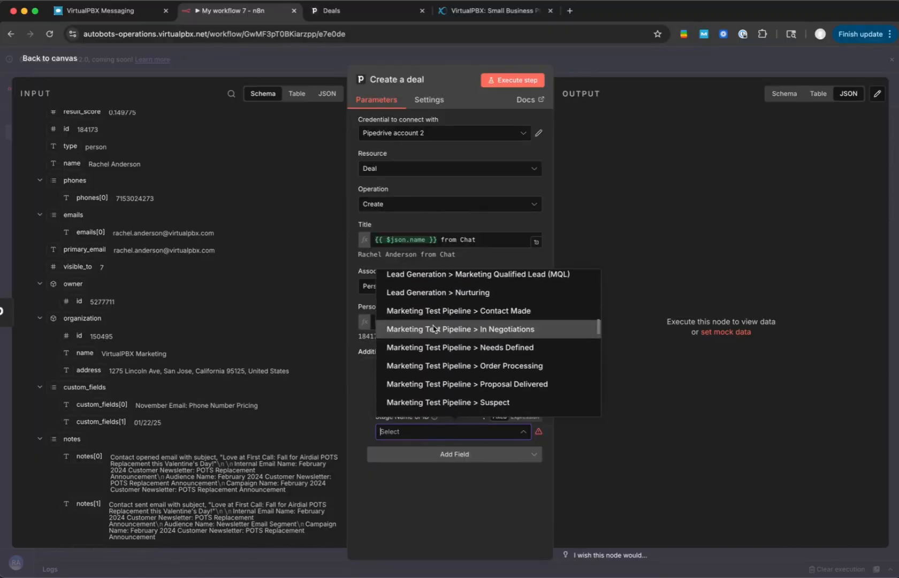
{"action": "scroll", "coordinate": [434, 328], "scroll_direction": "up", "scroll_amount": 1}
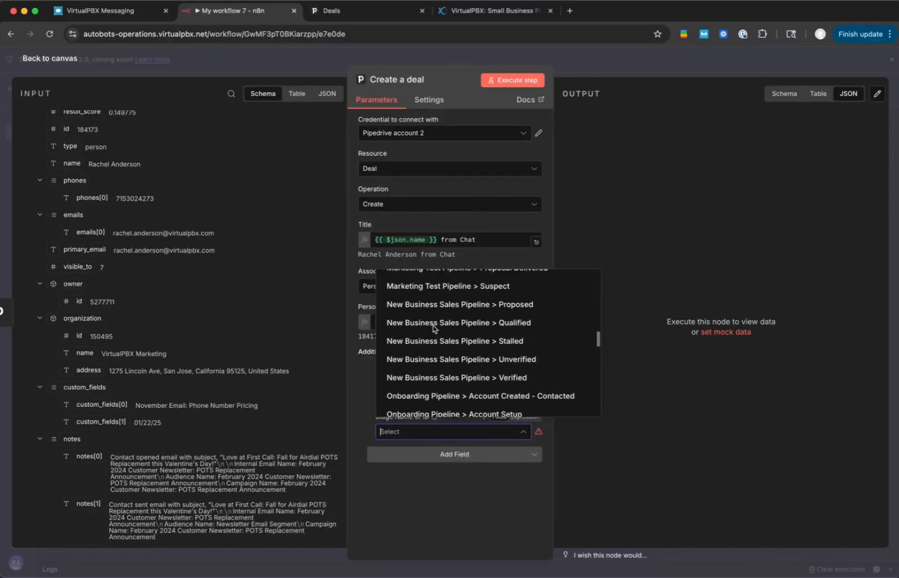
{"action": "left_click", "coordinate": [429, 359]}
{"action": "left_click", "coordinate": [434, 432]}
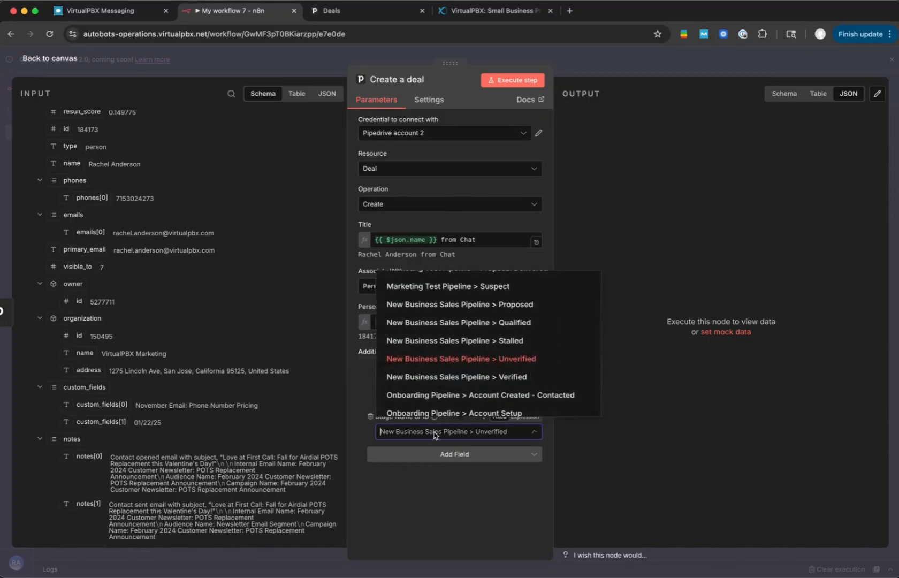
{"action": "left_click", "coordinate": [445, 368]}
{"action": "left_click", "coordinate": [440, 455]}
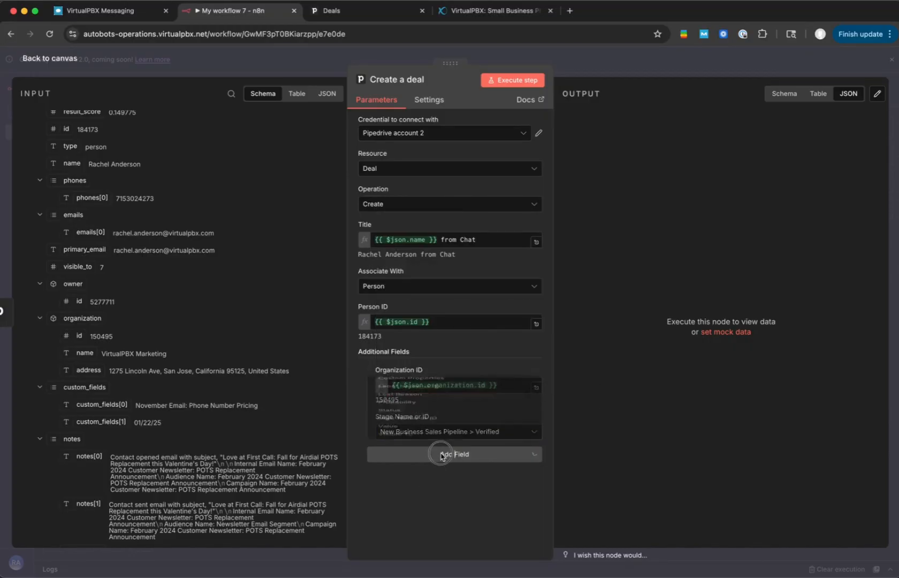
{"action": "left_click", "coordinate": [431, 373]}
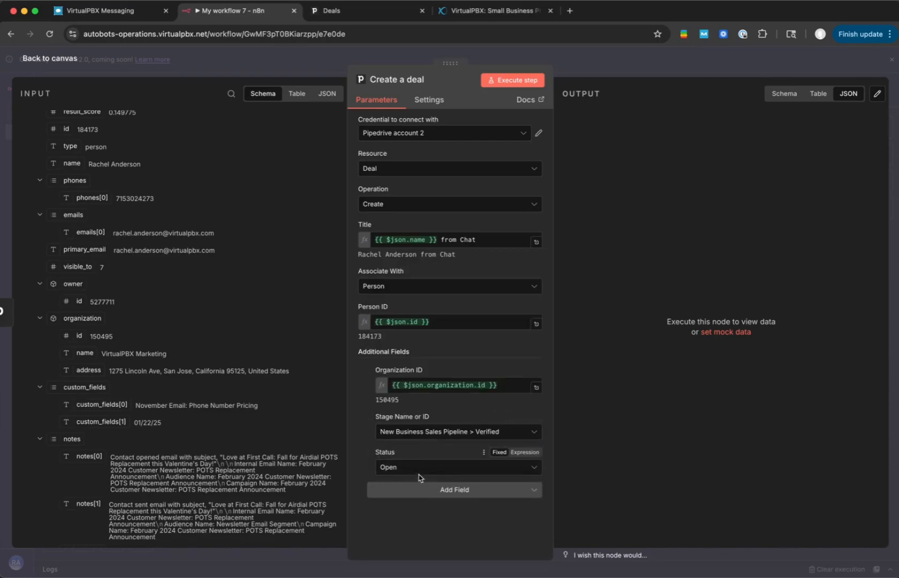
- Add a User Name or ID field to the deal and expand the Webhook input data to its forwarded_by section
{"action": "left_click", "coordinate": [416, 490]}
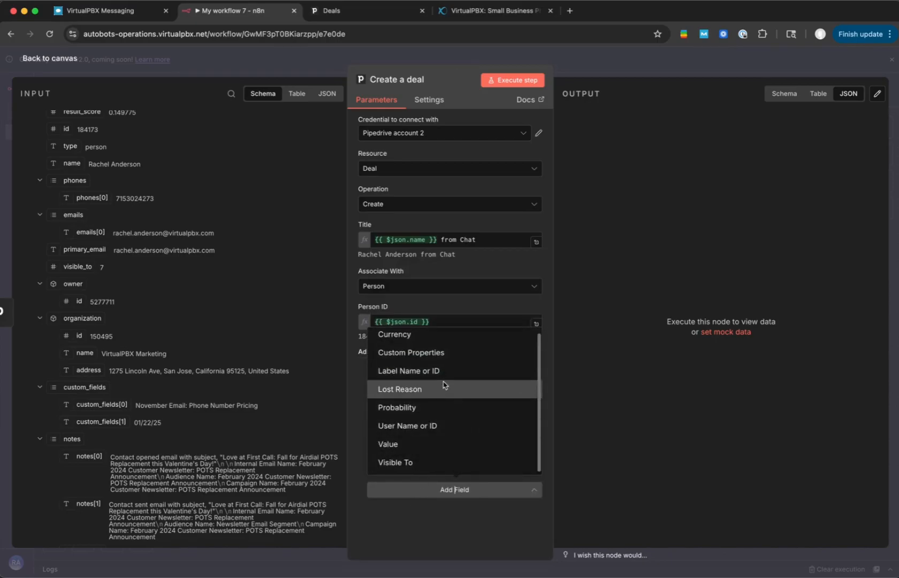
{"action": "left_click", "coordinate": [423, 428]}
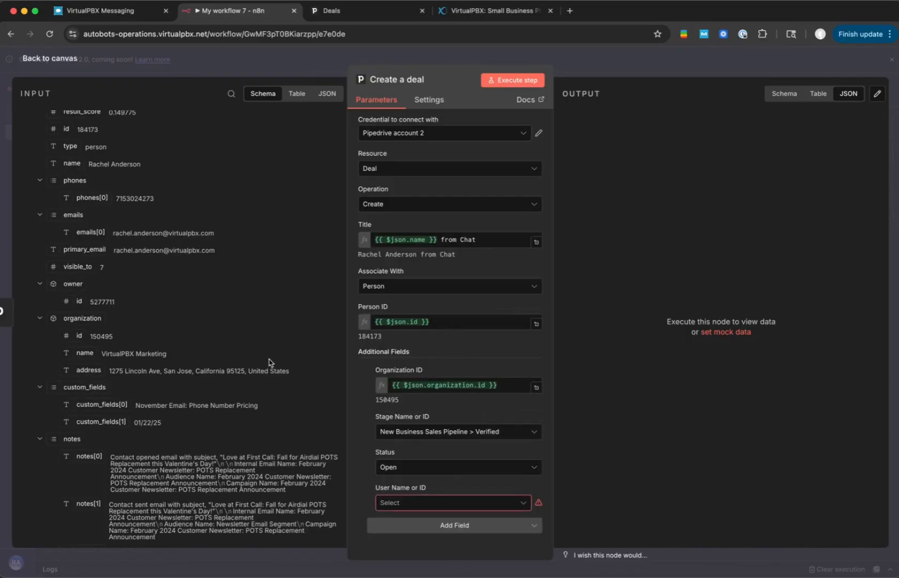
{"action": "scroll", "coordinate": [117, 293], "scroll_direction": "up", "scroll_amount": 2}
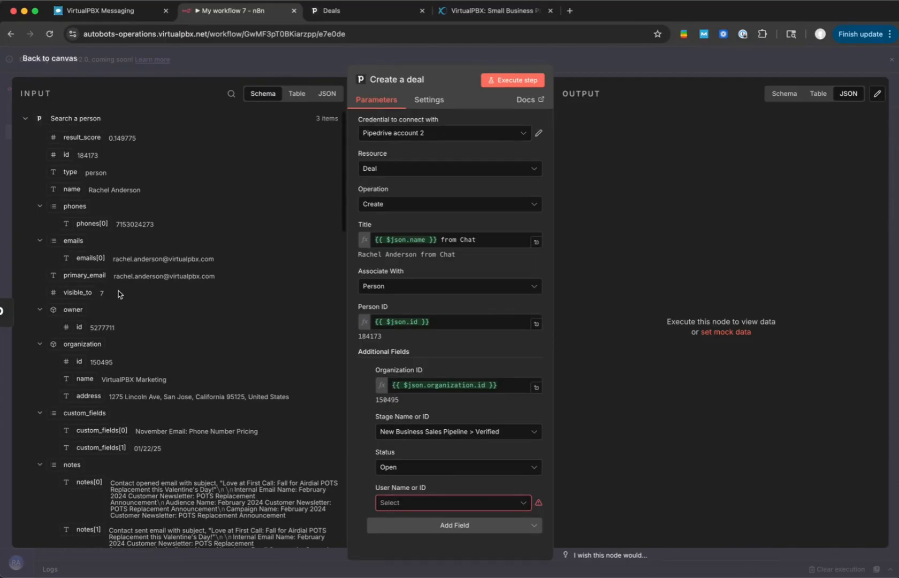
{"action": "left_click", "coordinate": [26, 118]}
{"action": "left_click", "coordinate": [26, 139]}
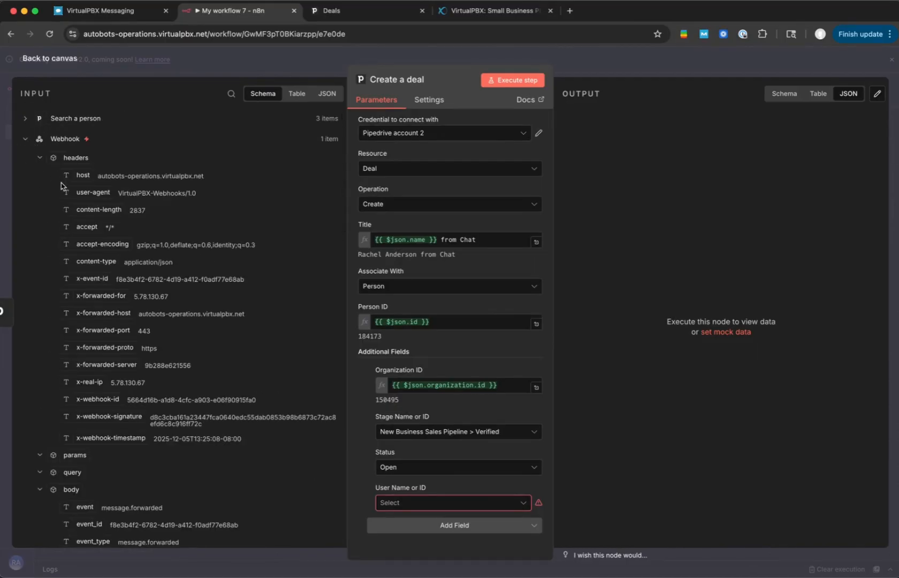
{"action": "scroll", "coordinate": [139, 254], "scroll_direction": "down", "scroll_amount": 5}
{"action": "scroll", "coordinate": [140, 254], "scroll_direction": "down", "scroll_amount": 15}
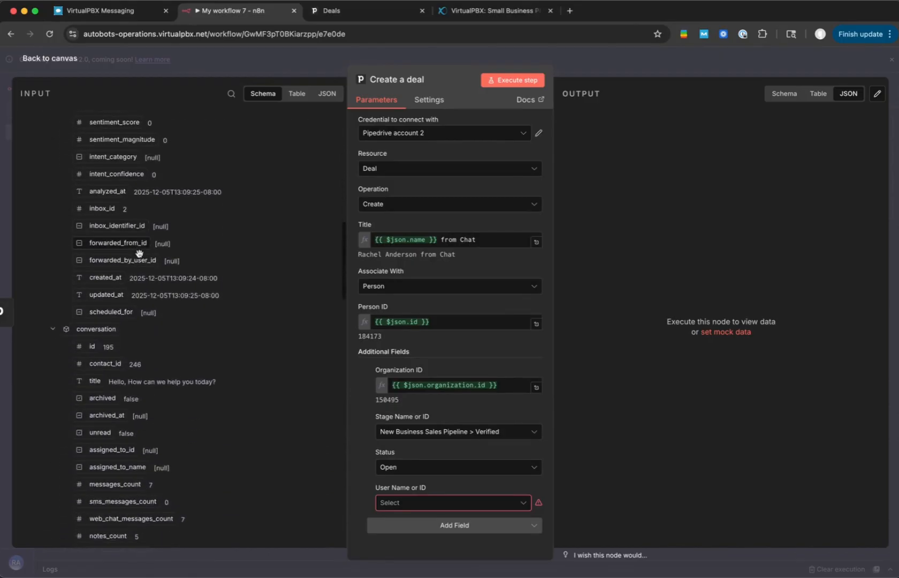
{"action": "scroll", "coordinate": [139, 257], "scroll_direction": "down", "scroll_amount": 10}
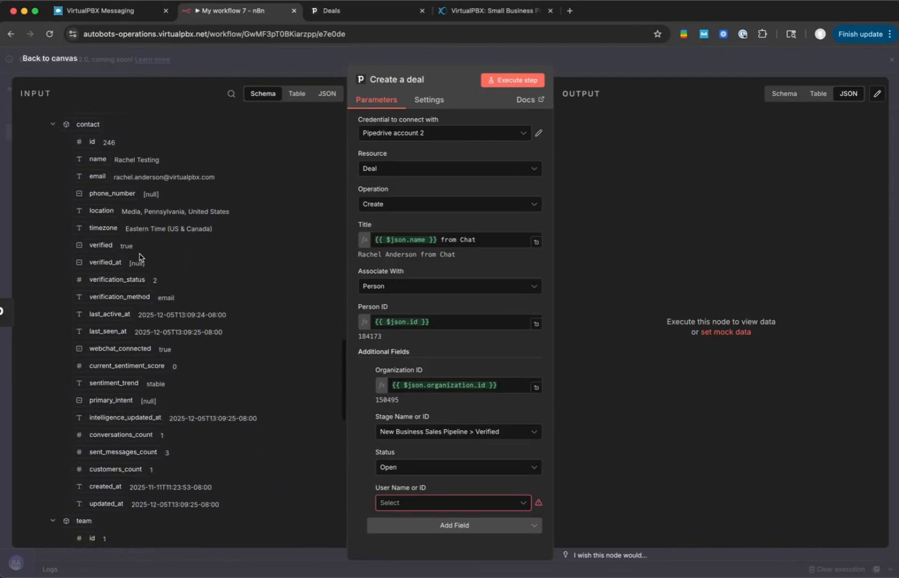
{"action": "scroll", "coordinate": [139, 257], "scroll_direction": "down", "scroll_amount": 8}
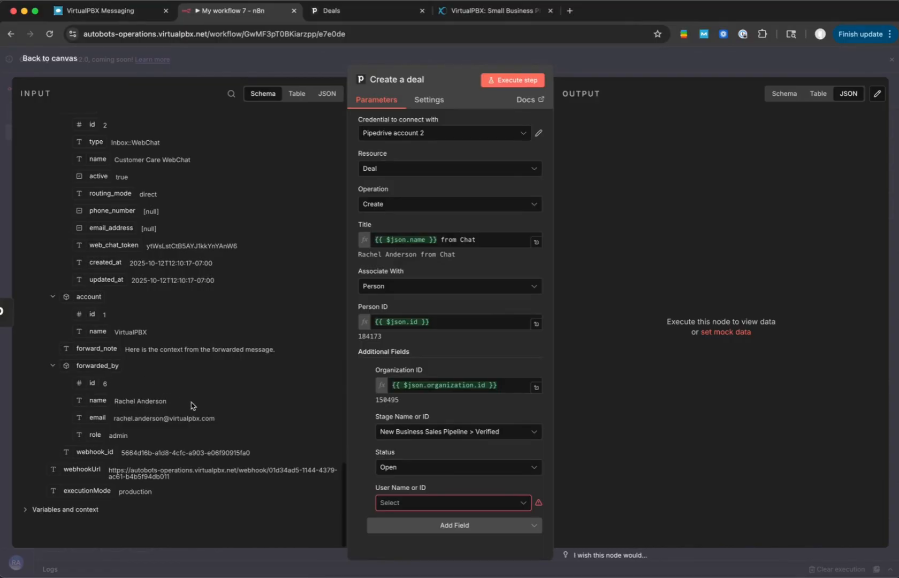
- Map the User Name or ID field to the expression {{ $('Webhook').item.json.body.forwarded_by.name }}
{"action": "left_click", "coordinate": [398, 502]}
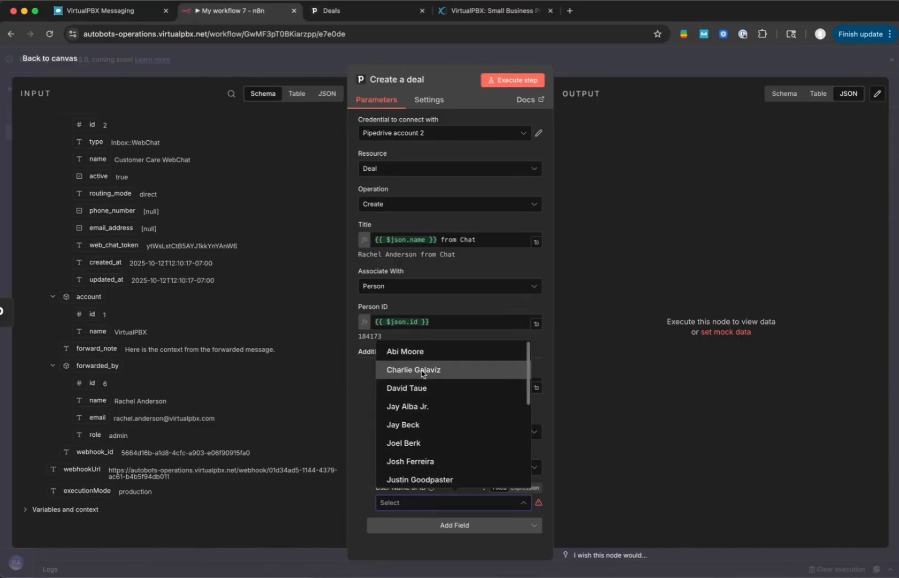
{"action": "scroll", "coordinate": [422, 384], "scroll_direction": "down", "scroll_amount": 3}
{"action": "scroll", "coordinate": [422, 384], "scroll_direction": "down", "scroll_amount": 4}
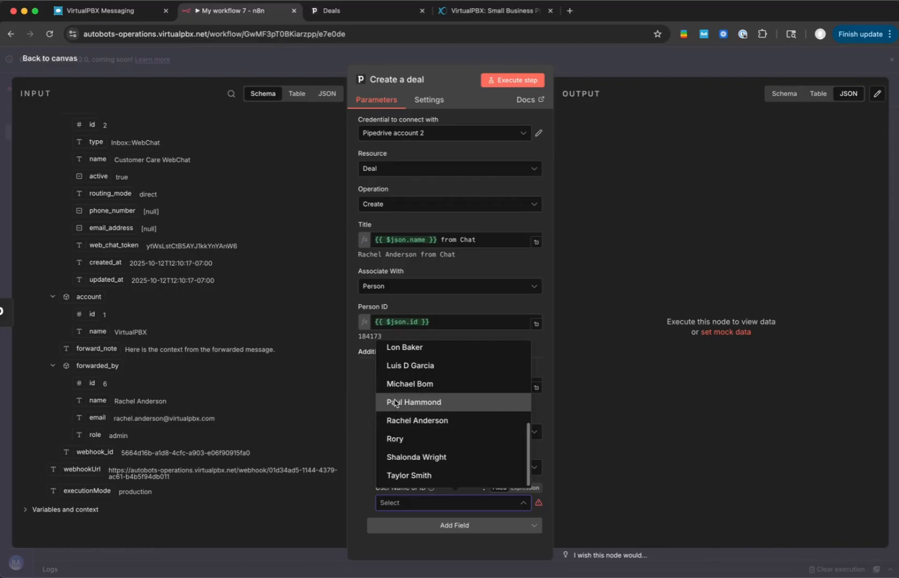
{"action": "left_click", "coordinate": [356, 441]}
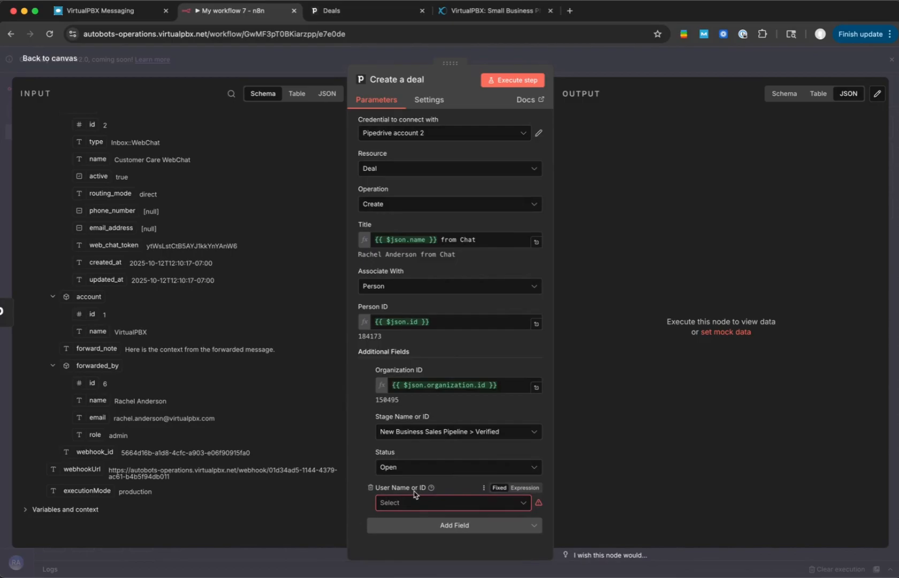
{"action": "left_click", "coordinate": [525, 487]}
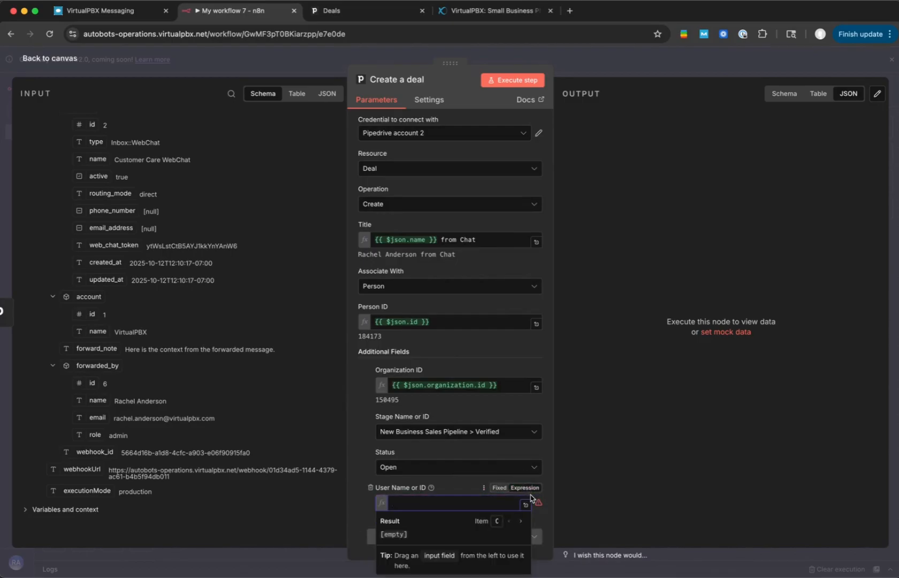
{"action": "left_click_drag", "start_coordinate": [98, 401], "coordinate": [430, 507]}
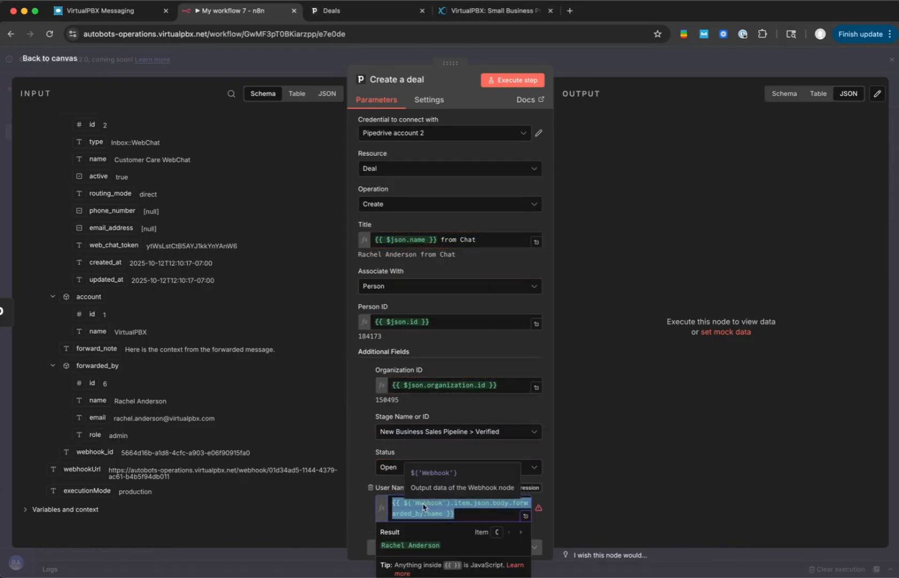
{"action": "left_click", "coordinate": [361, 492]}
- Check the remaining additional fields without adding any, and execute the Create a deal node as a test
{"action": "left_click", "coordinate": [428, 532]}
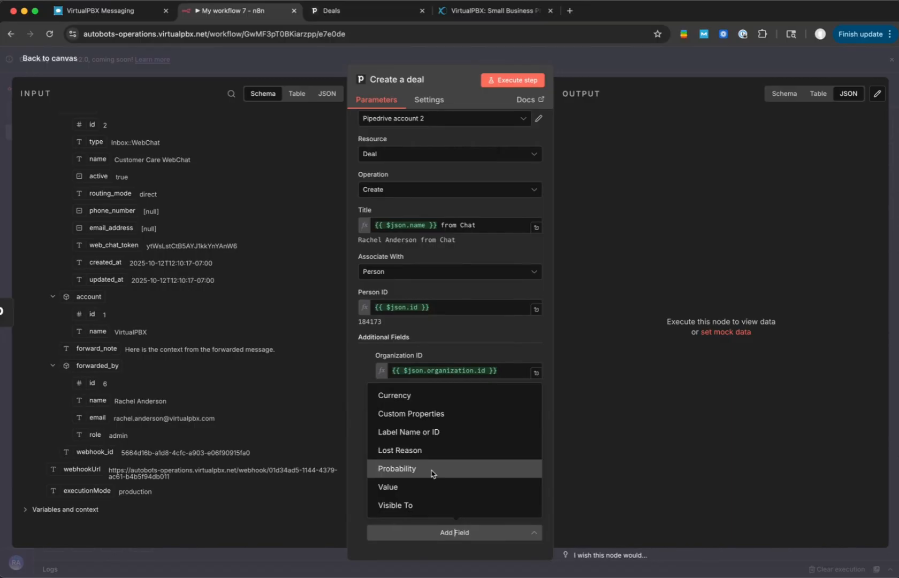
{"action": "left_click", "coordinate": [359, 503]}
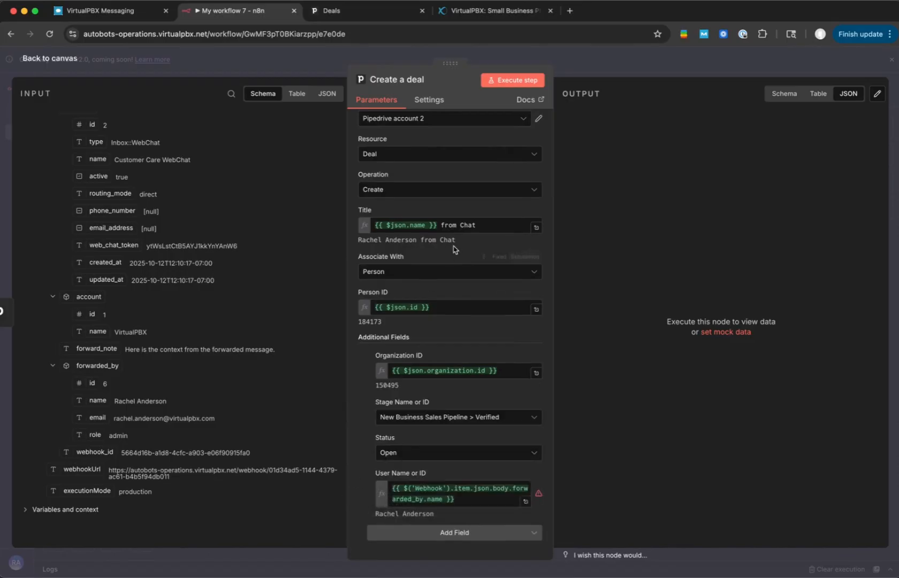
{"action": "left_click", "coordinate": [513, 81]}
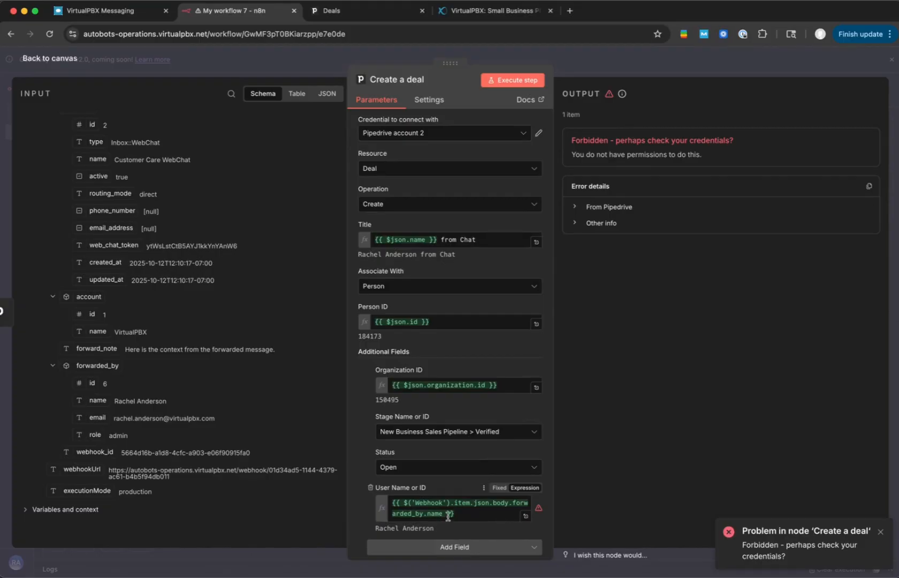
- Replace the User Name or ID expression with a fixed sales user chosen from the list, and execute the Create a deal node
{"action": "left_click", "coordinate": [473, 515]}
{"action": "key", "text": "ctrl+a"}
{"action": "key", "text": "BackSpace"}
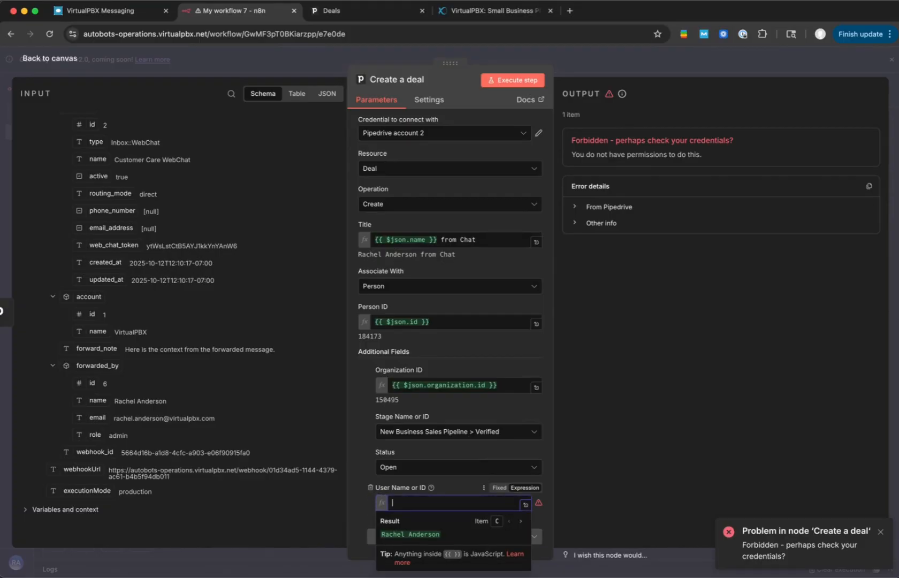
{"action": "left_click", "coordinate": [497, 487]}
{"action": "left_click", "coordinate": [425, 506]}
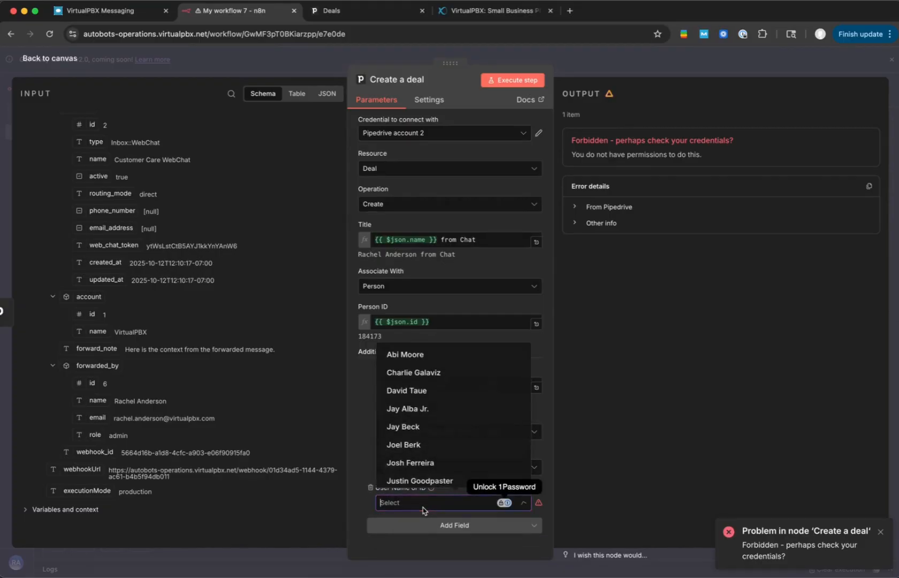
{"action": "left_click", "coordinate": [430, 480]}
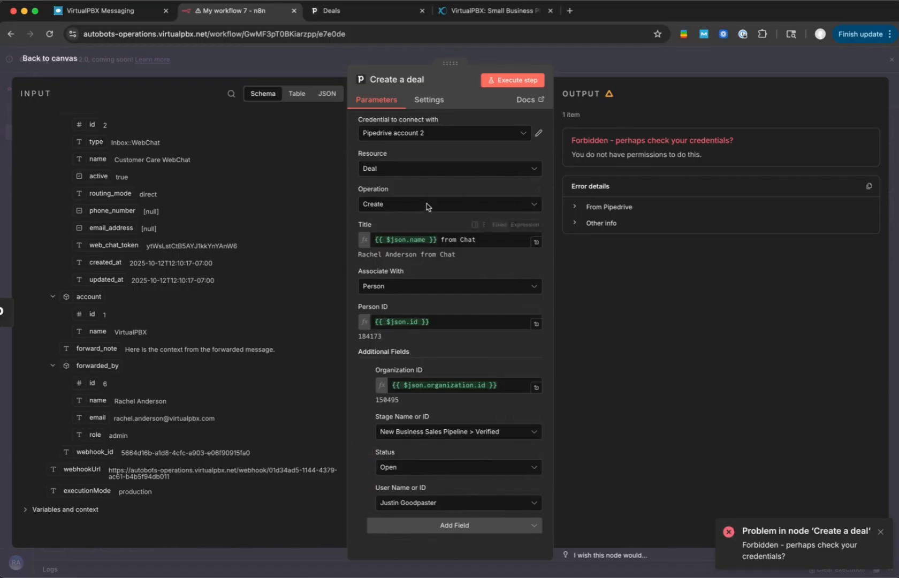
{"action": "left_click", "coordinate": [498, 81]}
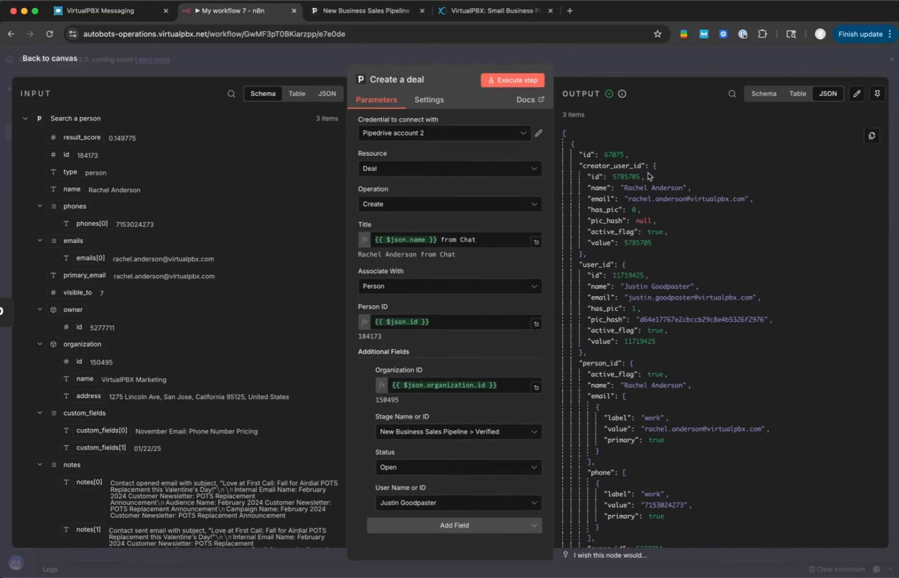
- Switch to Pipedrive, open the new chat deal in the Verified stage, and review its owner, summary, person and organization details
{"action": "left_click", "coordinate": [367, 11]}
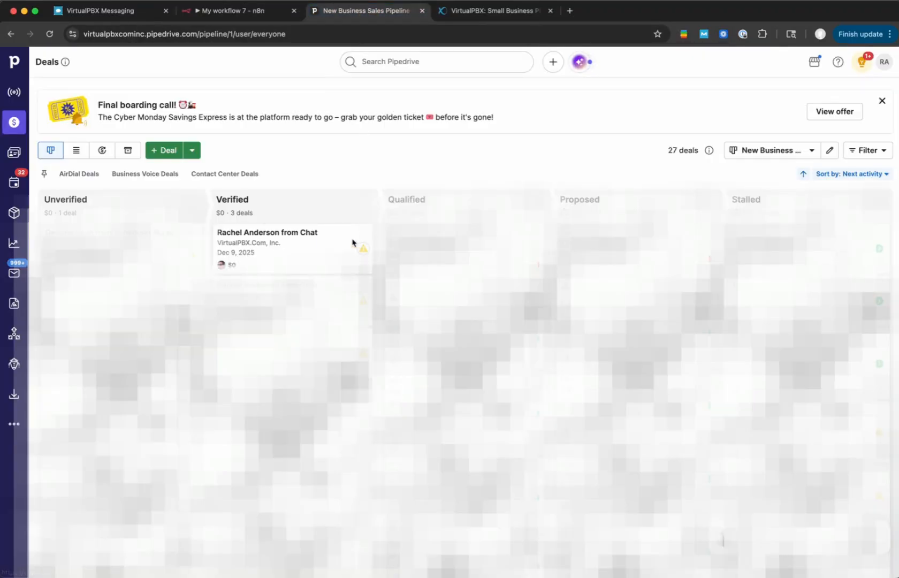
{"action": "left_click", "coordinate": [309, 249]}
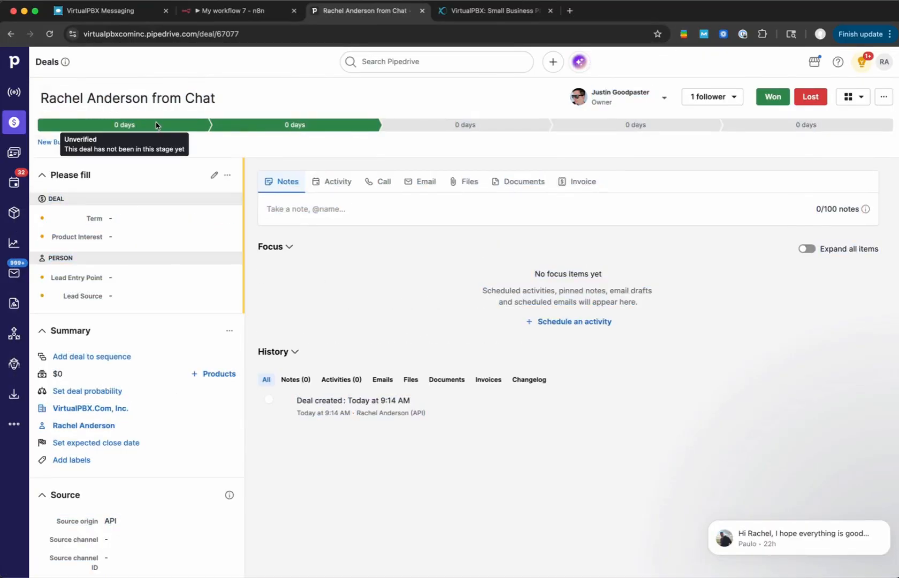
{"action": "left_click", "coordinate": [885, 522]}
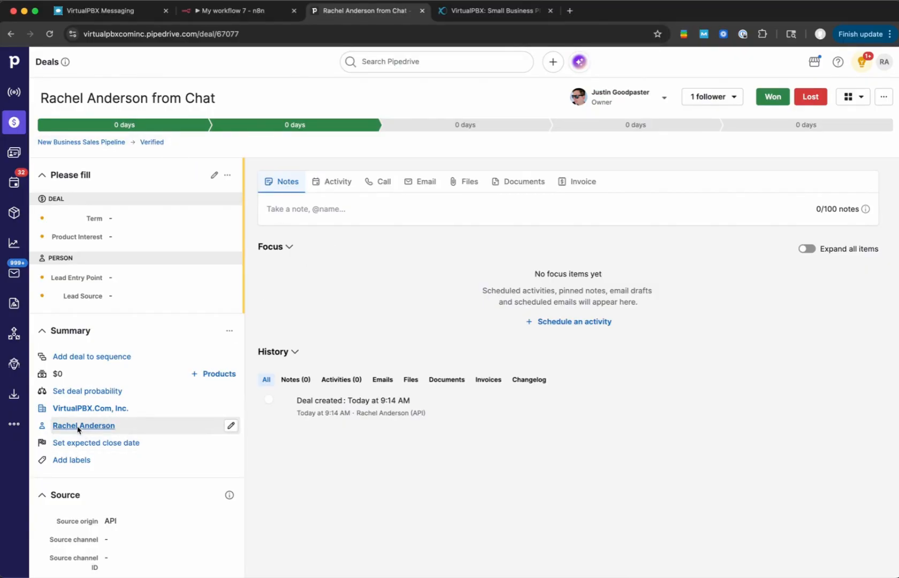
{"action": "mouse_move", "coordinate": [78, 428]}
{"action": "scroll", "coordinate": [79, 417], "scroll_direction": "down", "scroll_amount": 10}
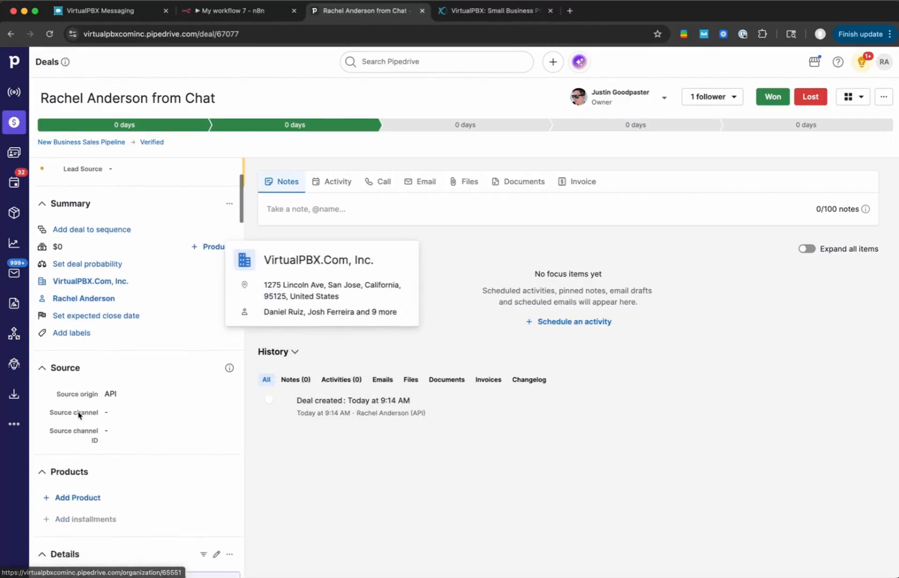
{"action": "scroll", "coordinate": [78, 415], "scroll_direction": "down", "scroll_amount": 10}
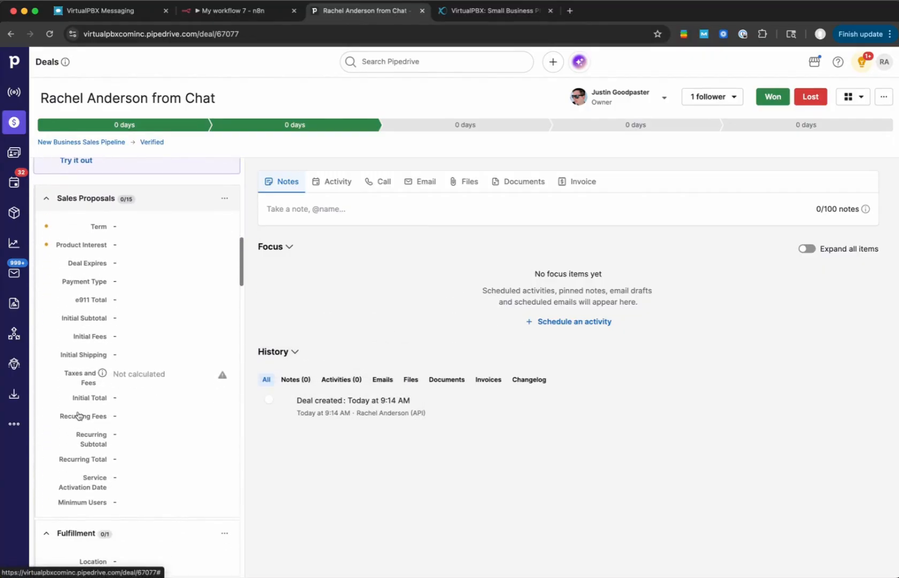
{"action": "scroll", "coordinate": [77, 412], "scroll_direction": "down", "scroll_amount": 10}
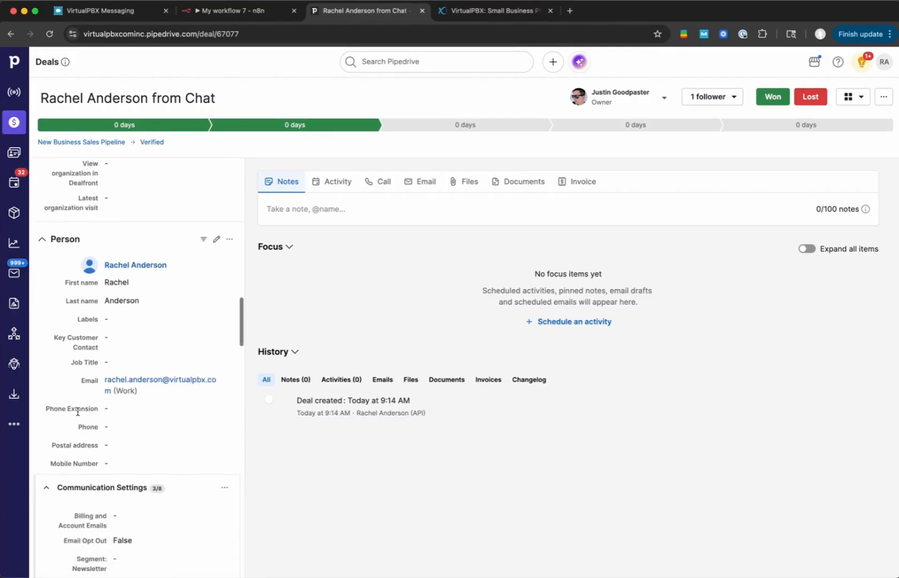
{"action": "scroll", "coordinate": [78, 414], "scroll_direction": "down", "scroll_amount": 10}
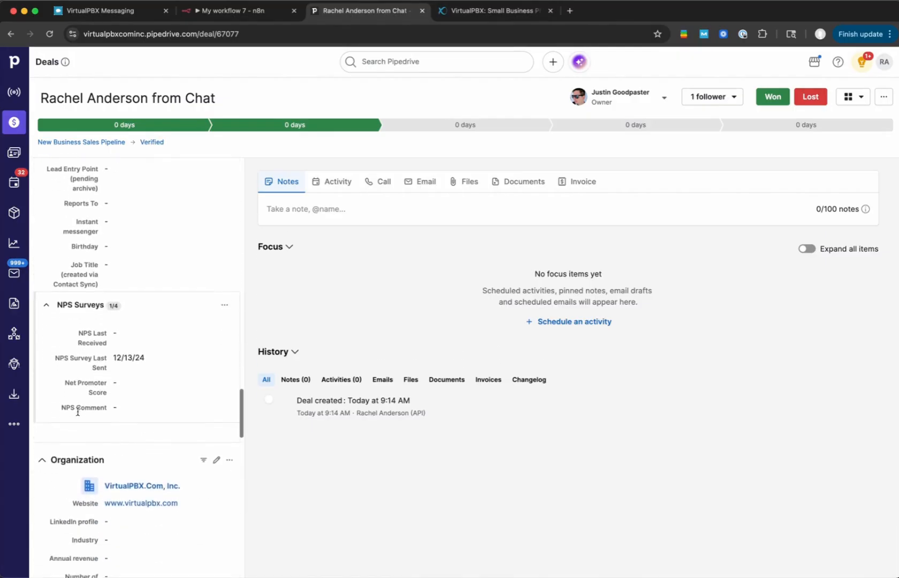
{"action": "scroll", "coordinate": [78, 414], "scroll_direction": "up", "scroll_amount": 20}
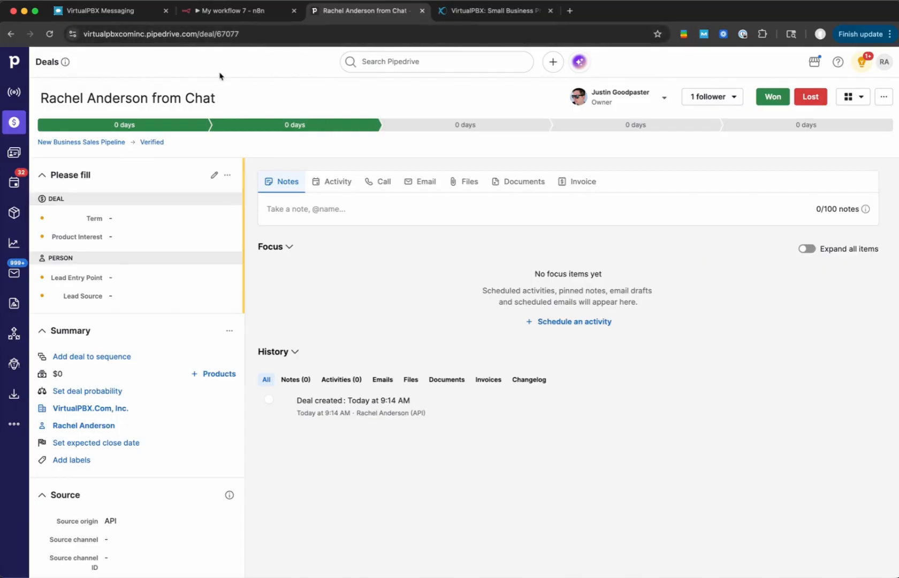
- Return to the n8n workflow and add a Pipedrive Create a note node after the Create a deal node
{"action": "left_click", "coordinate": [239, 11]}
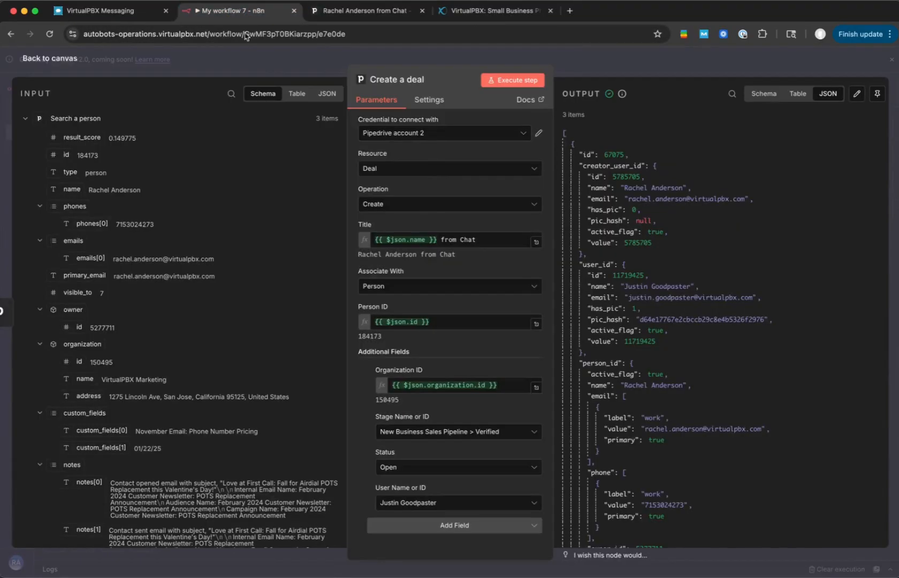
{"action": "left_click", "coordinate": [583, 60]}
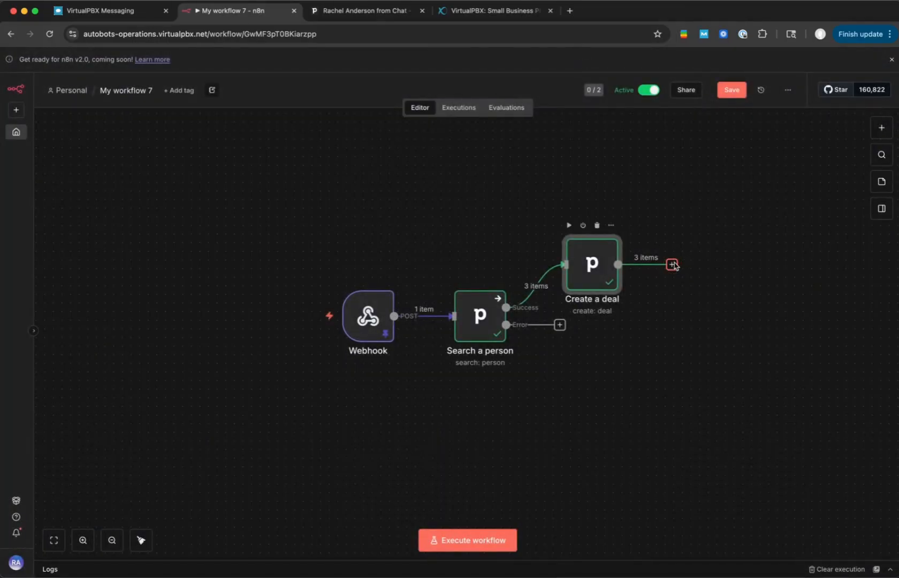
{"action": "left_click", "coordinate": [672, 264]}
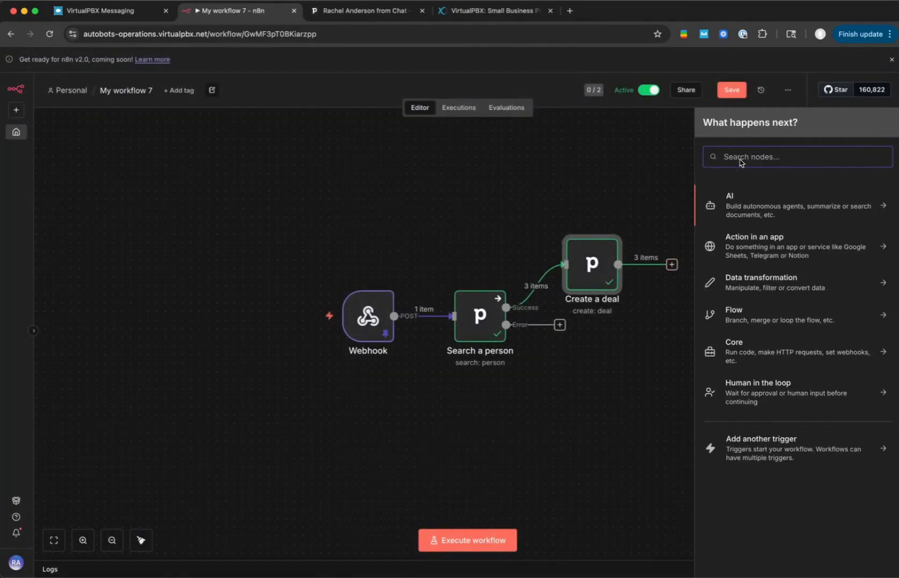
{"action": "type", "text": "pip"}
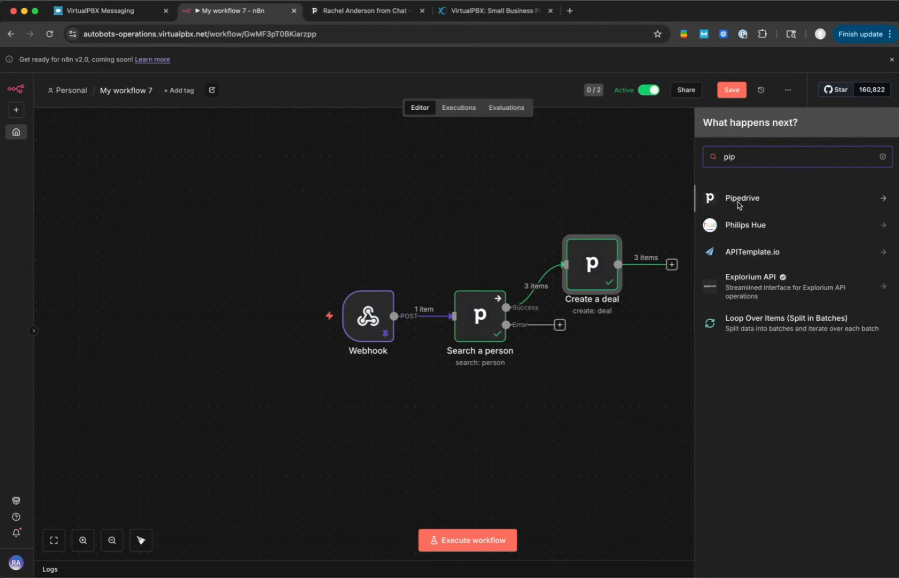
{"action": "left_click", "coordinate": [738, 201]}
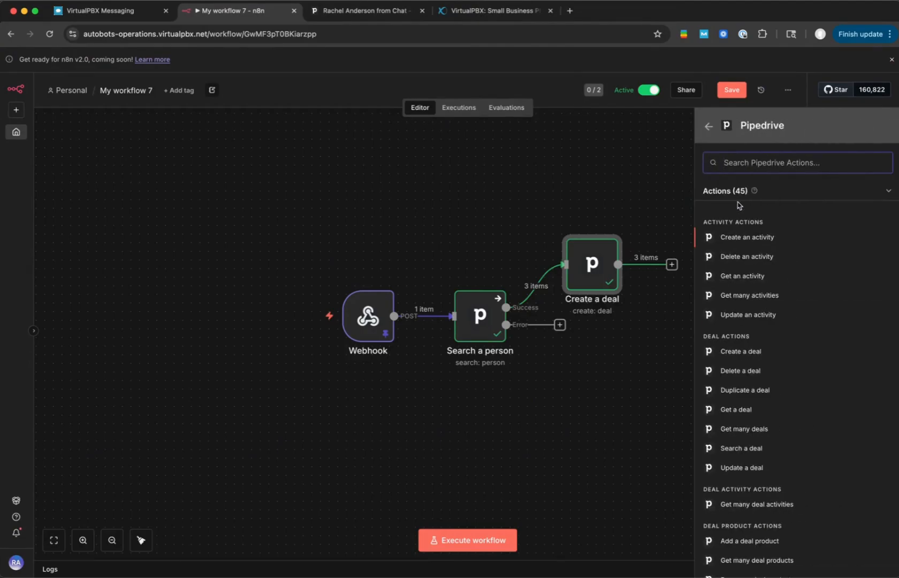
{"action": "type", "text": "crea"}
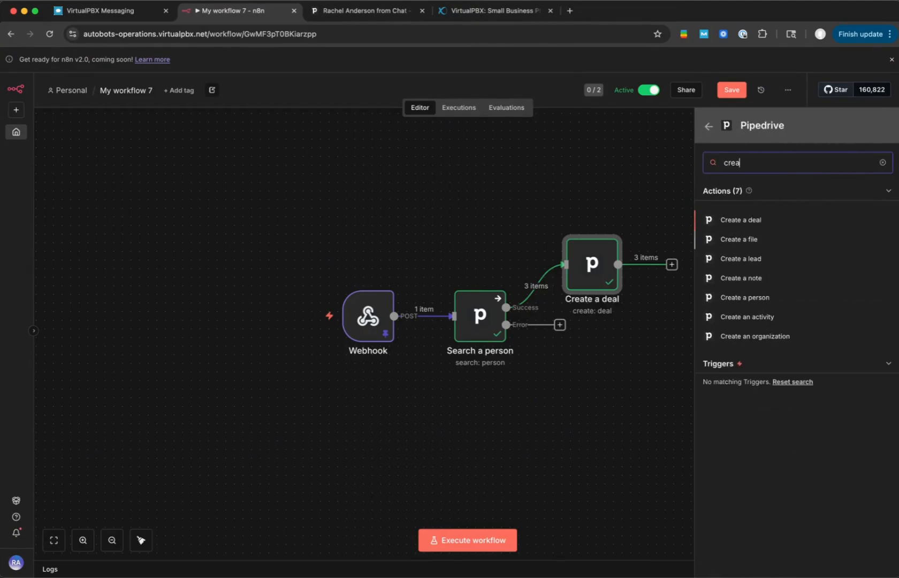
{"action": "left_click", "coordinate": [743, 283]}
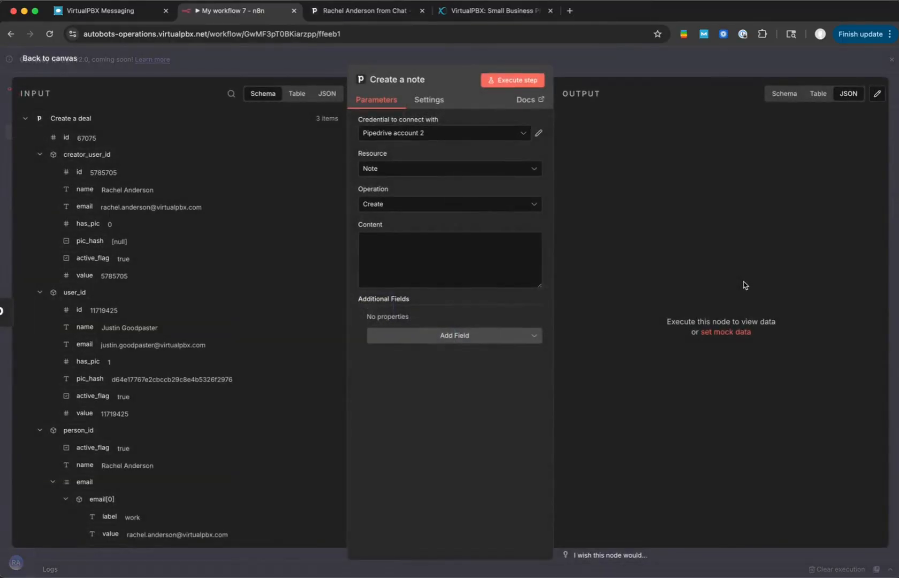
- Map the note's Content to the Webhook's forward_note value, {{ $('Webhook').item.json.body.forward_note }}
{"action": "left_click", "coordinate": [381, 244]}
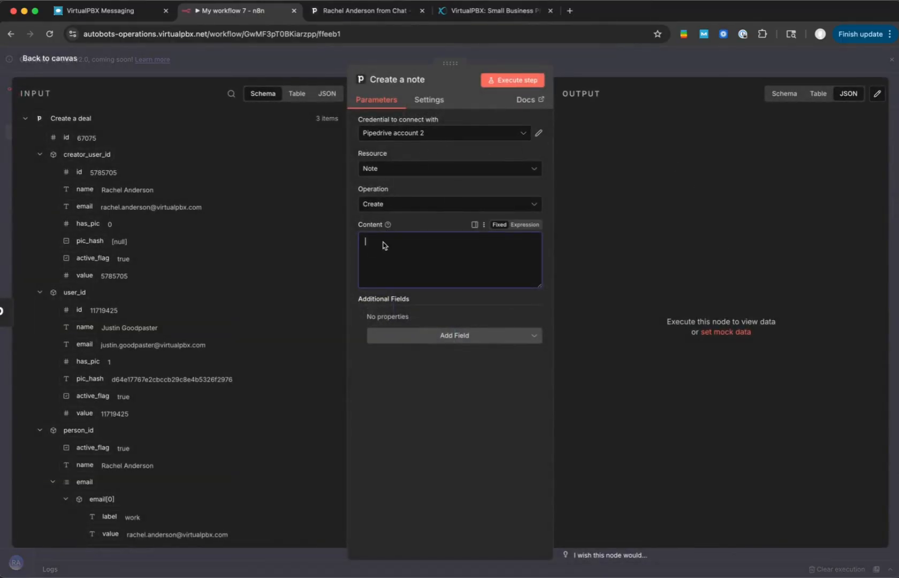
{"action": "scroll", "coordinate": [198, 284], "scroll_direction": "down", "scroll_amount": 1}
{"action": "scroll", "coordinate": [198, 283], "scroll_direction": "down", "scroll_amount": 20}
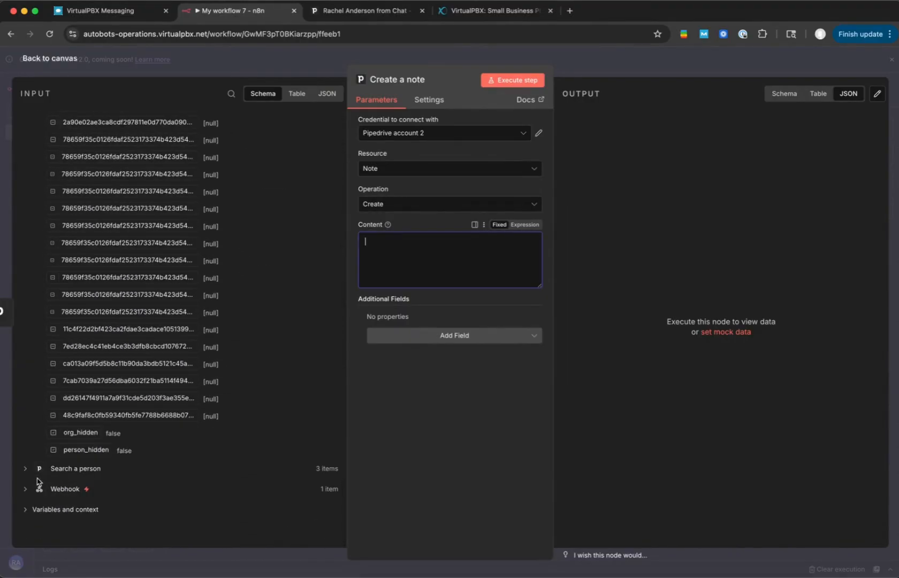
{"action": "left_click", "coordinate": [64, 488]}
{"action": "scroll", "coordinate": [105, 317], "scroll_direction": "down", "scroll_amount": 8}
{"action": "scroll", "coordinate": [104, 317], "scroll_direction": "up", "scroll_amount": 8}
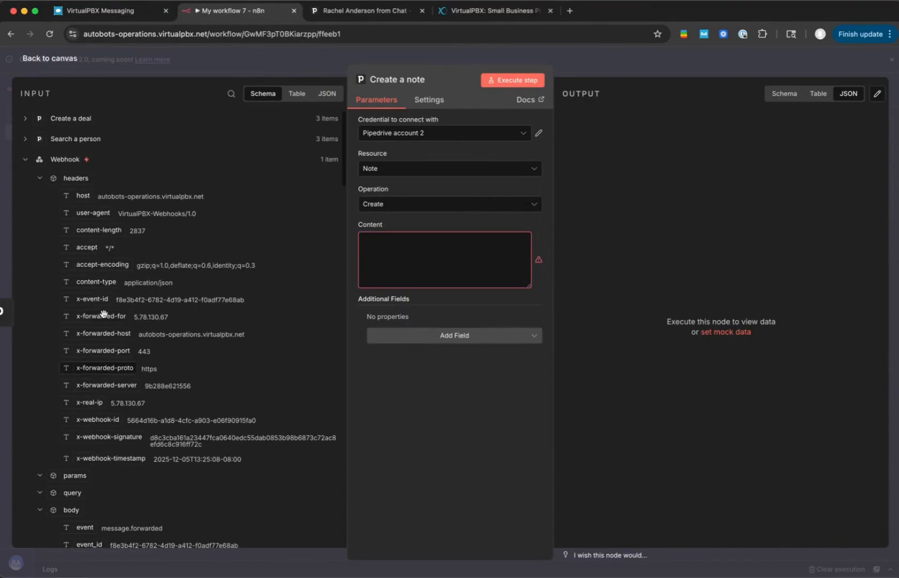
{"action": "scroll", "coordinate": [103, 313], "scroll_direction": "down", "scroll_amount": 10}
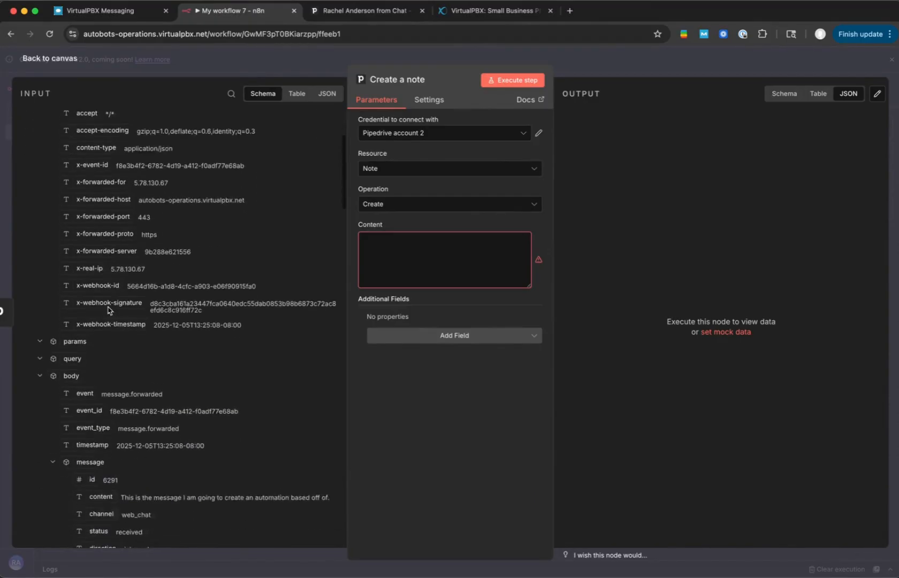
{"action": "scroll", "coordinate": [109, 311], "scroll_direction": "down", "scroll_amount": 10}
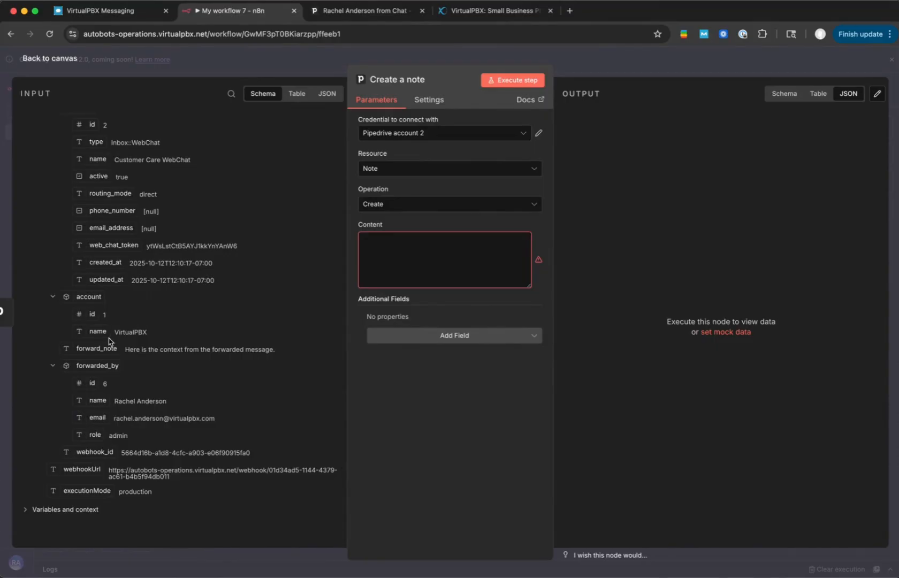
{"action": "left_click_drag", "start_coordinate": [101, 352], "coordinate": [401, 250]}
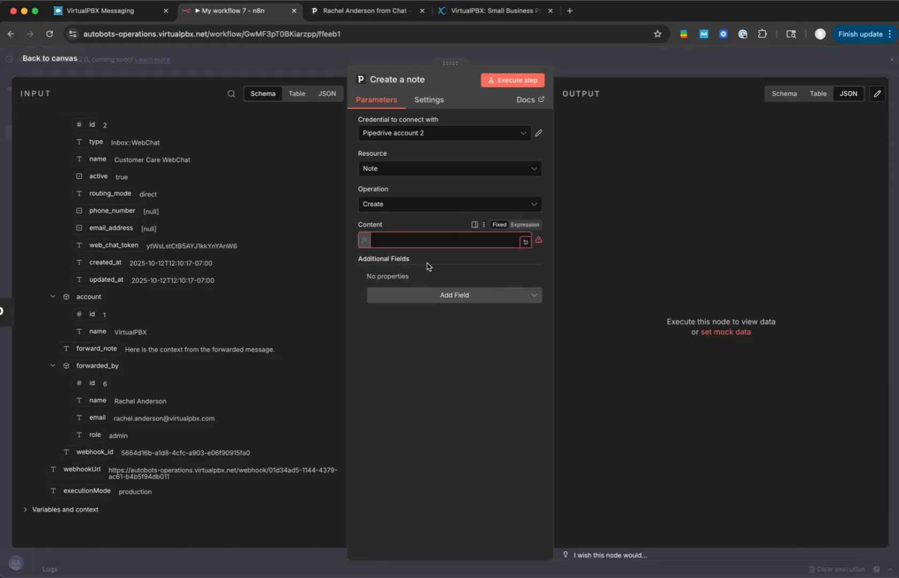
- Insert "Chat from inbox {{ $('Webhook').item.json.body.inbox.name }}" above the forward note in Content, separated by a blank line
{"action": "left_click", "coordinate": [401, 249]}
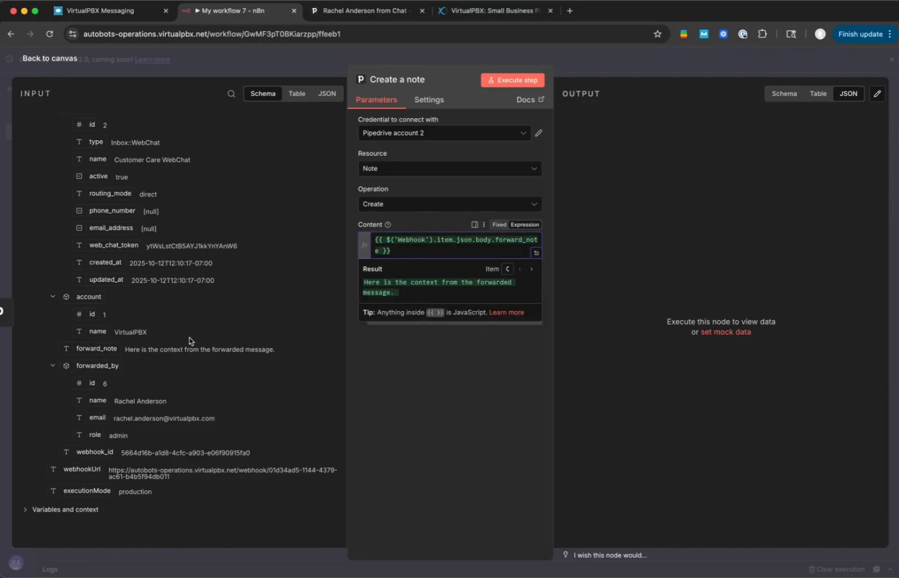
{"action": "scroll", "coordinate": [189, 341], "scroll_direction": "up", "scroll_amount": 2}
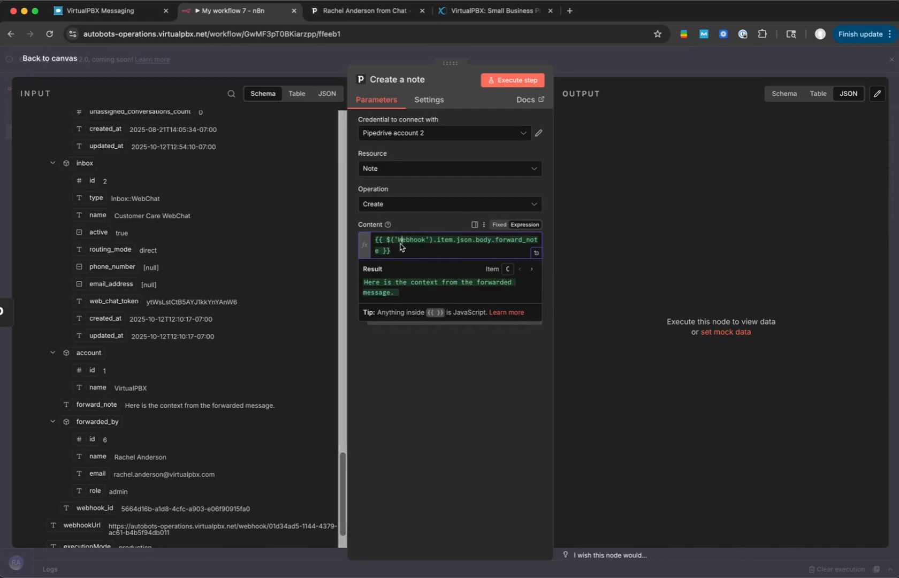
{"action": "key", "text": "Return"}
{"action": "key", "text": "Up"}
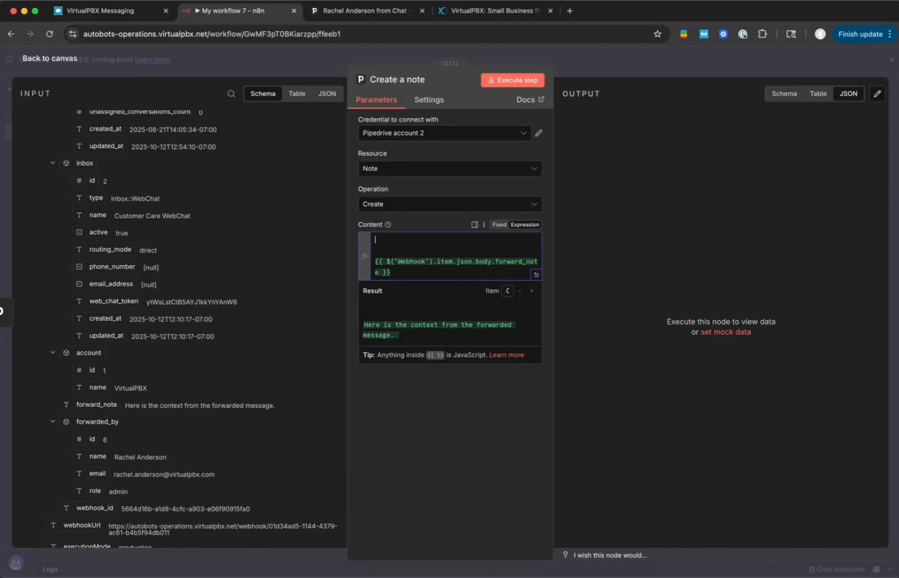
{"action": "type", "text": "in"}
{"action": "left_click_drag", "start_coordinate": [101, 216], "coordinate": [450, 250]}
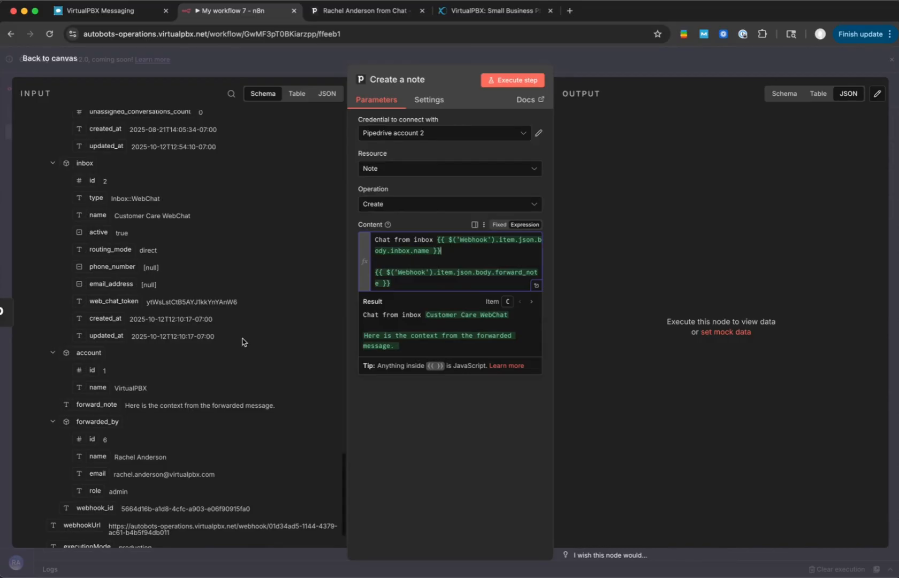
- Add a colon and the expression {{ $('Webhook').item.json.body.conversation.last_message_preview }} after the inbox name in the note's Content
{"action": "scroll", "coordinate": [244, 342], "scroll_direction": "down", "scroll_amount": 1}
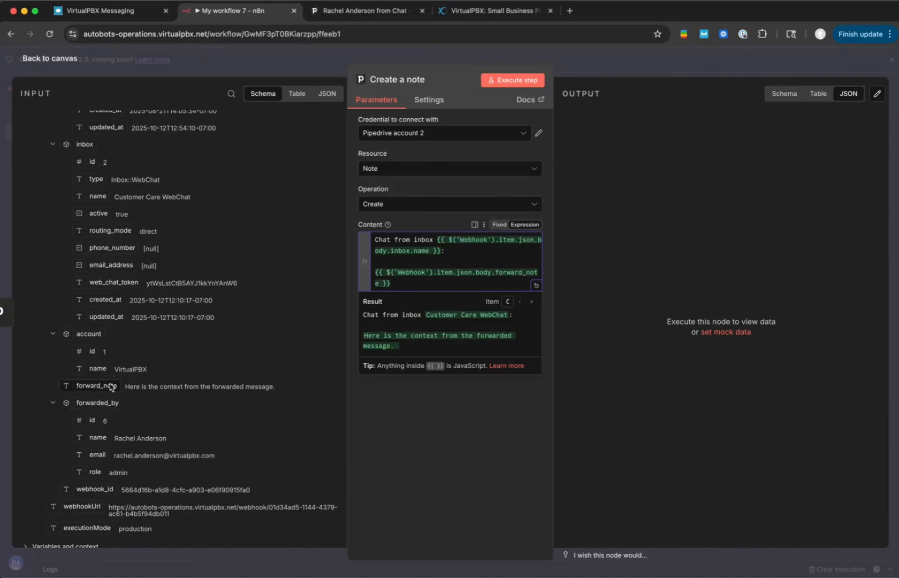
{"action": "scroll", "coordinate": [109, 387], "scroll_direction": "down", "scroll_amount": 2}
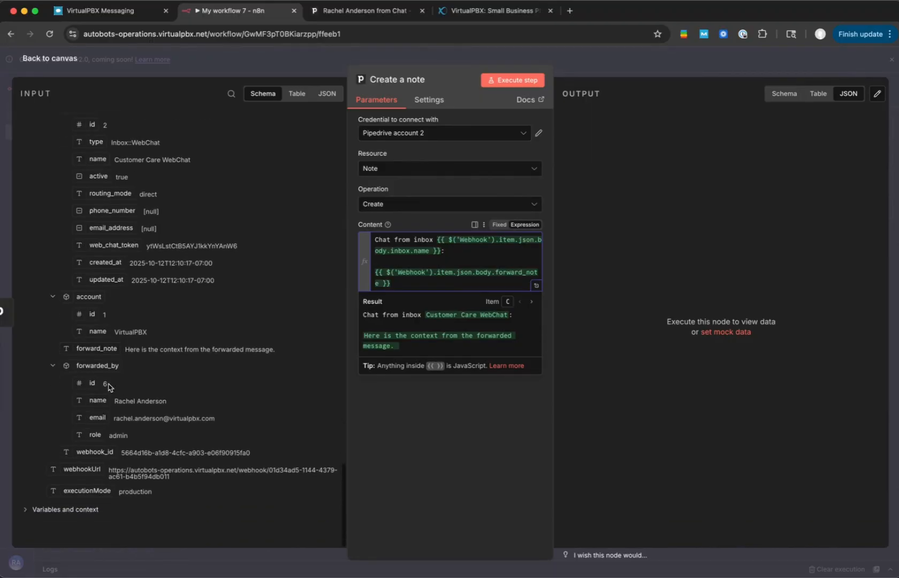
{"action": "scroll", "coordinate": [109, 385], "scroll_direction": "up", "scroll_amount": 15}
{"action": "scroll", "coordinate": [108, 383], "scroll_direction": "up", "scroll_amount": 10}
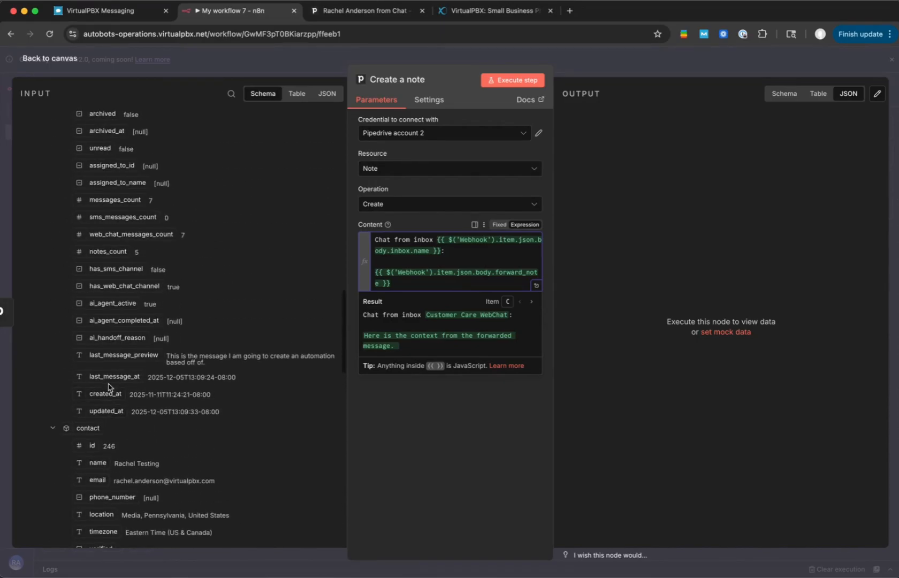
{"action": "left_click_drag", "start_coordinate": [122, 354], "coordinate": [455, 252]}
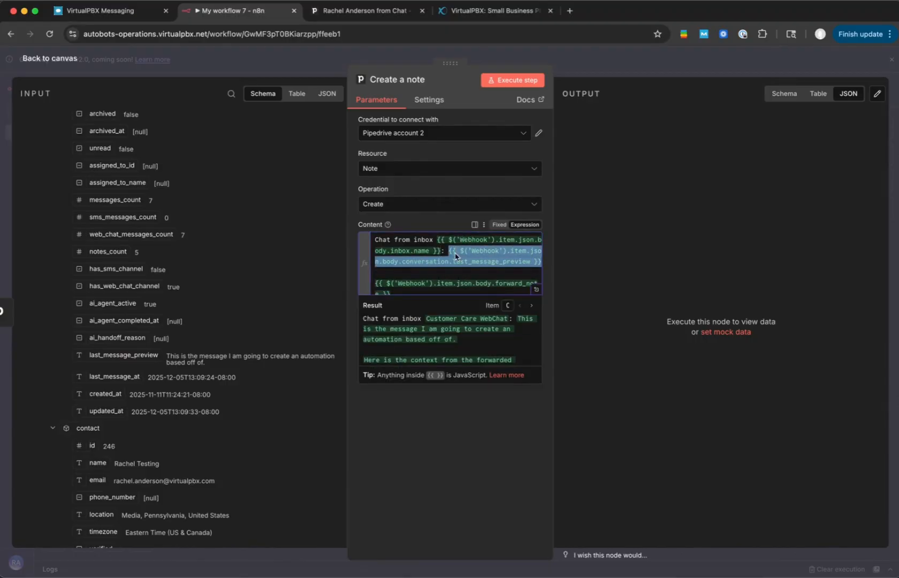
- Prefix the forward_note expression in the note's Content with the label "Note: "
{"action": "left_click", "coordinate": [355, 291]}
{"action": "left_click", "coordinate": [442, 253]}
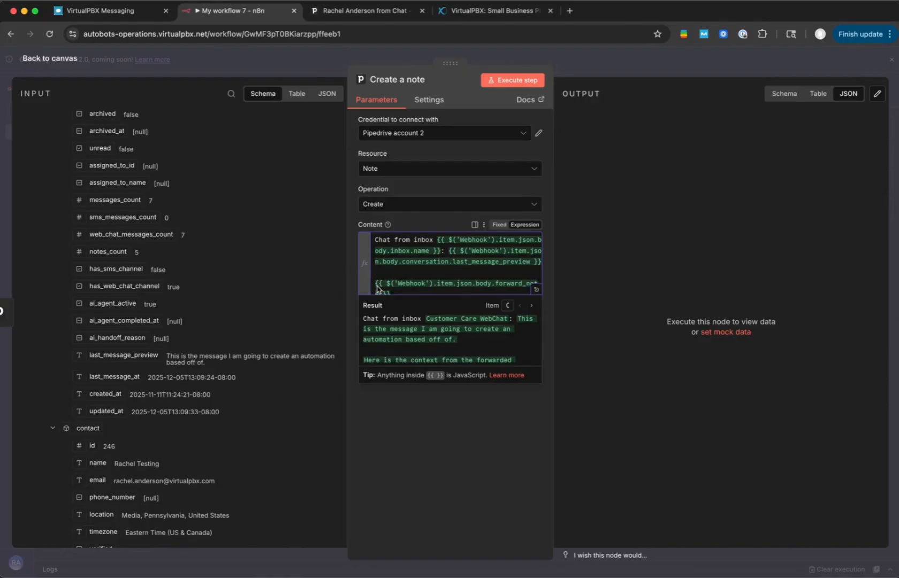
{"action": "type", "text": "Note:"}
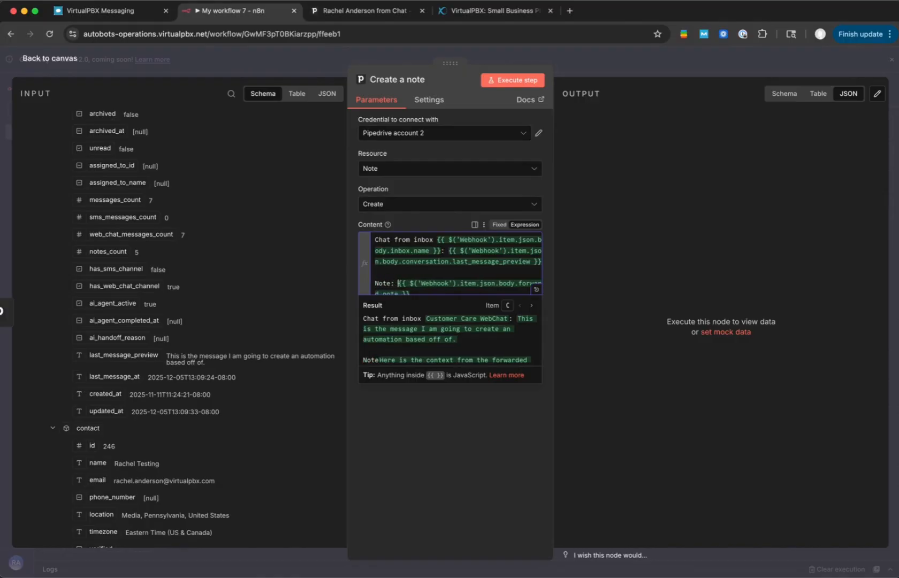
- Examine the Webhook input fields under message, conversation, contact, team, inbox, account and forwarded_by for details usable in the note
{"action": "scroll", "coordinate": [181, 328], "scroll_direction": "up", "scroll_amount": 15}
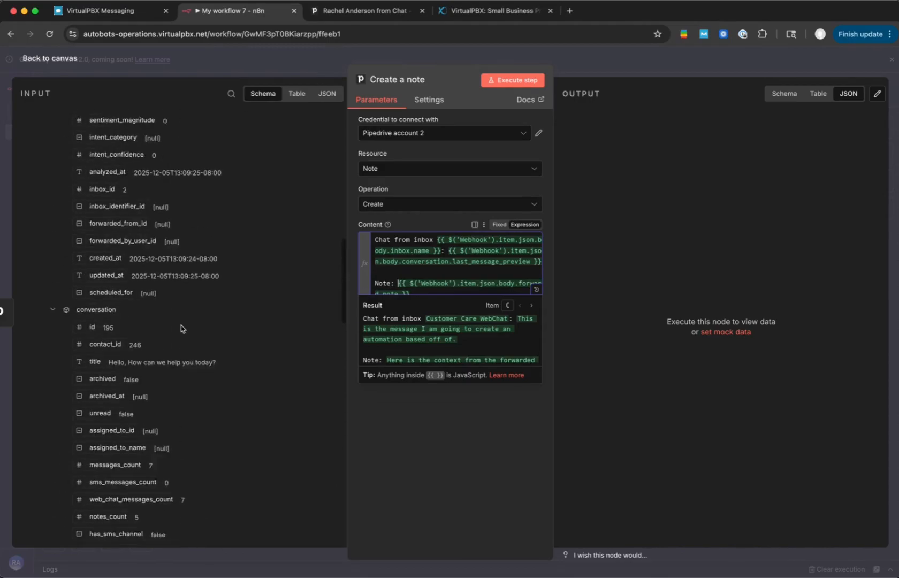
{"action": "scroll", "coordinate": [181, 328], "scroll_direction": "up", "scroll_amount": 3}
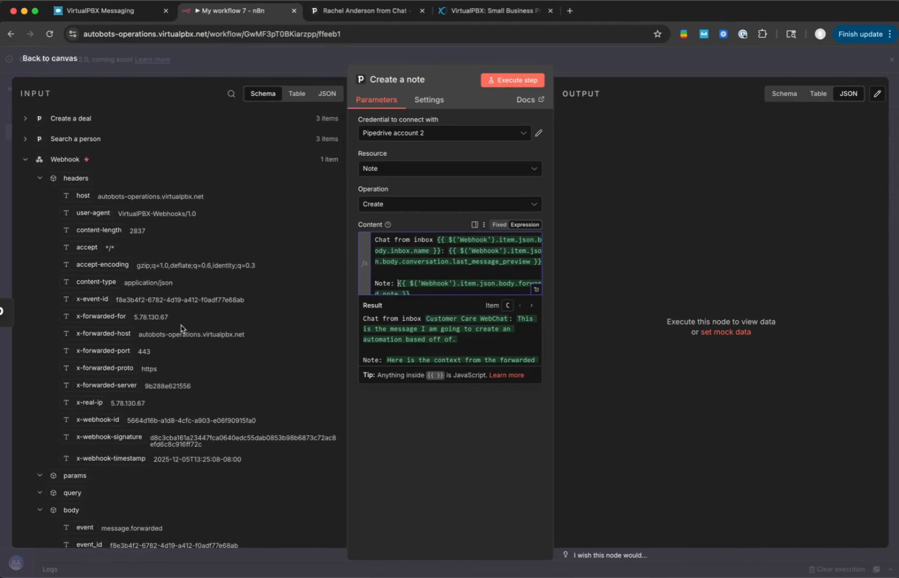
{"action": "scroll", "coordinate": [181, 328], "scroll_direction": "down", "scroll_amount": 2}
{"action": "scroll", "coordinate": [181, 328], "scroll_direction": "down", "scroll_amount": 10}
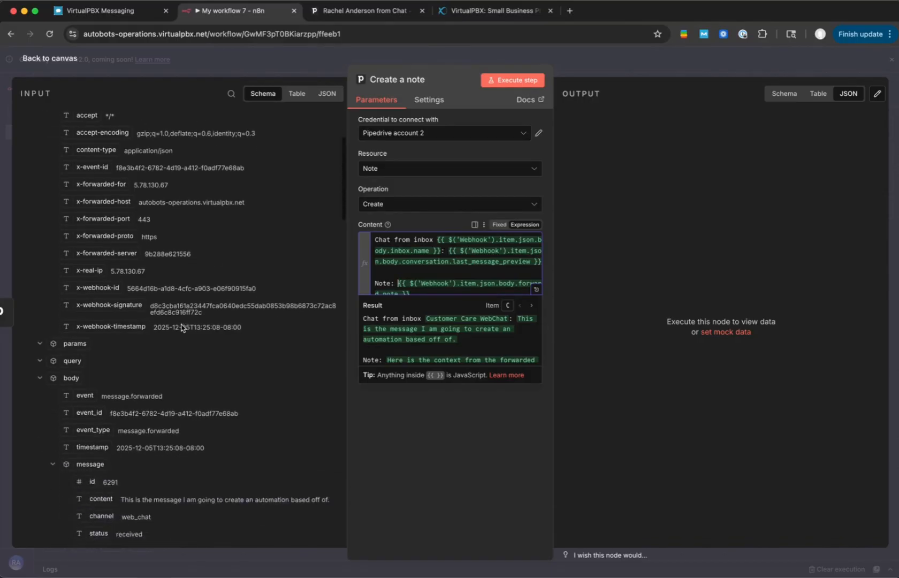
{"action": "scroll", "coordinate": [181, 324], "scroll_direction": "down", "scroll_amount": 4}
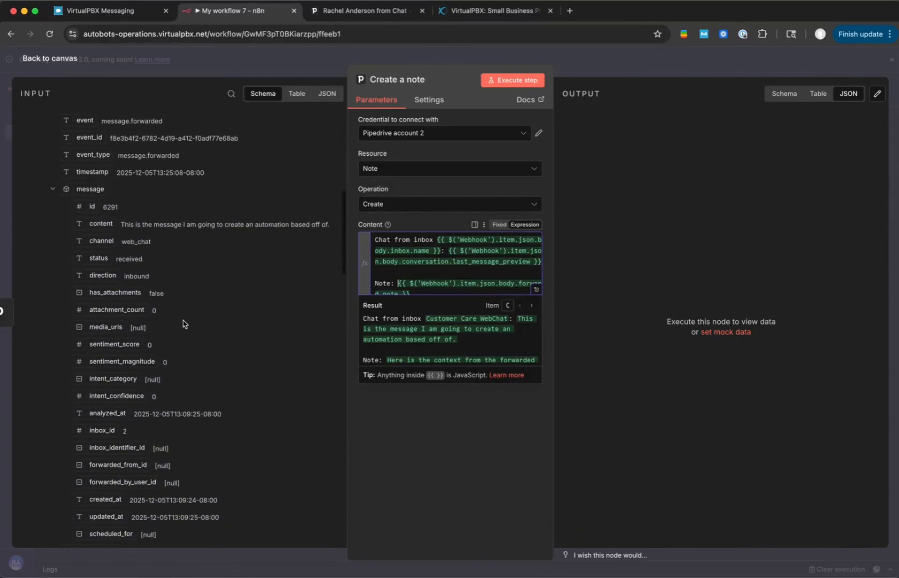
{"action": "scroll", "coordinate": [183, 323], "scroll_direction": "down", "scroll_amount": 2}
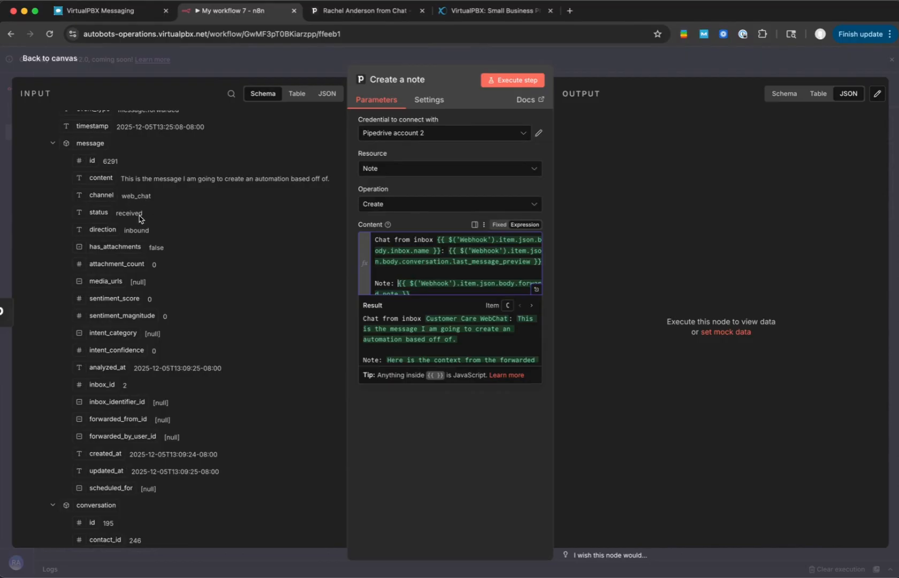
{"action": "scroll", "coordinate": [140, 218], "scroll_direction": "down", "scroll_amount": 3}
{"action": "scroll", "coordinate": [142, 218], "scroll_direction": "down", "scroll_amount": 10}
{"action": "scroll", "coordinate": [142, 220], "scroll_direction": "down", "scroll_amount": 4}
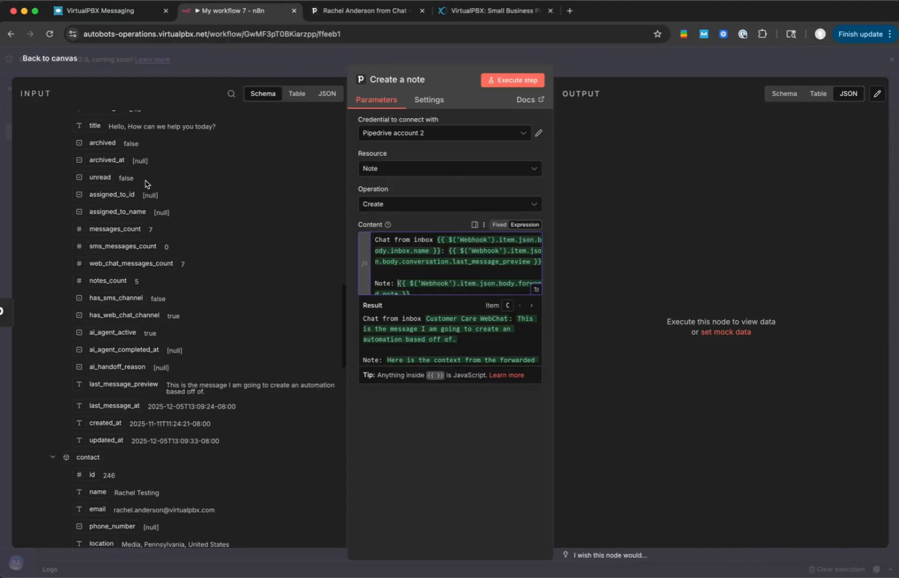
{"action": "scroll", "coordinate": [145, 184], "scroll_direction": "up", "scroll_amount": 1}
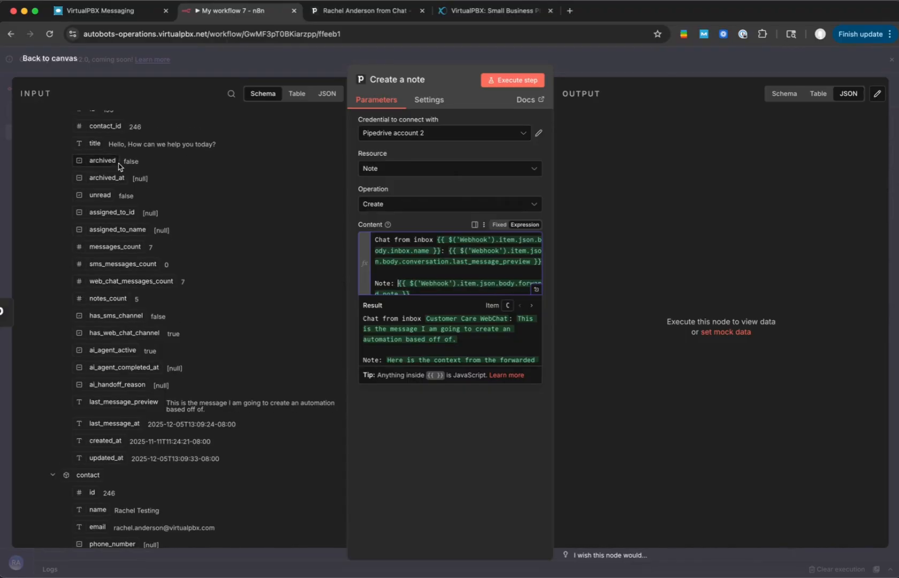
{"action": "scroll", "coordinate": [155, 163], "scroll_direction": "down", "scroll_amount": 6}
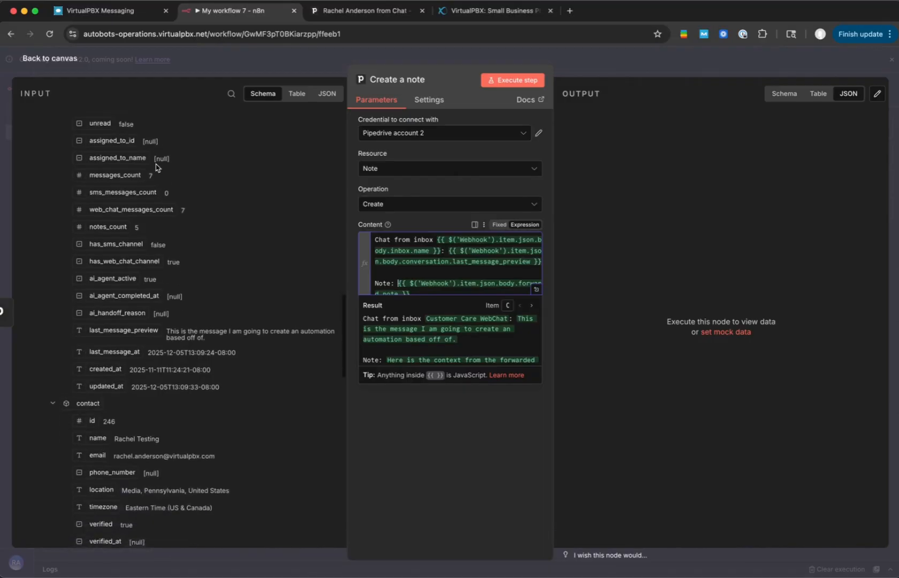
{"action": "scroll", "coordinate": [155, 163], "scroll_direction": "down", "scroll_amount": 8}
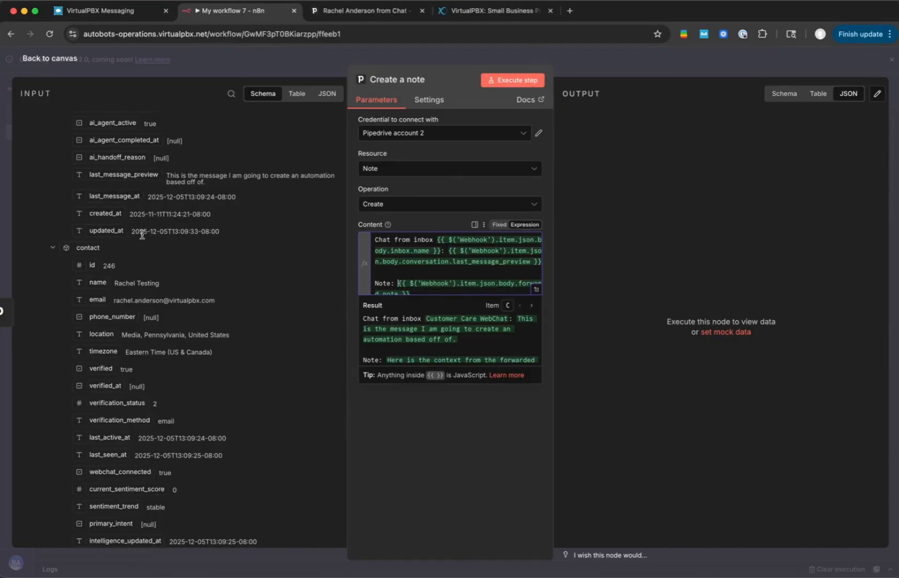
{"action": "scroll", "coordinate": [143, 238], "scroll_direction": "down", "scroll_amount": 2}
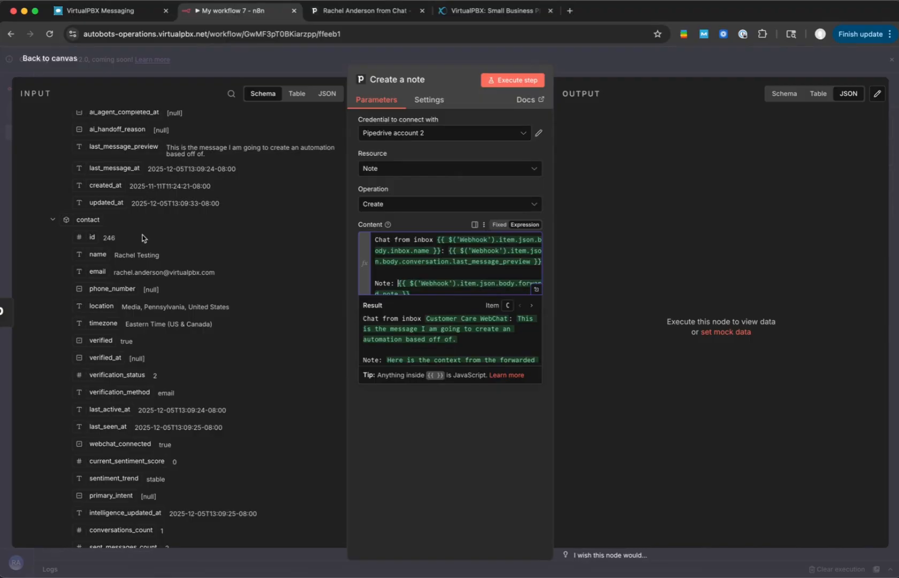
{"action": "scroll", "coordinate": [144, 238], "scroll_direction": "down", "scroll_amount": 1}
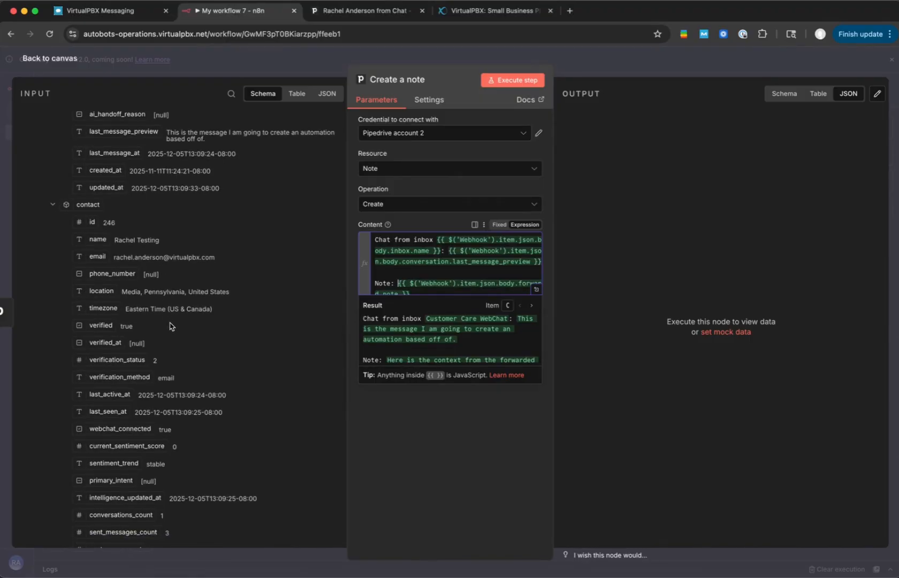
{"action": "scroll", "coordinate": [170, 327], "scroll_direction": "down", "scroll_amount": 7}
{"action": "scroll", "coordinate": [170, 325], "scroll_direction": "down", "scroll_amount": 9}
{"action": "scroll", "coordinate": [170, 325], "scroll_direction": "down", "scroll_amount": 10}
{"action": "scroll", "coordinate": [170, 321], "scroll_direction": "down", "scroll_amount": 1}
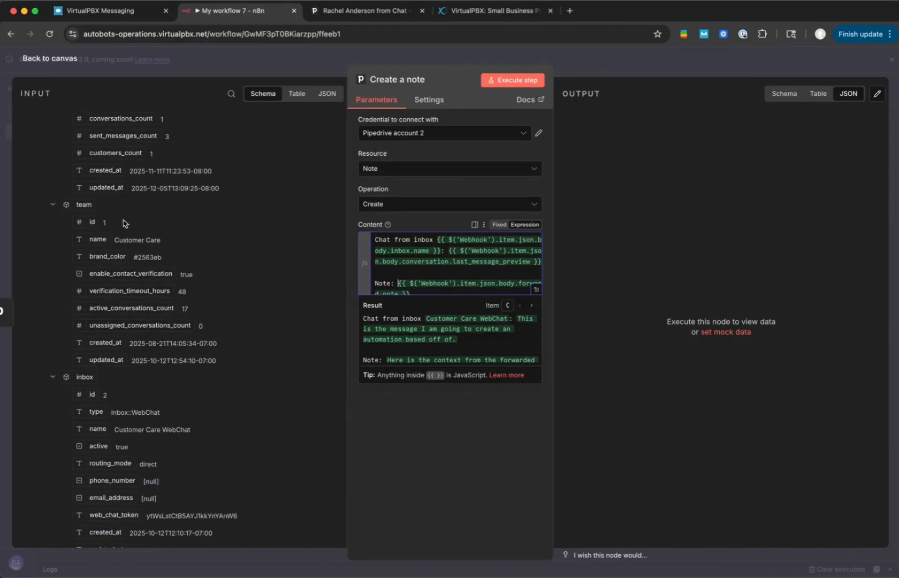
{"action": "scroll", "coordinate": [148, 257], "scroll_direction": "down", "scroll_amount": 3}
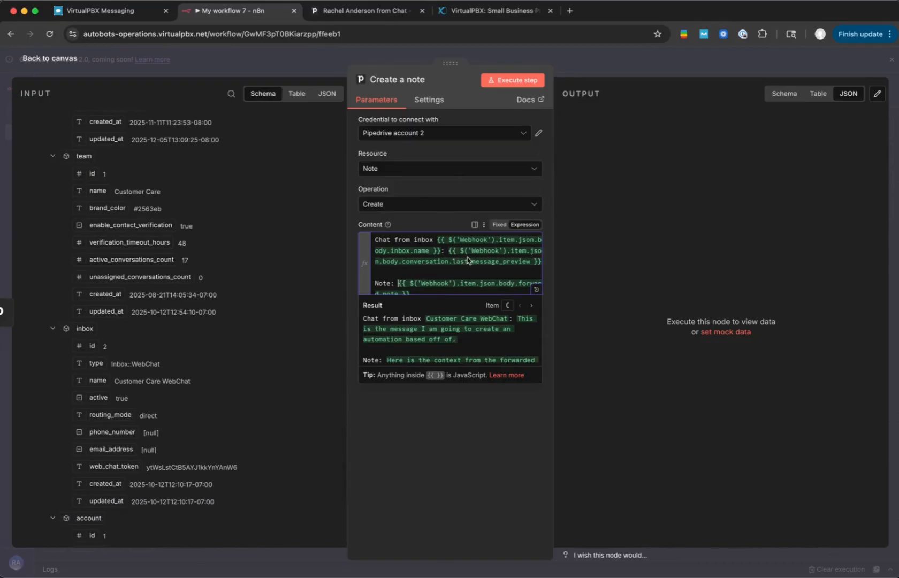
{"action": "scroll", "coordinate": [202, 337], "scroll_direction": "down", "scroll_amount": 5}
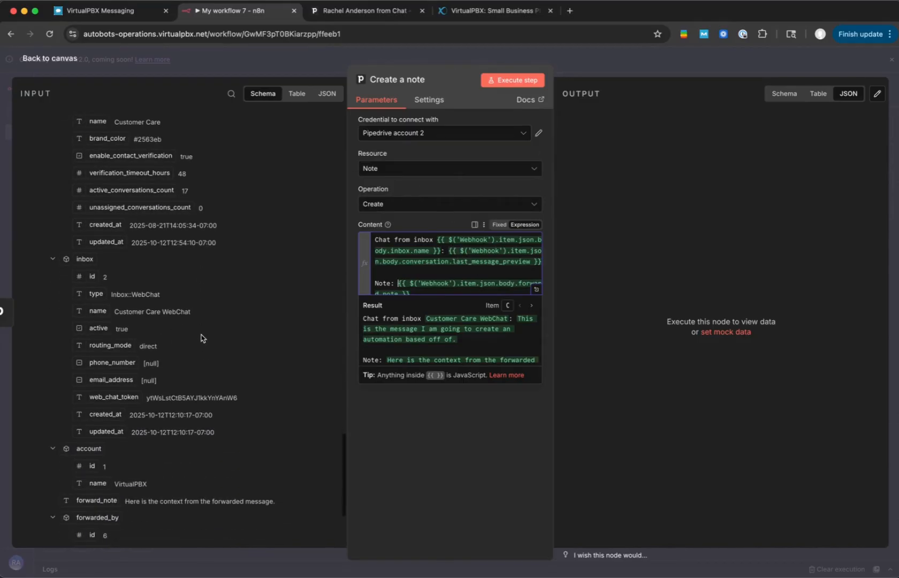
{"action": "scroll", "coordinate": [201, 337], "scroll_direction": "down", "scroll_amount": 3}
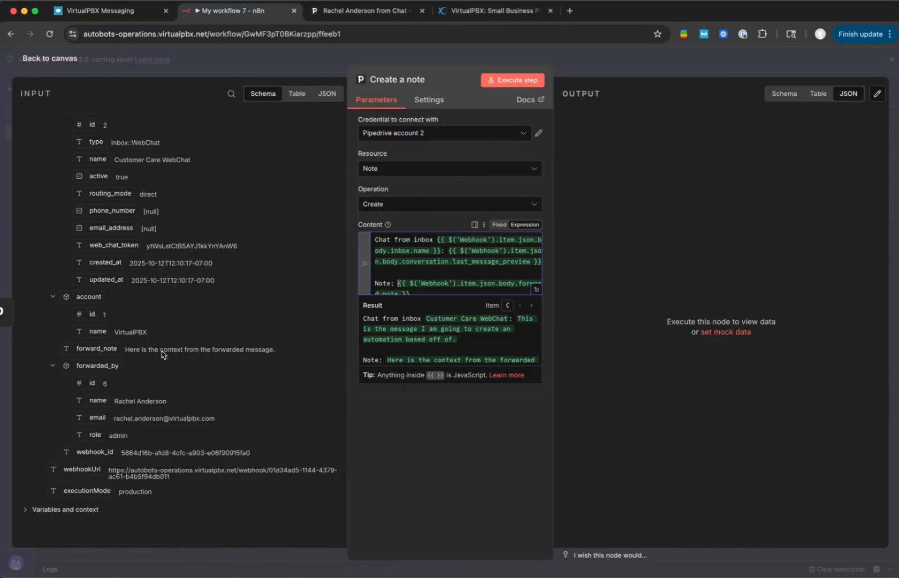
- Add a line "Forwarded by: " followed by the Webhook's forwarded_by name value below the forward note in Content, separated by a blank line
{"action": "left_click", "coordinate": [417, 290]}
{"action": "key", "text": "Return"}
{"action": "key", "text": "Return"}
{"action": "type", "text": "For"}
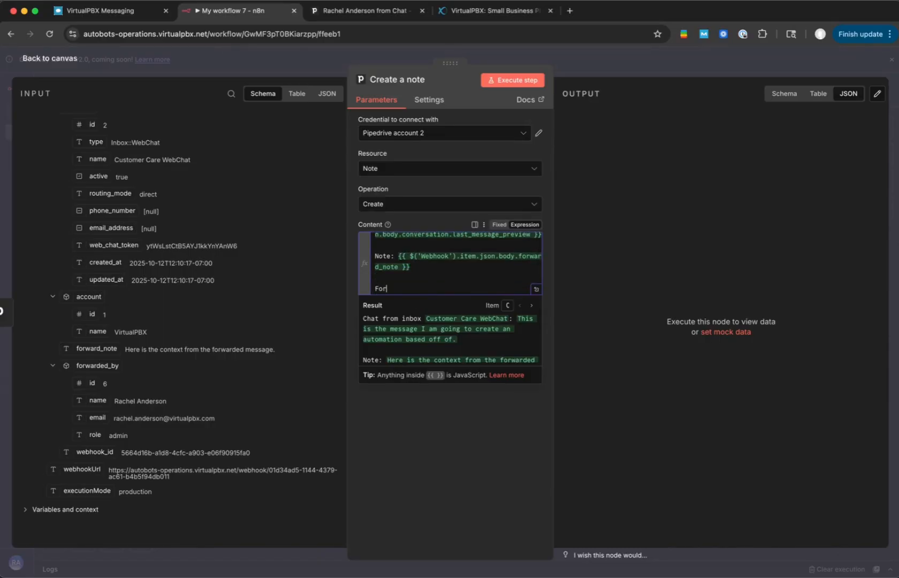
{"action": "type", "text": ":"}
{"action": "left_click_drag", "start_coordinate": [98, 407], "coordinate": [446, 294]}
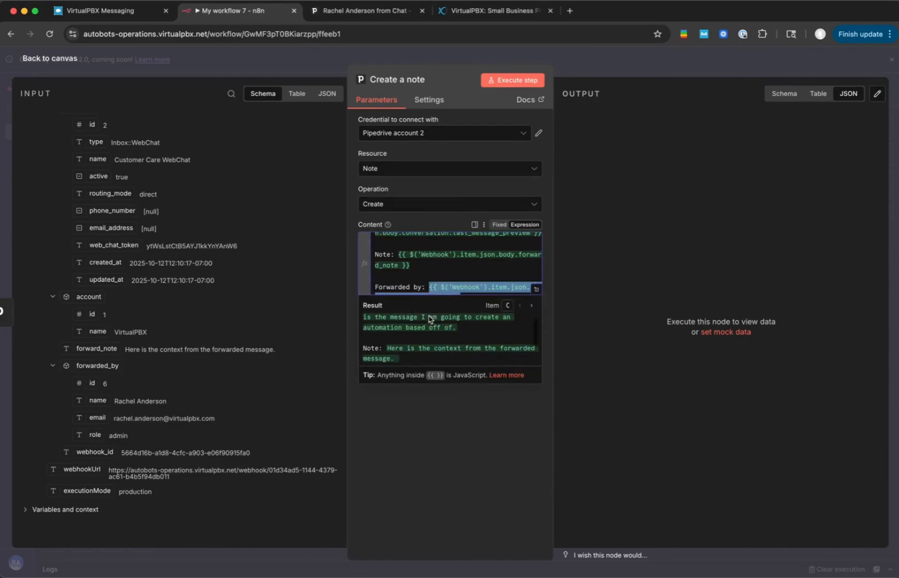
{"action": "scroll", "coordinate": [428, 319], "scroll_direction": "up", "scroll_amount": 1}
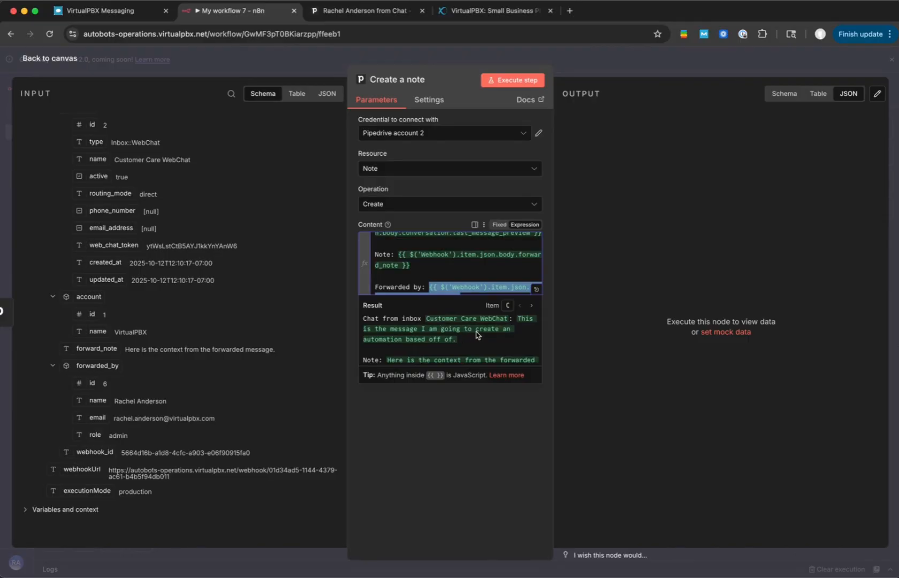
{"action": "scroll", "coordinate": [478, 338], "scroll_direction": "down", "scroll_amount": 1}
{"action": "scroll", "coordinate": [478, 338], "scroll_direction": "down", "scroll_amount": 2}
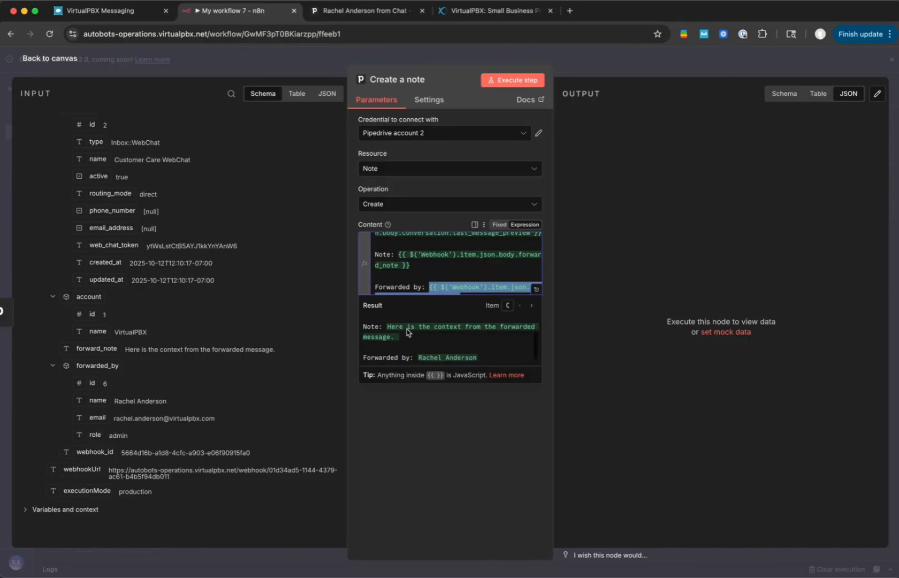
{"action": "left_click", "coordinate": [452, 421]}
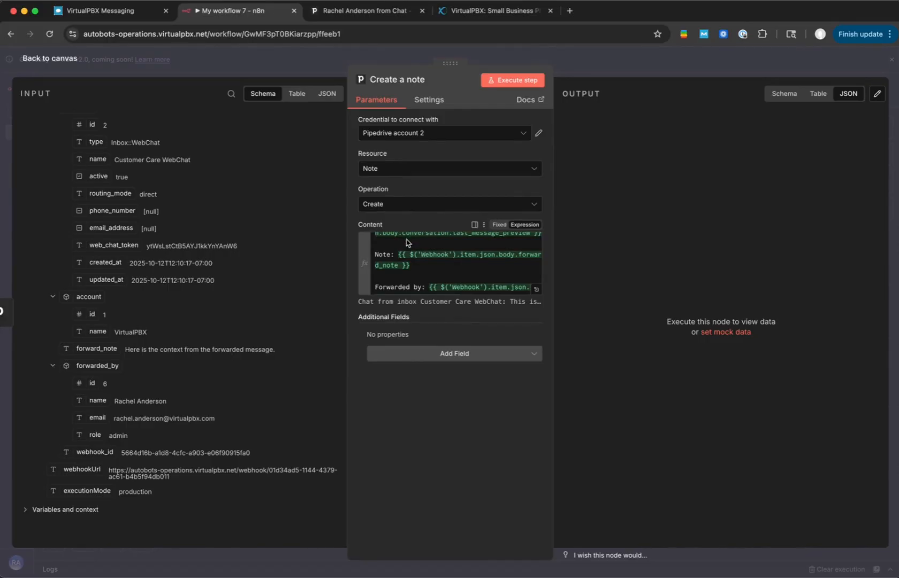
- Add a Deal ID field to the note and map it to the created deal's id, {{ $json.id }}
{"action": "left_click", "coordinate": [410, 357]}
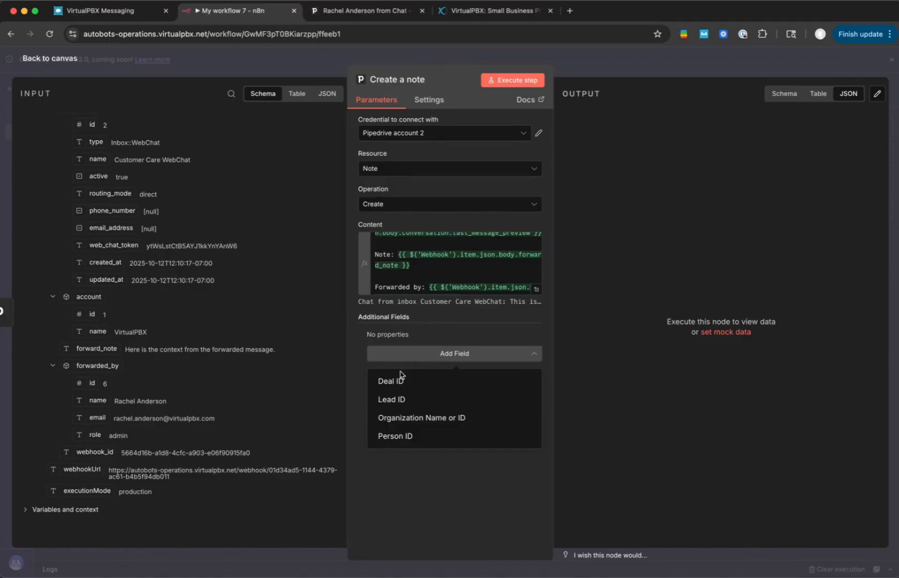
{"action": "left_click", "coordinate": [395, 384]}
{"action": "scroll", "coordinate": [193, 278], "scroll_direction": "up", "scroll_amount": 10}
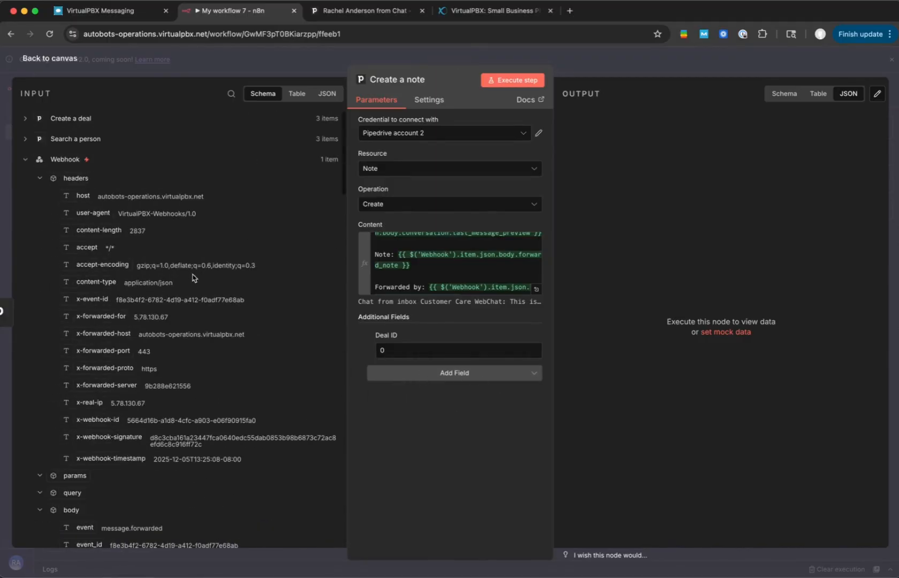
{"action": "left_click", "coordinate": [26, 118]}
{"action": "left_click_drag", "start_coordinate": [66, 134], "coordinate": [450, 354]}
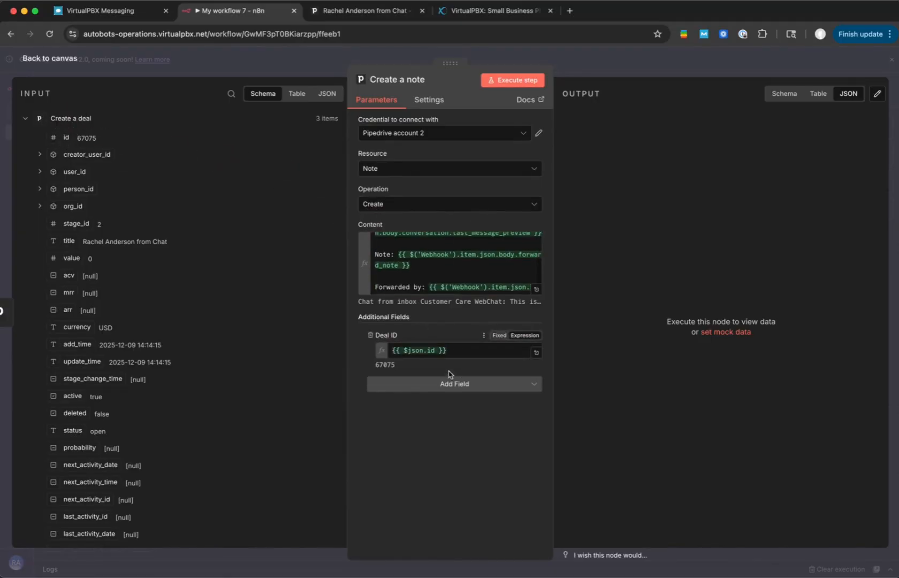
- Add a Person ID field to the note and map it to the created deal's person_id value, {{ $json.person_id.value }}
{"action": "left_click", "coordinate": [450, 385]}
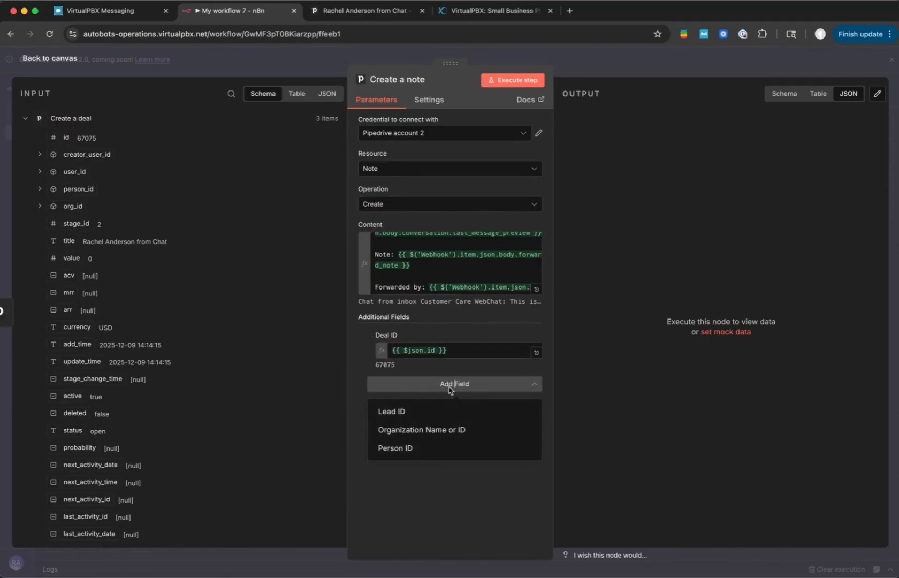
{"action": "left_click", "coordinate": [393, 448]}
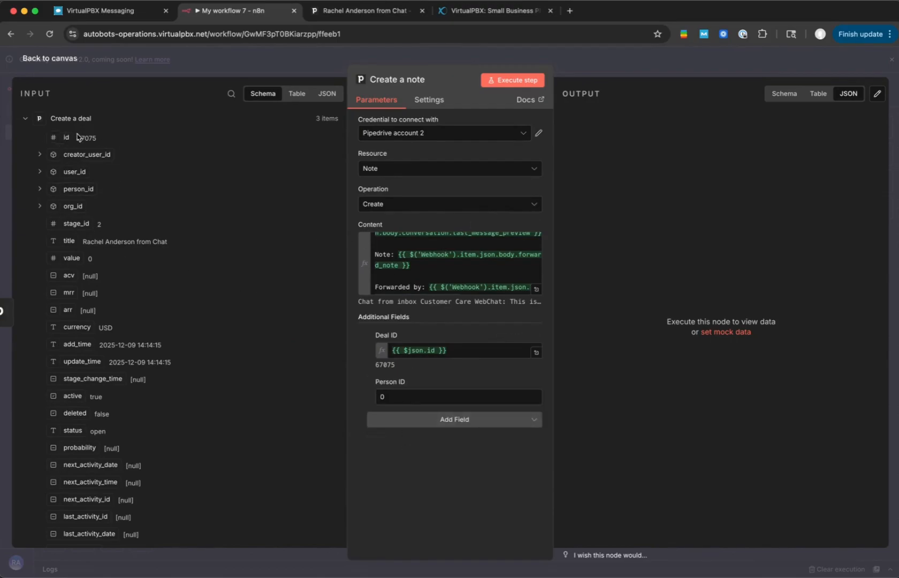
{"action": "left_click", "coordinate": [28, 123]}
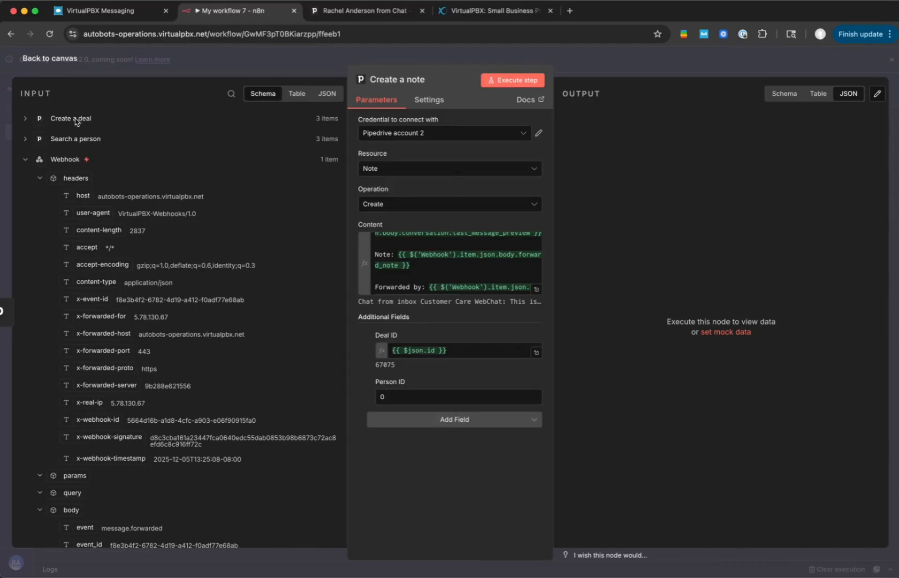
{"action": "left_click", "coordinate": [25, 119]}
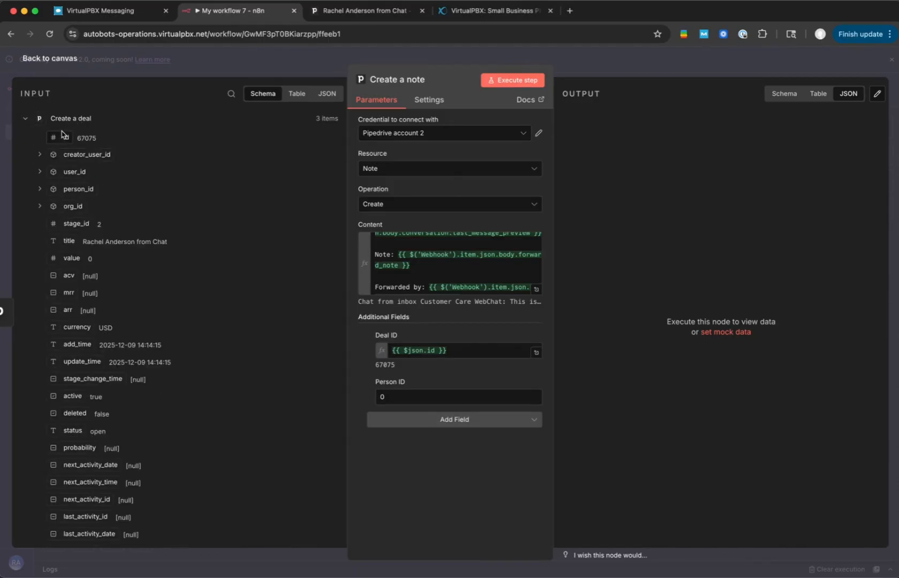
{"action": "left_click", "coordinate": [40, 189]}
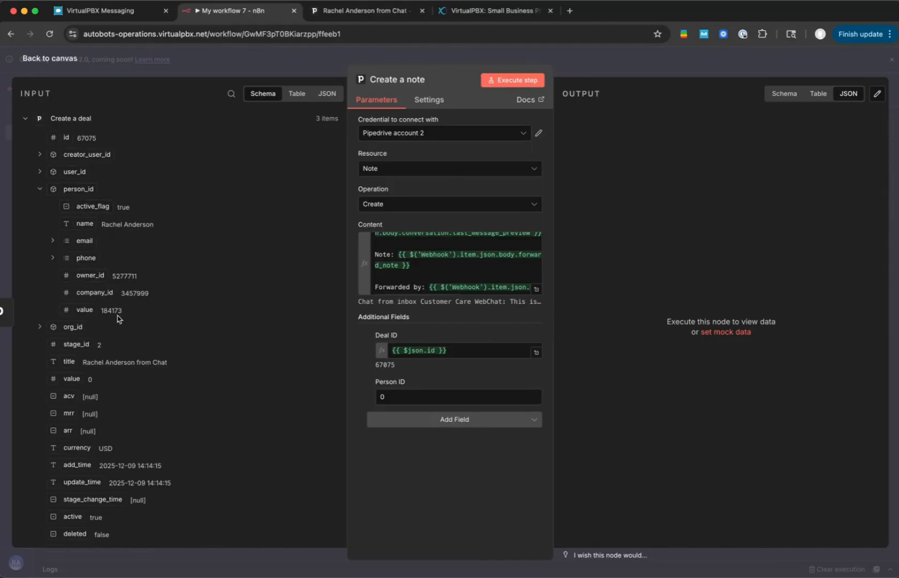
{"action": "left_click_drag", "start_coordinate": [114, 314], "coordinate": [410, 396]}
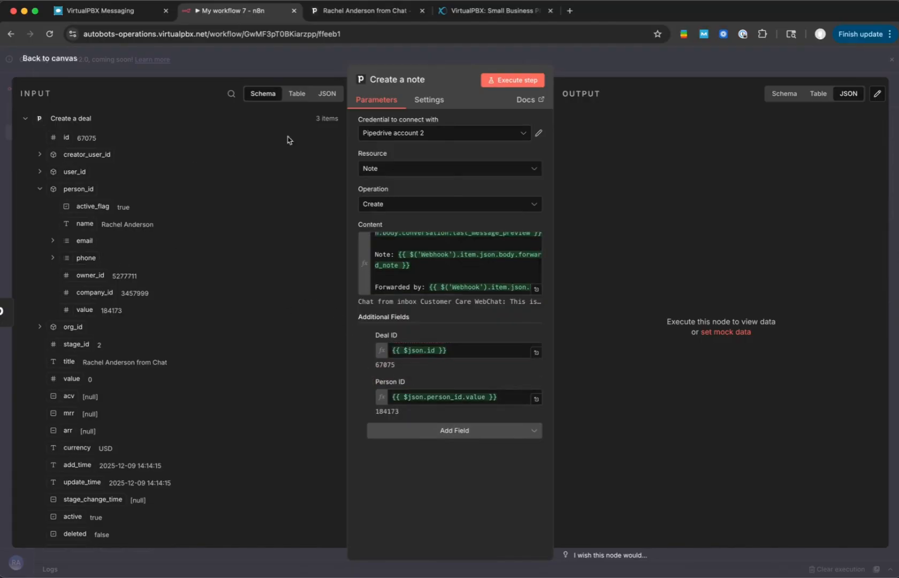
- Execute the Create a note node and expand the note in the Pipedrive deal's history to check it
{"action": "left_click", "coordinate": [491, 80]}
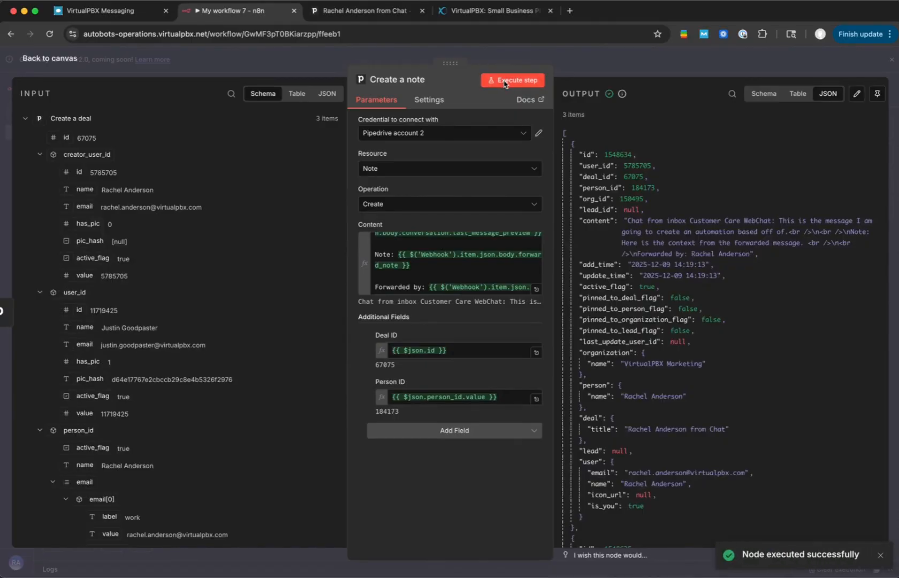
{"action": "left_click", "coordinate": [362, 13]}
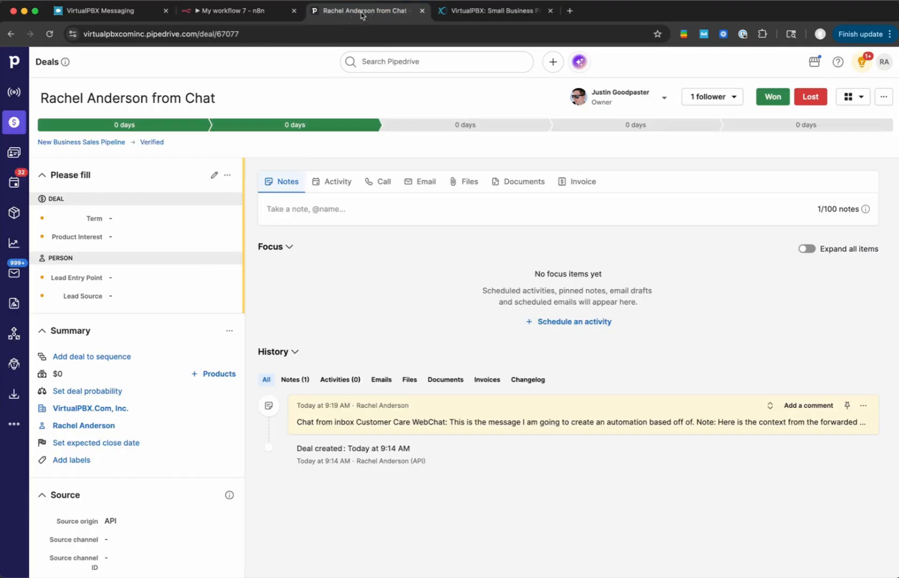
{"action": "left_click", "coordinate": [771, 405]}
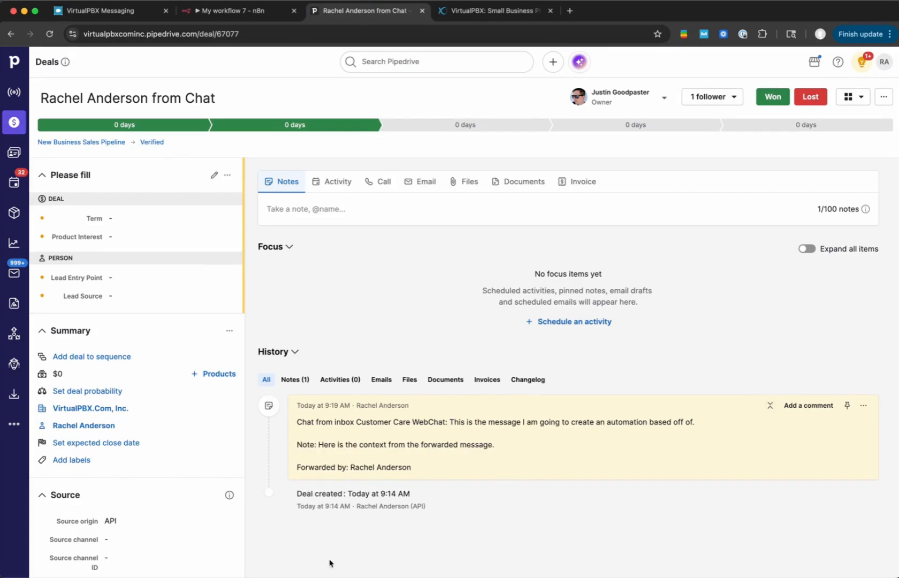
- Switch back to n8n and return from the Create a note settings to the workflow canvas
{"action": "left_click", "coordinate": [231, 11]}
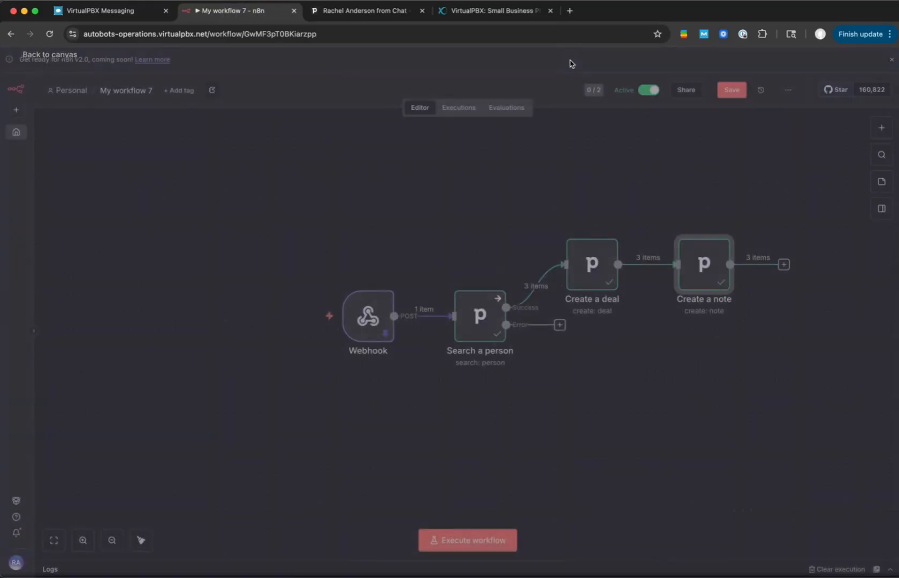
{"action": "left_click", "coordinate": [570, 60]}
{"action": "left_click", "coordinate": [745, 378]}
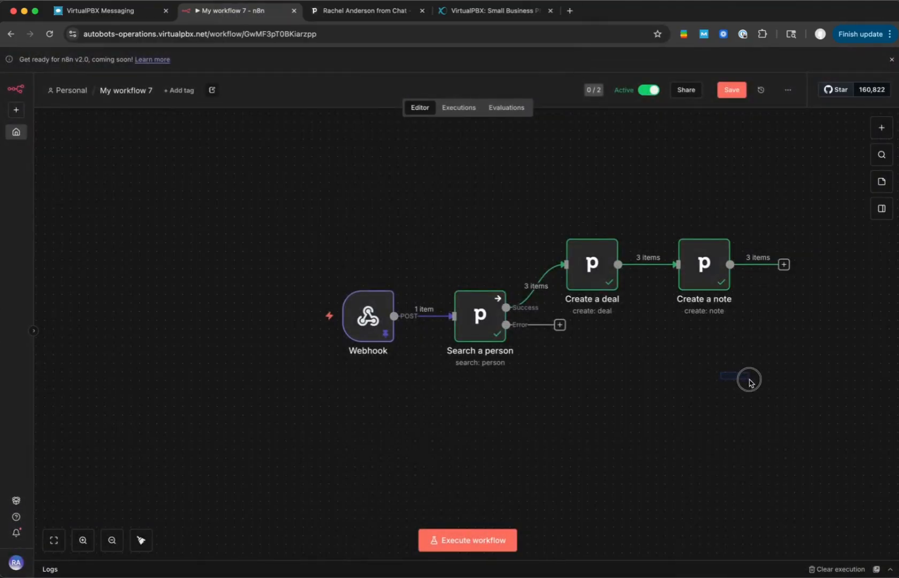
{"action": "scroll", "coordinate": [752, 383], "scroll_direction": "right", "scroll_amount": 2}
{"action": "scroll", "coordinate": [752, 383], "scroll_direction": "right", "scroll_amount": 5}
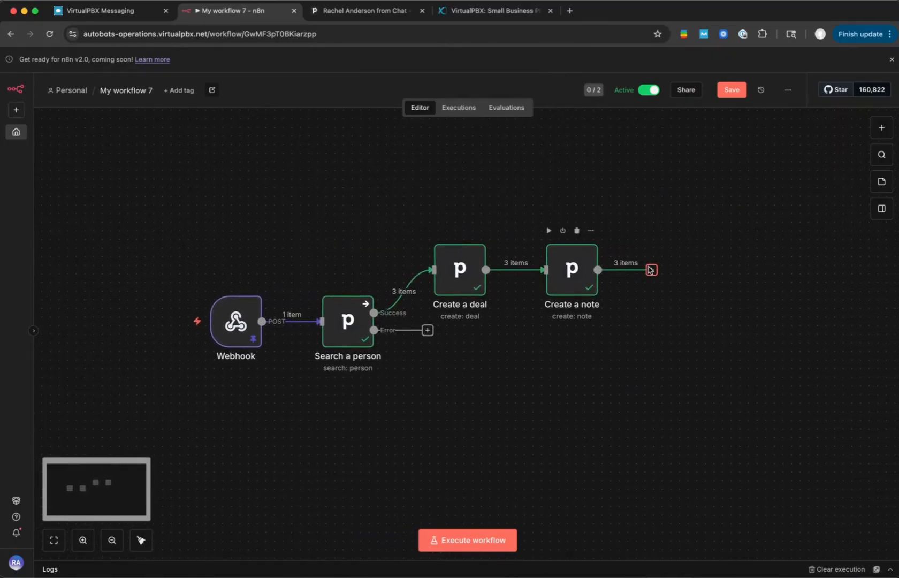
- Add a Pipedrive Create an activity node after the Create a note node
{"action": "left_click", "coordinate": [652, 270]}
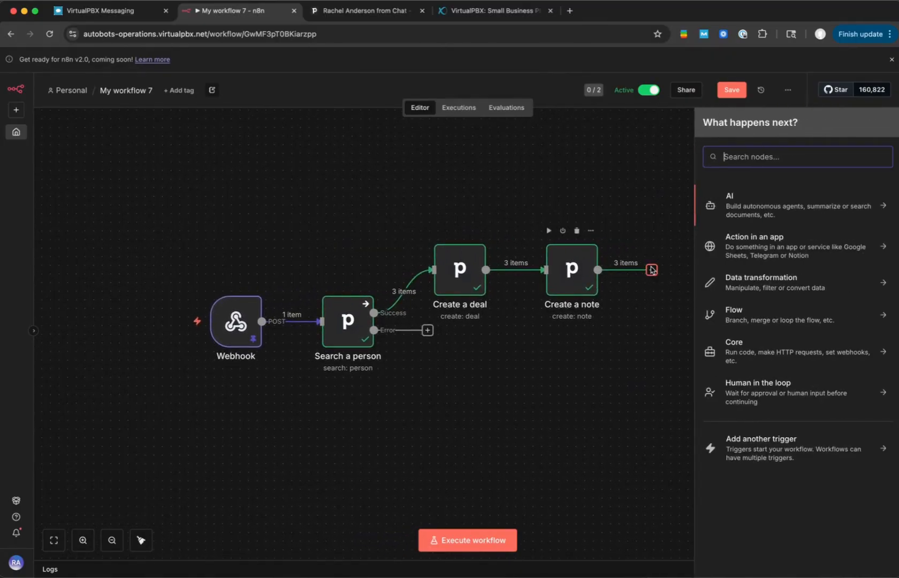
{"action": "type", "text": "pip"}
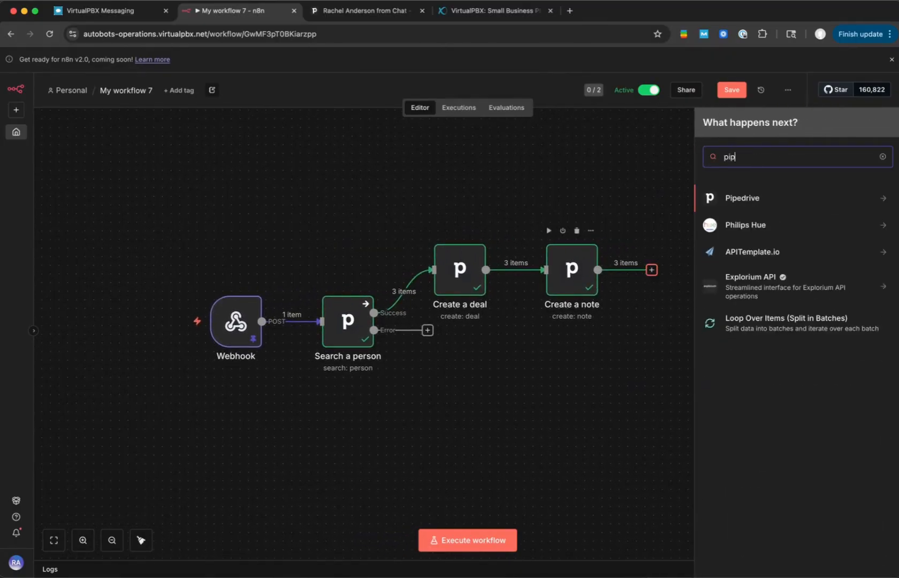
{"action": "left_click", "coordinate": [745, 198]}
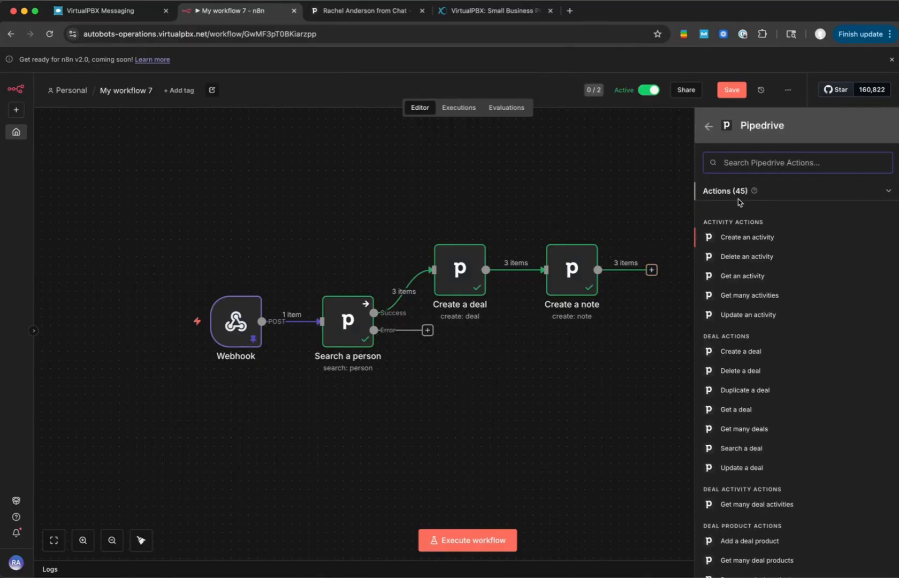
{"action": "left_click", "coordinate": [747, 237]}
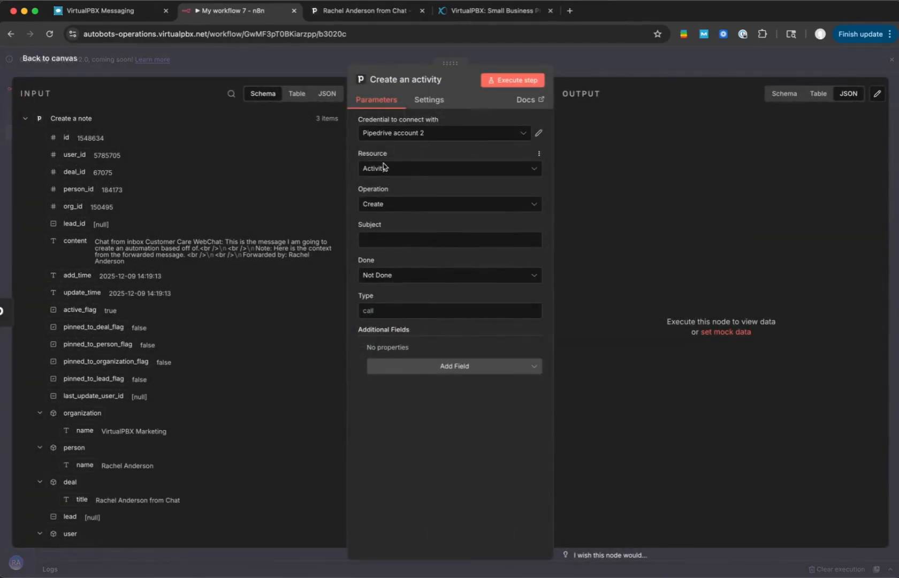
- Set the activity's subject to Call and its type to call
{"action": "left_click", "coordinate": [388, 240]}
{"action": "type", "text": "Call"}
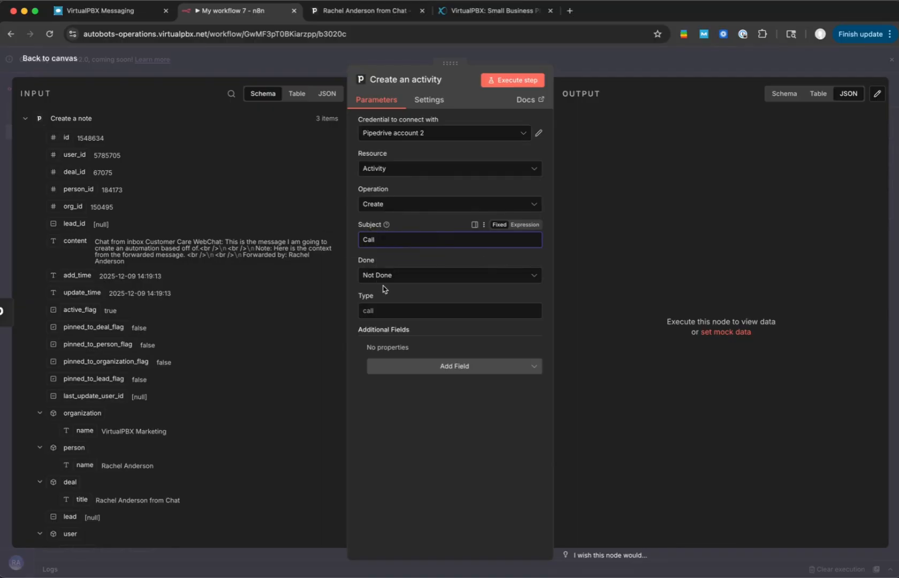
{"action": "left_click", "coordinate": [367, 310]}
{"action": "type", "text": "cal"}
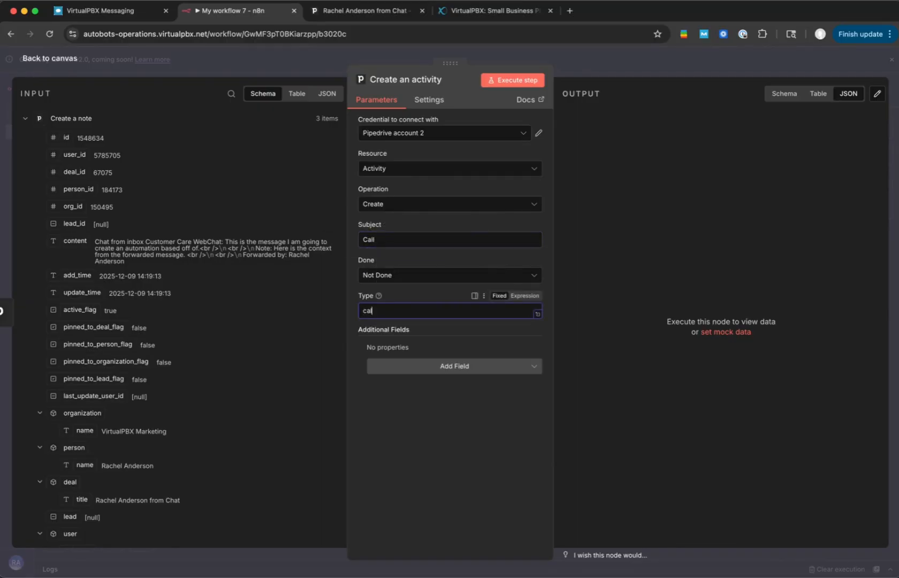
{"action": "type", "text": "l"}
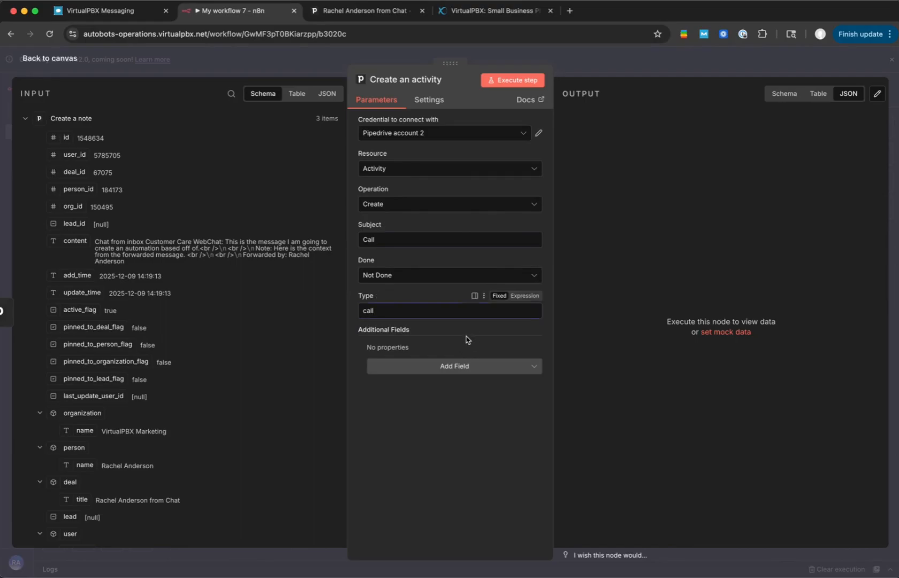
- Add a Deal ID field to the activity and map it to the Create a deal node's id, {{ $('Create a deal').item.json.id }}
{"action": "left_click", "coordinate": [409, 368]}
{"action": "left_click", "coordinate": [391, 393]}
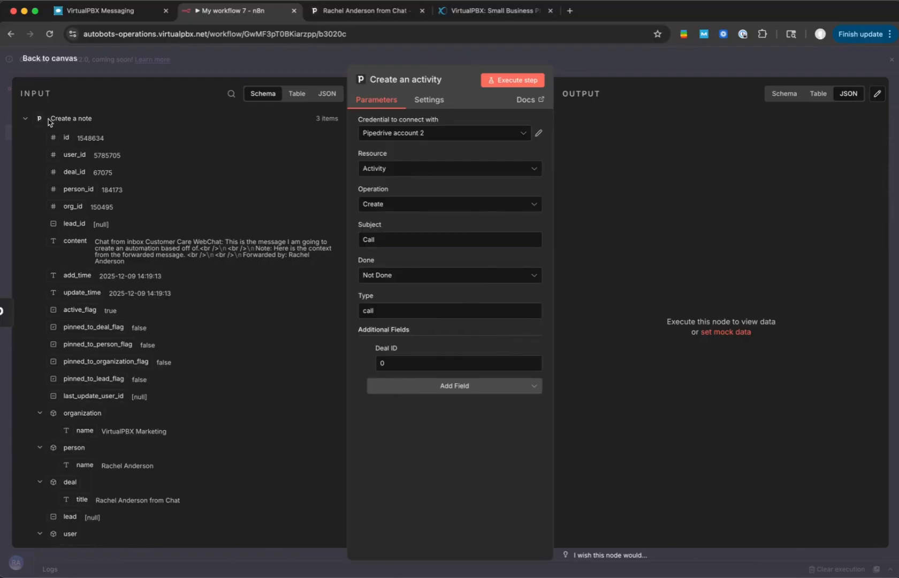
{"action": "left_click", "coordinate": [25, 120]}
{"action": "left_click", "coordinate": [25, 139]}
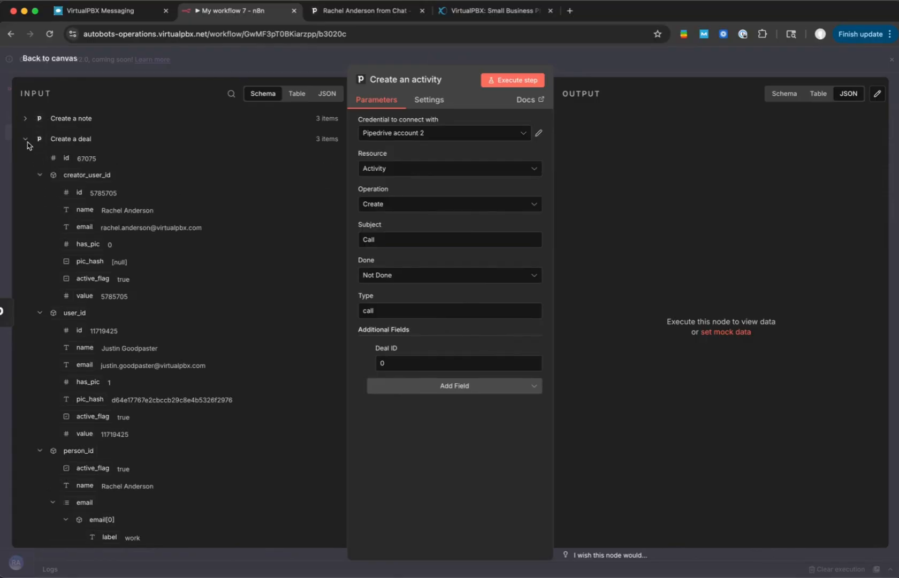
{"action": "left_click_drag", "start_coordinate": [63, 159], "coordinate": [404, 364]}
- Add a Person ID field and map it to the created deal's person value, {{ $('Create a deal').item.json.person_id.value }}
{"action": "left_click", "coordinate": [418, 401]}
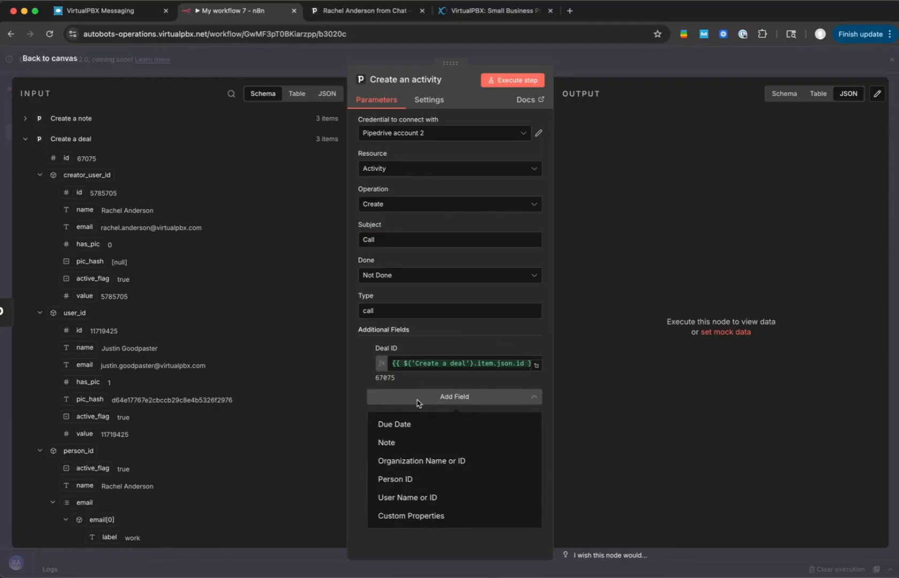
{"action": "left_click", "coordinate": [397, 480]}
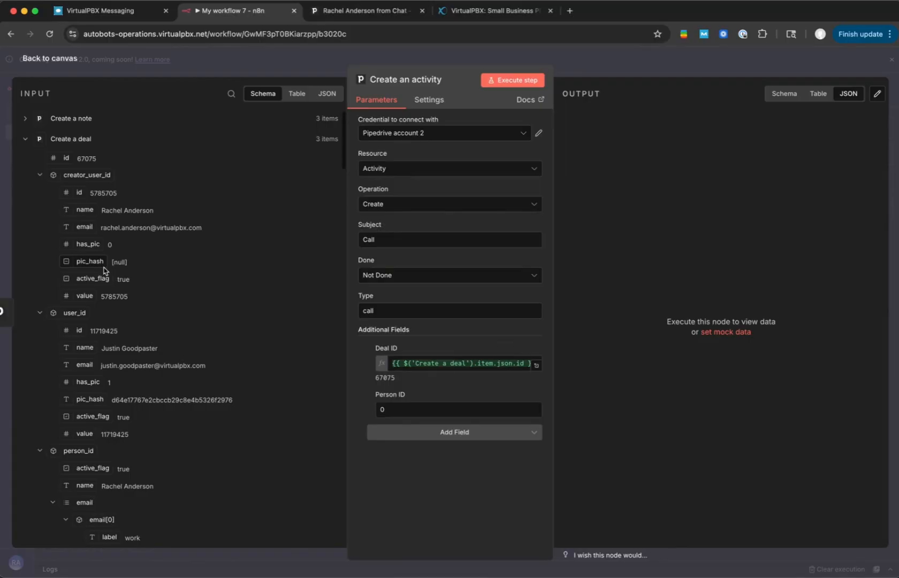
{"action": "scroll", "coordinate": [105, 270], "scroll_direction": "down", "scroll_amount": 5}
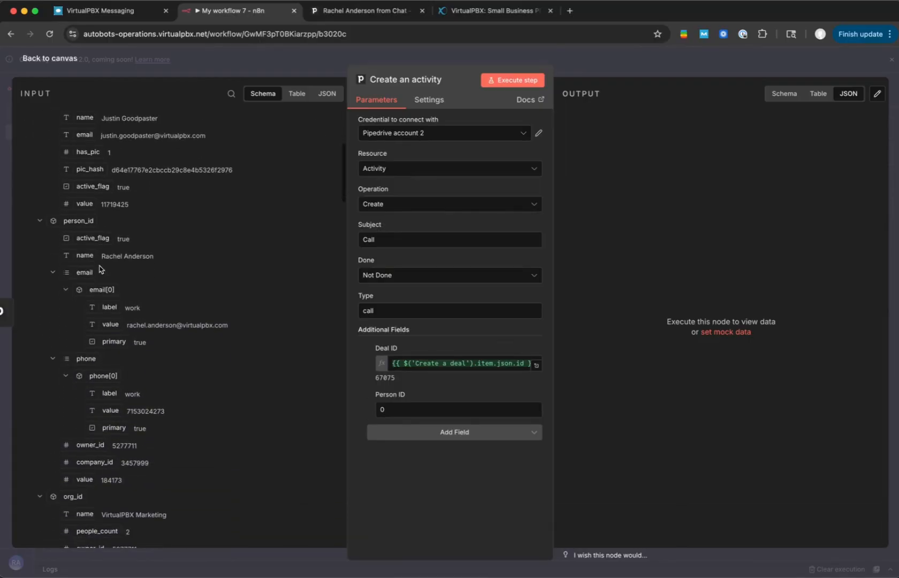
{"action": "left_click", "coordinate": [85, 480]}
{"action": "left_click_drag", "start_coordinate": [84, 480], "coordinate": [447, 413]}
- Add a User Name or ID field to the activity and assign it to the deal owner
{"action": "left_click", "coordinate": [441, 461]}
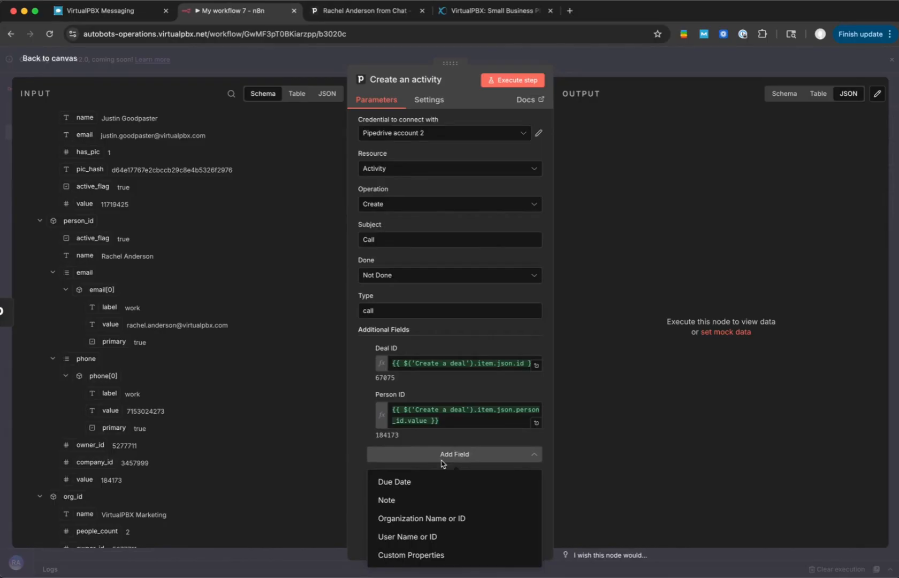
{"action": "left_click", "coordinate": [421, 537]}
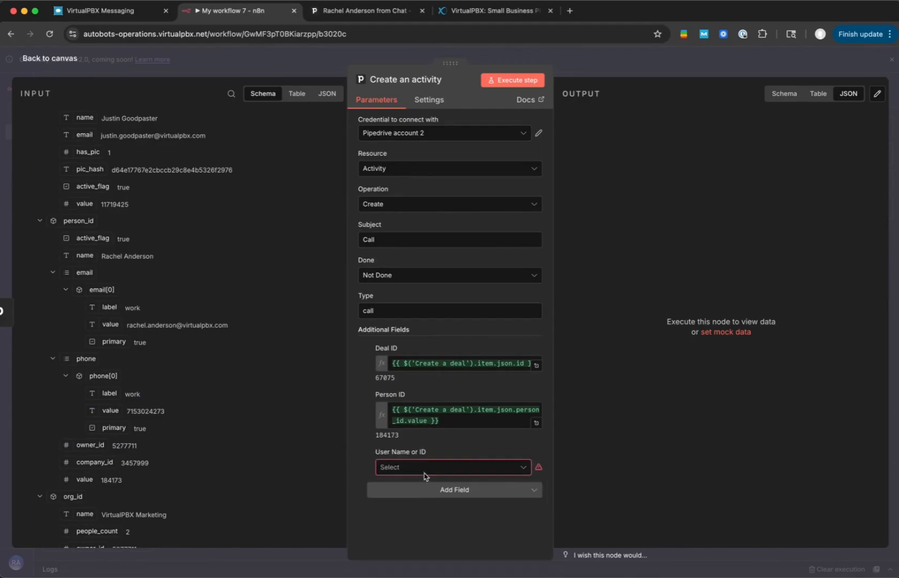
{"action": "left_click", "coordinate": [422, 466]}
{"action": "scroll", "coordinate": [422, 419], "scroll_direction": "down", "scroll_amount": 2}
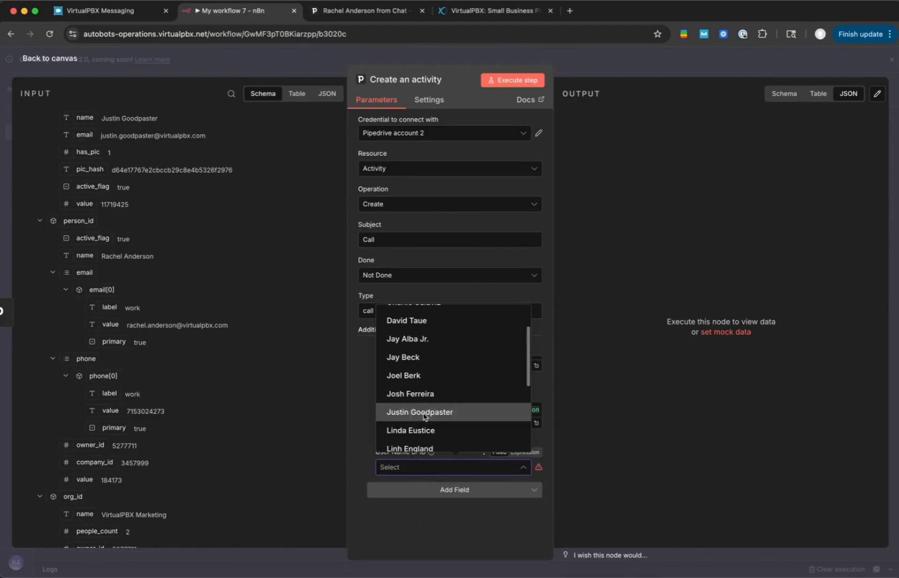
{"action": "left_click", "coordinate": [422, 413]}
- Add a Note field to the activity with the text "Follow-up with lead from chat"
{"action": "left_click", "coordinate": [425, 491]}
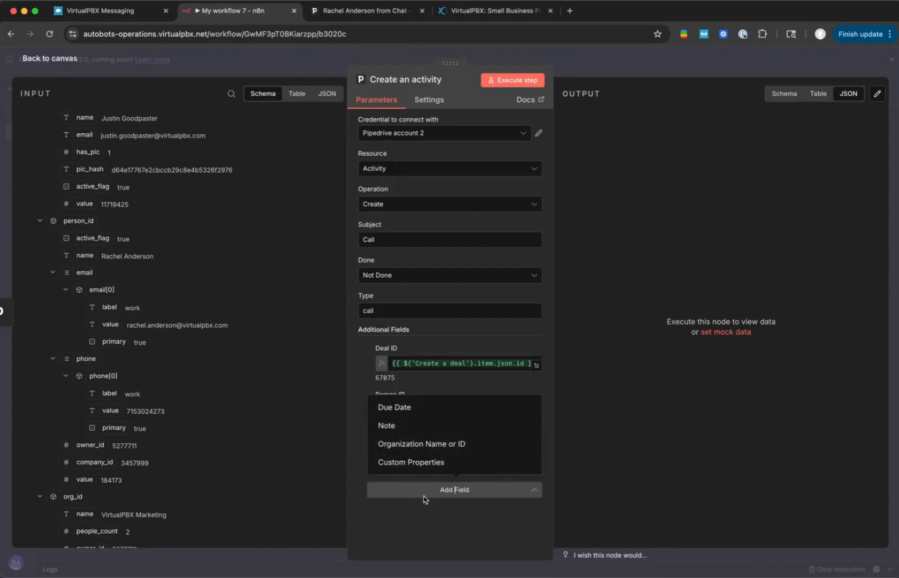
{"action": "left_click", "coordinate": [424, 426]}
{"action": "scroll", "coordinate": [421, 428], "scroll_direction": "down", "scroll_amount": 1}
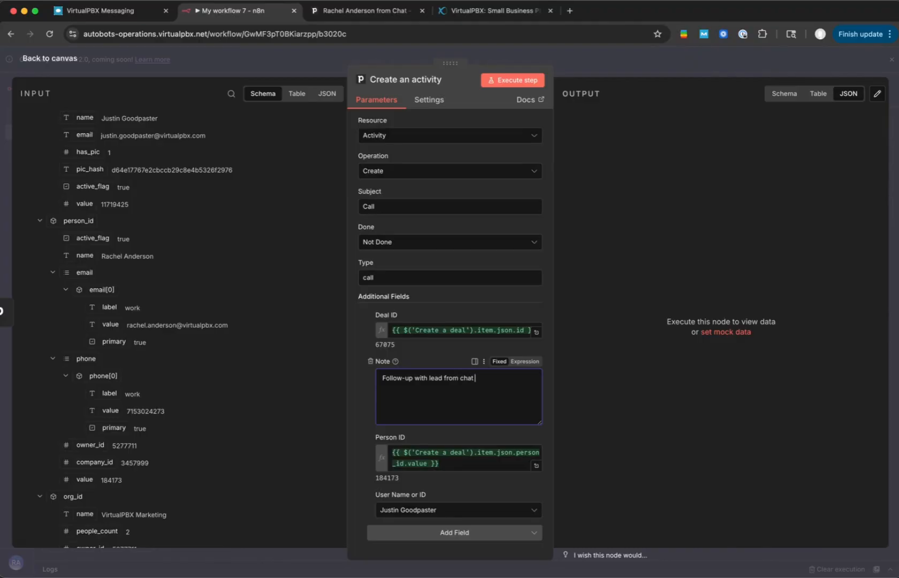
- Add a Due Date field to the activity
{"action": "left_click", "coordinate": [423, 532]}
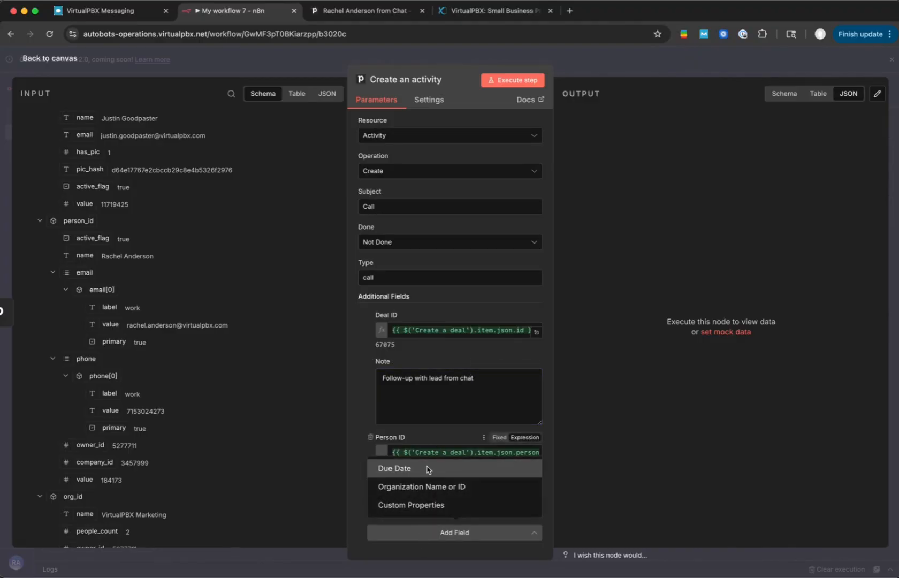
{"action": "left_click", "coordinate": [427, 466]}
{"action": "scroll", "coordinate": [444, 422], "scroll_direction": "down", "scroll_amount": 1}
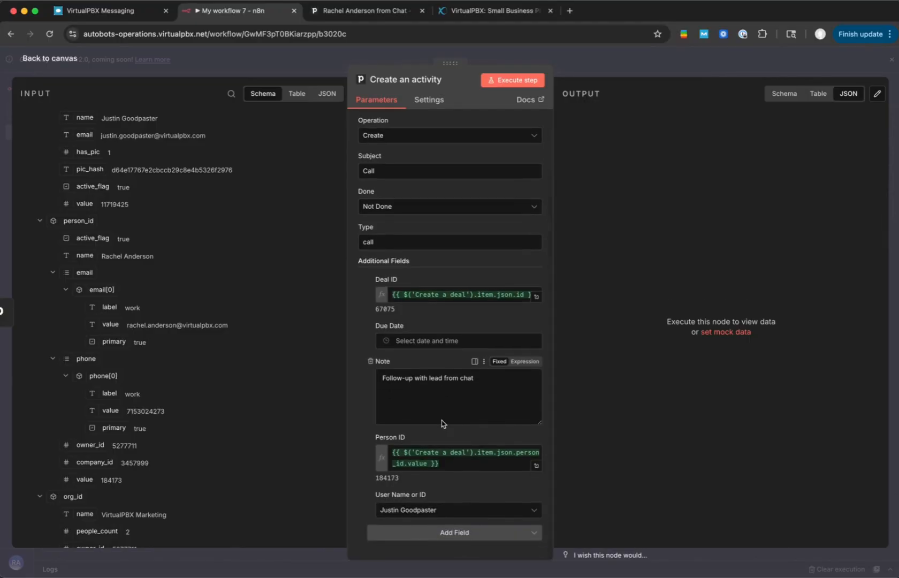
- Look at the Due Date calendar and switch the field to expression mode
{"action": "left_click", "coordinate": [448, 342]}
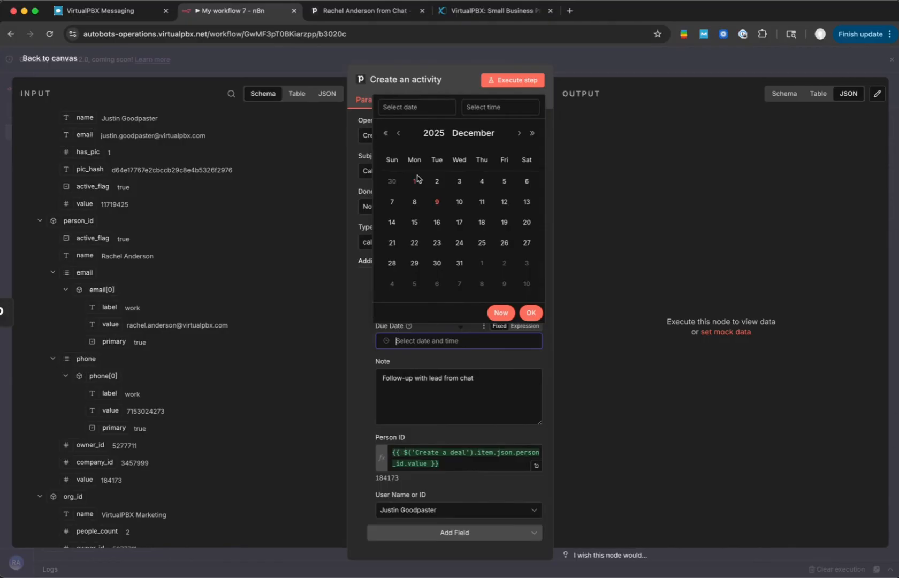
{"action": "left_click", "coordinate": [458, 329]}
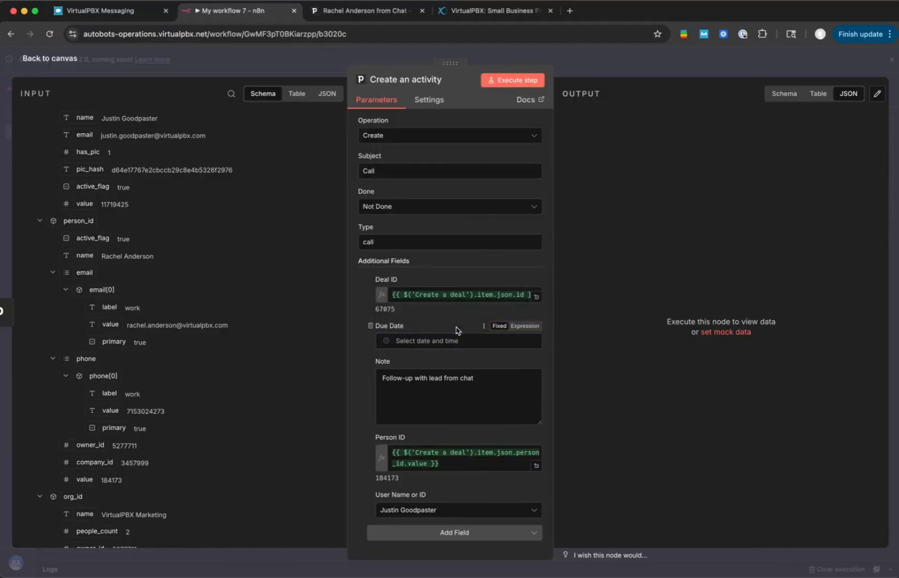
{"action": "left_click", "coordinate": [442, 346]}
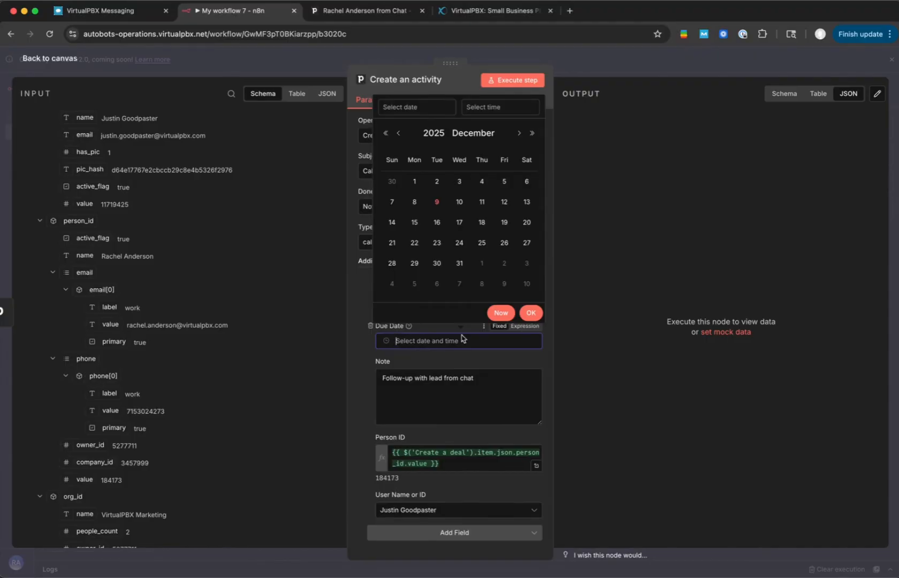
{"action": "left_click", "coordinate": [532, 329]}
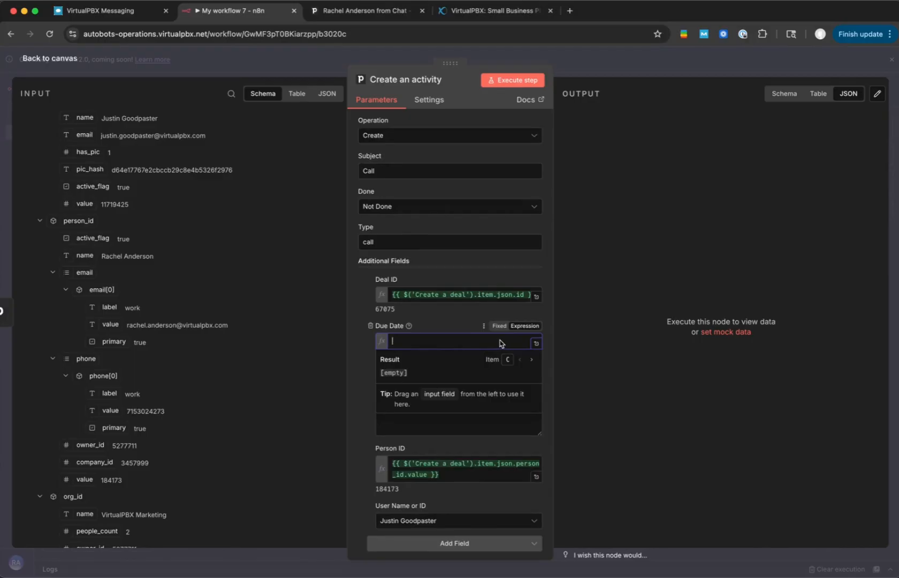
- Return Due Date to a fixed value, try entering text in it, and check the field's format hint
{"action": "left_click", "coordinate": [499, 325]}
{"action": "left_click", "coordinate": [468, 341]}
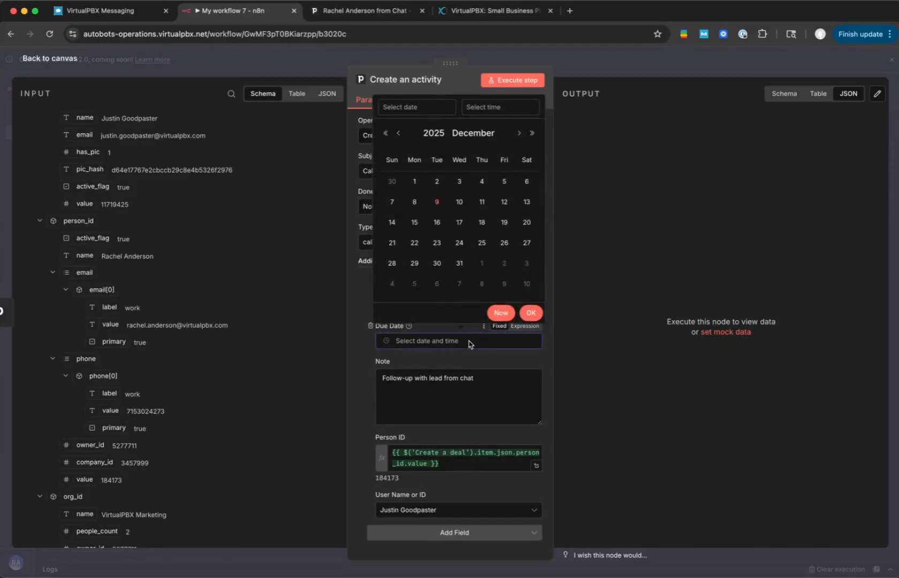
{"action": "type", "text": "n"}
{"action": "key", "text": "BackSpace"}
{"action": "key", "text": "BackSpace"}
{"action": "left_click", "coordinate": [423, 340]}
{"action": "left_click", "coordinate": [410, 326]}
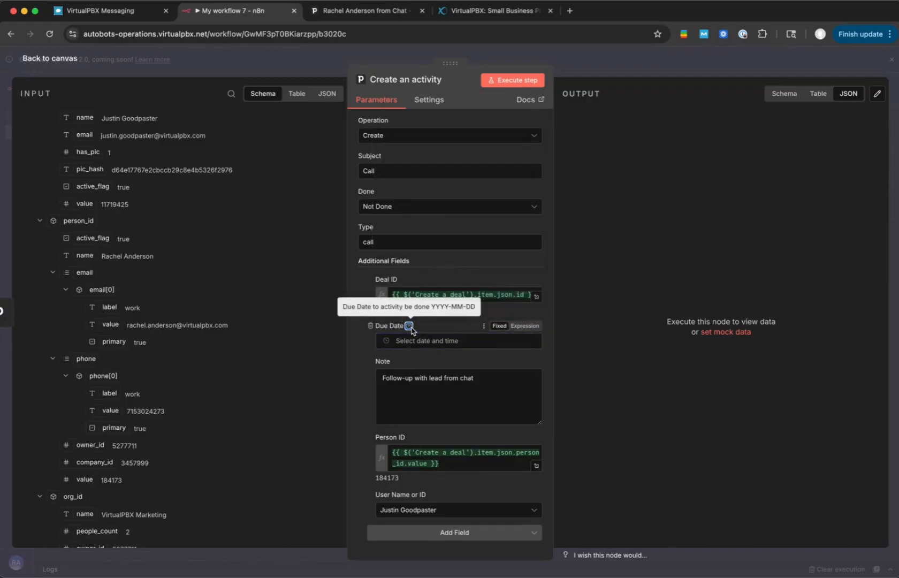
- Try Due Date as an expression, check its options, and return the field to a fixed value
{"action": "left_click", "coordinate": [413, 341]}
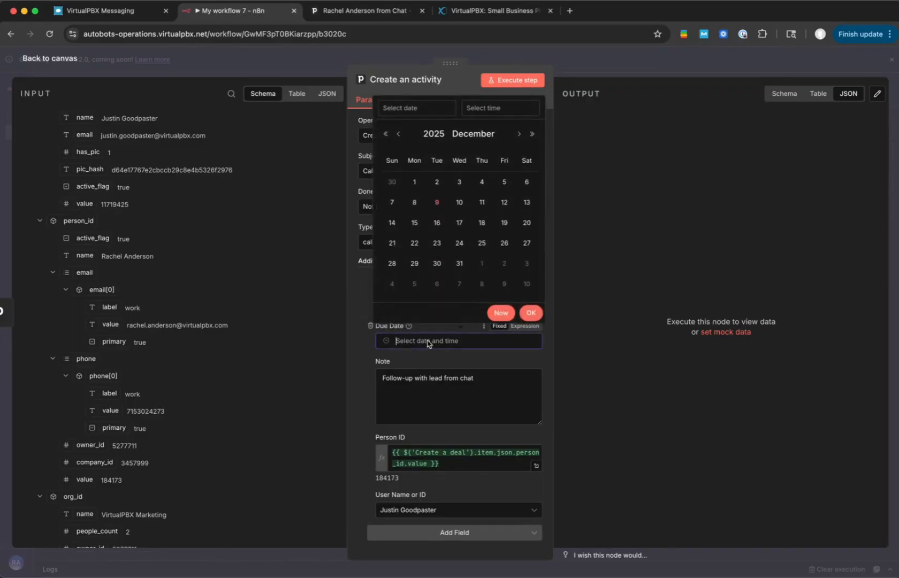
{"action": "left_click", "coordinate": [514, 327]}
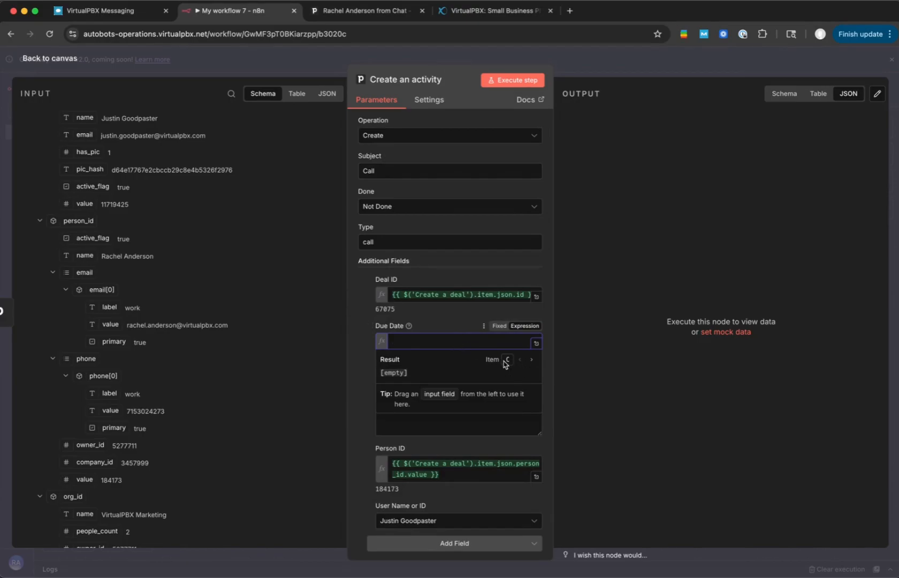
{"action": "left_click", "coordinate": [409, 325]}
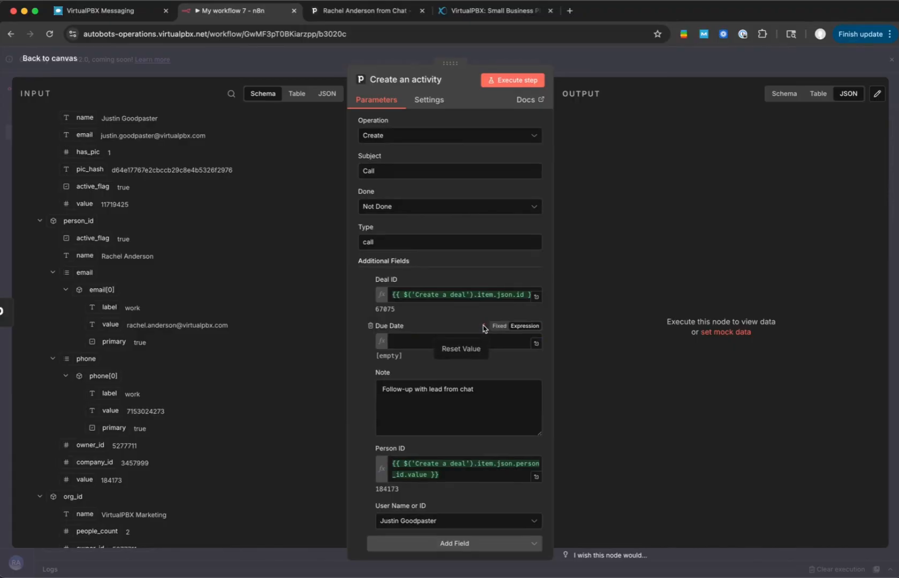
{"action": "left_click", "coordinate": [438, 347]}
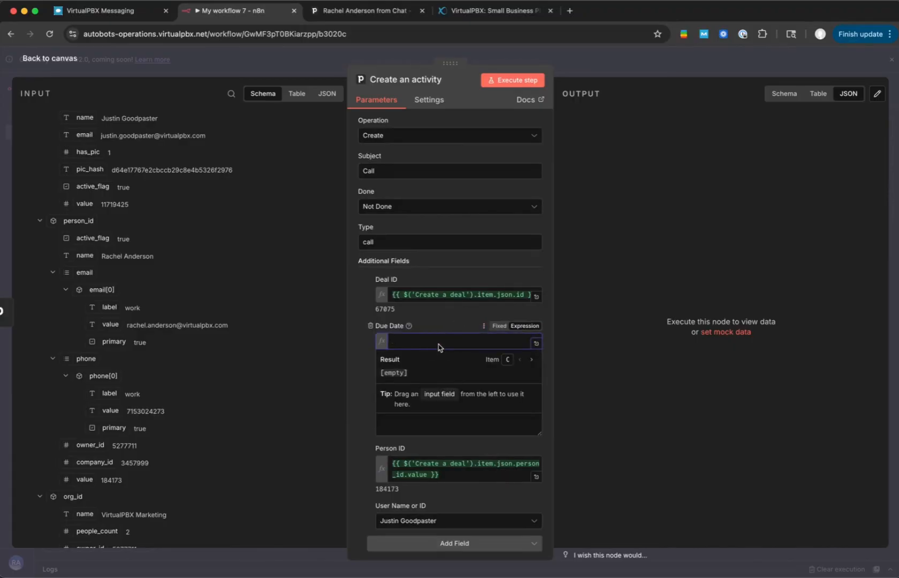
{"action": "left_click", "coordinate": [500, 326]}
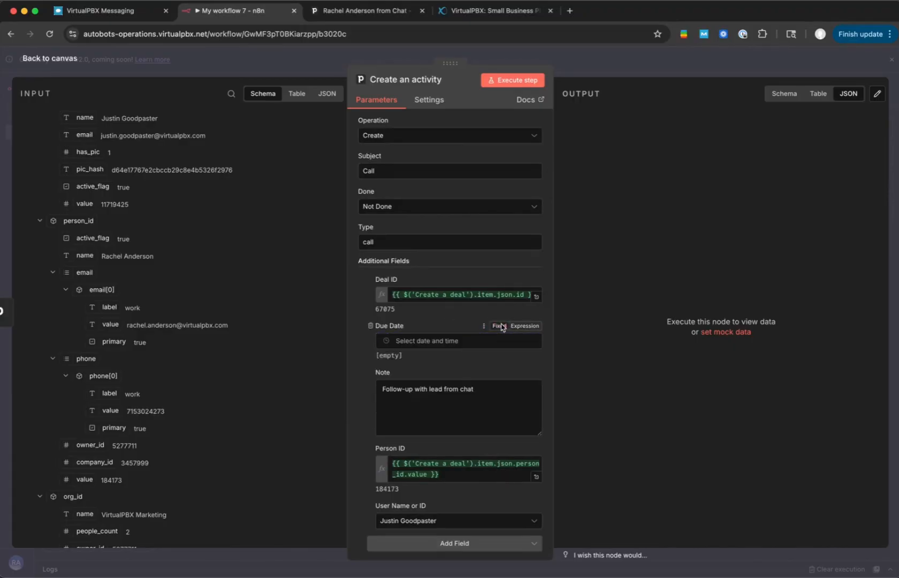
- Try "today" as the fixed due date and change the Due Date field to an expression
{"action": "left_click", "coordinate": [462, 342]}
{"action": "type", "text": "today"}
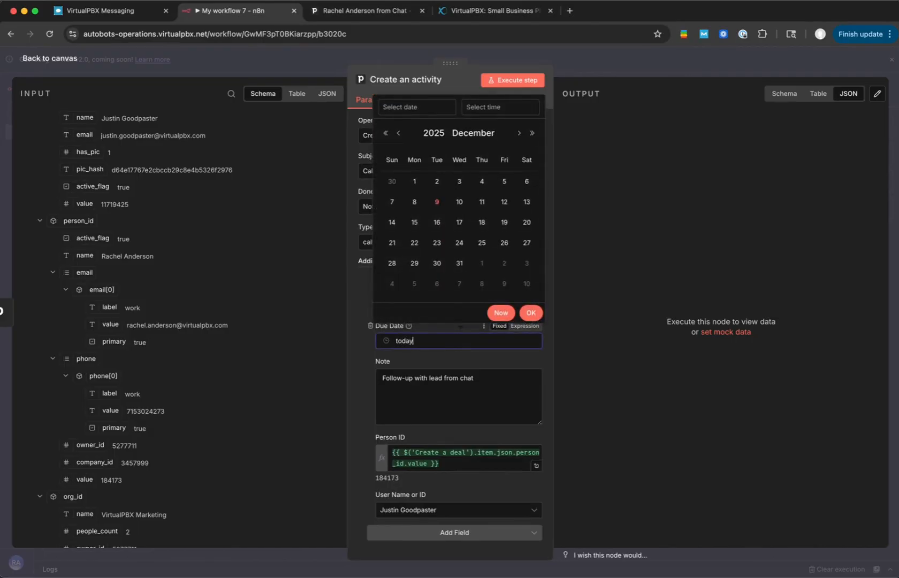
{"action": "left_click", "coordinate": [444, 362]}
{"action": "left_click", "coordinate": [448, 342]}
{"action": "left_click", "coordinate": [524, 327]}
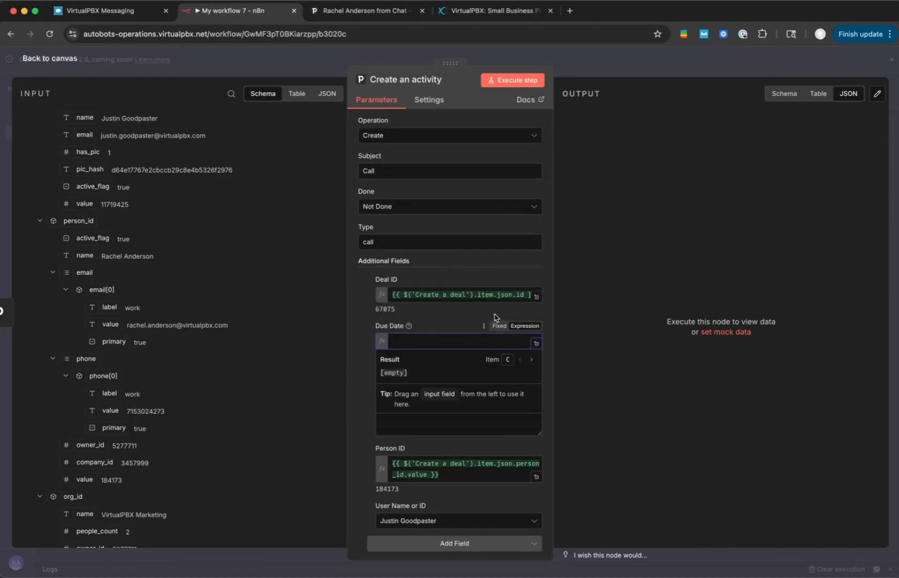
- Search Google for "n8n date field" in a new browser tab
{"action": "key", "text": "super+t"}
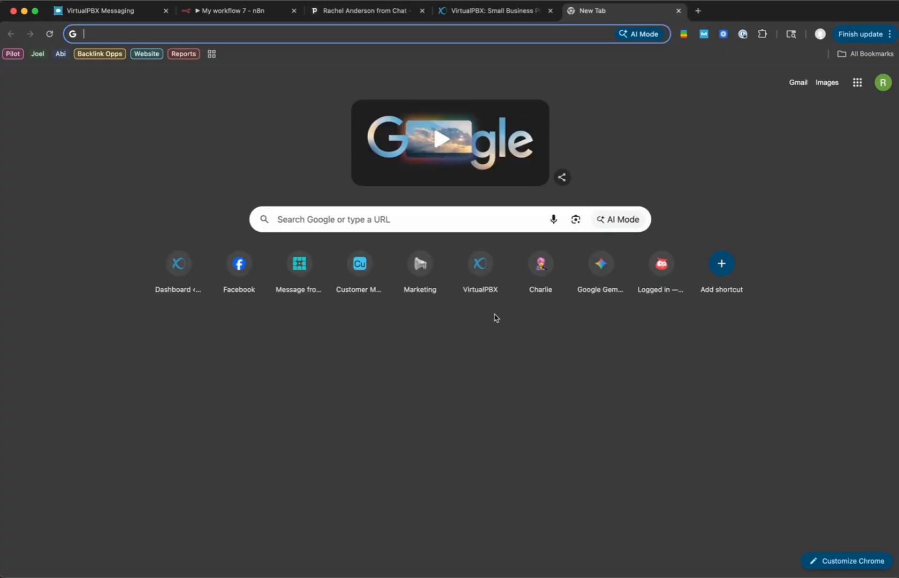
{"action": "type", "text": "n8n "}
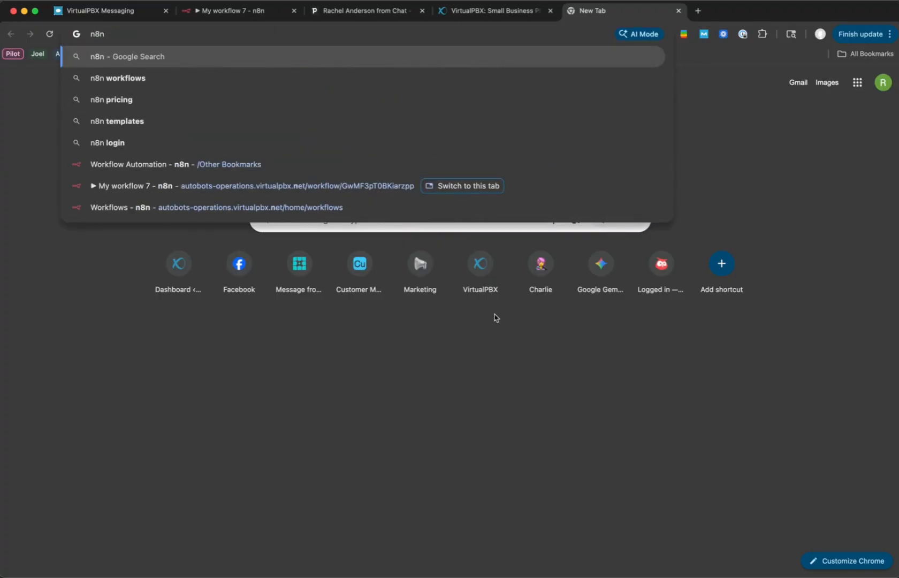
{"action": "type", "text": "date "}
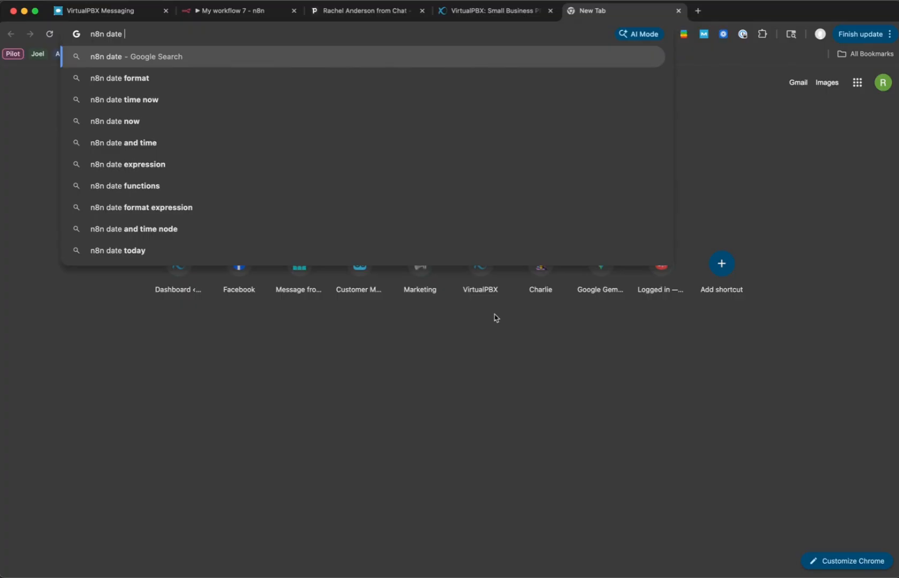
{"action": "type", "text": "field"}
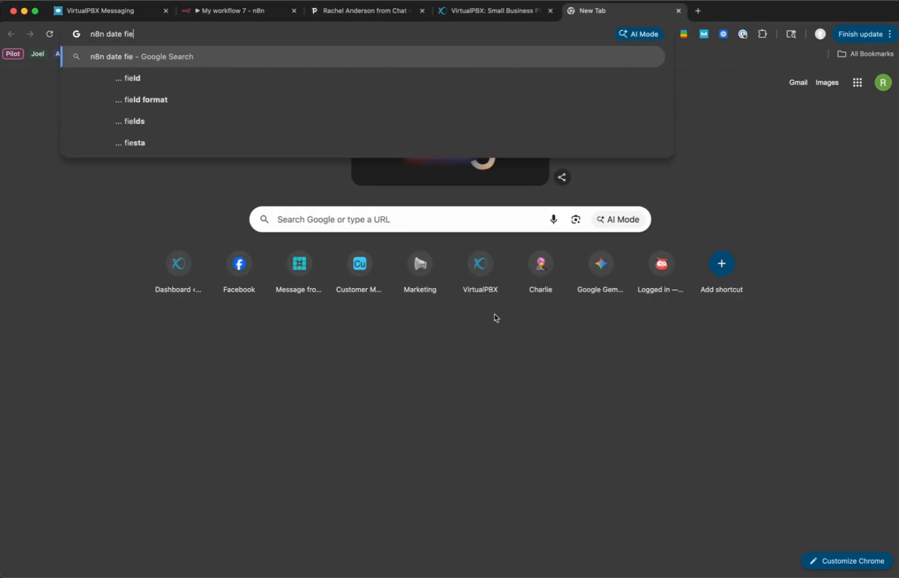
{"action": "key", "text": "Return"}
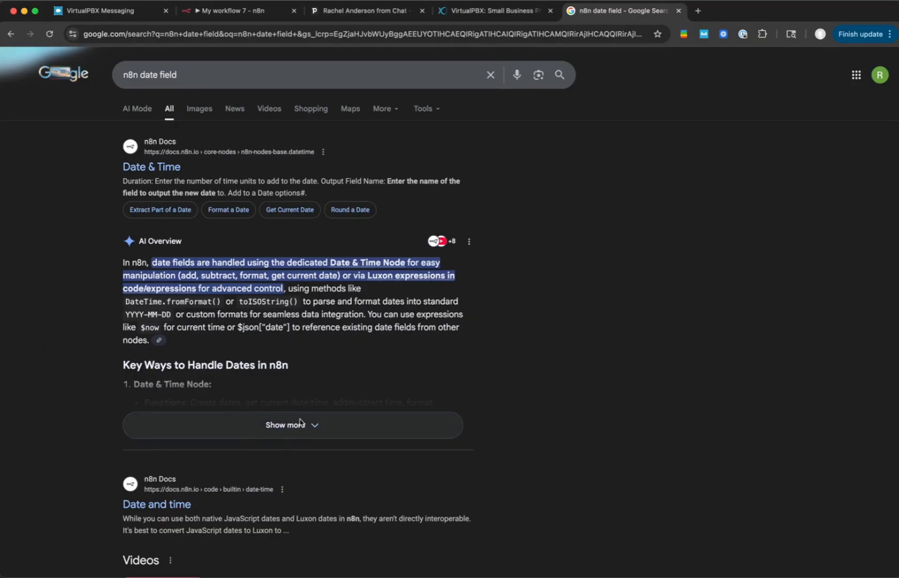
- Expand the AI Overview and read how n8n expressions supply the current date
{"action": "left_click", "coordinate": [195, 418]}
{"action": "scroll", "coordinate": [297, 307], "scroll_direction": "down", "scroll_amount": 3}
{"action": "scroll", "coordinate": [297, 306], "scroll_direction": "down", "scroll_amount": 2}
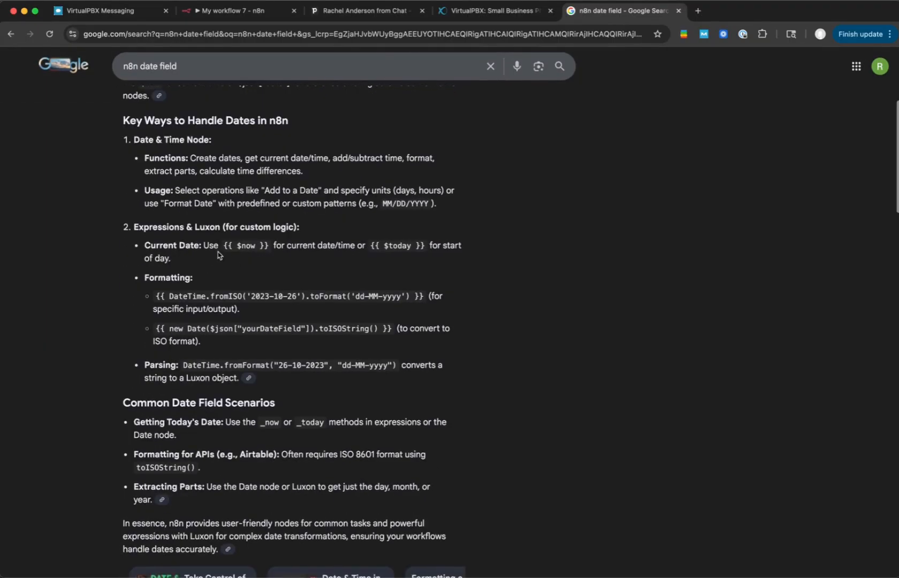
{"action": "scroll", "coordinate": [243, 261], "scroll_direction": "down", "scroll_amount": 1}
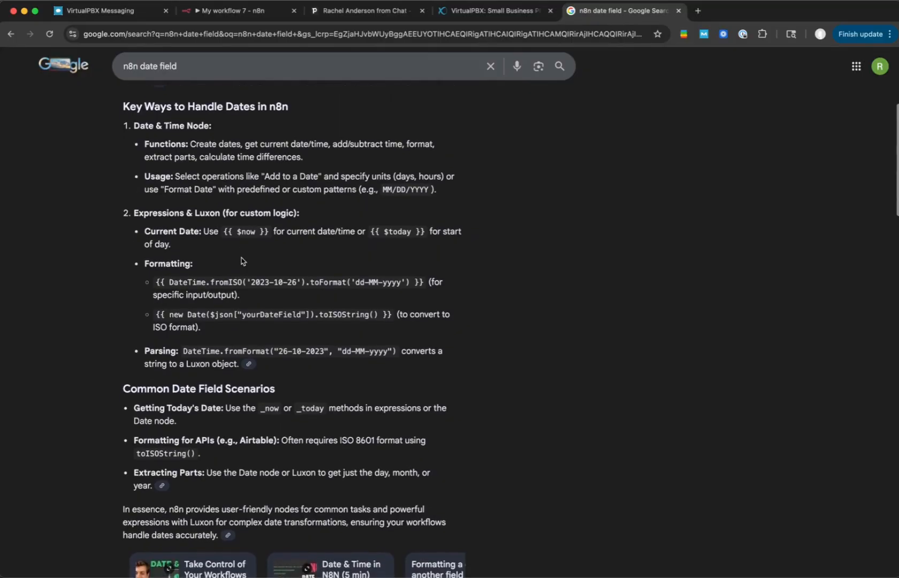
{"action": "scroll", "coordinate": [243, 261], "scroll_direction": "up", "scroll_amount": 1}
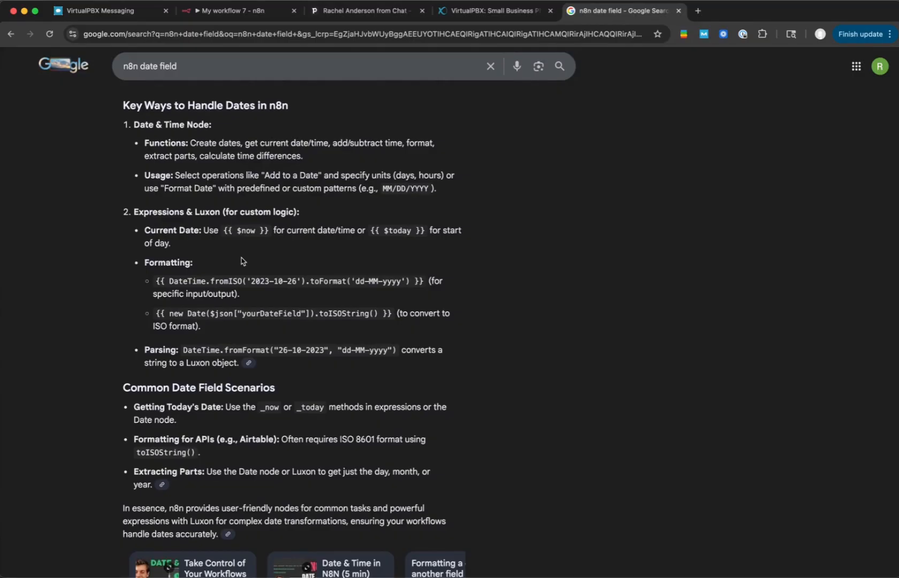
{"action": "scroll", "coordinate": [242, 261], "scroll_direction": "down", "scroll_amount": 1}
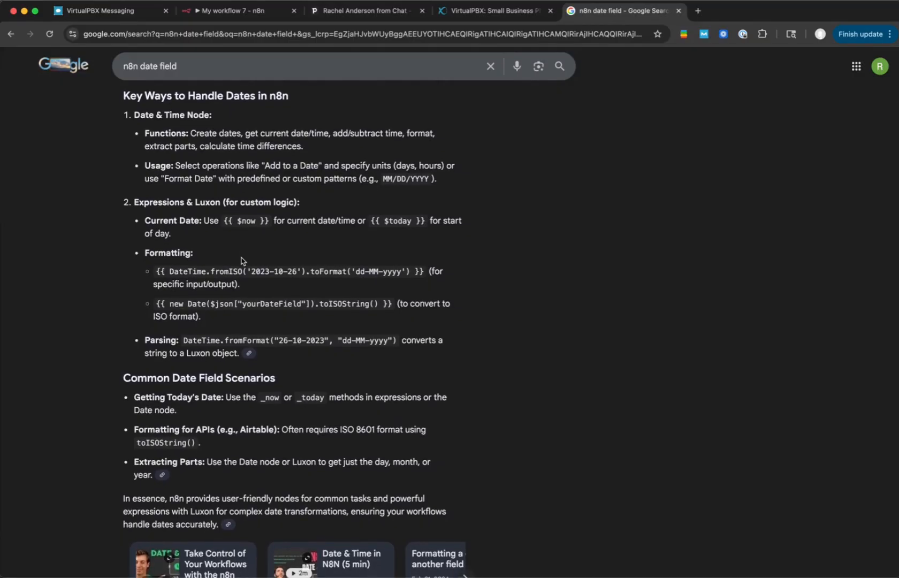
- Copy the {{ $now }} expression from the overview into the Due Date field of the Create an activity node in n8n
{"action": "left_click_drag", "start_coordinate": [224, 220], "coordinate": [269, 224]}
{"action": "key", "text": "super+c"}
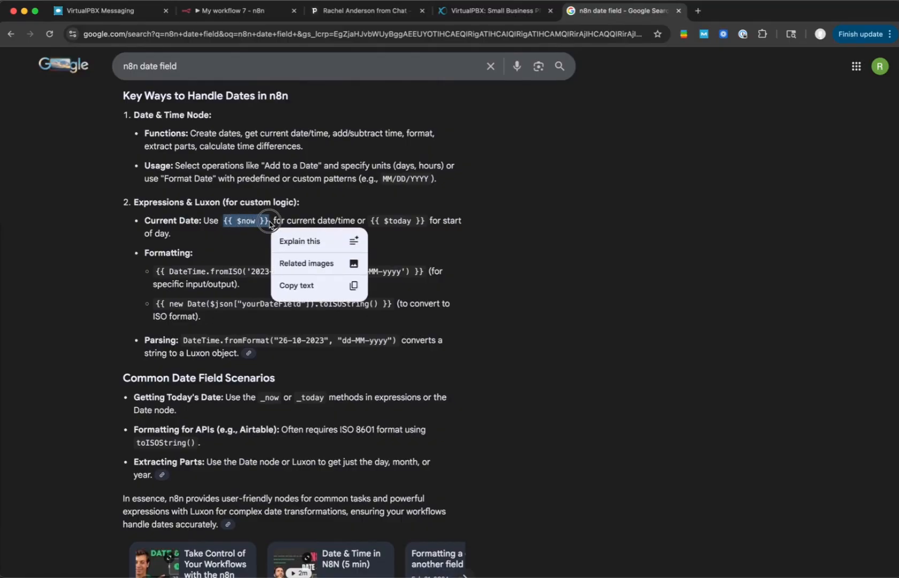
{"action": "left_click", "coordinate": [597, 211]}
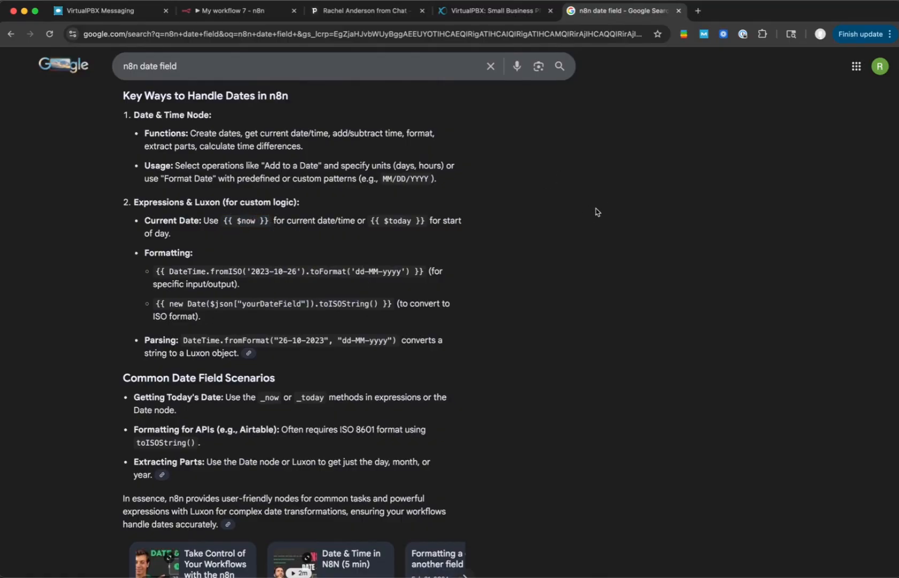
{"action": "left_click", "coordinate": [252, 11]}
{"action": "left_click", "coordinate": [410, 341]}
{"action": "key", "text": "super+v"}
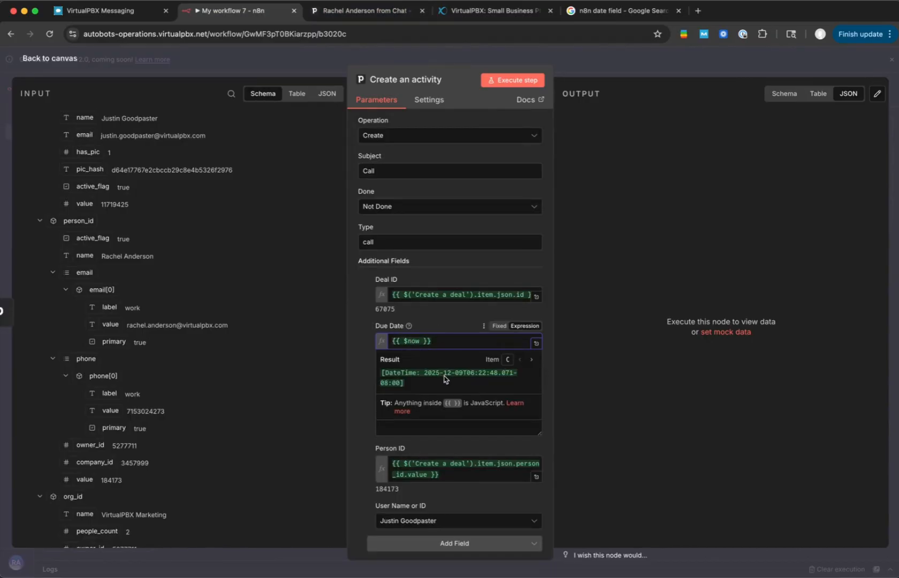
{"action": "left_click", "coordinate": [443, 325]}
- Review the call activity's parameters and execute the Create an activity step
{"action": "scroll", "coordinate": [417, 364], "scroll_direction": "down", "scroll_amount": 1}
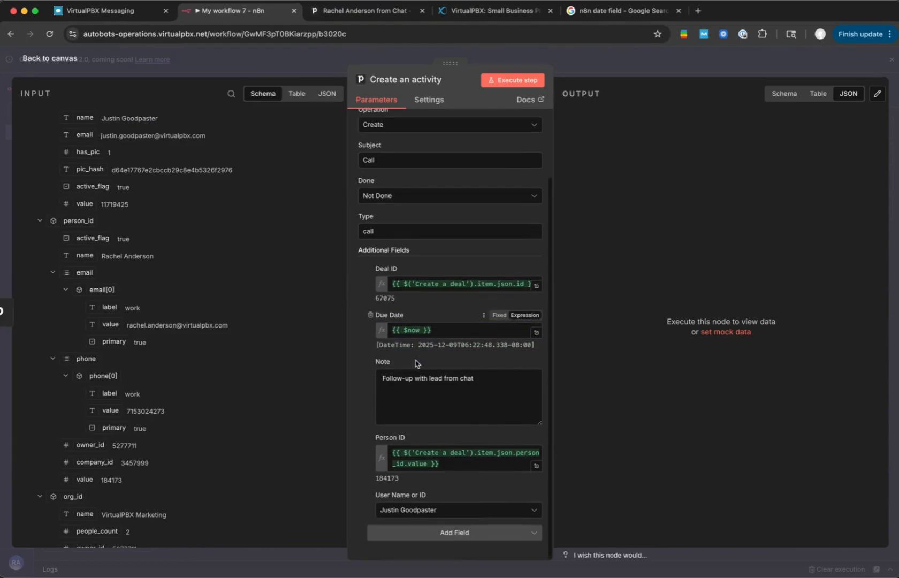
{"action": "scroll", "coordinate": [420, 283], "scroll_direction": "up", "scroll_amount": 3}
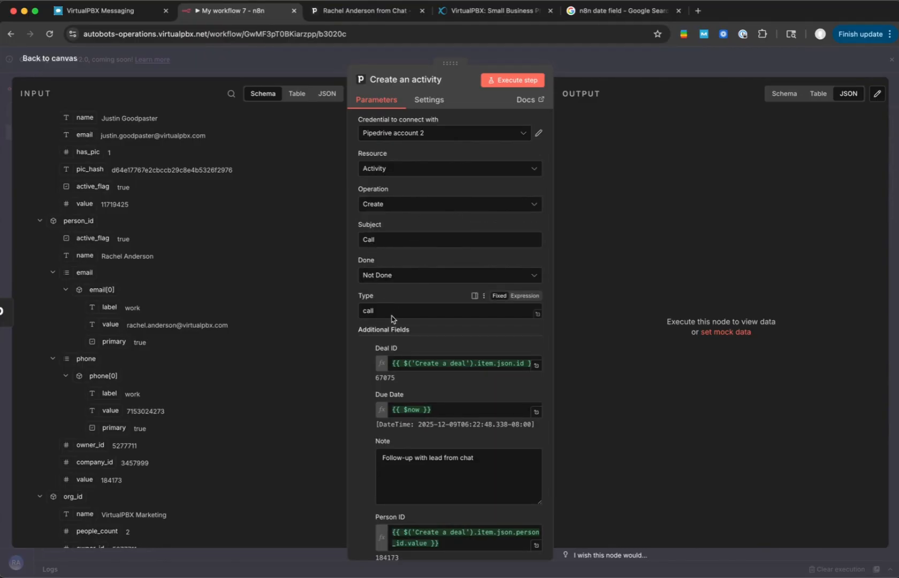
{"action": "scroll", "coordinate": [386, 311], "scroll_direction": "down", "scroll_amount": 3}
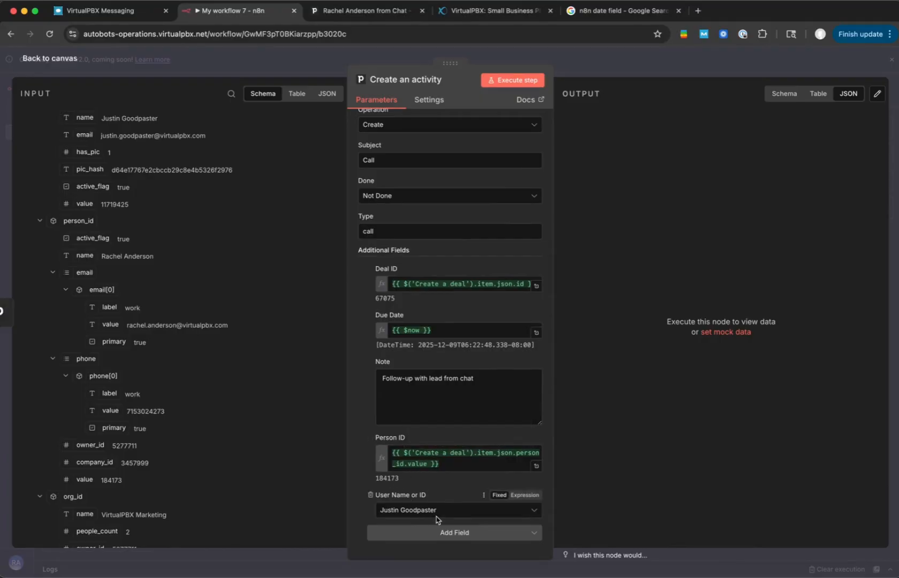
{"action": "left_click", "coordinate": [513, 81]}
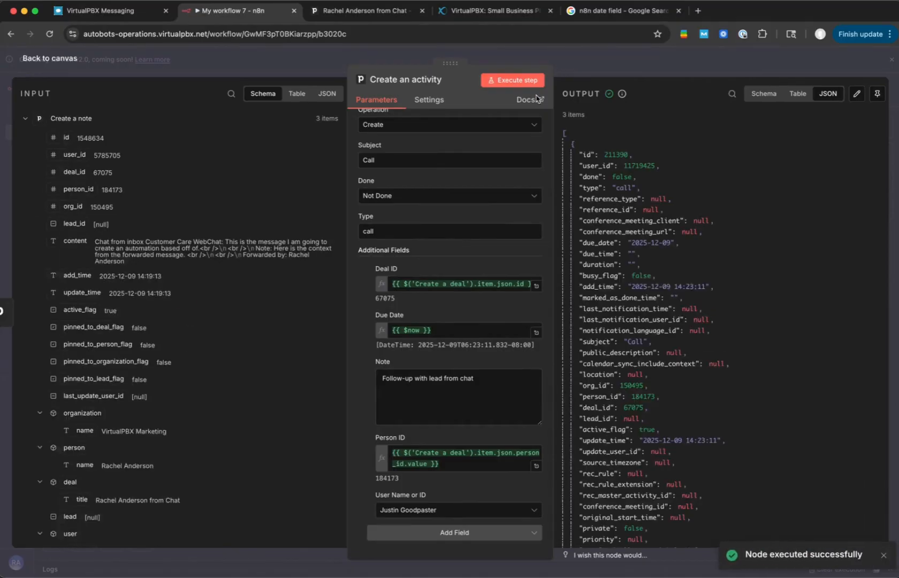
- Check the new call's due date and note on the Pipedrive deal, and return to the n8n workflow canvas
{"action": "left_click", "coordinate": [365, 14]}
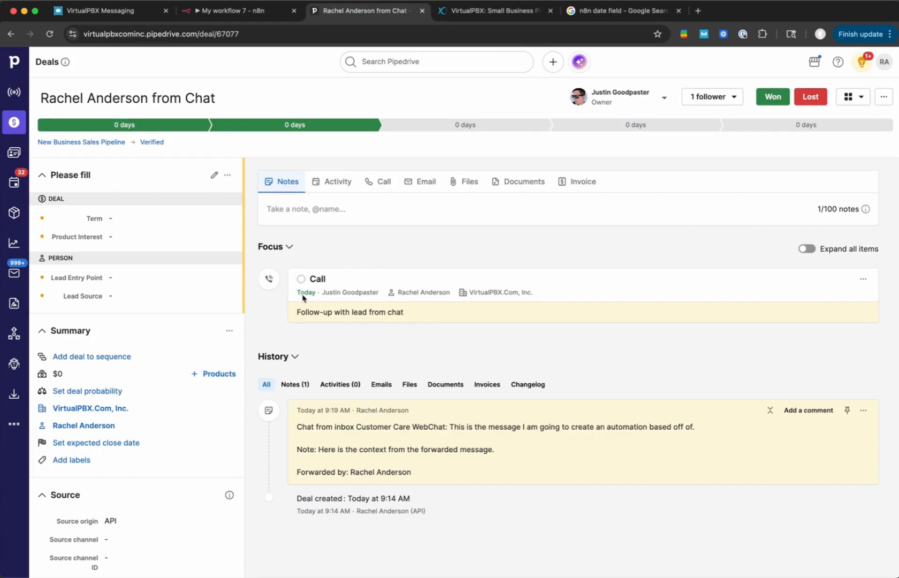
{"action": "mouse_move", "coordinate": [424, 294]}
{"action": "left_click", "coordinate": [222, 13]}
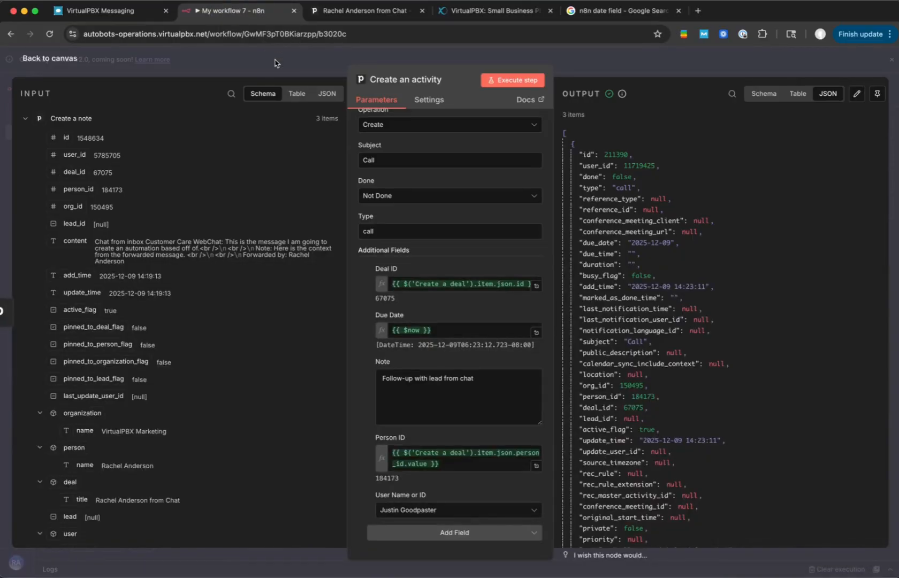
{"action": "left_click", "coordinate": [277, 63]}
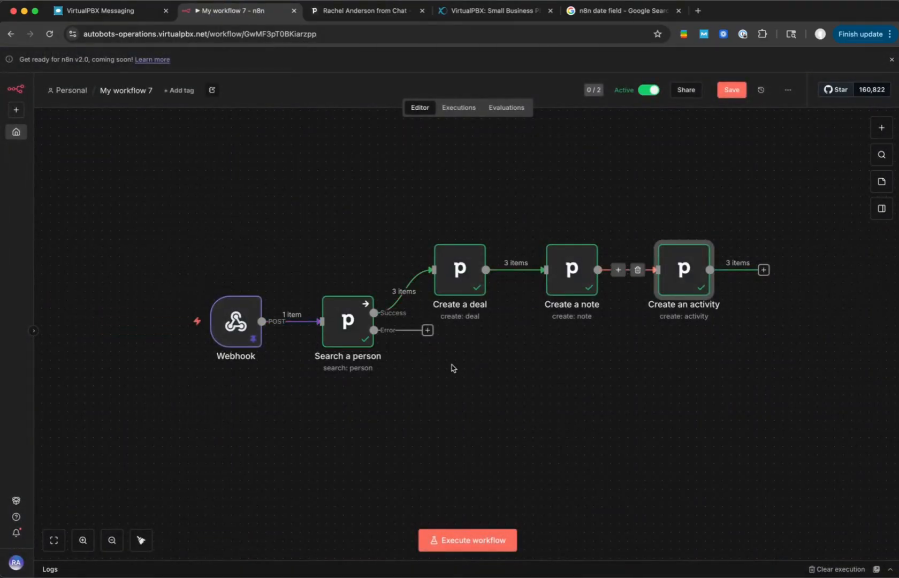
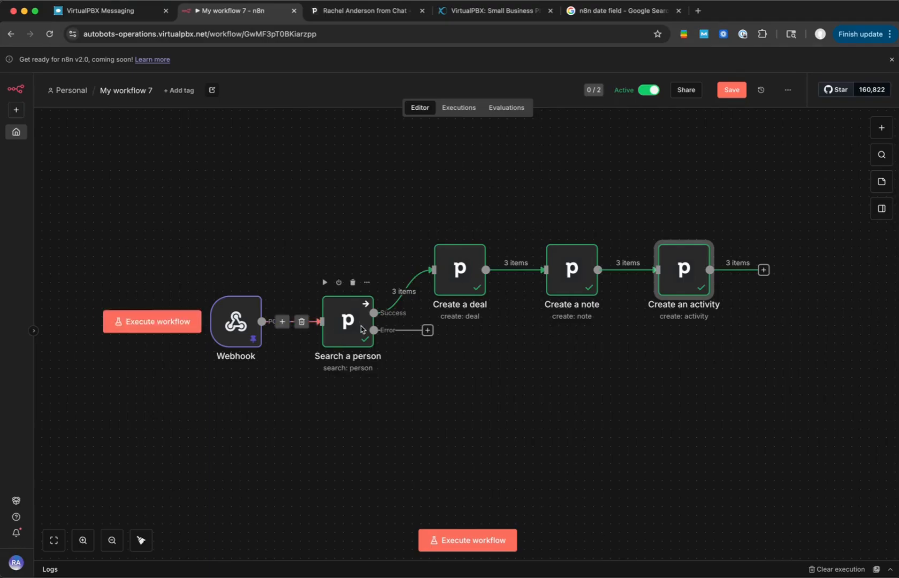
- Duplicate the Create a deal, Create a note and Create an activity nodes and place the linked copies below the originals
{"action": "left_click", "coordinate": [424, 227]}
{"action": "left_click_drag", "start_coordinate": [424, 227], "coordinate": [823, 321]}
{"action": "key", "text": "ctrl+c"}
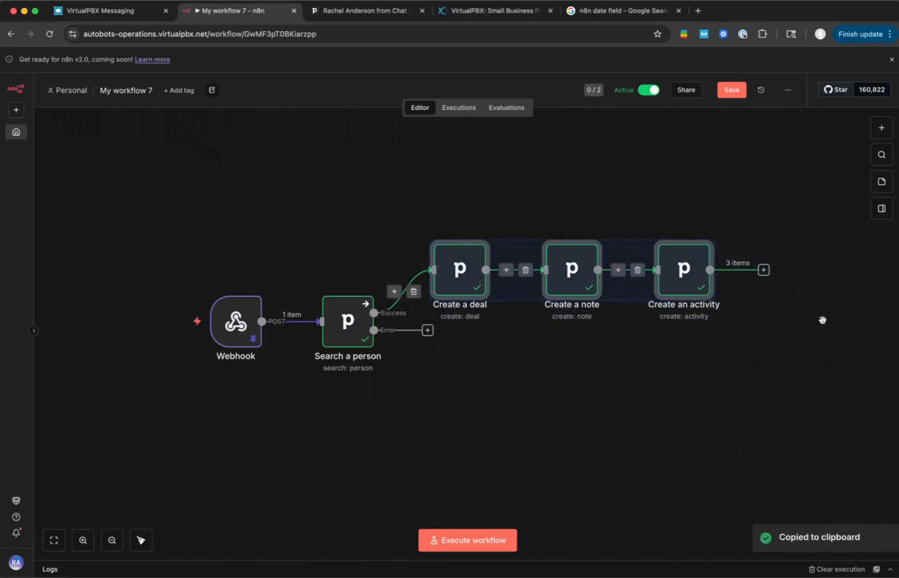
{"action": "key", "text": "ctrl+v"}
{"action": "left_click_drag", "start_coordinate": [854, 352], "coordinate": [556, 383]}
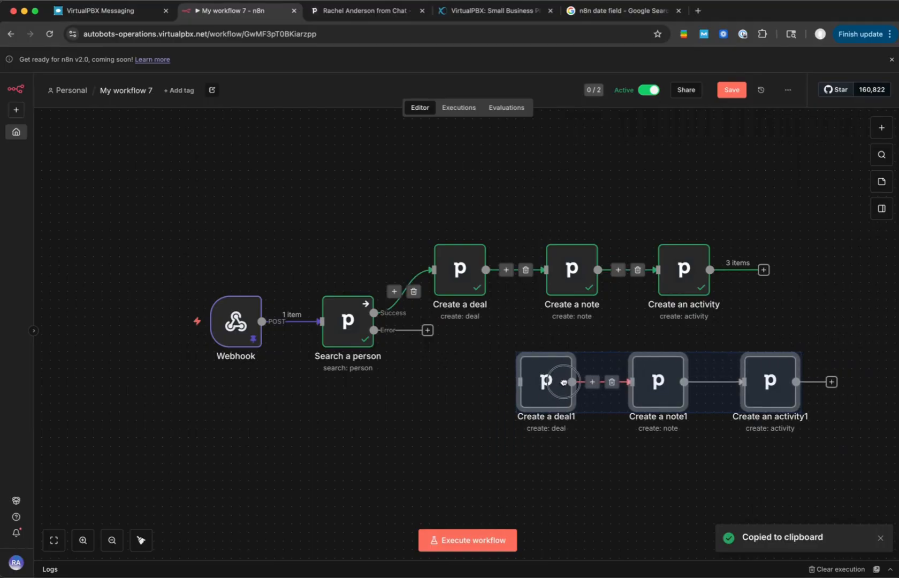
{"action": "left_click", "coordinate": [453, 428]}
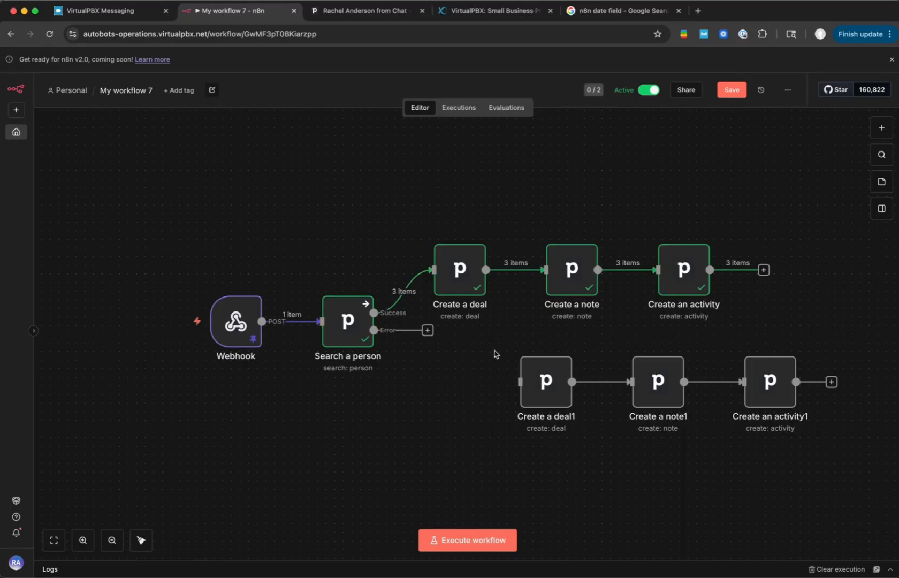
- Replace the contact's email in the Webhook node's pinned output with a made-up address, save it, and verify the edited contact data
{"action": "mouse_move", "coordinate": [243, 323]}
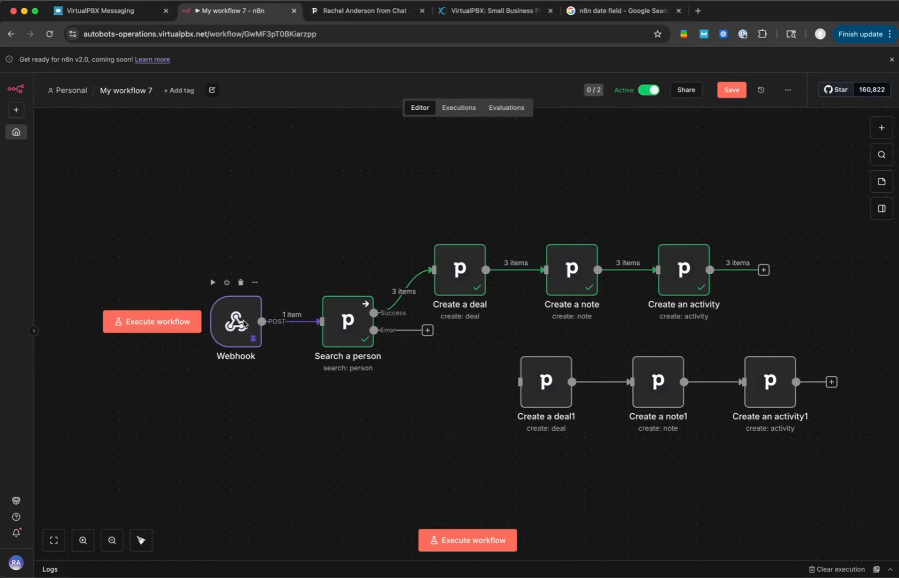
{"action": "double_click", "coordinate": [237, 321]}
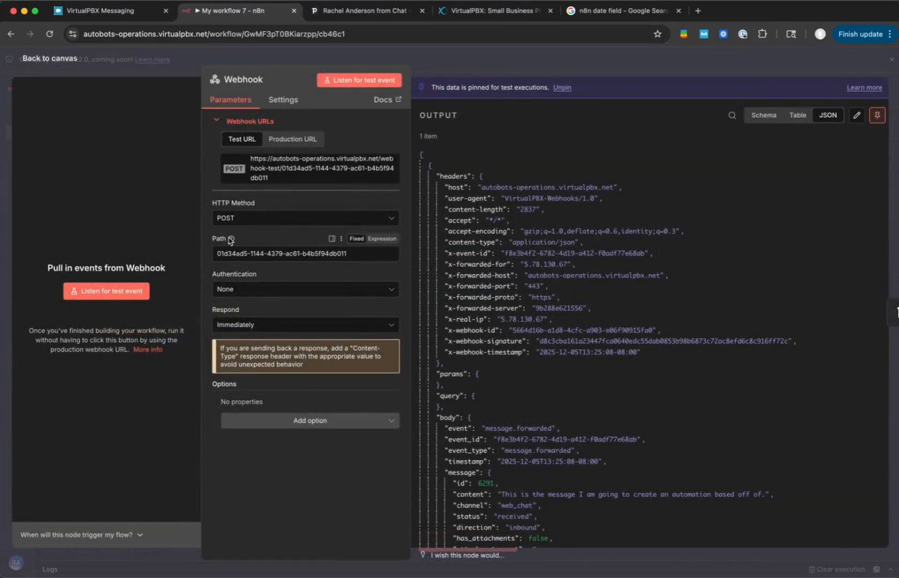
{"action": "left_click", "coordinate": [857, 115]}
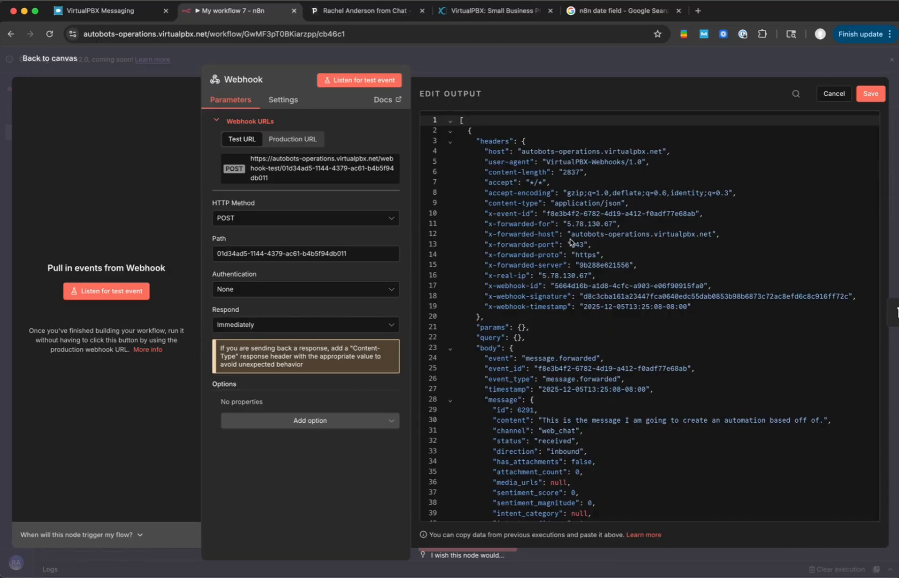
{"action": "scroll", "coordinate": [570, 242], "scroll_direction": "down", "scroll_amount": 15}
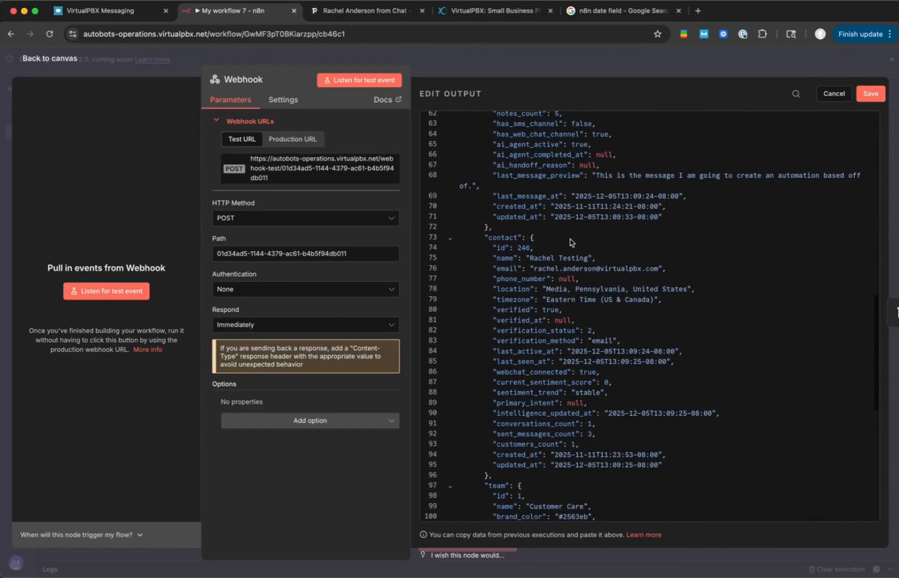
{"action": "left_click", "coordinate": [558, 270]}
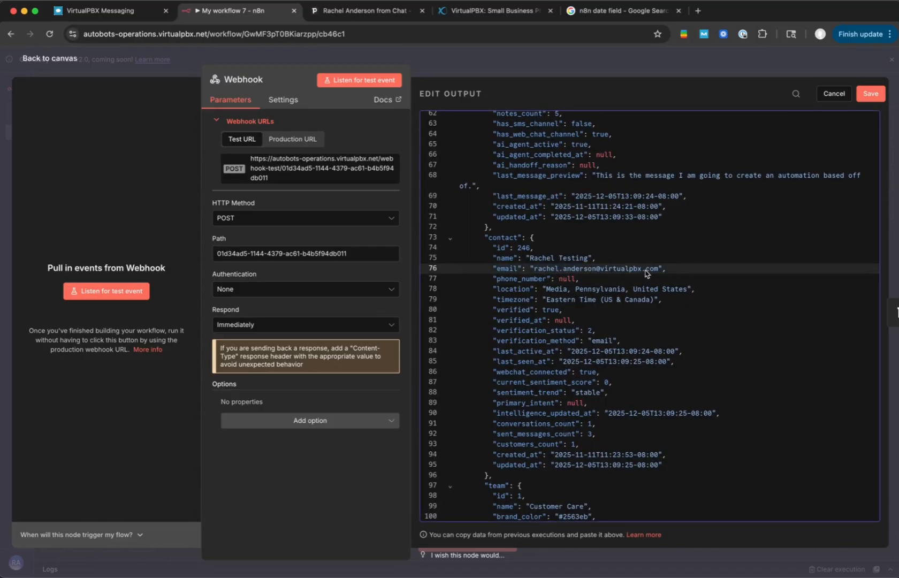
{"action": "left_click_drag", "start_coordinate": [643, 270], "coordinate": [534, 276]}
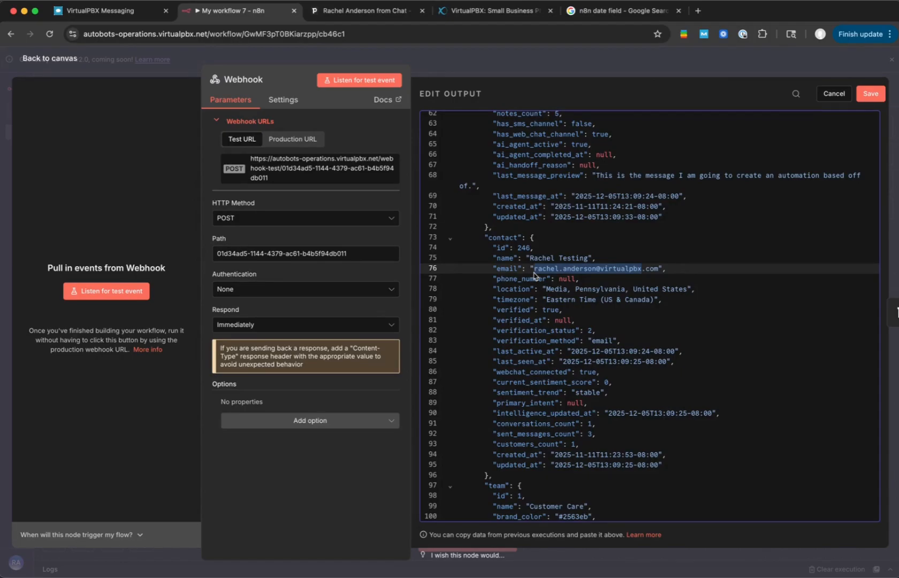
{"action": "type", "text": "notarealemail"}
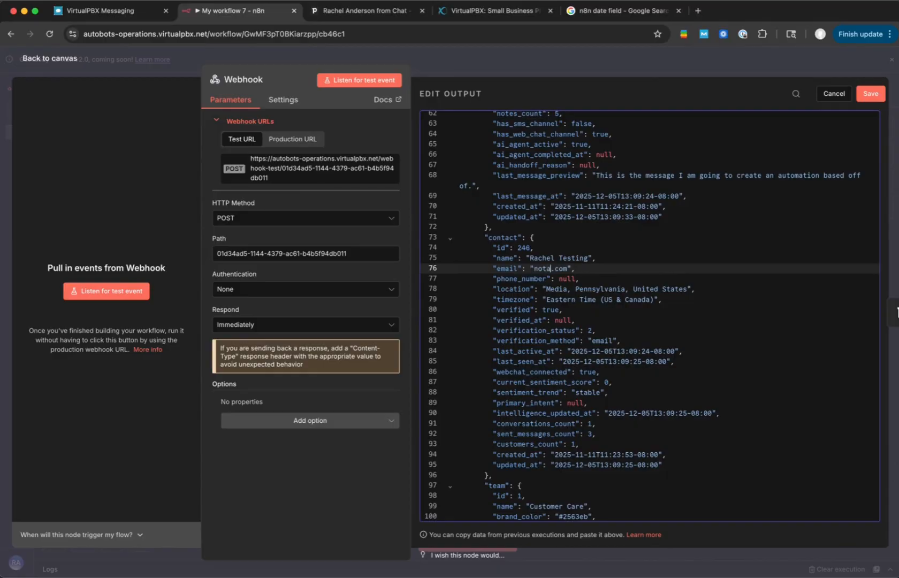
{"action": "type", "text": "@amail"}
{"action": "left_click", "coordinate": [871, 95]}
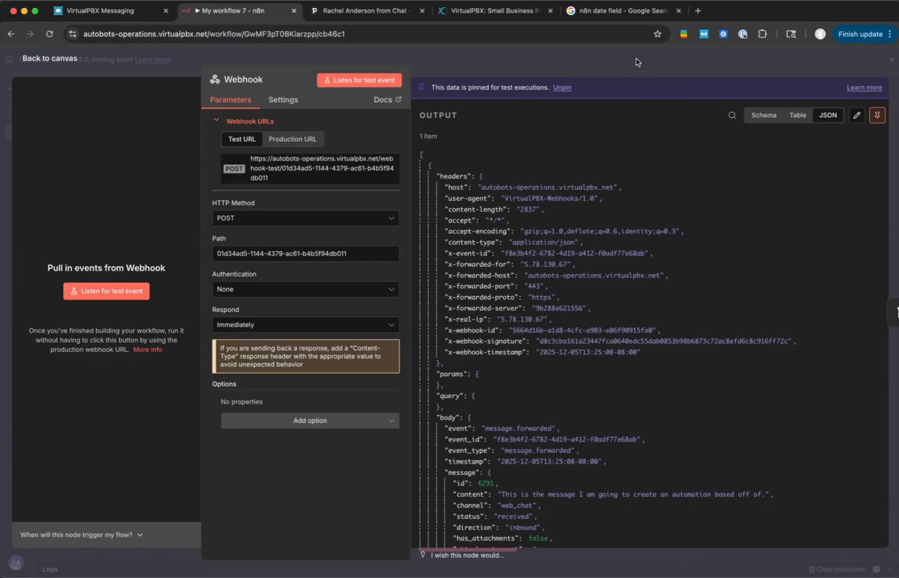
{"action": "scroll", "coordinate": [616, 214], "scroll_direction": "down", "scroll_amount": 20}
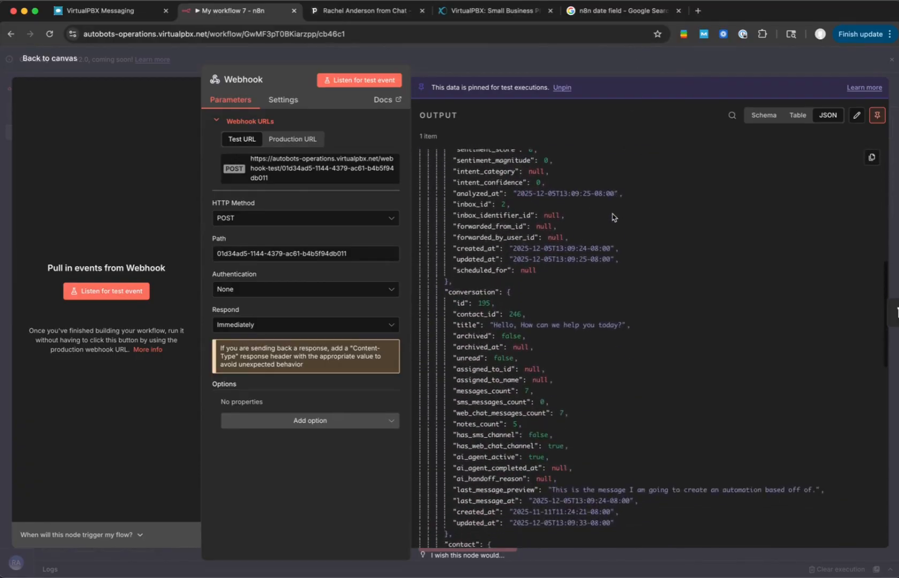
{"action": "scroll", "coordinate": [612, 217], "scroll_direction": "down", "scroll_amount": 3}
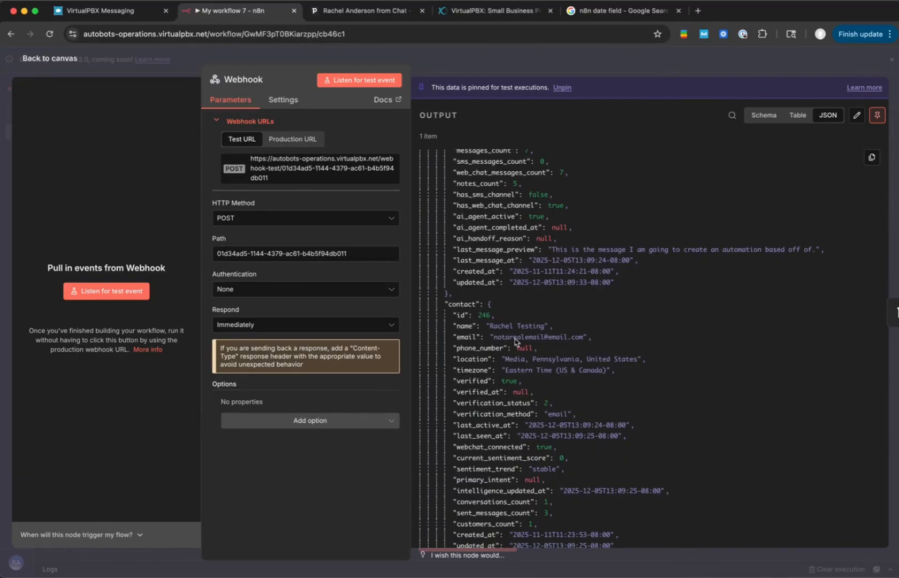
{"action": "left_click", "coordinate": [610, 60]}
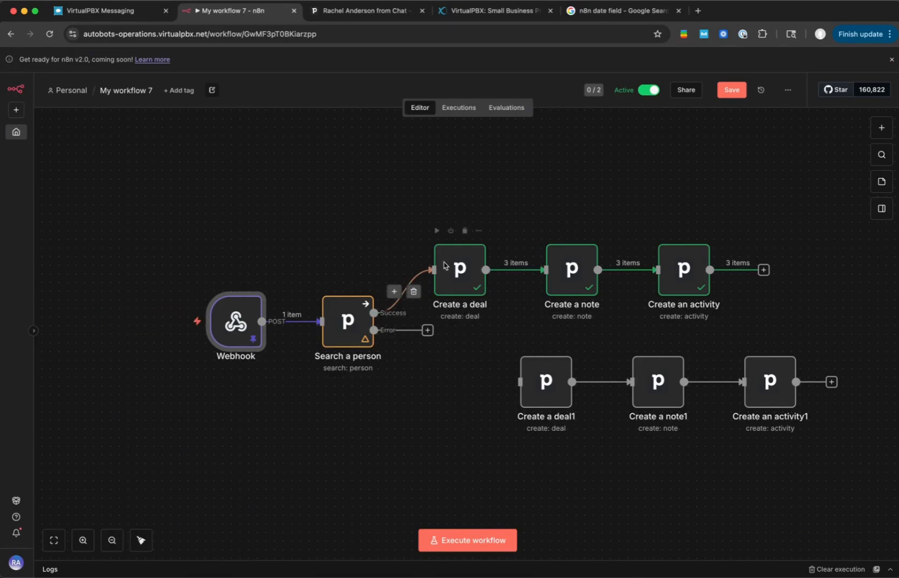
- Execute the Search a person node with the changed email and inspect its Success and Error branches
{"action": "double_click", "coordinate": [344, 315]}
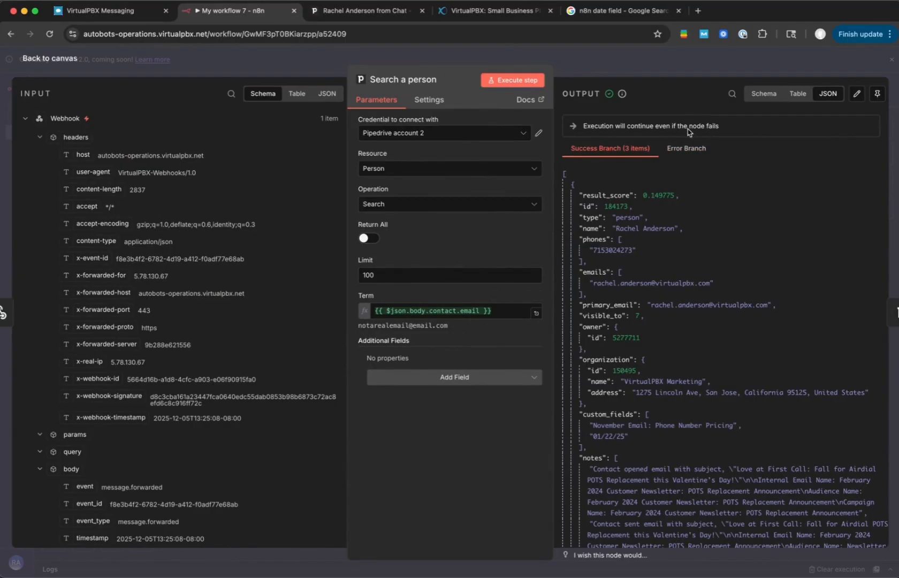
{"action": "left_click", "coordinate": [513, 79]}
{"action": "left_click", "coordinate": [598, 150]}
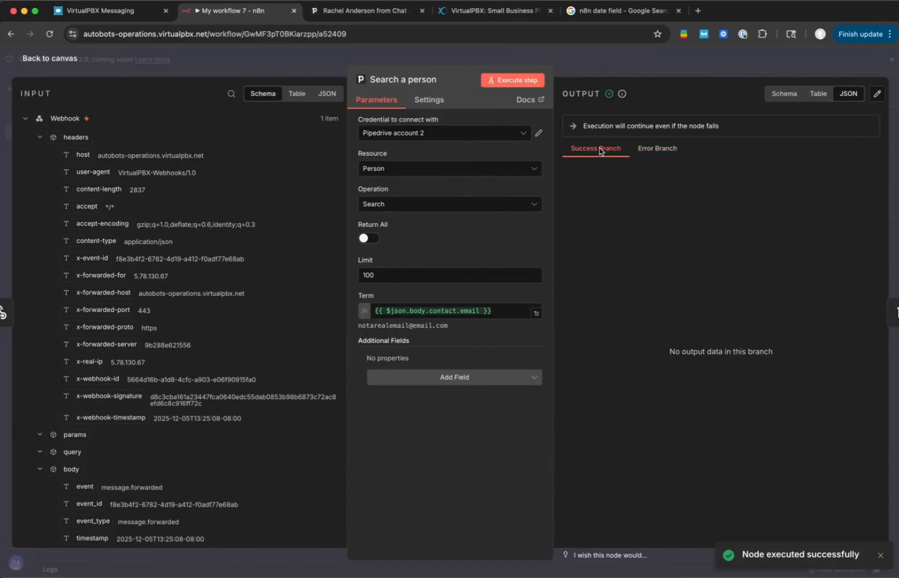
{"action": "left_click", "coordinate": [655, 149]}
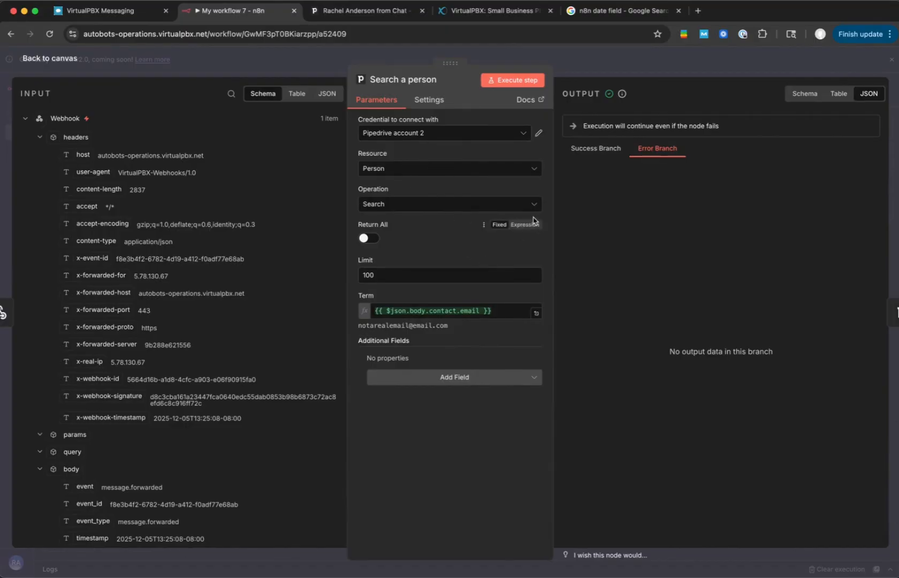
{"action": "left_click", "coordinate": [625, 65]}
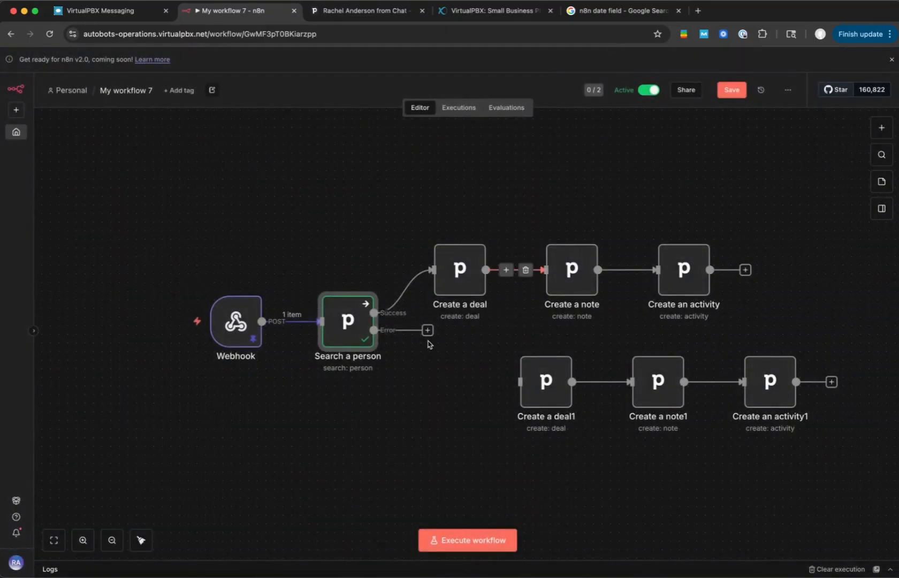
- Add a Pipedrive Create a person node to the Error output of Search a person
{"action": "left_click", "coordinate": [428, 330]}
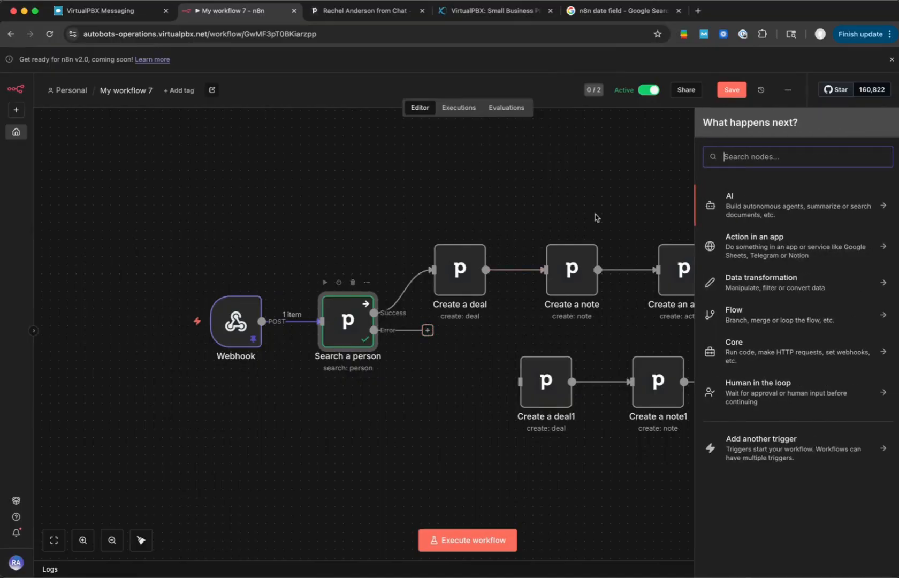
{"action": "type", "text": "pip"}
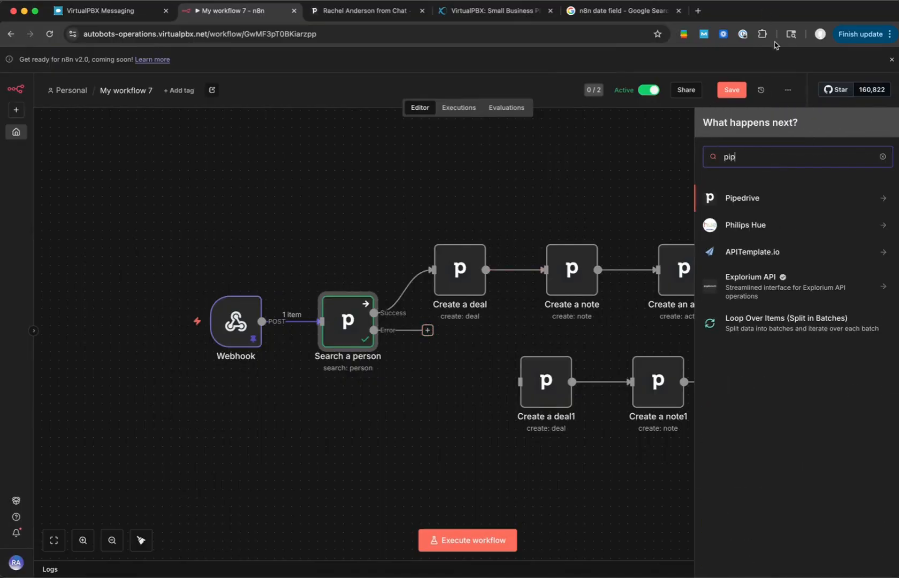
{"action": "left_click", "coordinate": [740, 199]}
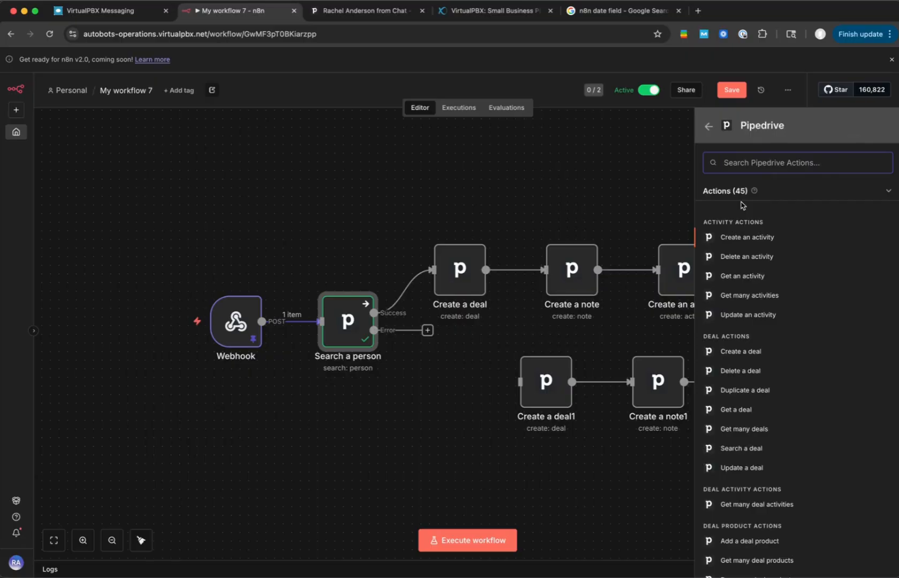
{"action": "type", "text": "creat"}
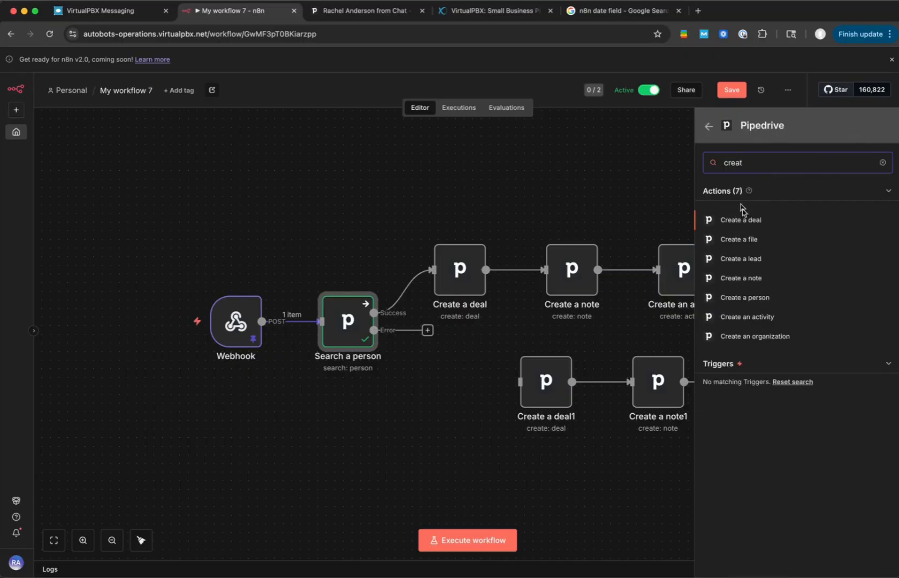
{"action": "left_click", "coordinate": [741, 297]}
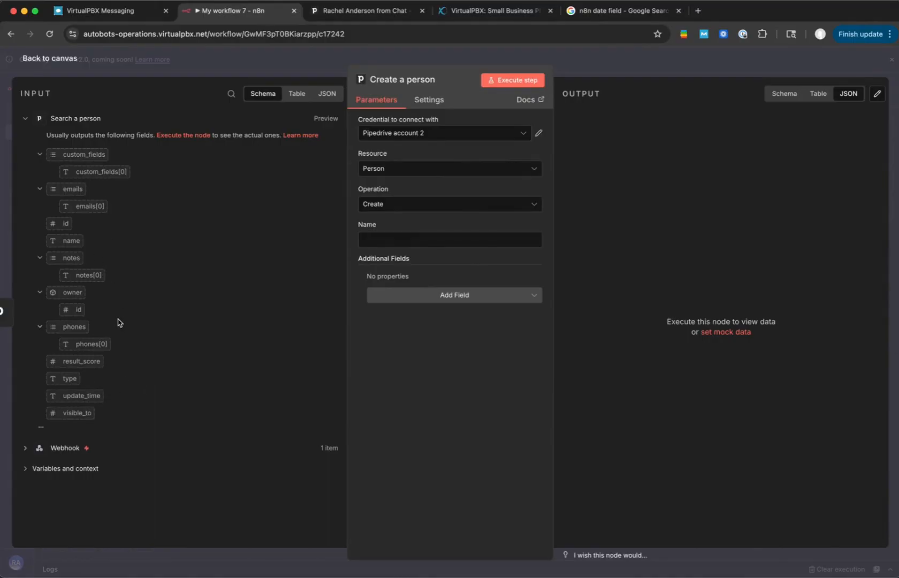
- Map the Webhook's body contact name to the Name field of the Create a person node
{"action": "left_click", "coordinate": [25, 448]}
{"action": "scroll", "coordinate": [164, 321], "scroll_direction": "down", "scroll_amount": 5}
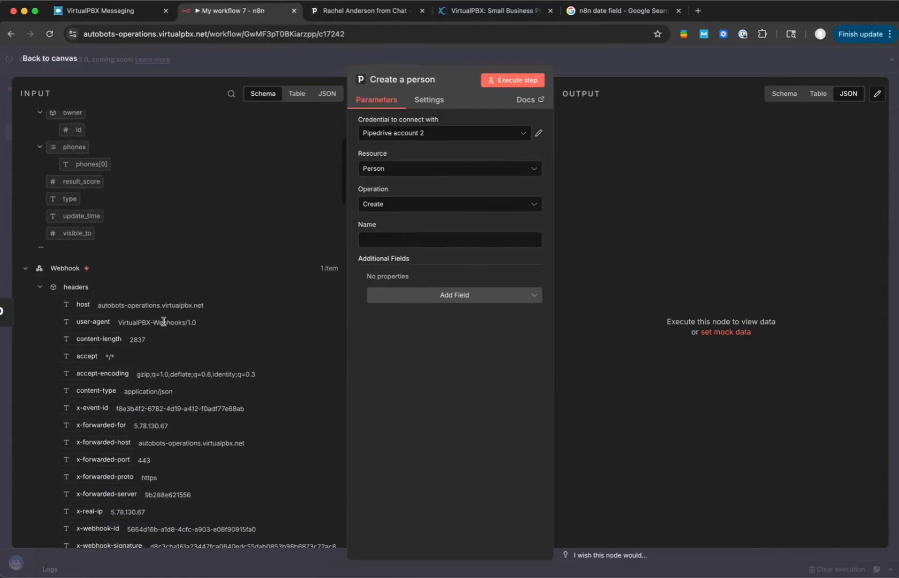
{"action": "scroll", "coordinate": [163, 321], "scroll_direction": "down", "scroll_amount": 3}
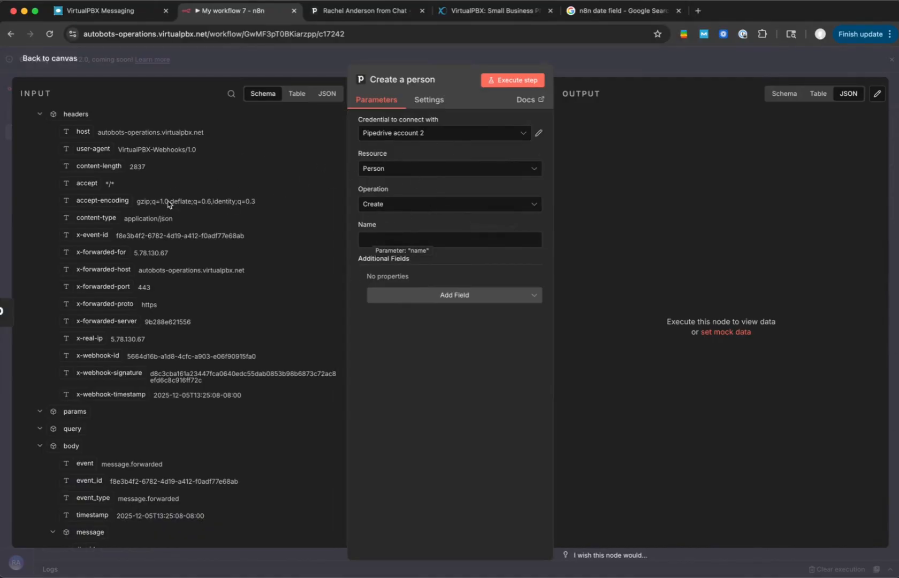
{"action": "scroll", "coordinate": [197, 243], "scroll_direction": "down", "scroll_amount": 5}
{"action": "scroll", "coordinate": [196, 243], "scroll_direction": "down", "scroll_amount": 15}
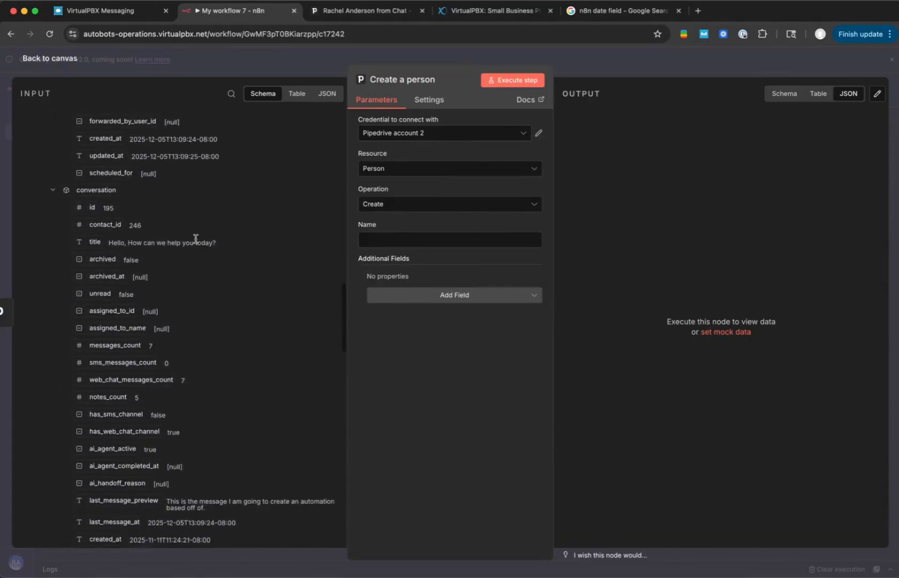
{"action": "scroll", "coordinate": [196, 238], "scroll_direction": "down", "scroll_amount": 2}
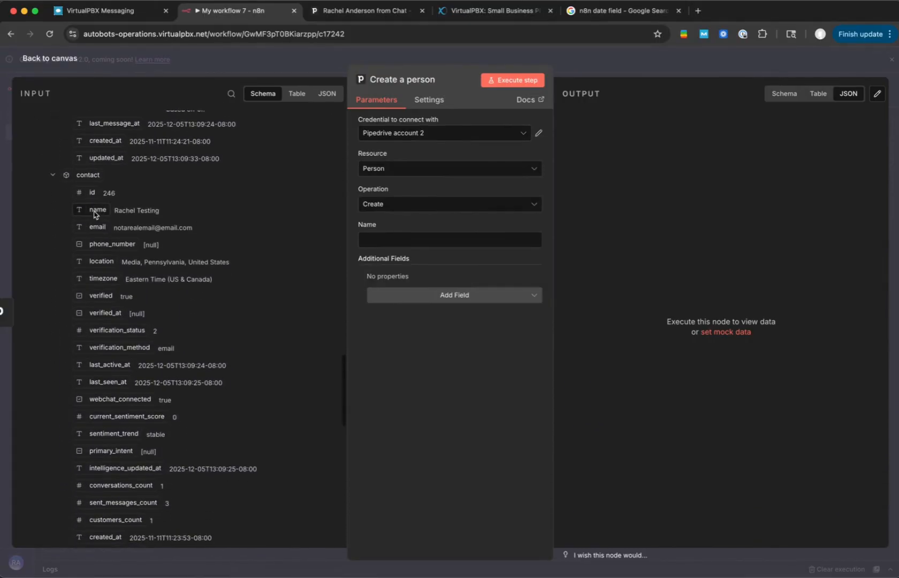
{"action": "left_click_drag", "start_coordinate": [97, 209], "coordinate": [446, 238]}
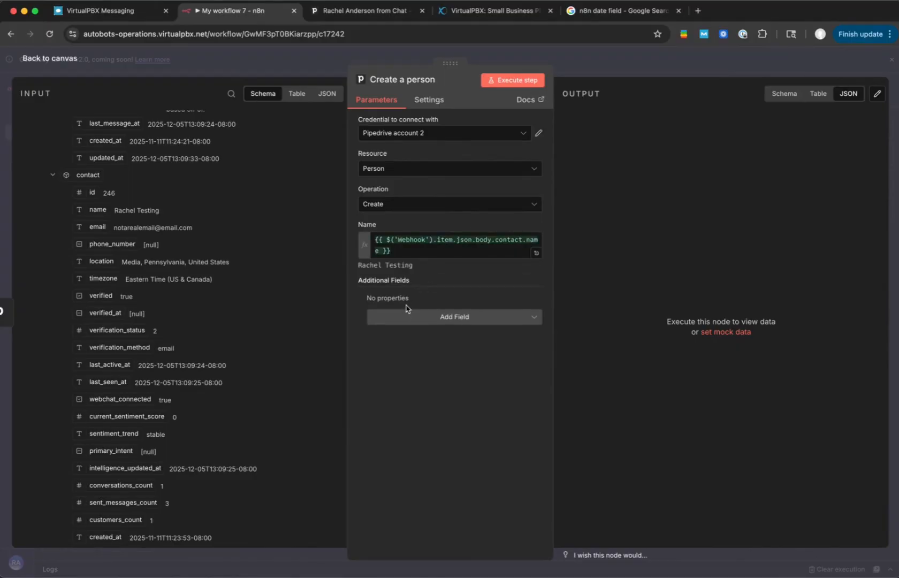
- Add an Email field to the Create a person node, mapped to the Webhook contact's email, keeping only one email item
{"action": "left_click", "coordinate": [440, 317]}
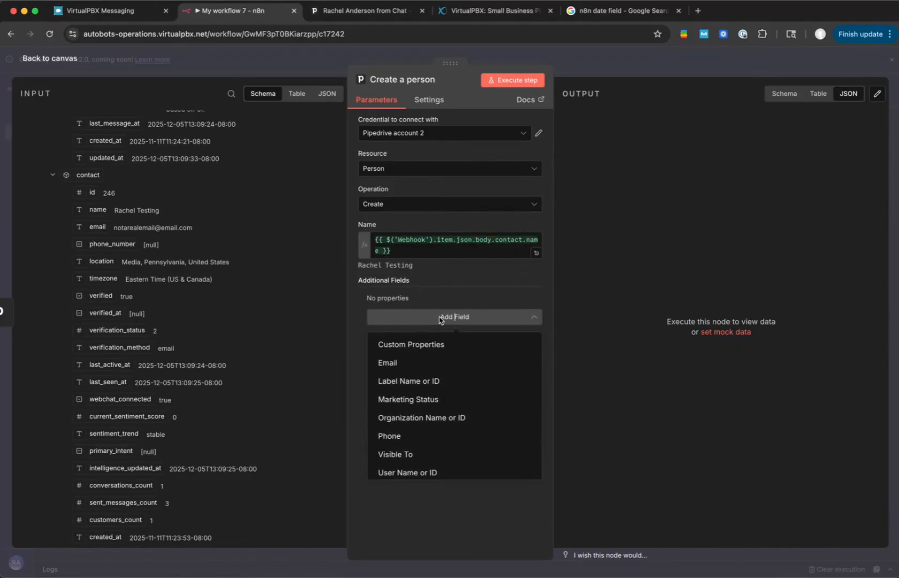
{"action": "left_click", "coordinate": [408, 362]}
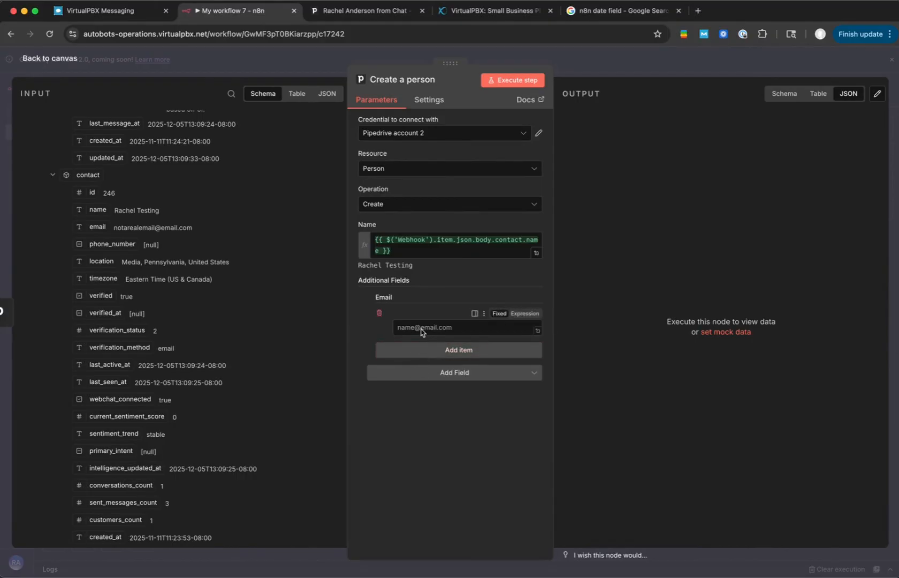
{"action": "left_click_drag", "start_coordinate": [98, 227], "coordinate": [406, 329]}
{"action": "left_click", "coordinate": [431, 371]}
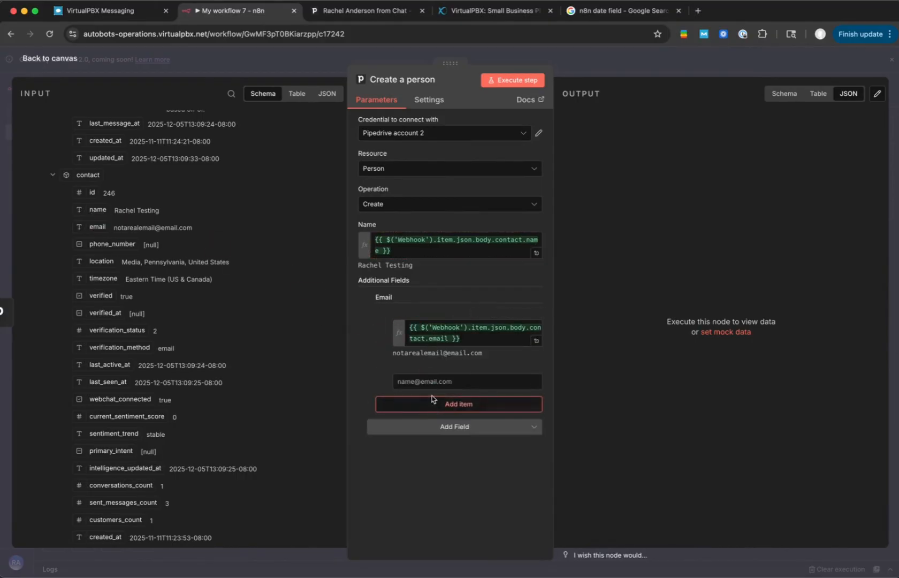
{"action": "left_click", "coordinate": [379, 367]}
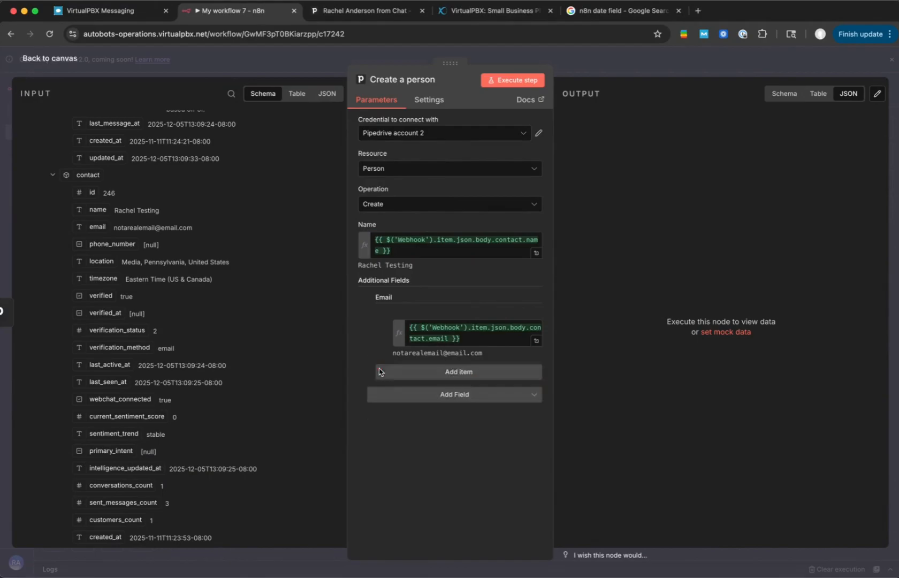
- Add a Label Name or ID field to the Create a person node and set it to Lead
{"action": "left_click", "coordinate": [451, 396]}
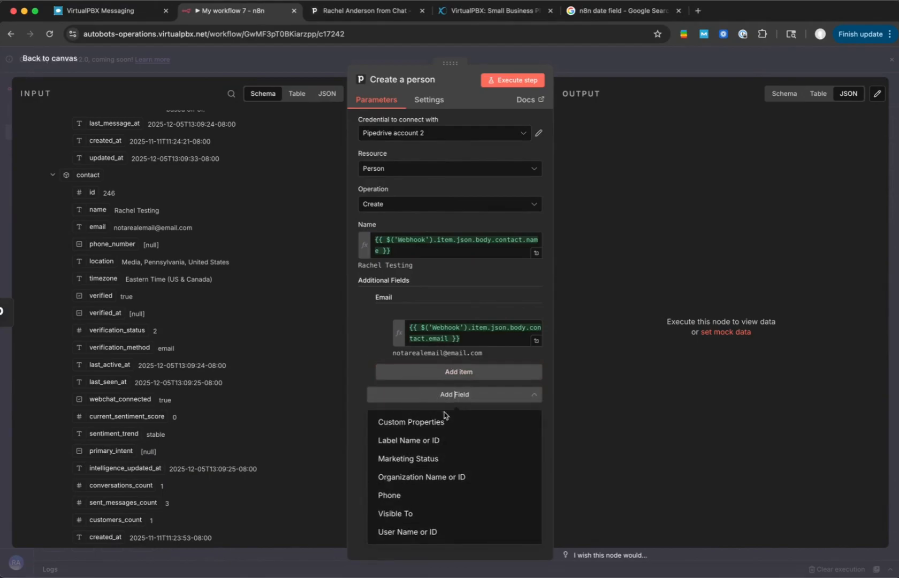
{"action": "left_click", "coordinate": [430, 440]}
{"action": "left_click", "coordinate": [430, 408]}
{"action": "scroll", "coordinate": [406, 503], "scroll_direction": "down", "scroll_amount": 2}
{"action": "left_click", "coordinate": [403, 515]}
- Add a Phone field to the Create a person node and map it to the Webhook contact's phone_number
{"action": "left_click", "coordinate": [429, 431]}
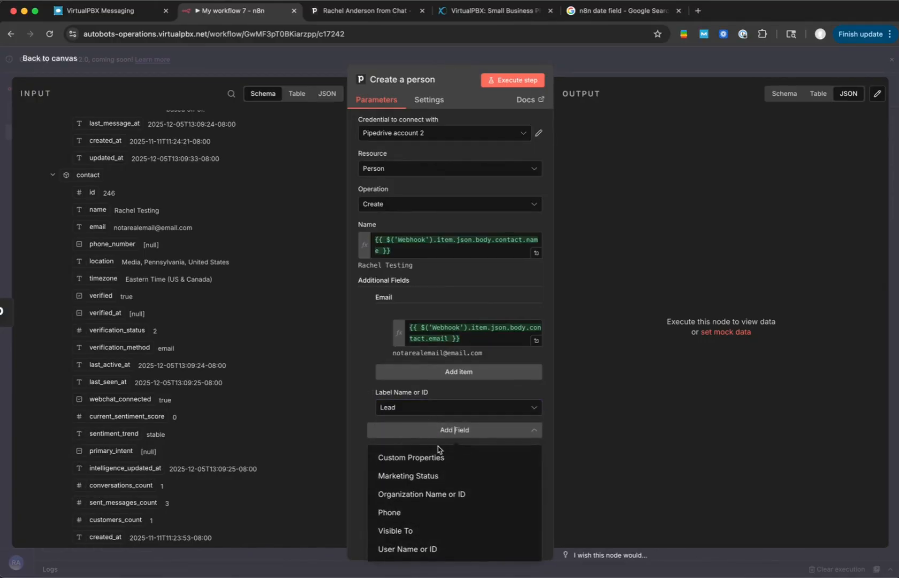
{"action": "left_click", "coordinate": [390, 513]}
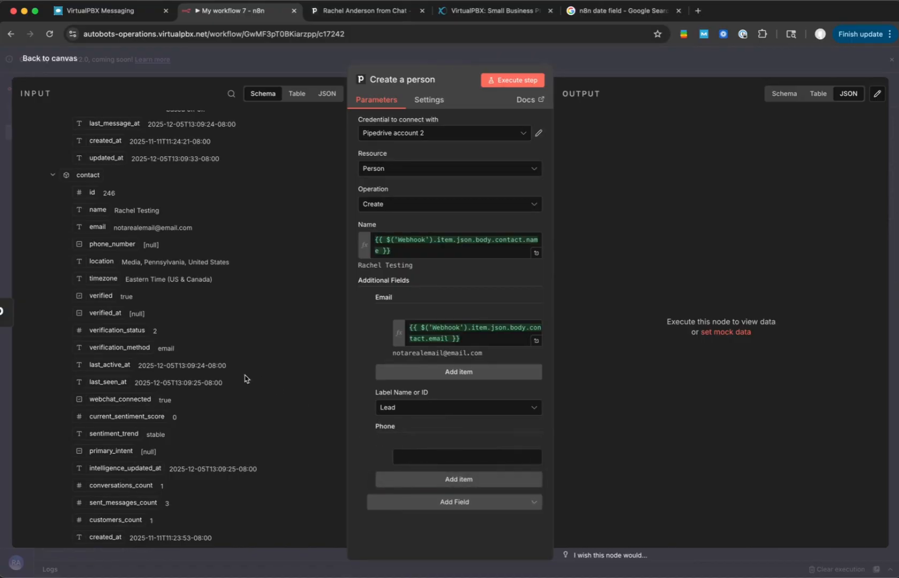
{"action": "scroll", "coordinate": [246, 379], "scroll_direction": "down", "scroll_amount": 3}
{"action": "scroll", "coordinate": [245, 379], "scroll_direction": "down", "scroll_amount": 8}
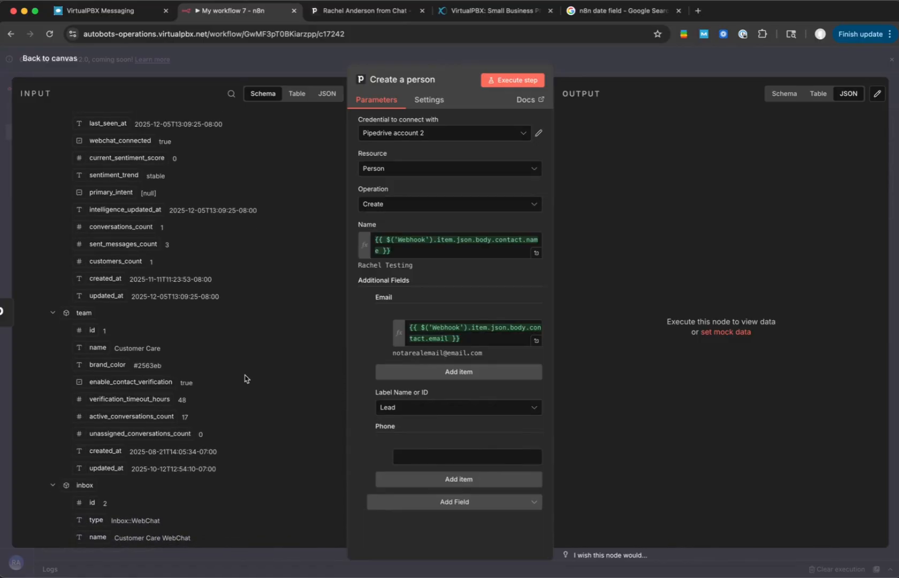
{"action": "scroll", "coordinate": [246, 379], "scroll_direction": "up", "scroll_amount": 1}
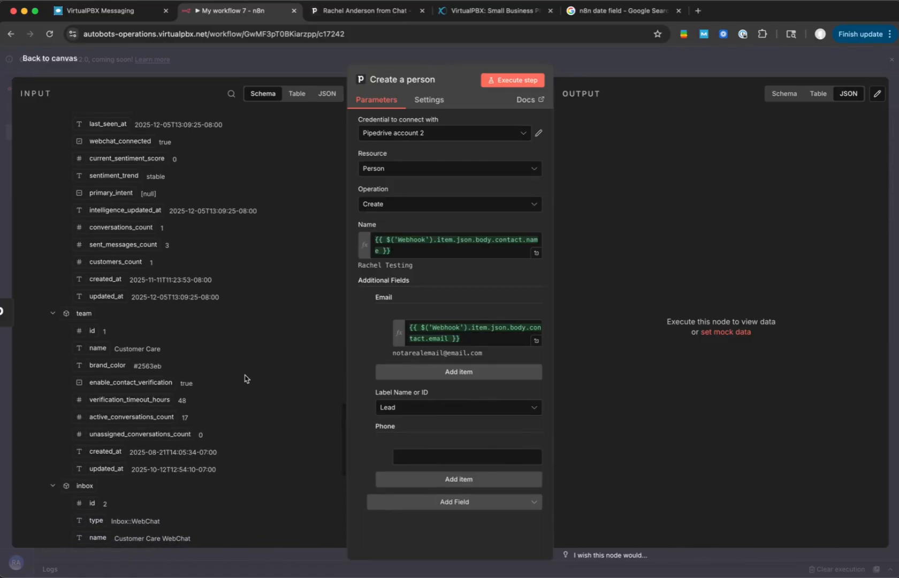
{"action": "scroll", "coordinate": [245, 379], "scroll_direction": "down", "scroll_amount": 10}
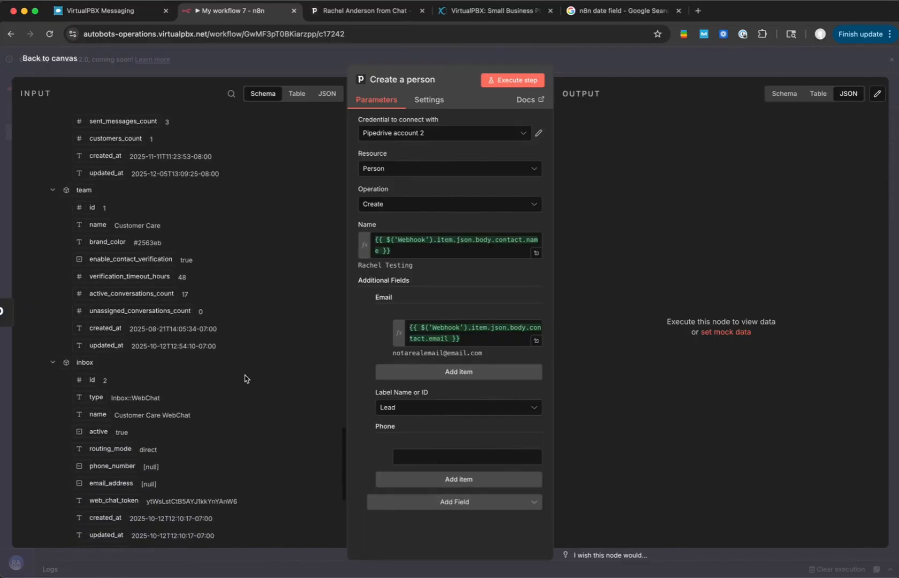
{"action": "scroll", "coordinate": [245, 379], "scroll_direction": "down", "scroll_amount": 1}
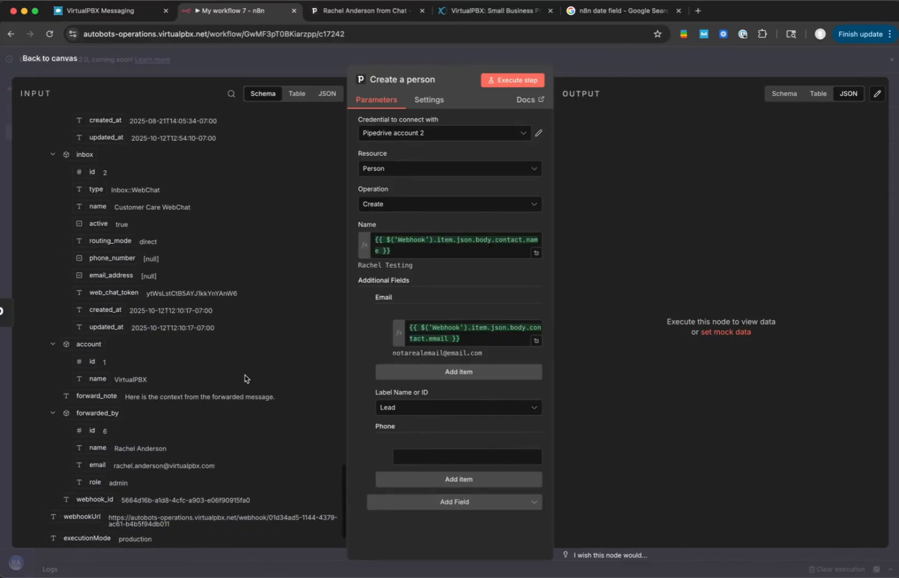
{"action": "scroll", "coordinate": [244, 379], "scroll_direction": "down", "scroll_amount": 2}
{"action": "scroll", "coordinate": [245, 379], "scroll_direction": "up", "scroll_amount": 9}
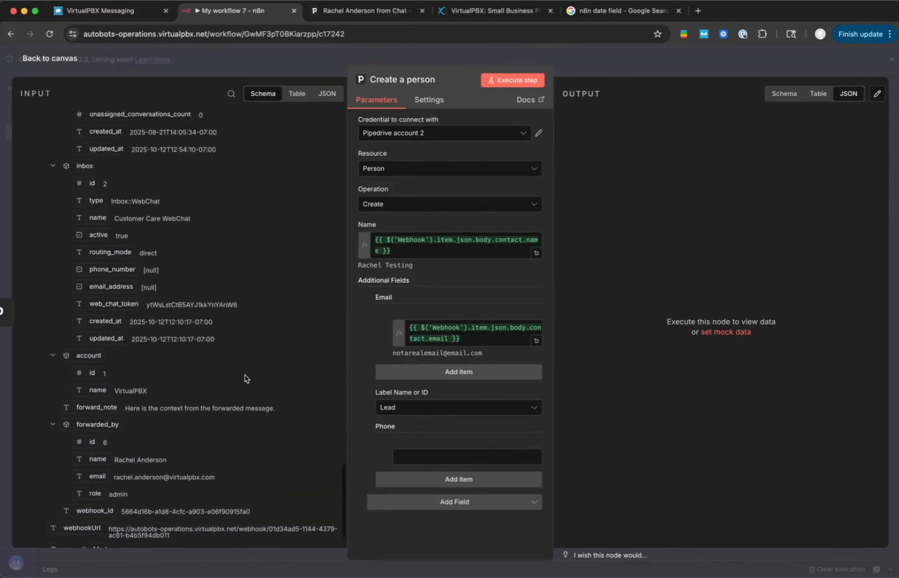
{"action": "scroll", "coordinate": [245, 379], "scroll_direction": "up", "scroll_amount": 1}
{"action": "scroll", "coordinate": [244, 379], "scroll_direction": "up", "scroll_amount": 1}
{"action": "scroll", "coordinate": [245, 379], "scroll_direction": "up", "scroll_amount": 6}
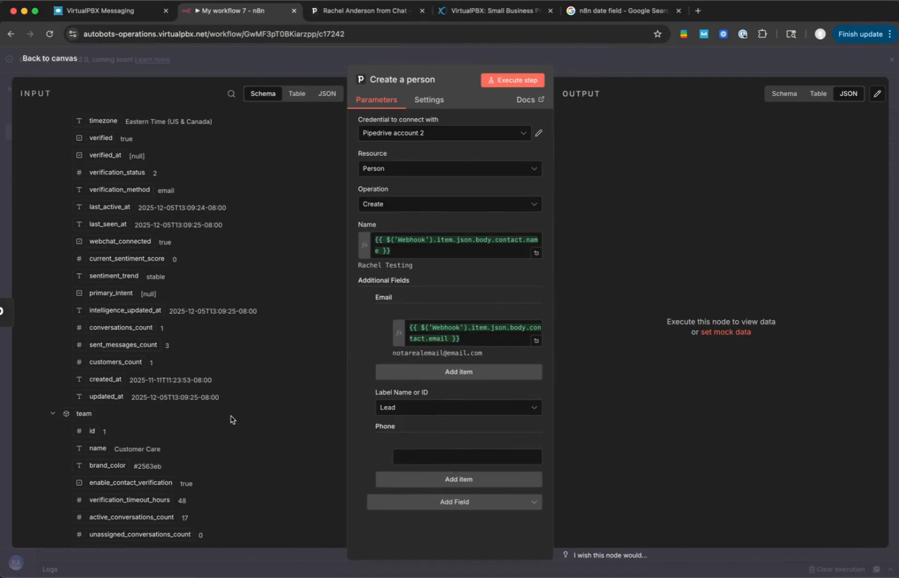
{"action": "scroll", "coordinate": [233, 417], "scroll_direction": "up", "scroll_amount": 2}
{"action": "scroll", "coordinate": [233, 419], "scroll_direction": "up", "scroll_amount": 5}
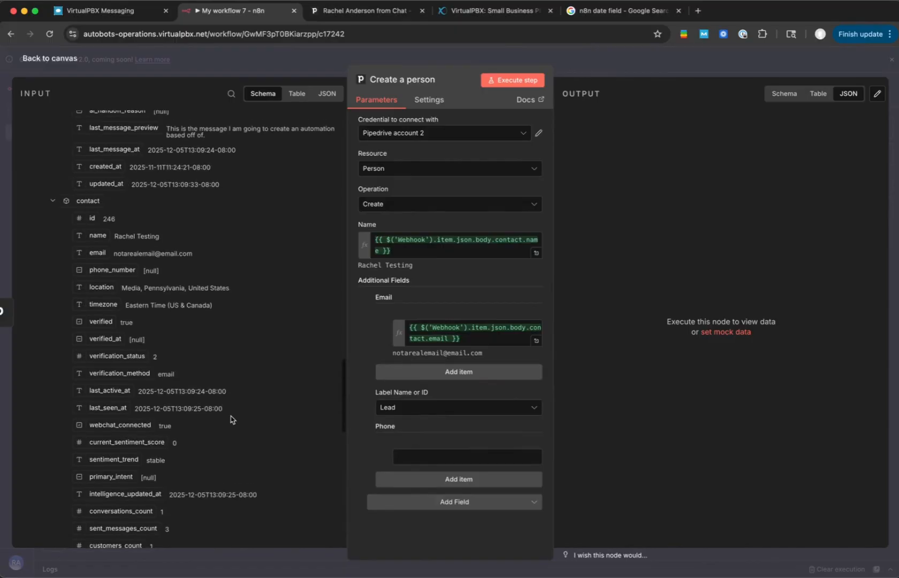
{"action": "scroll", "coordinate": [233, 418], "scroll_direction": "up", "scroll_amount": 1}
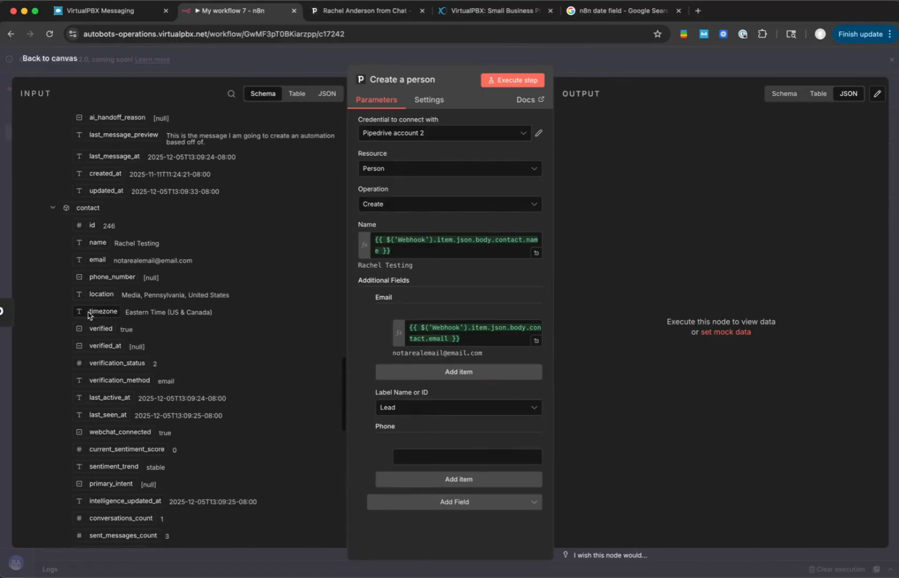
{"action": "left_click_drag", "start_coordinate": [111, 280], "coordinate": [422, 459]}
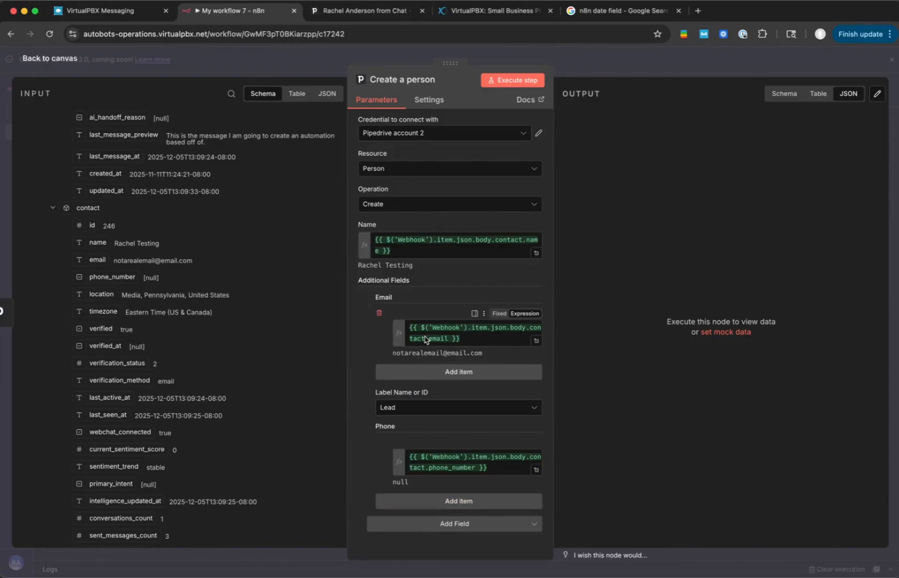
- Add a User Name or ID field to the Create a person node and choose the contact owner's name
{"action": "left_click", "coordinate": [443, 523]}
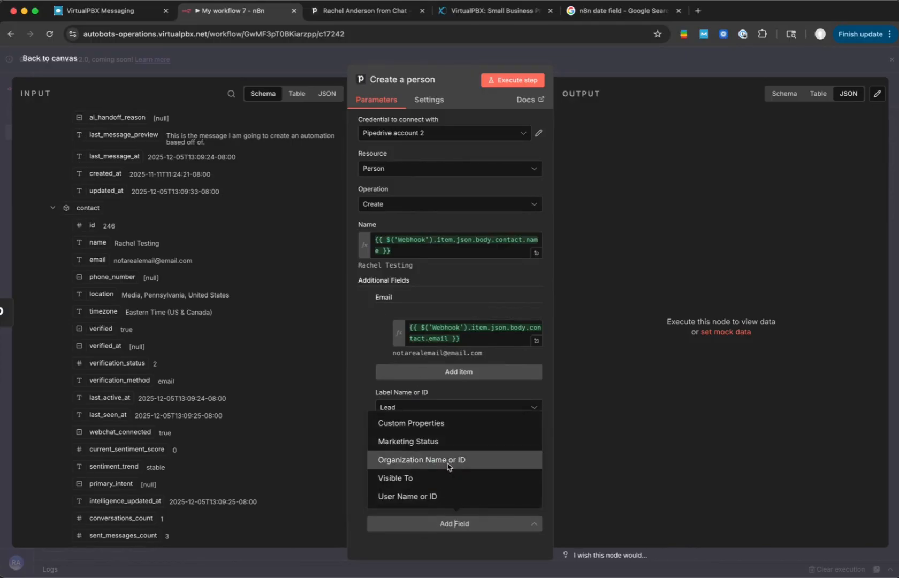
{"action": "left_click", "coordinate": [426, 496]}
{"action": "left_click", "coordinate": [419, 510]}
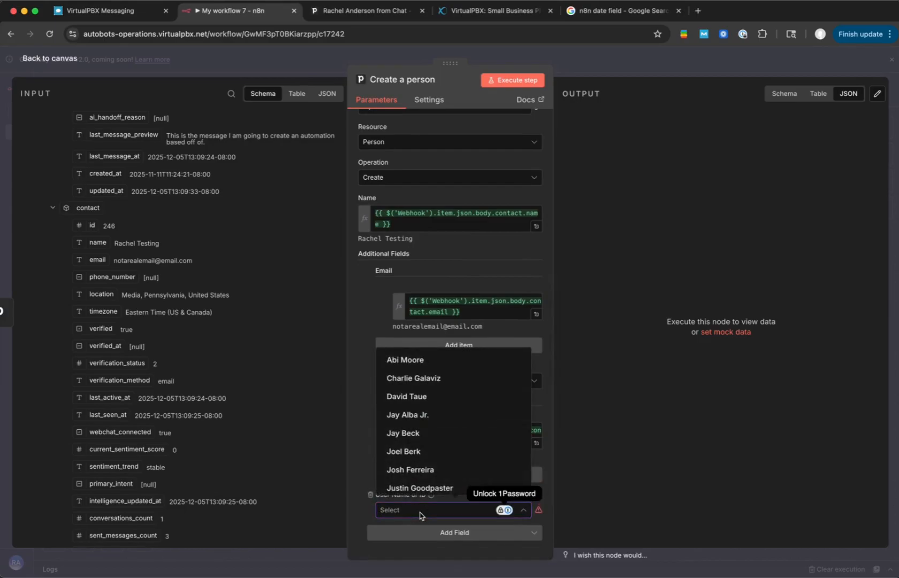
{"action": "left_click", "coordinate": [419, 487]}
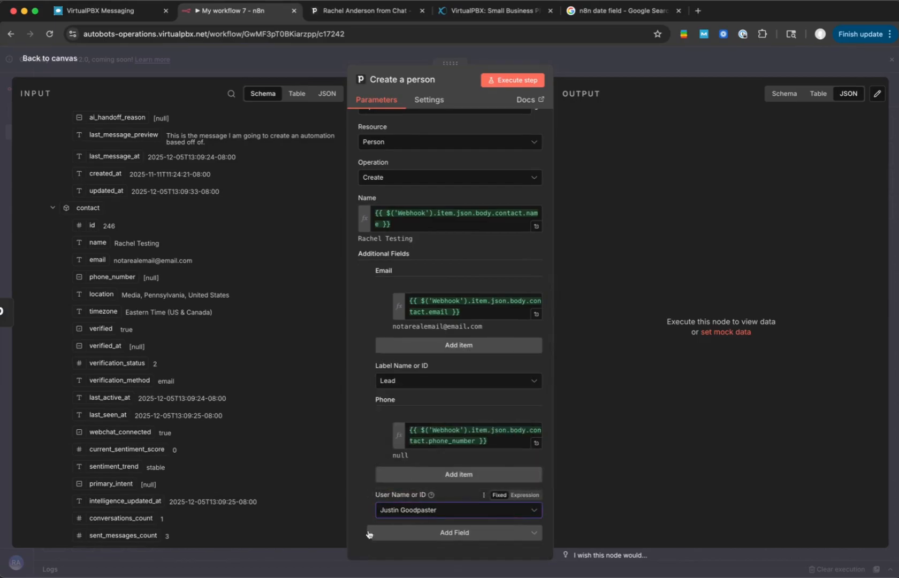
- Add a custom property to the Create a person node with Lead Entry Point as the property and Chat as its value
{"action": "left_click", "coordinate": [403, 535]}
{"action": "left_click", "coordinate": [417, 450]}
{"action": "scroll", "coordinate": [412, 458], "scroll_direction": "down", "scroll_amount": 2}
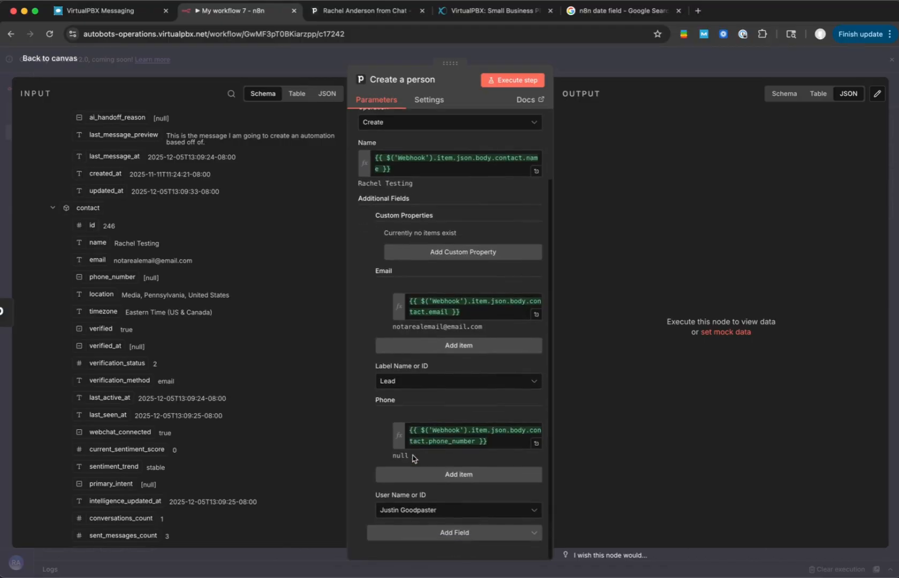
{"action": "left_click", "coordinate": [404, 539]}
{"action": "left_click", "coordinate": [408, 534]}
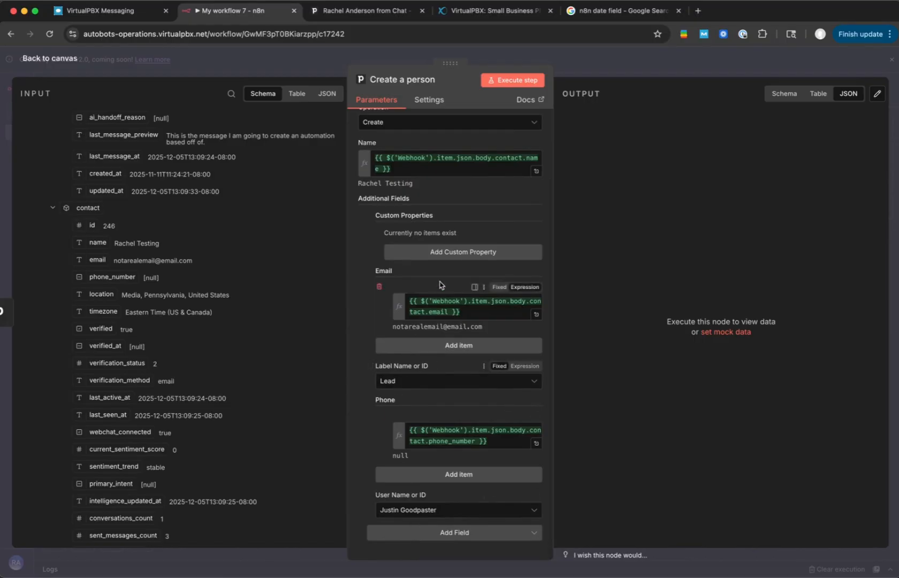
{"action": "left_click", "coordinate": [445, 253]}
{"action": "left_click", "coordinate": [445, 249]}
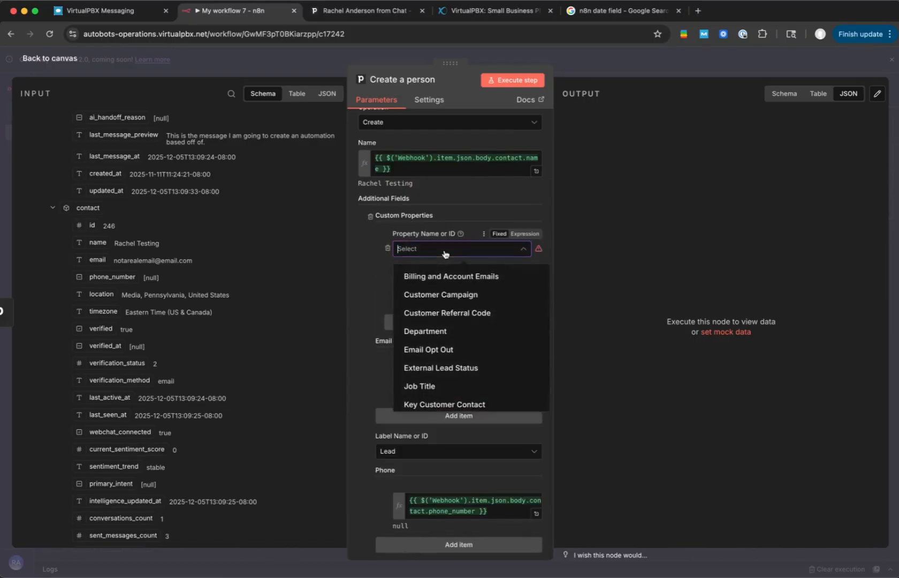
{"action": "scroll", "coordinate": [445, 254], "scroll_direction": "down", "scroll_amount": 2}
{"action": "scroll", "coordinate": [445, 305], "scroll_direction": "down", "scroll_amount": 5}
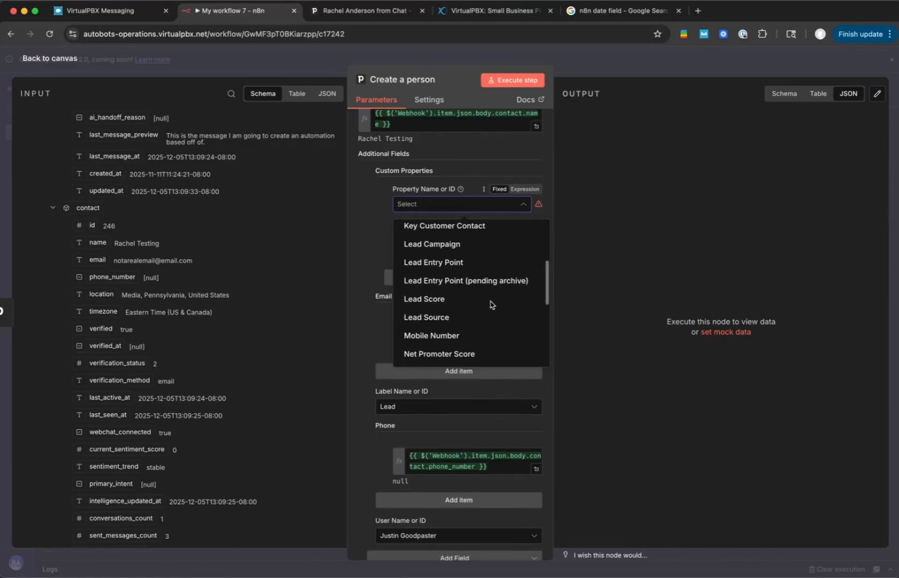
{"action": "left_click", "coordinate": [450, 261]}
{"action": "type", "text": "Chat"}
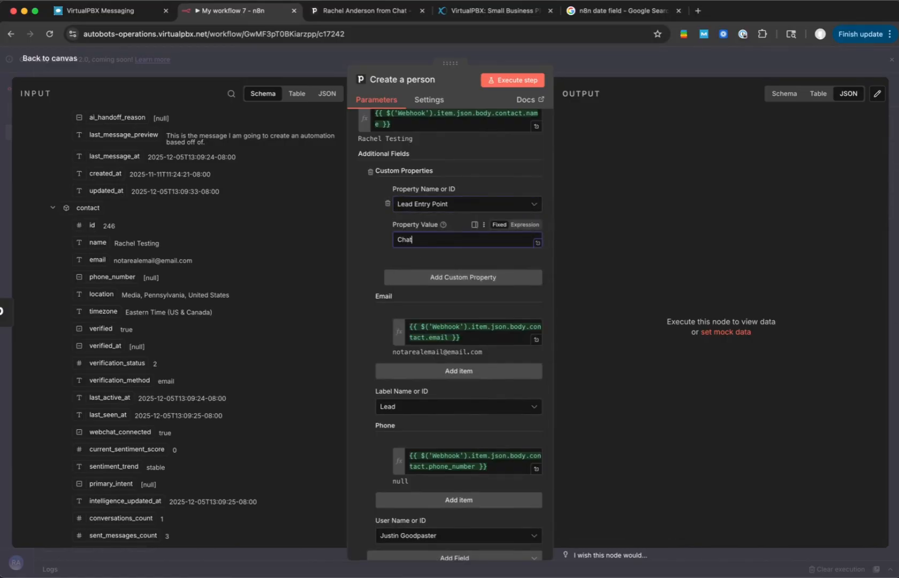
{"action": "left_click", "coordinate": [449, 279]}
{"action": "left_click", "coordinate": [442, 303]}
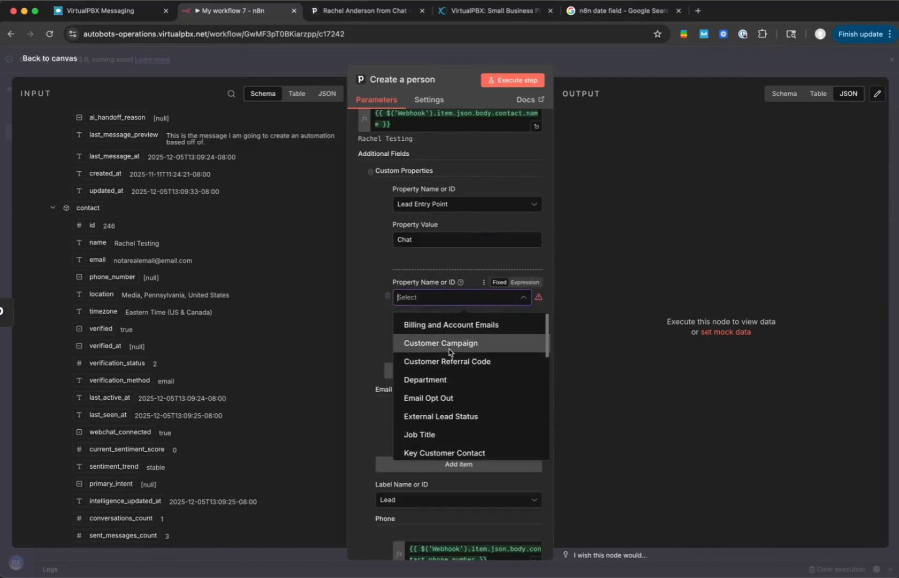
{"action": "scroll", "coordinate": [449, 347], "scroll_direction": "down", "scroll_amount": 3}
{"action": "scroll", "coordinate": [450, 353], "scroll_direction": "down", "scroll_amount": 5}
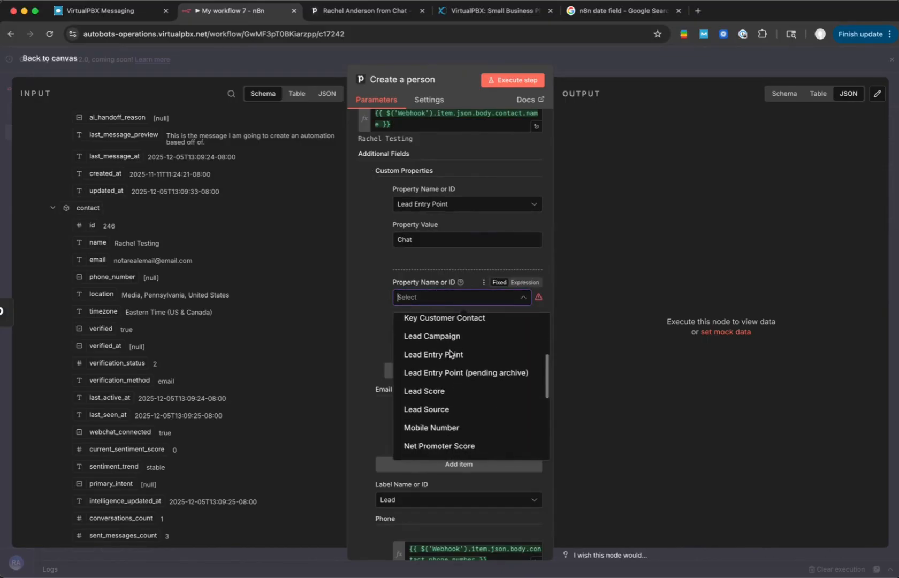
{"action": "scroll", "coordinate": [450, 354], "scroll_direction": "down", "scroll_amount": 5}
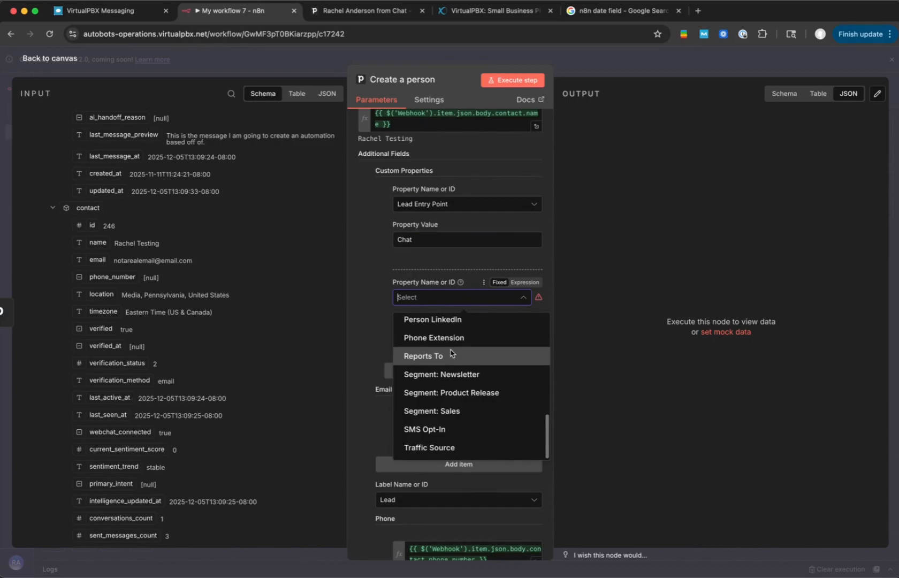
{"action": "left_click", "coordinate": [388, 302]}
{"action": "left_click", "coordinate": [388, 296]}
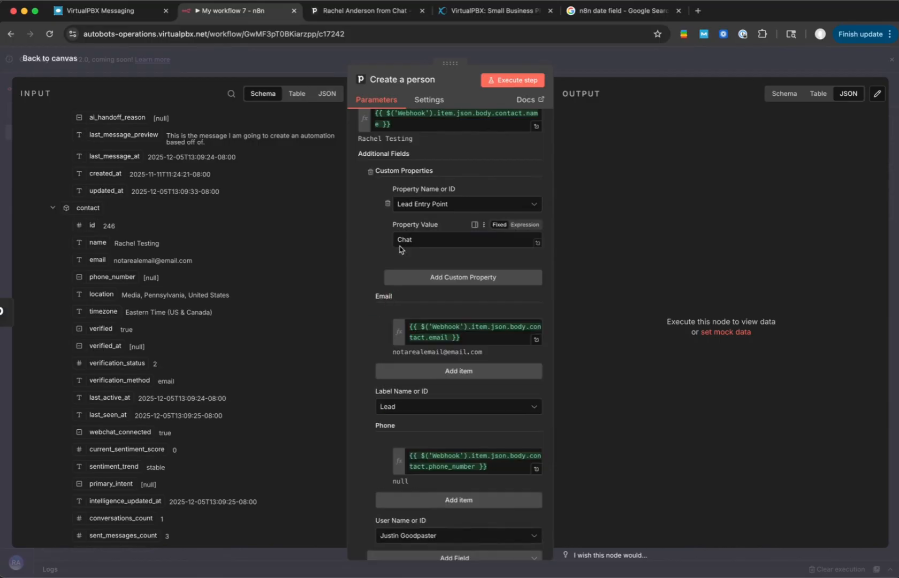
- Review the configured fields of the Create a person node and return to the workflow canvas
{"action": "scroll", "coordinate": [400, 250], "scroll_direction": "up", "scroll_amount": 5}
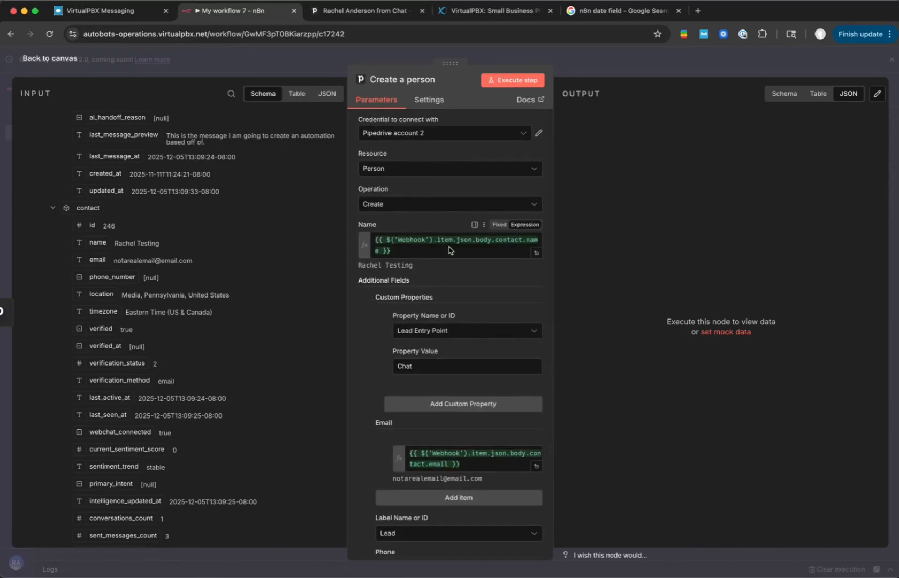
{"action": "scroll", "coordinate": [418, 267], "scroll_direction": "down", "scroll_amount": 2}
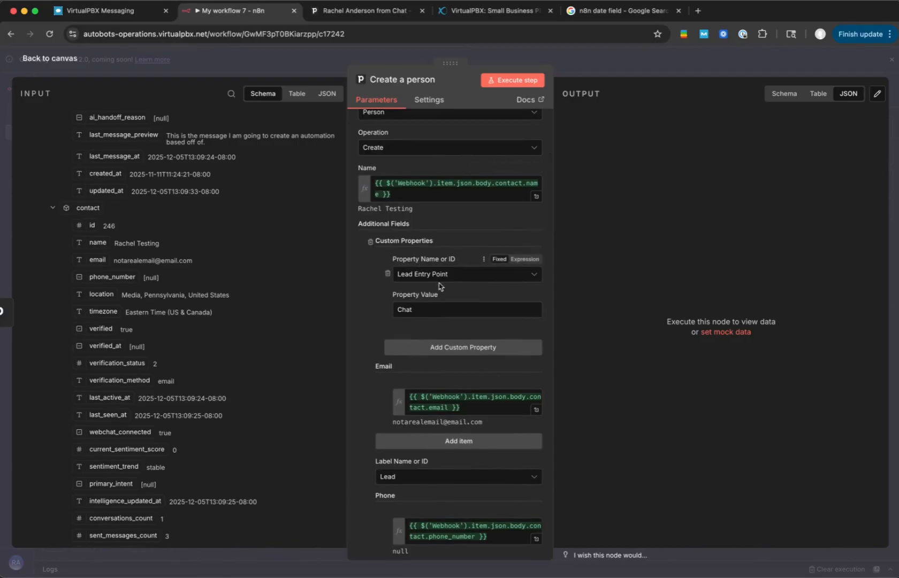
{"action": "scroll", "coordinate": [441, 238], "scroll_direction": "down", "scroll_amount": 3}
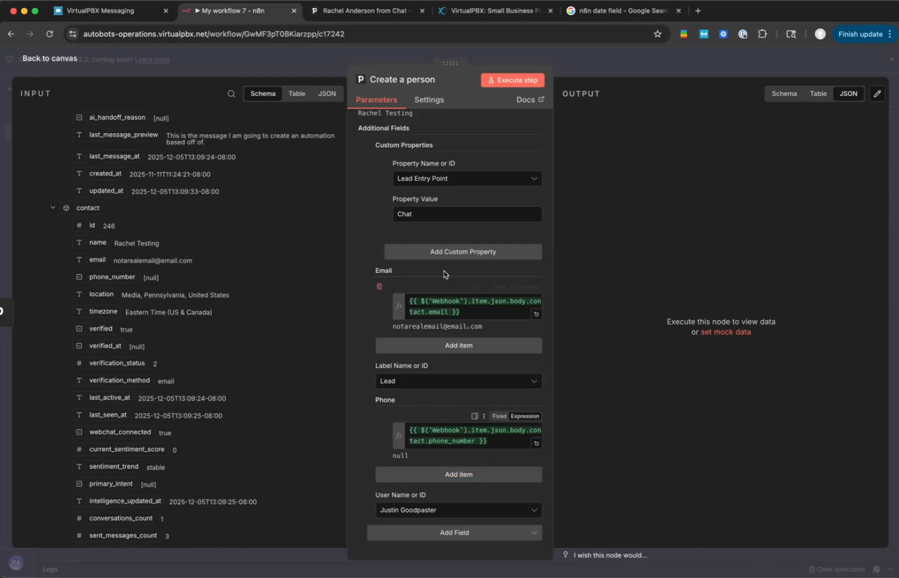
{"action": "left_click", "coordinate": [510, 81]}
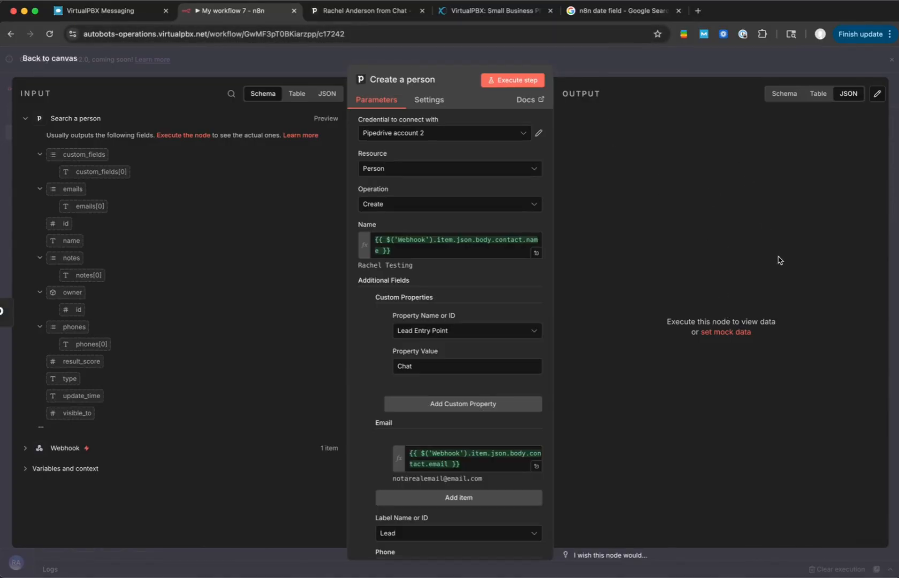
{"action": "left_click", "coordinate": [645, 67]}
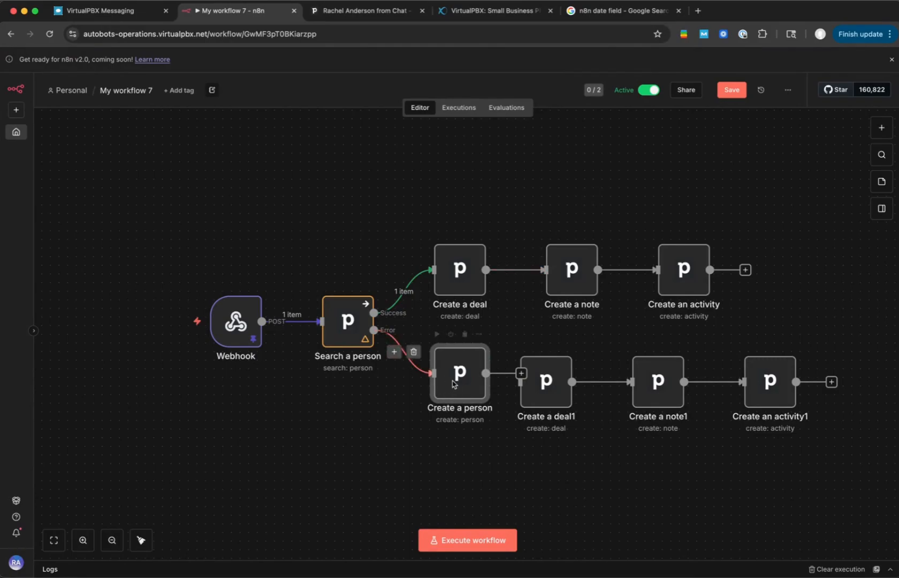
- Turn off Return All in the Search a person node and execute the step
{"action": "double_click", "coordinate": [347, 320]}
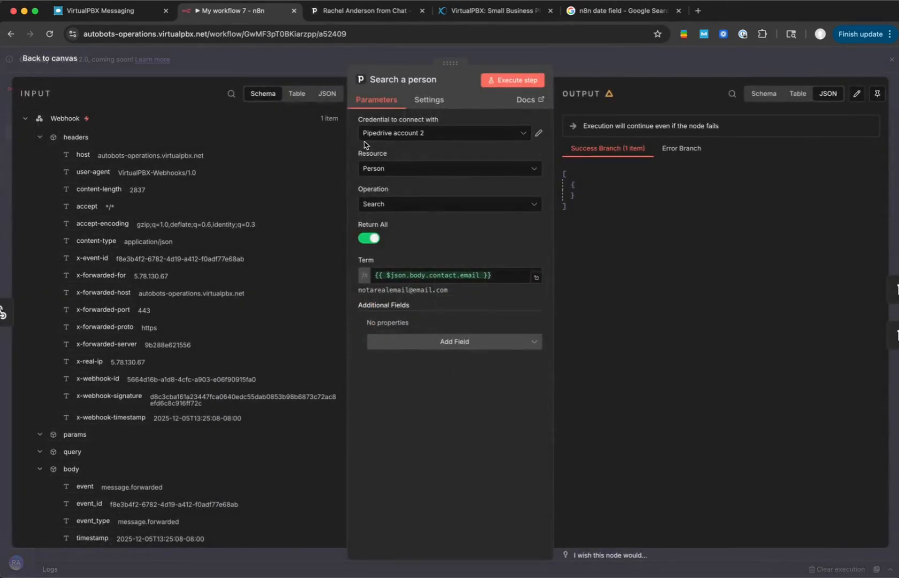
{"action": "left_click", "coordinate": [369, 238]}
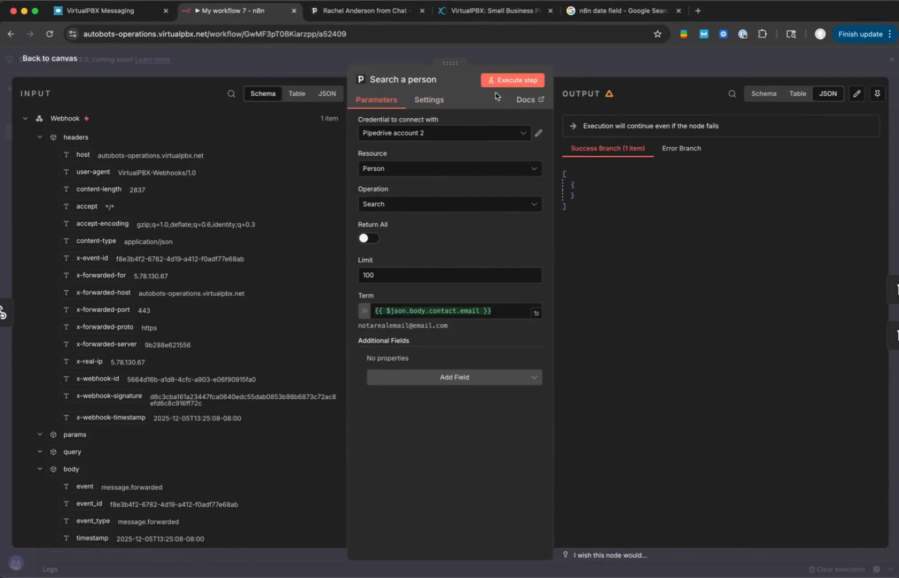
{"action": "left_click", "coordinate": [515, 89]}
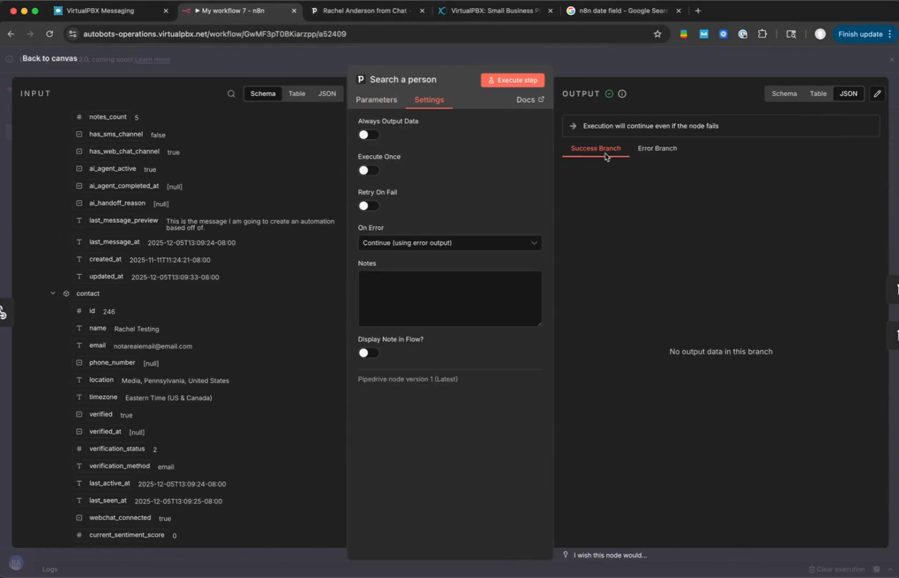
- Run the Search a person node with Always Output Data enabled, and set its On Error option to Continue
{"action": "left_click", "coordinate": [377, 134]}
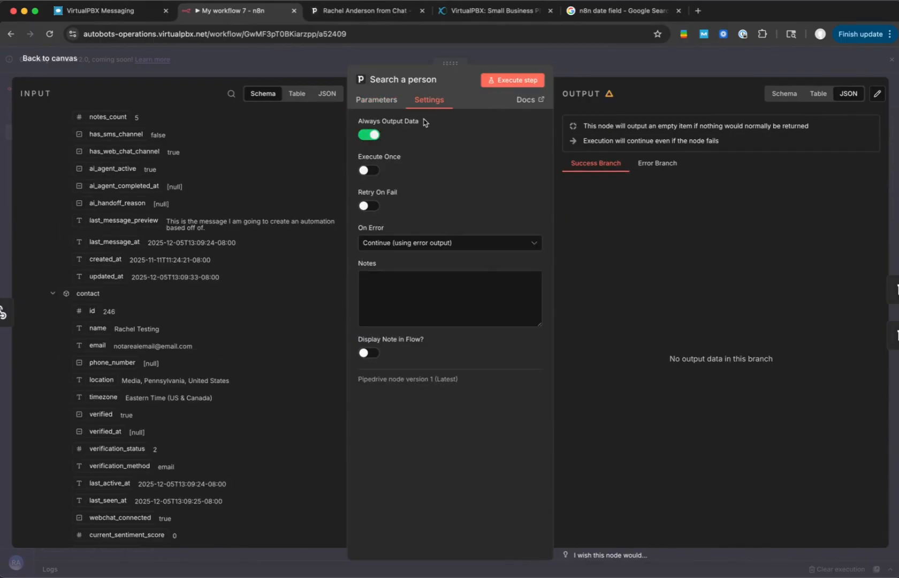
{"action": "left_click", "coordinate": [517, 86]}
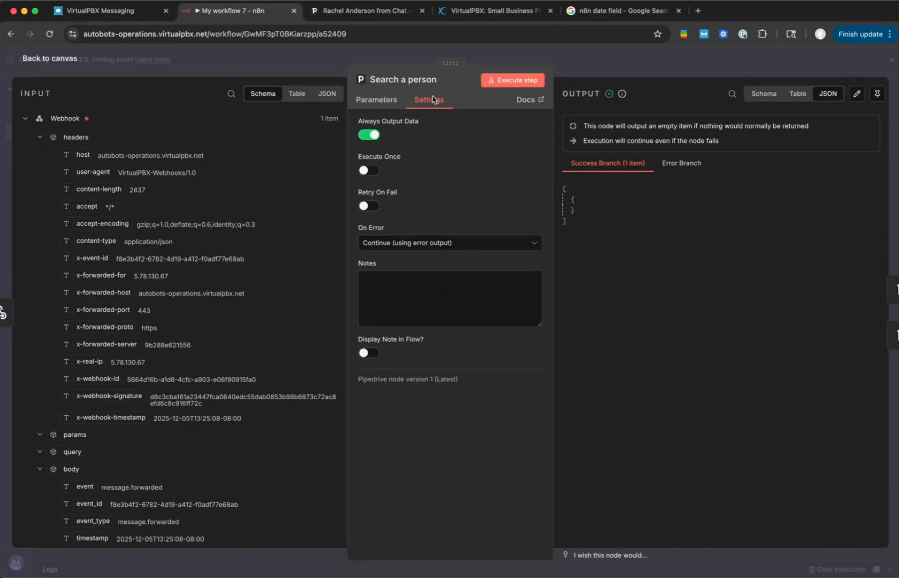
{"action": "left_click", "coordinate": [408, 242]}
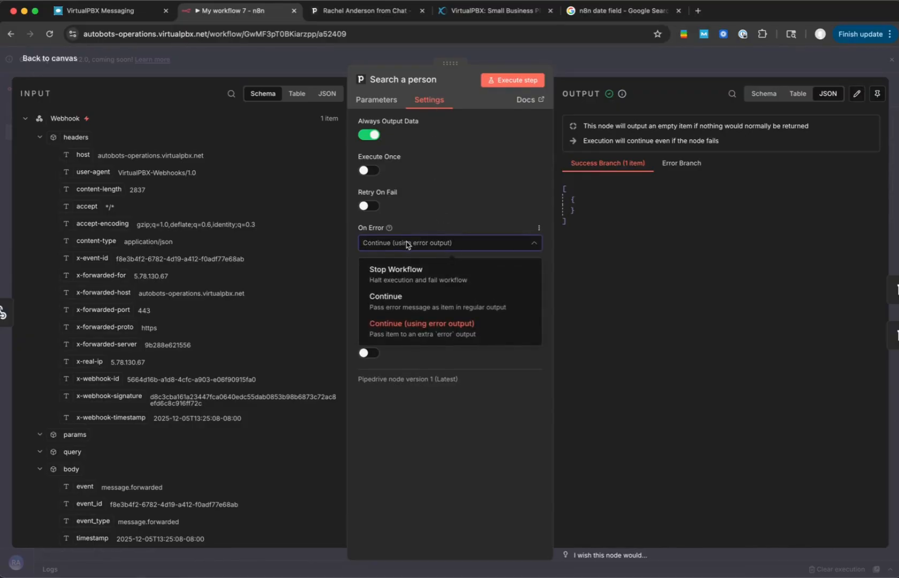
{"action": "left_click", "coordinate": [398, 298]}
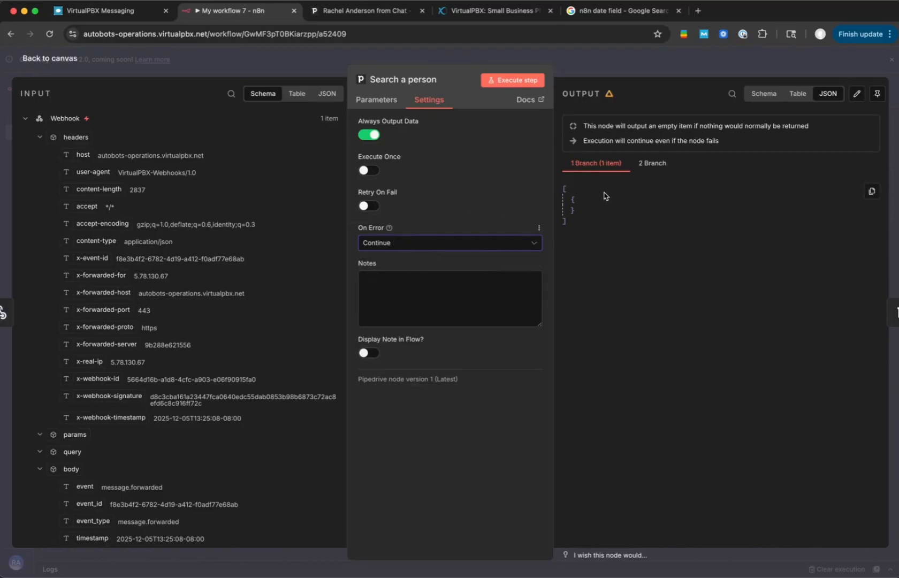
- Run the Search a person node again and move the Webhook and Search a person nodes farther from the Create nodes
{"action": "left_click", "coordinate": [511, 80]}
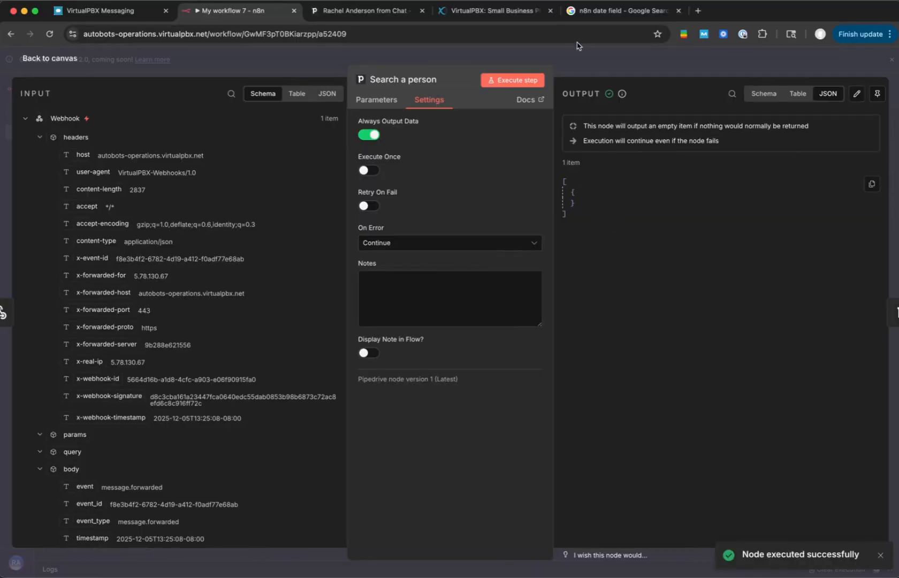
{"action": "left_click", "coordinate": [592, 64]}
{"action": "left_click_drag", "start_coordinate": [349, 264], "coordinate": [201, 349]}
{"action": "left_click_drag", "start_coordinate": [333, 313], "coordinate": [167, 321]}
{"action": "left_click_drag", "start_coordinate": [322, 317], "coordinate": [271, 317]}
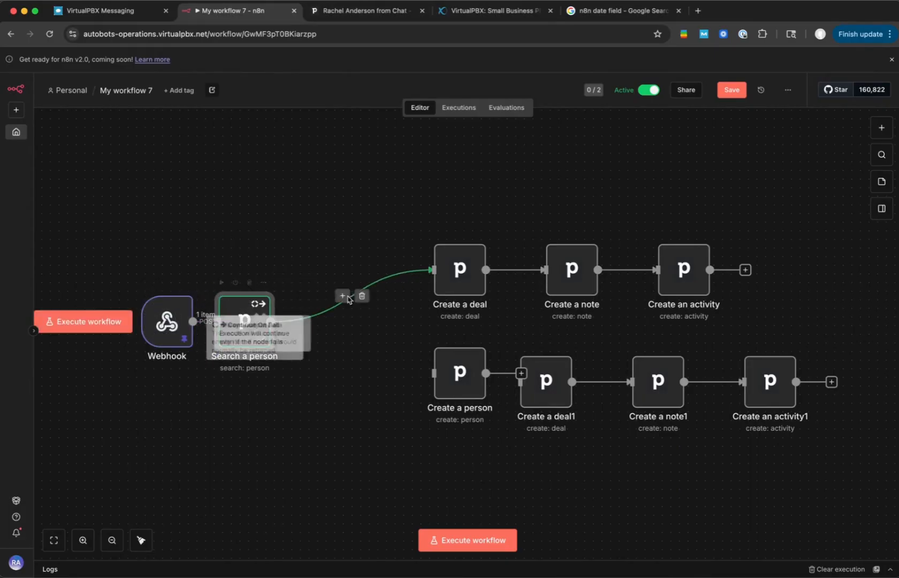
- Remove the connection from Search a person to Create a deal and add an If node after Search a person
{"action": "left_click", "coordinate": [360, 297]}
{"action": "left_click_drag", "start_coordinate": [249, 327], "coordinate": [276, 327]}
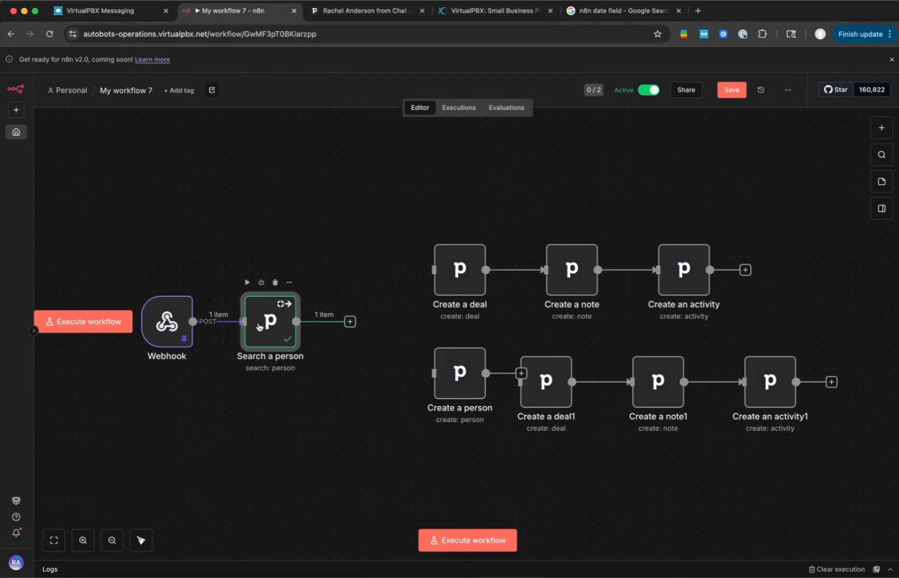
{"action": "left_click", "coordinate": [350, 323]}
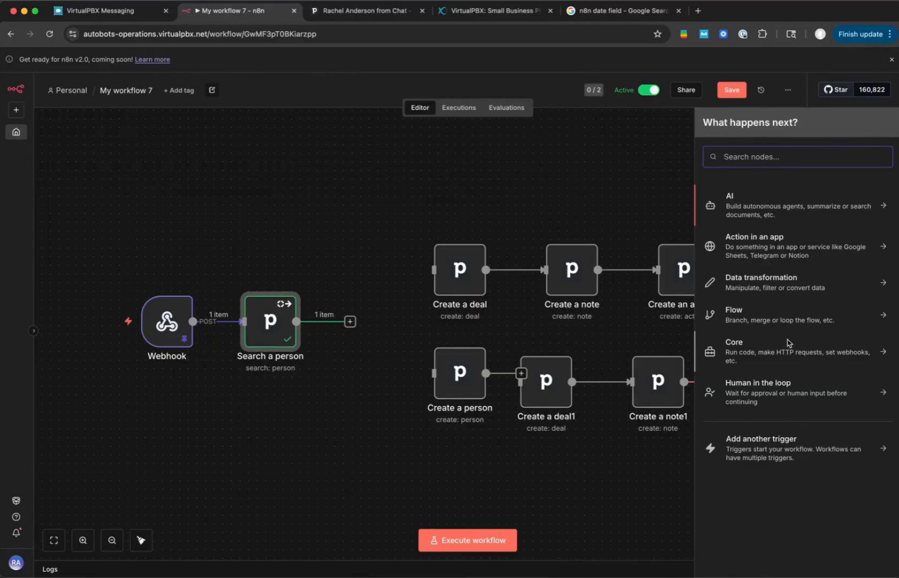
{"action": "left_click", "coordinate": [779, 318]}
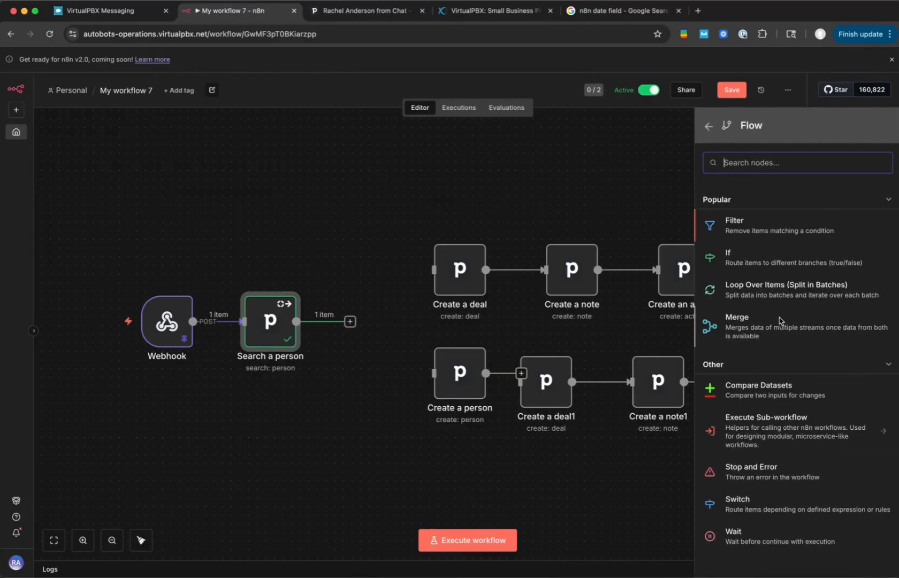
{"action": "left_click", "coordinate": [752, 262]}
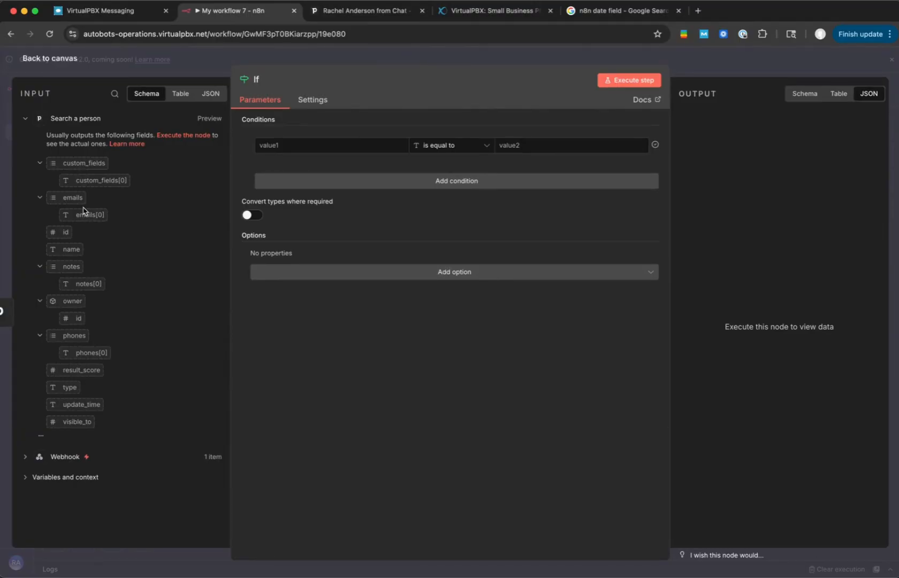
- Set the If condition to check that the id from Search a person exists, using the String comparison
{"action": "mouse_move", "coordinate": [41, 437]}
{"action": "left_click_drag", "start_coordinate": [62, 236], "coordinate": [291, 145]}
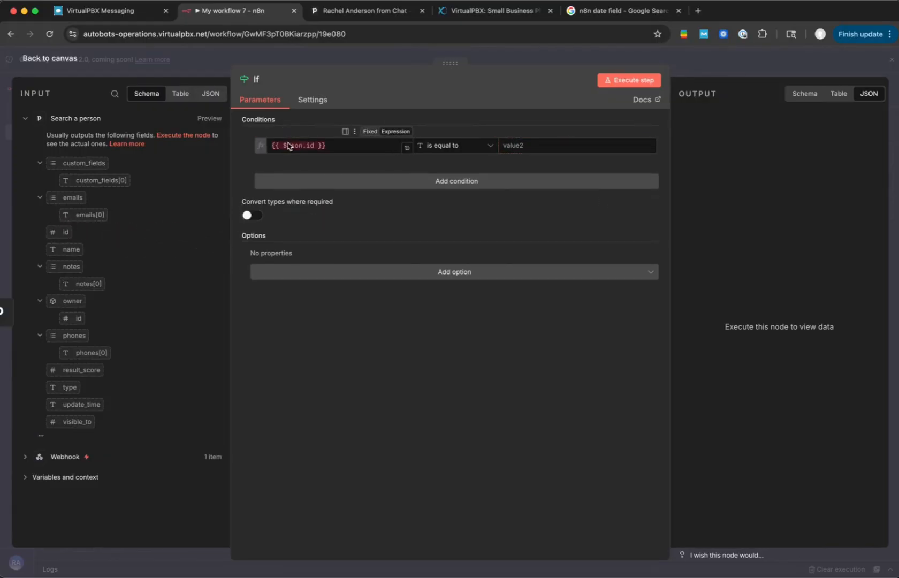
{"action": "left_click", "coordinate": [478, 147]}
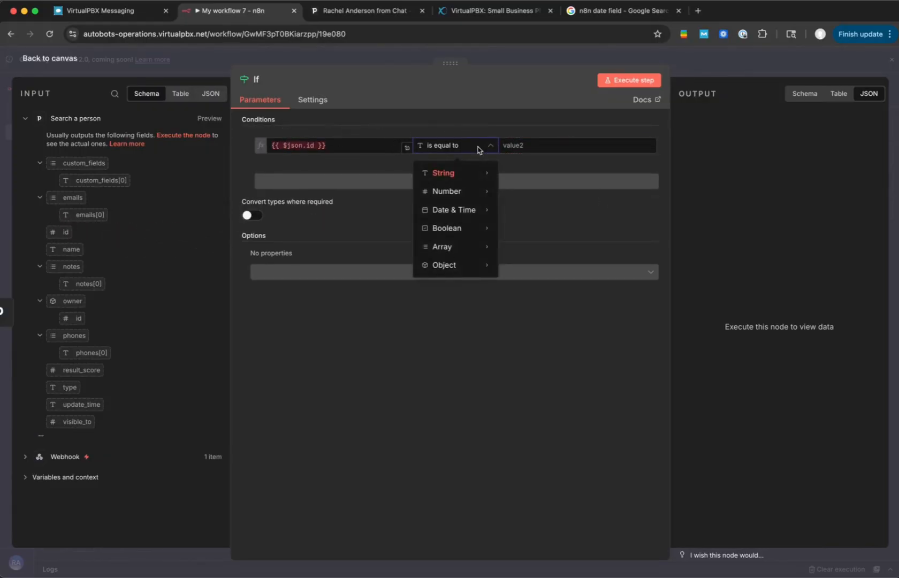
{"action": "mouse_move", "coordinate": [478, 172]}
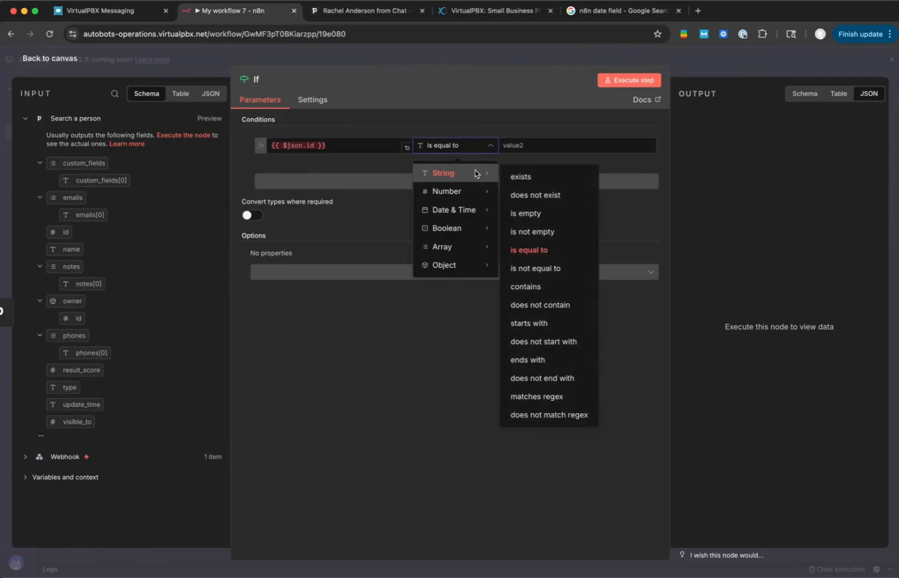
{"action": "left_click", "coordinate": [518, 175]}
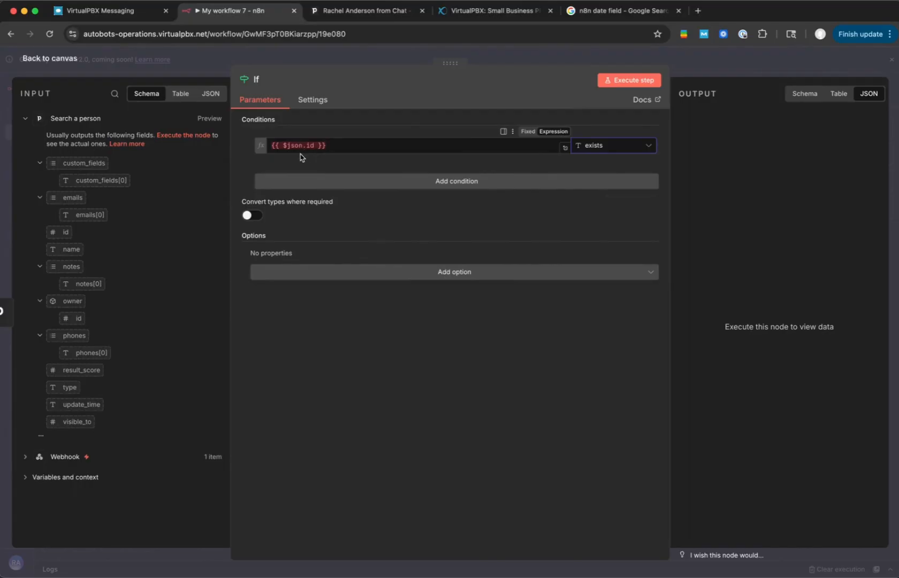
- Execute the If node, view its False Branch output, and return to the workflow canvas
{"action": "left_click", "coordinate": [634, 80]}
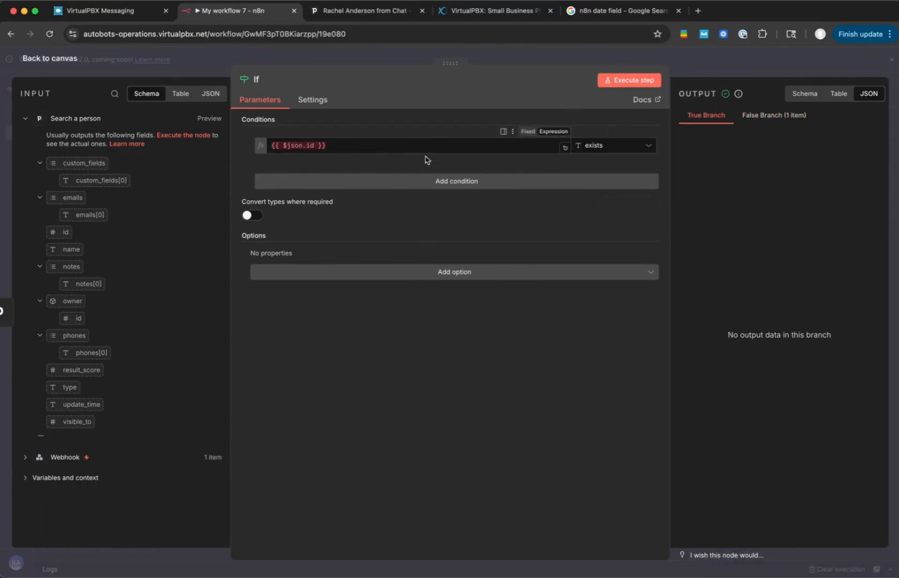
{"action": "left_click", "coordinate": [770, 121]}
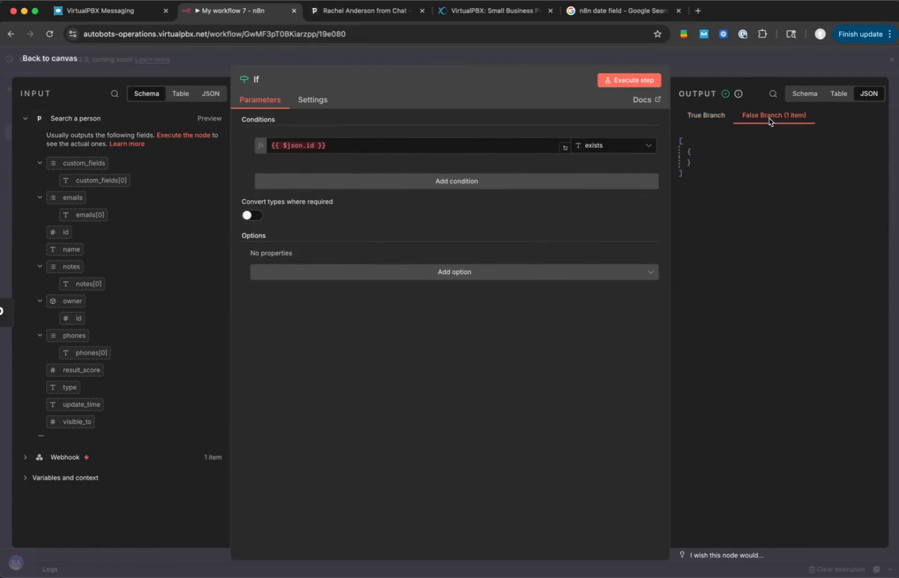
{"action": "left_click", "coordinate": [675, 68]}
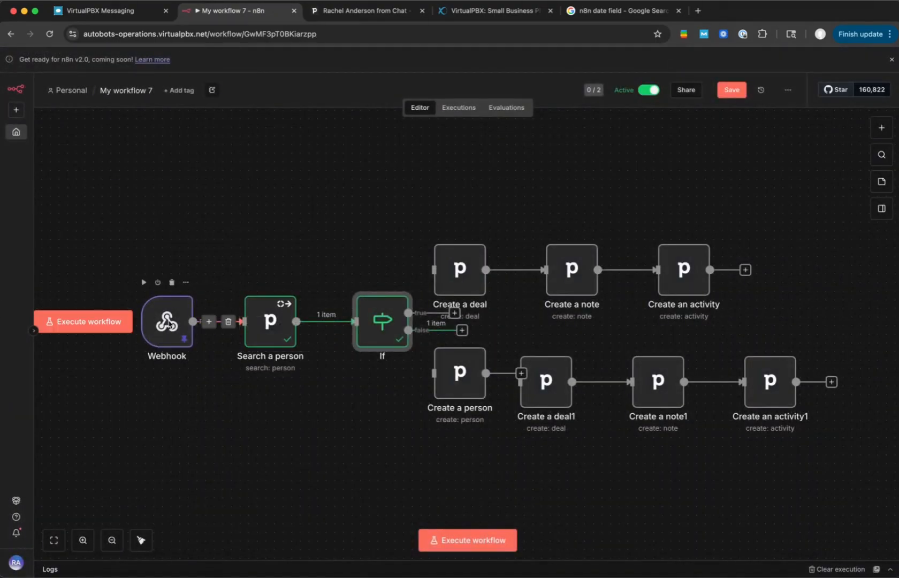
- Edit the Webhook node's pinned output, replacing the contact's email with a VirtualPBX contact's email address, and save it
{"action": "double_click", "coordinate": [167, 321]}
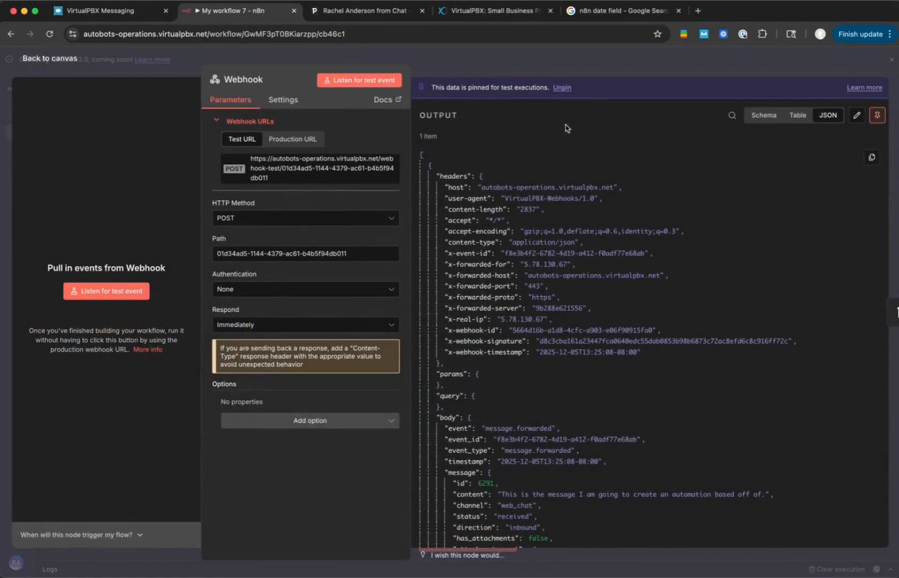
{"action": "scroll", "coordinate": [761, 189], "scroll_direction": "down", "scroll_amount": 10}
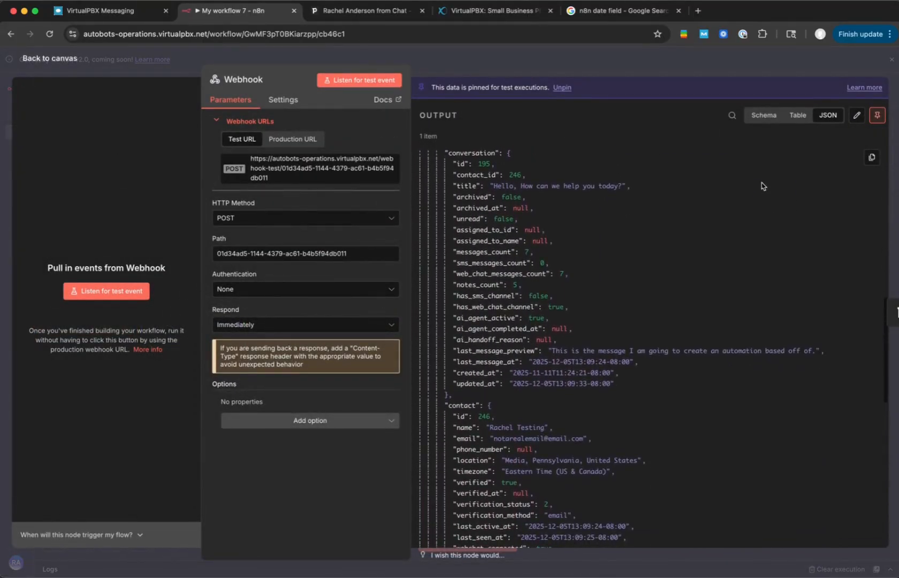
{"action": "left_click", "coordinate": [854, 117]}
{"action": "scroll", "coordinate": [690, 268], "scroll_direction": "down", "scroll_amount": 15}
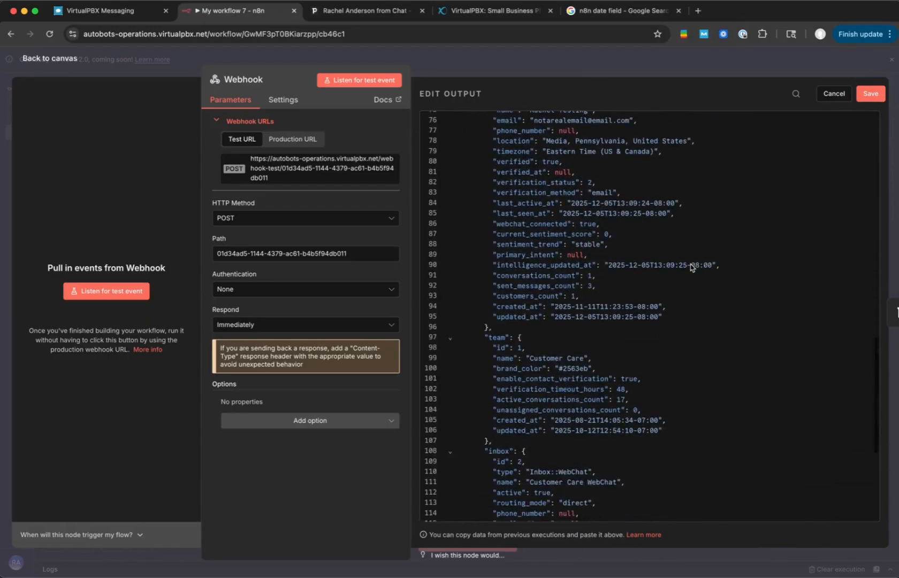
{"action": "scroll", "coordinate": [691, 267], "scroll_direction": "up", "scroll_amount": 10}
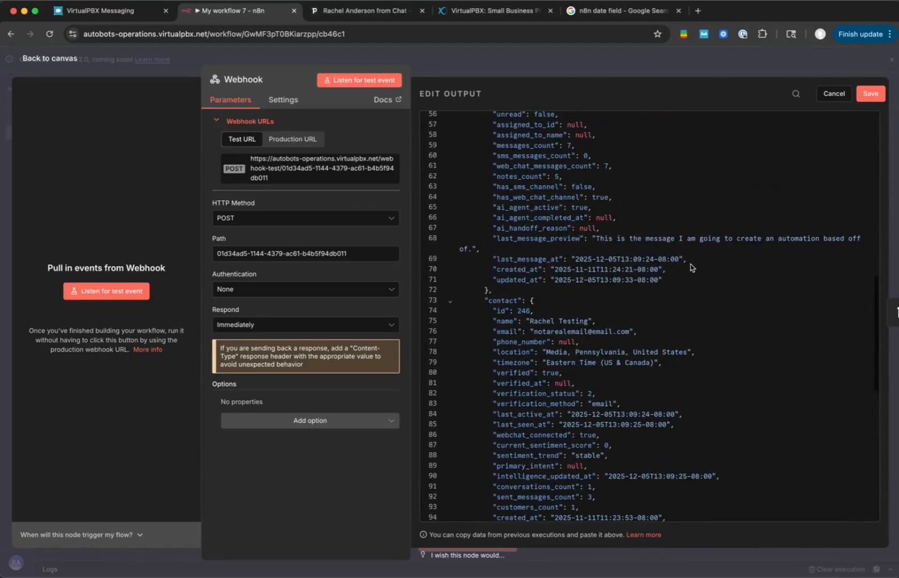
{"action": "left_click", "coordinate": [572, 334]}
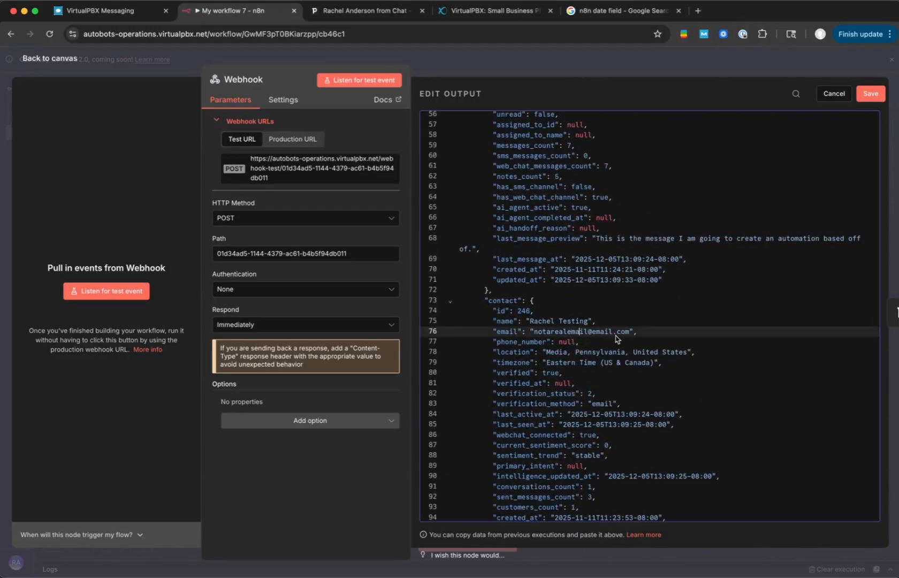
{"action": "left_click_drag", "start_coordinate": [612, 331], "coordinate": [533, 332]}
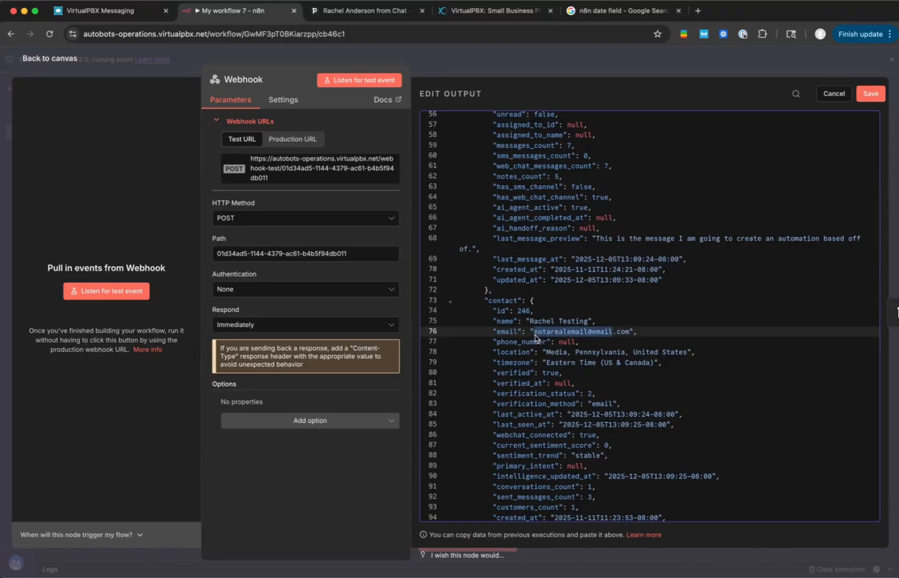
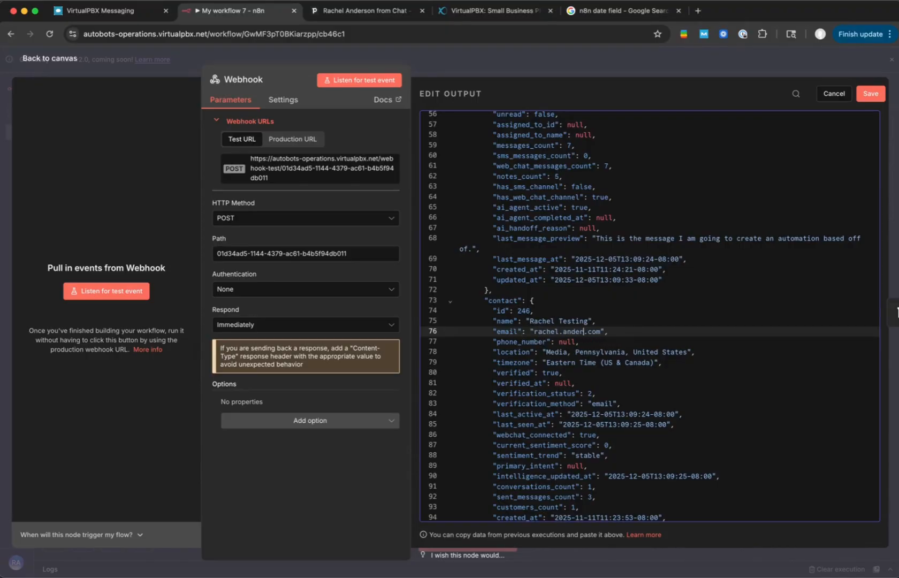
{"action": "left_click", "coordinate": [870, 94]}
{"action": "key", "text": "Escape"}
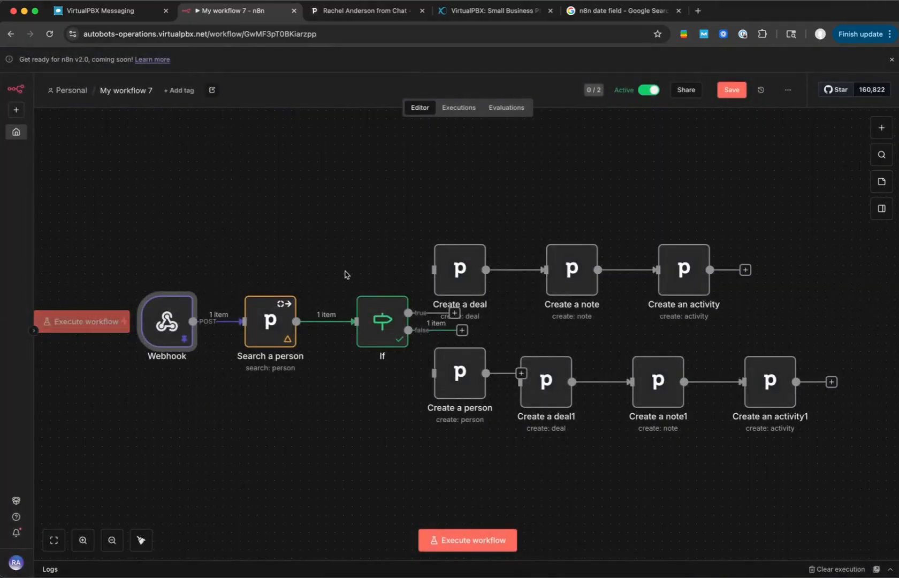
- Execute the Search a person node with the edited webhook data and return to the canvas
{"action": "double_click", "coordinate": [261, 305]}
{"action": "left_click", "coordinate": [512, 80]}
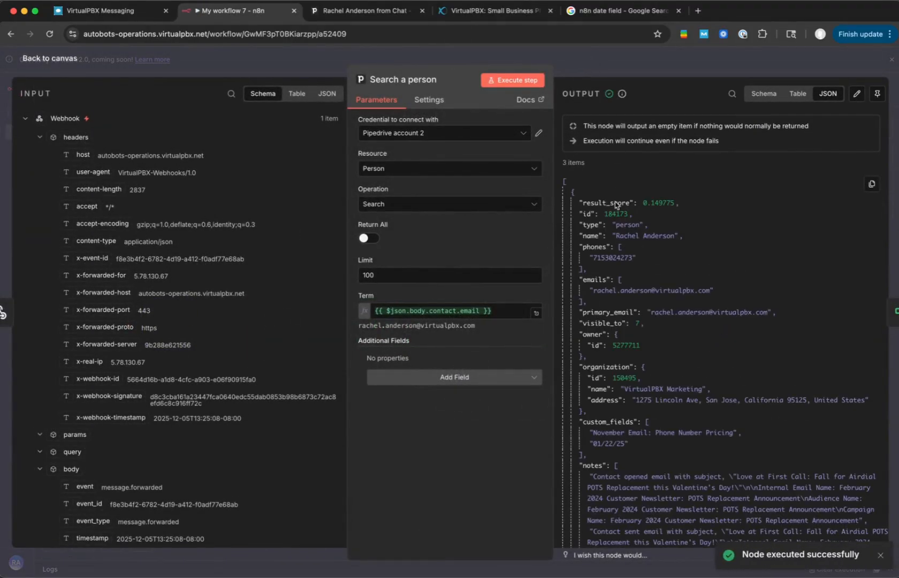
{"action": "left_click", "coordinate": [611, 63]}
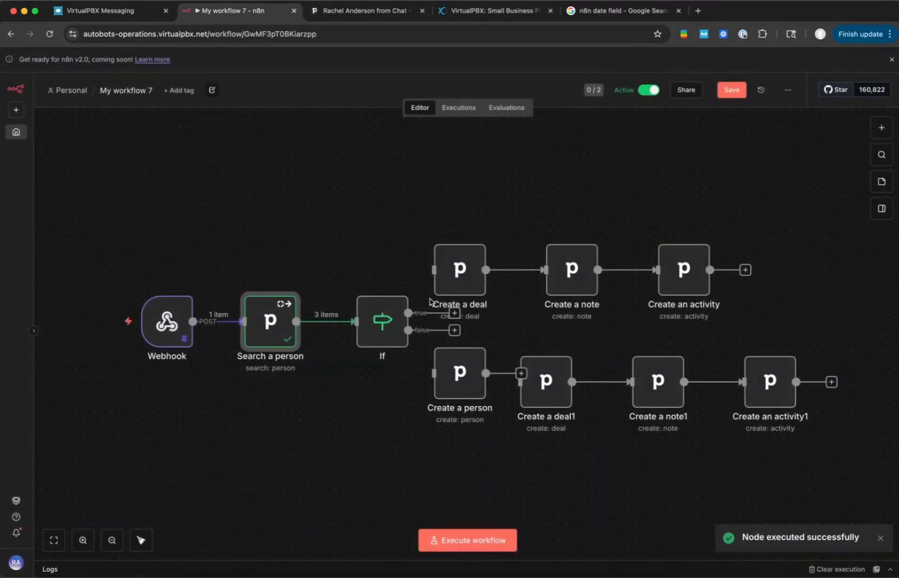
- Execute the If node on the new search results and examine the error details in its output
{"action": "double_click", "coordinate": [385, 321]}
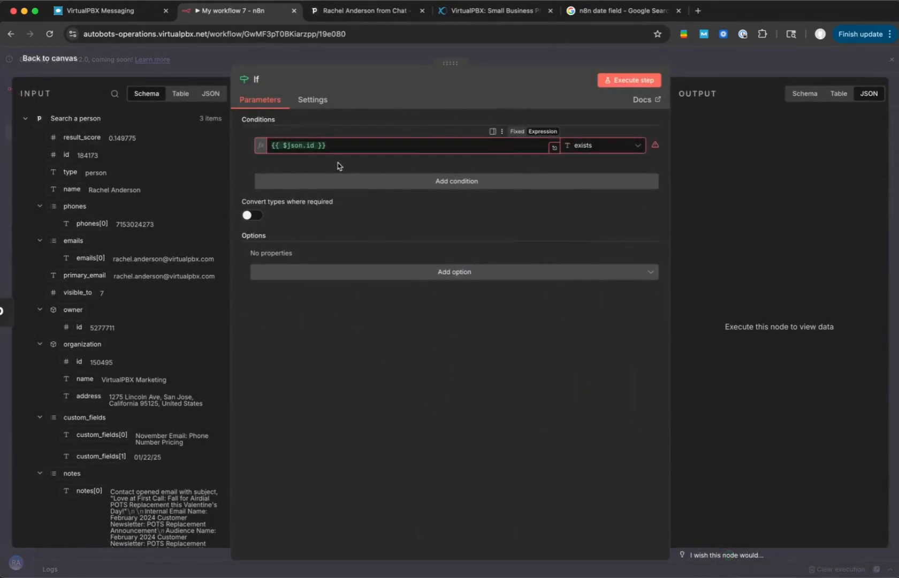
{"action": "left_click", "coordinate": [631, 80]}
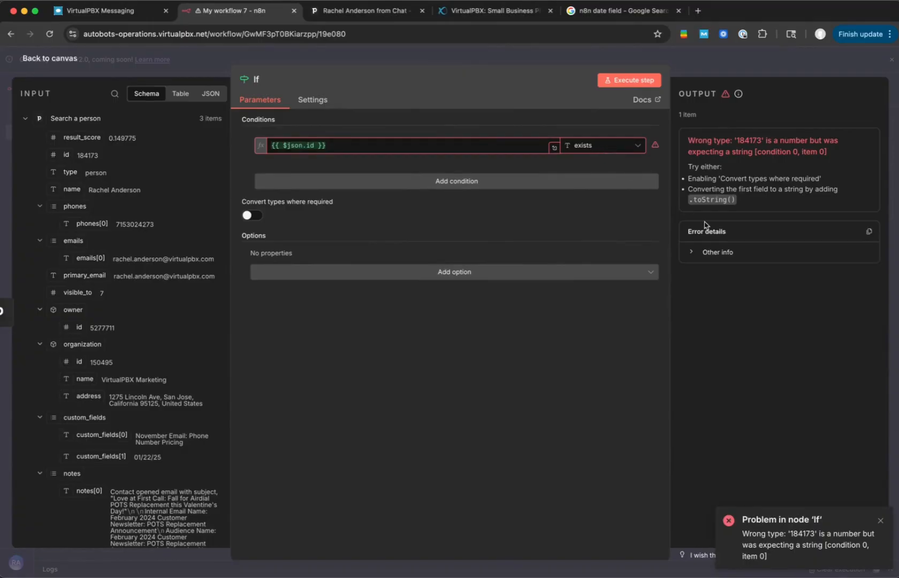
{"action": "left_click", "coordinate": [694, 252]}
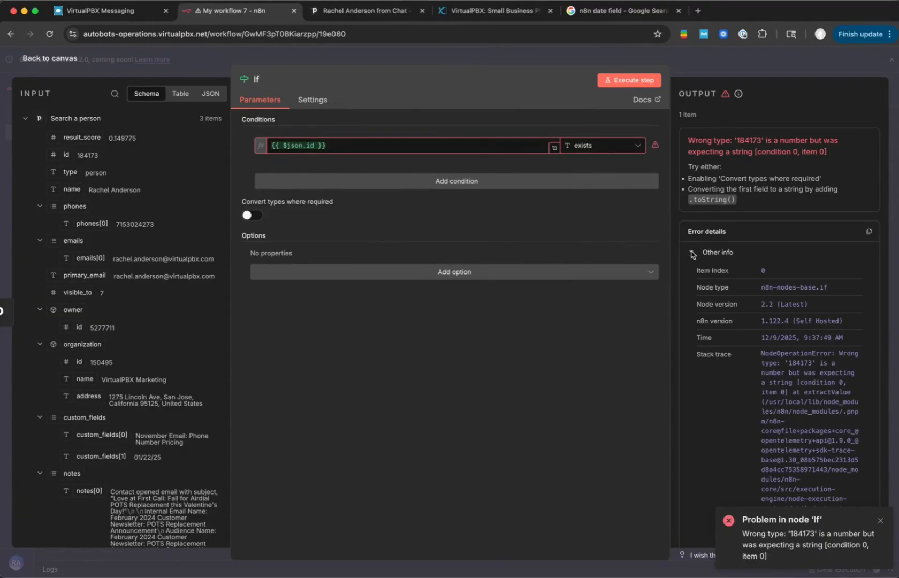
{"action": "left_click", "coordinate": [690, 252]}
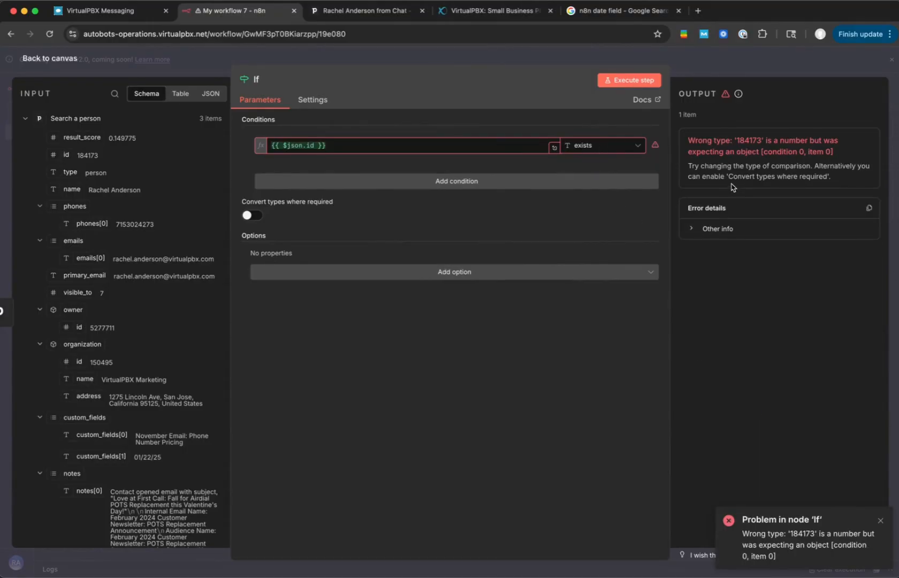
{"action": "left_click", "coordinate": [693, 230]}
{"action": "left_click", "coordinate": [691, 229]}
- Change the If condition's comparison to Number exists, execute the step, and return to the canvas
{"action": "left_click", "coordinate": [612, 150]}
{"action": "mouse_move", "coordinate": [604, 189]}
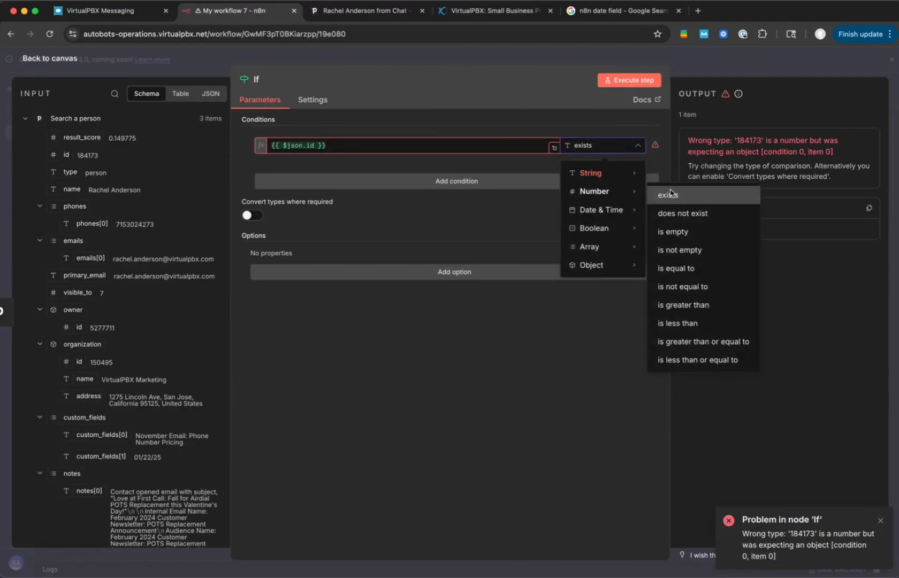
{"action": "left_click", "coordinate": [678, 194]}
{"action": "left_click", "coordinate": [603, 142]}
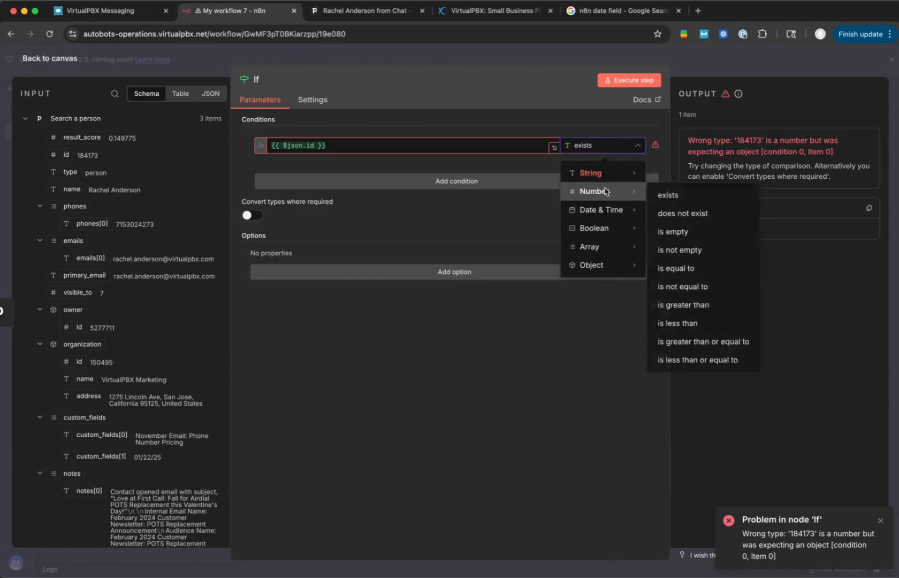
{"action": "left_click", "coordinate": [666, 196]}
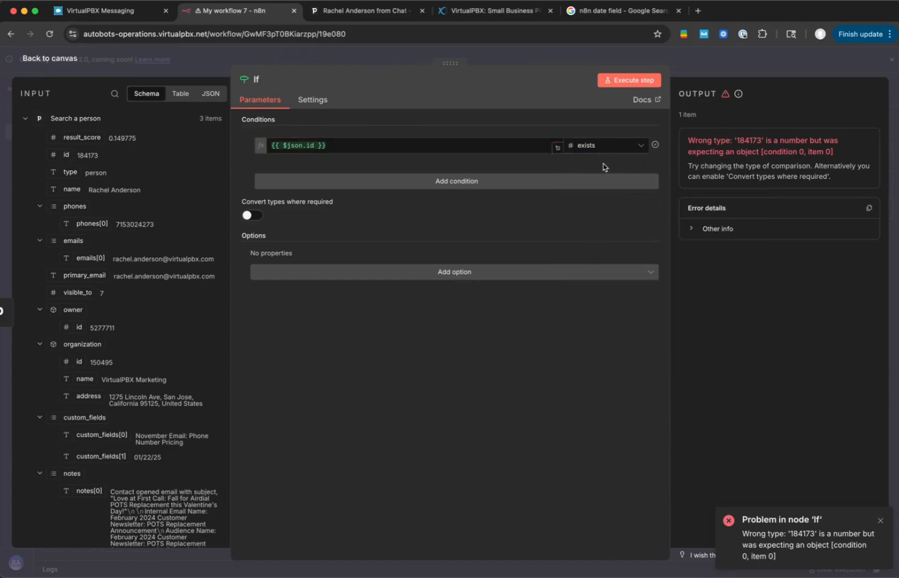
{"action": "left_click", "coordinate": [628, 80]}
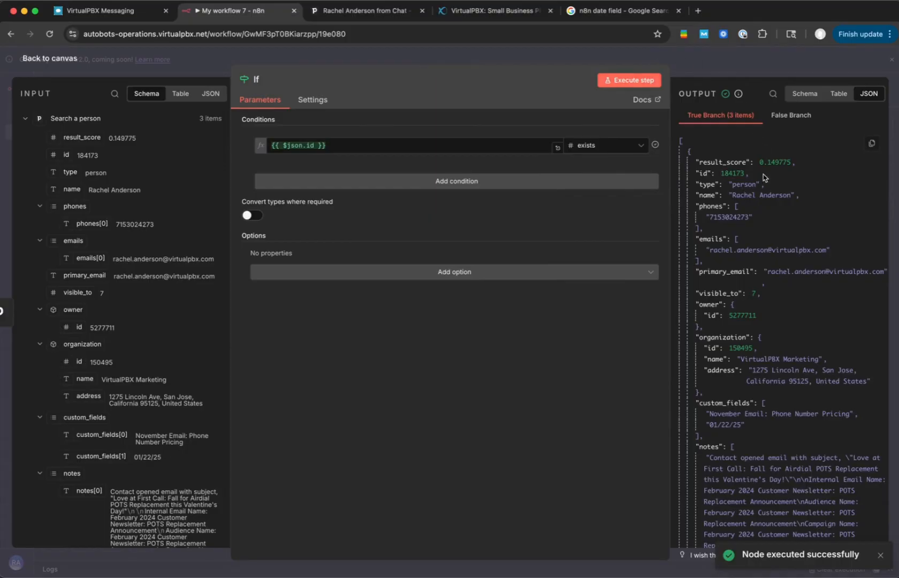
{"action": "key", "text": "Escape"}
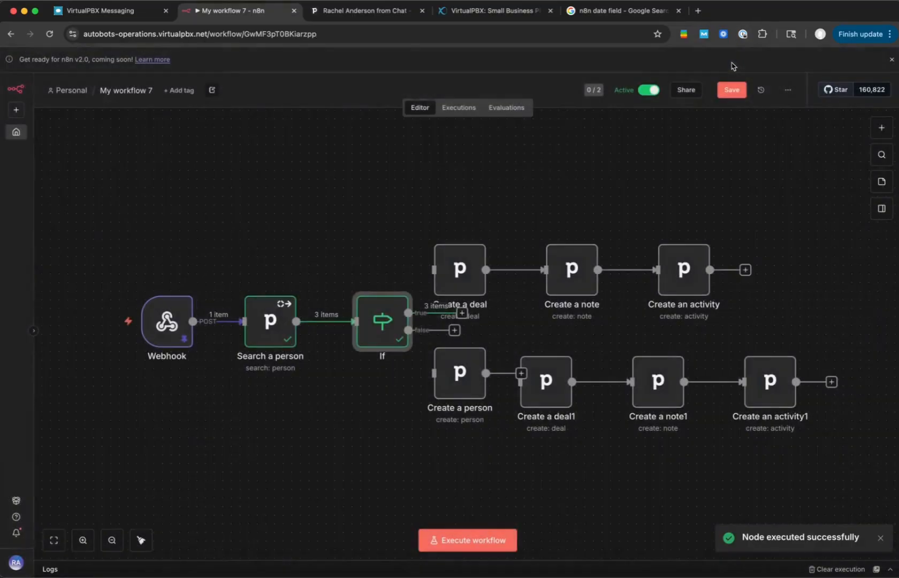
- Move the Webhook, Search a person and If nodes closer together, away from the unconnected Pipedrive action nodes
{"action": "left_click_drag", "start_coordinate": [383, 321], "coordinate": [348, 321]}
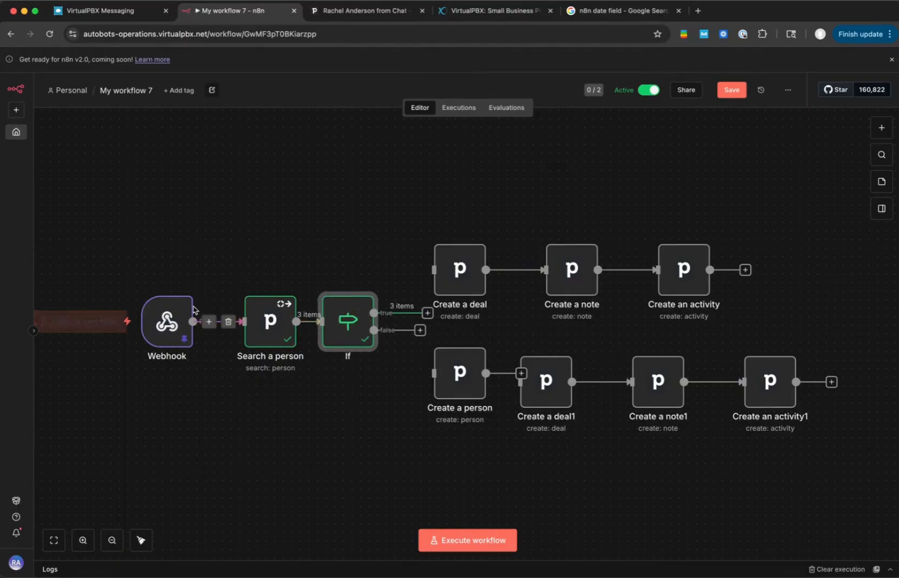
{"action": "left_click_drag", "start_coordinate": [162, 332], "coordinate": [136, 333]}
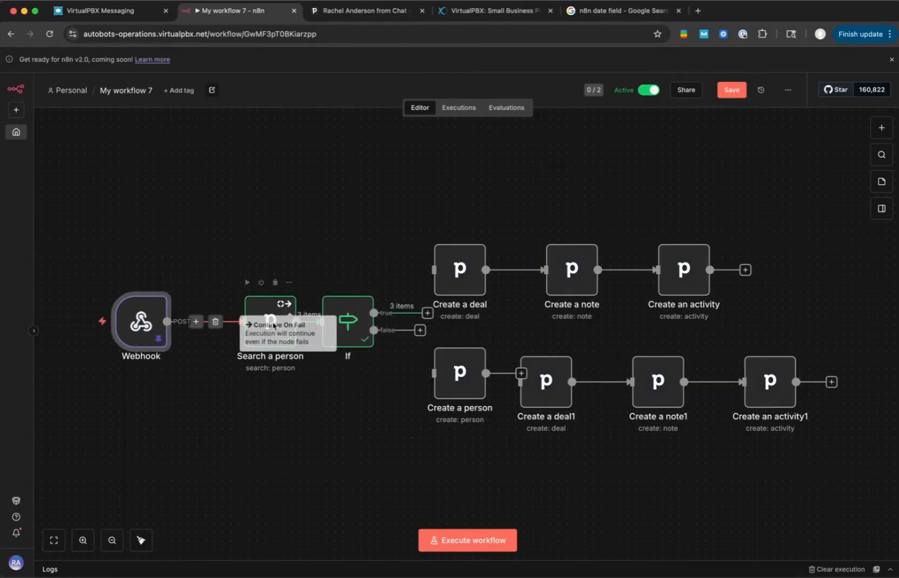
{"action": "left_click_drag", "start_coordinate": [266, 320], "coordinate": [223, 320]}
{"action": "left_click_drag", "start_coordinate": [349, 333], "coordinate": [314, 332]}
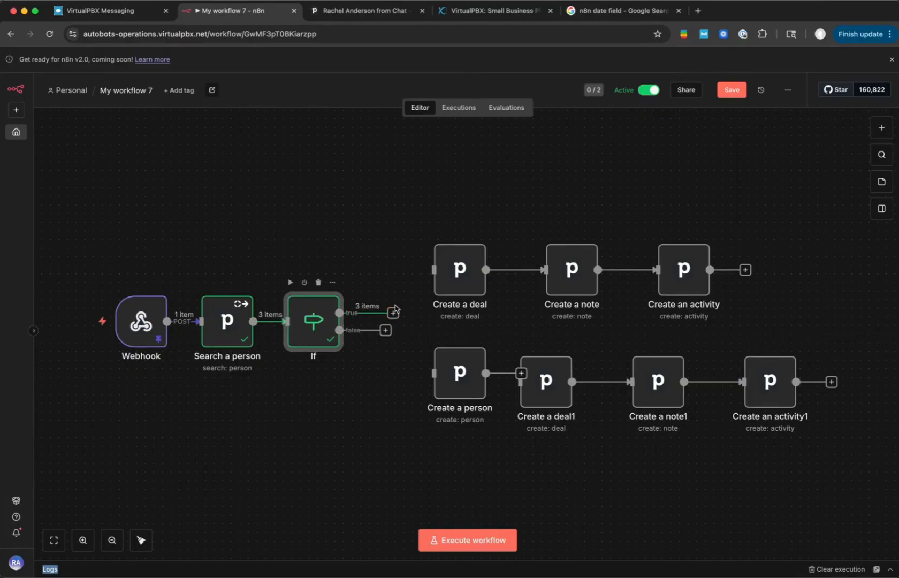
- Connect the If node's true output to Create a deal and move Create a note and Create an activity closer to it
{"action": "left_click_drag", "start_coordinate": [393, 312], "coordinate": [423, 270]}
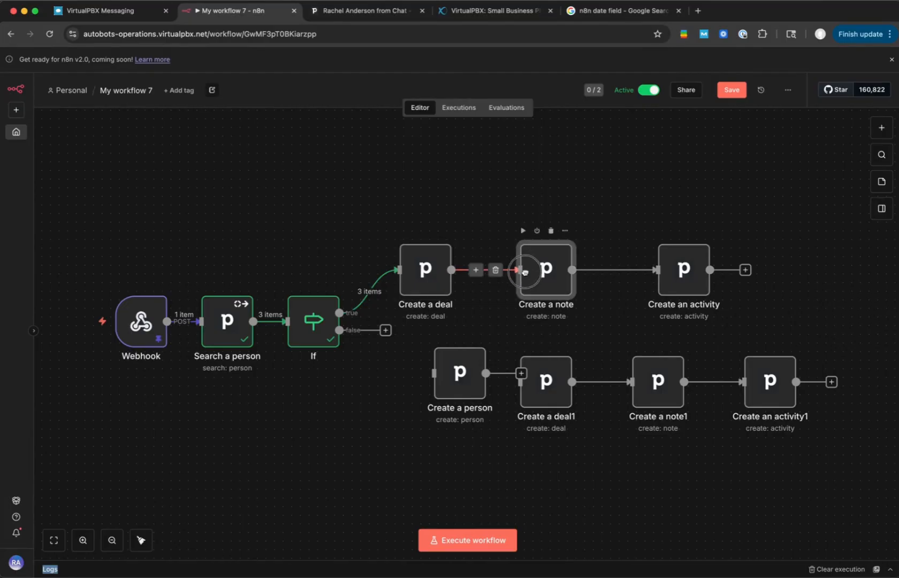
{"action": "left_click_drag", "start_coordinate": [528, 271], "coordinate": [512, 270]}
{"action": "left_click_drag", "start_coordinate": [669, 275], "coordinate": [621, 276]}
- Review the Create a deal node's field mappings against the If node's data and return to the canvas
{"action": "left_click", "coordinate": [426, 269]}
{"action": "double_click", "coordinate": [427, 269]}
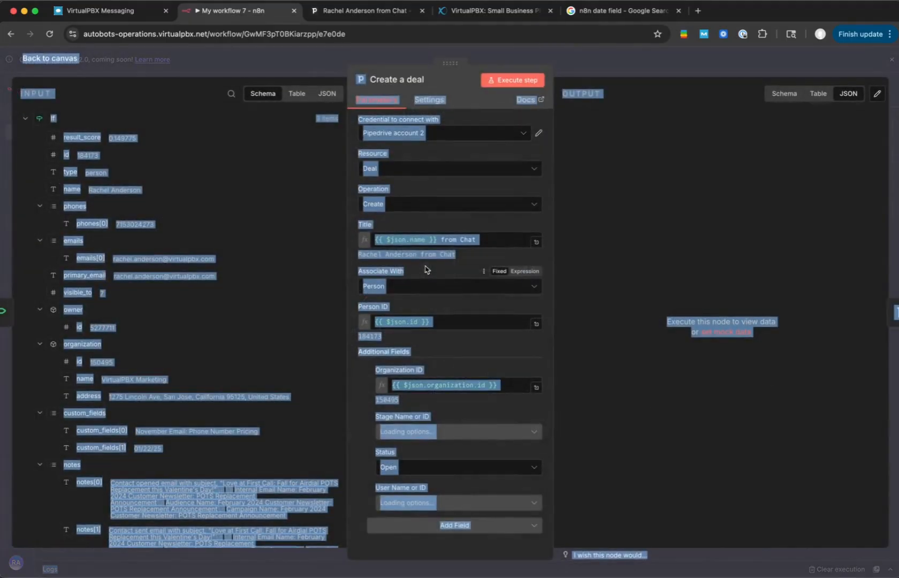
{"action": "left_click", "coordinate": [451, 224]}
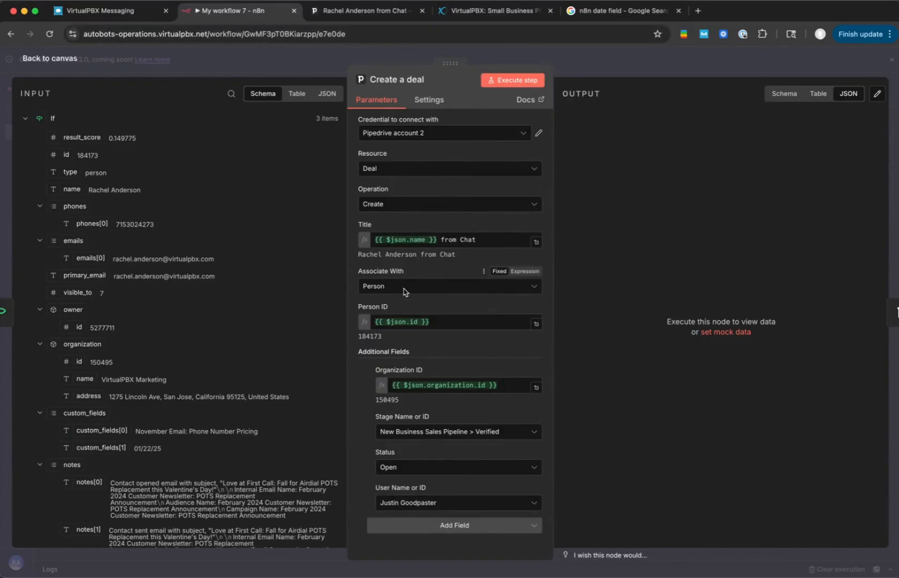
{"action": "left_click", "coordinate": [542, 54]}
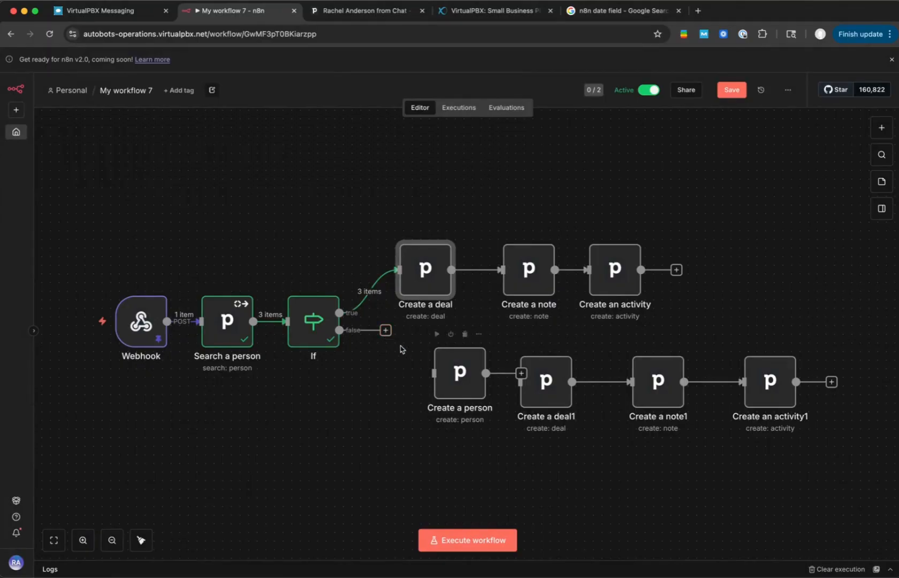
- Connect the If node's false output to Create a person, review that node's parameters and return to the canvas
{"action": "left_click_drag", "start_coordinate": [385, 331], "coordinate": [441, 373]}
{"action": "double_click", "coordinate": [442, 373]}
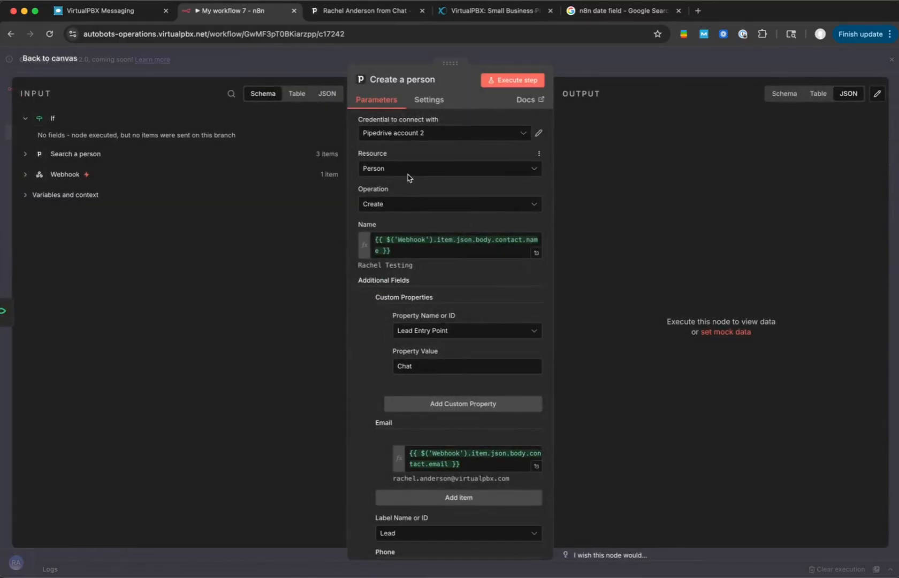
{"action": "scroll", "coordinate": [408, 178], "scroll_direction": "down", "scroll_amount": 3}
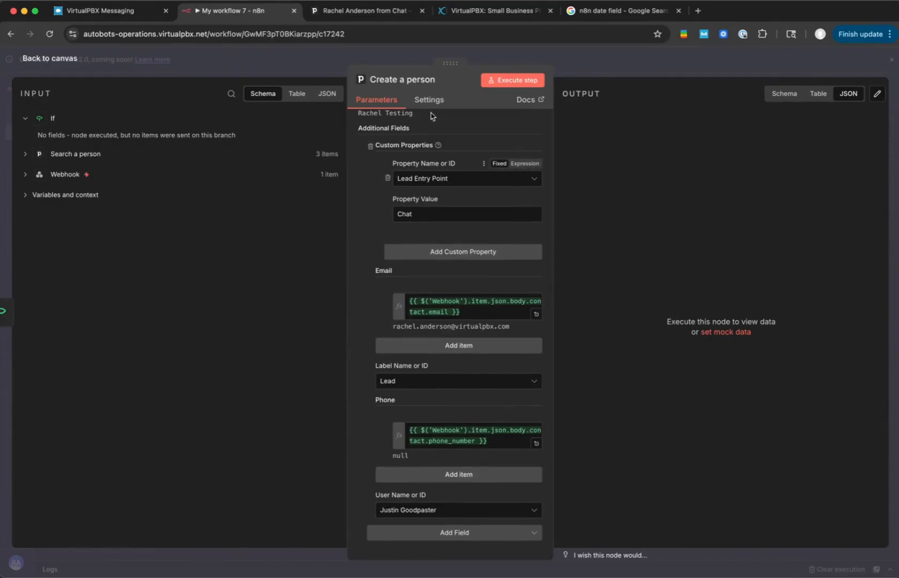
{"action": "left_click", "coordinate": [515, 82]}
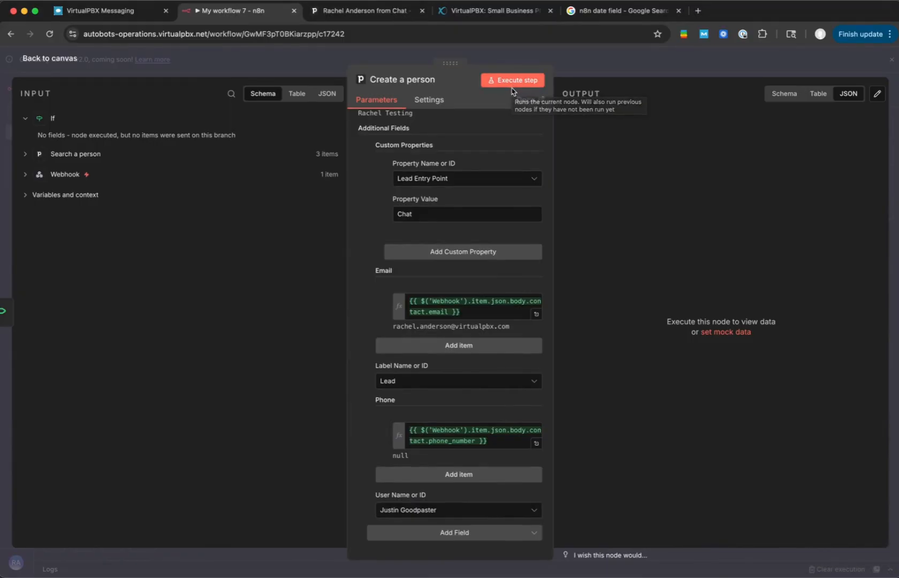
{"action": "scroll", "coordinate": [488, 280], "scroll_direction": "up", "scroll_amount": 3}
{"action": "scroll", "coordinate": [488, 280], "scroll_direction": "up", "scroll_amount": 2}
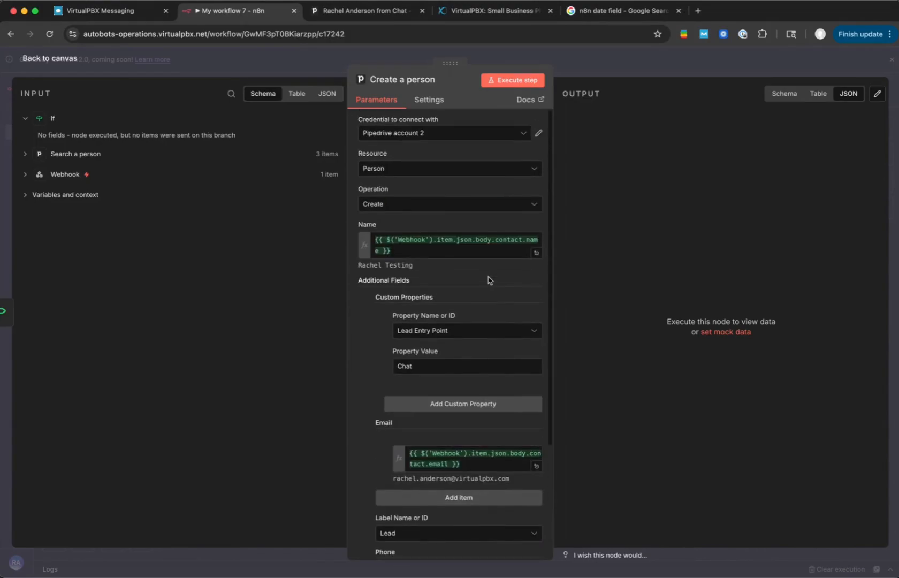
{"action": "left_click", "coordinate": [401, 62]}
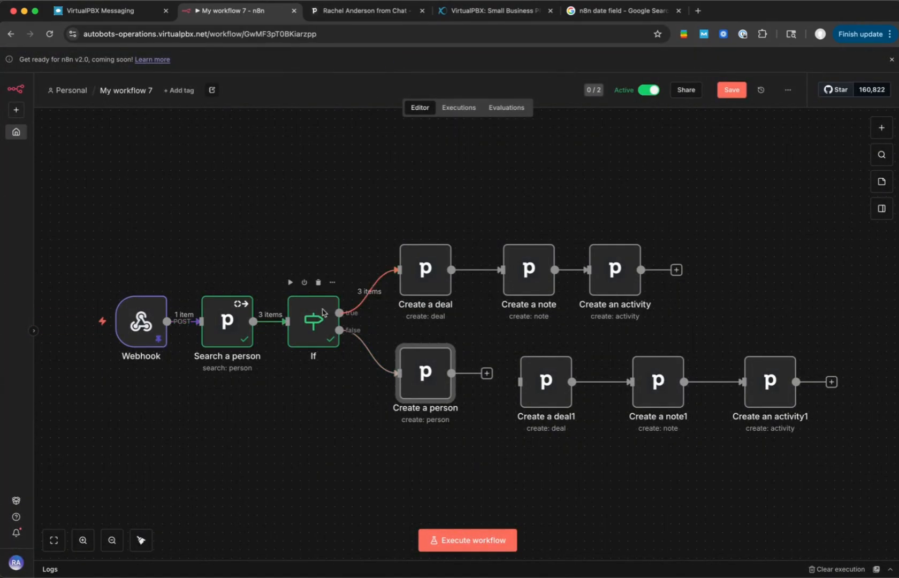
- Edit the Webhook node's pinned output, replacing the contact's email with a made-up address, and save it
{"action": "double_click", "coordinate": [141, 321]}
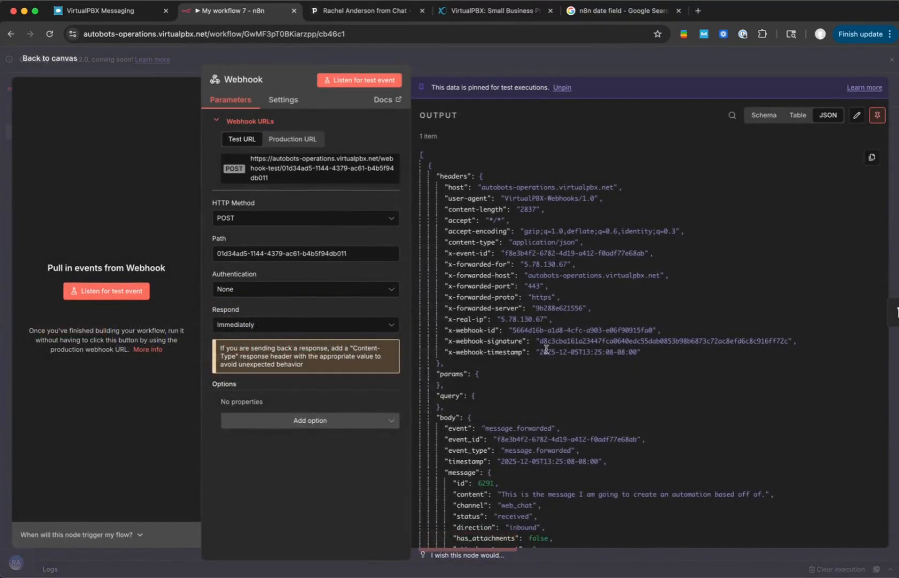
{"action": "scroll", "coordinate": [545, 349], "scroll_direction": "down", "scroll_amount": 10}
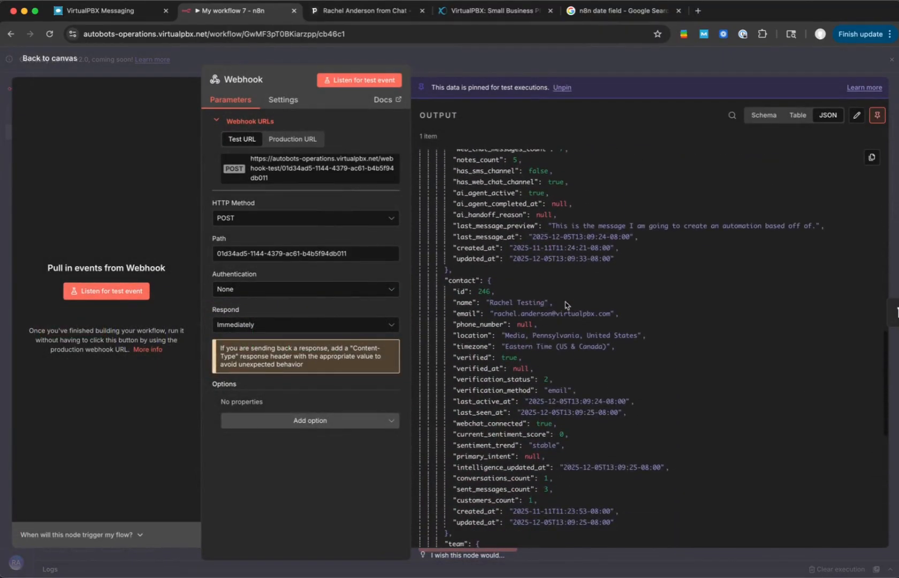
{"action": "left_click", "coordinate": [857, 115]}
{"action": "scroll", "coordinate": [769, 294], "scroll_direction": "down", "scroll_amount": 6}
{"action": "scroll", "coordinate": [769, 294], "scroll_direction": "down", "scroll_amount": 8}
{"action": "left_click", "coordinate": [572, 249]}
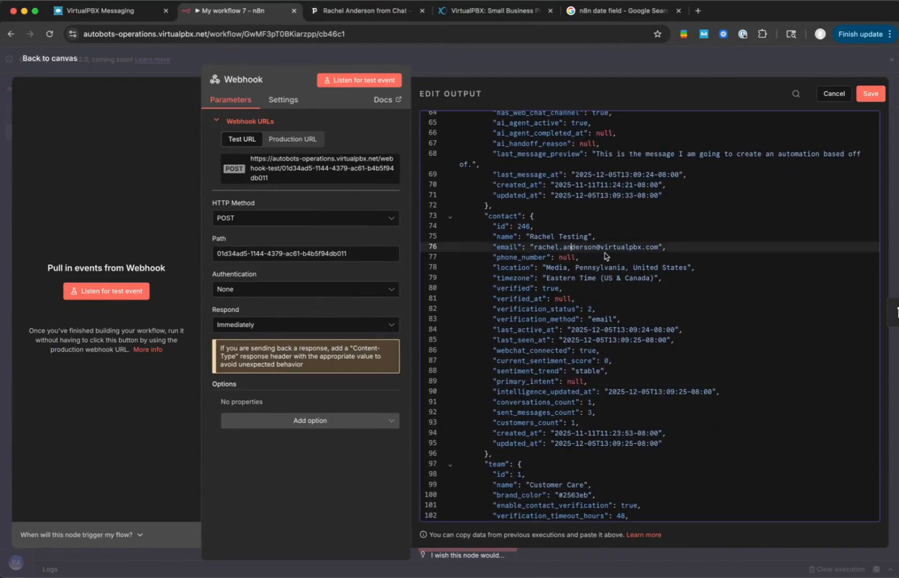
{"action": "left_click_drag", "start_coordinate": [642, 250], "coordinate": [534, 249]}
{"action": "type", "text": "notarealemail@email"}
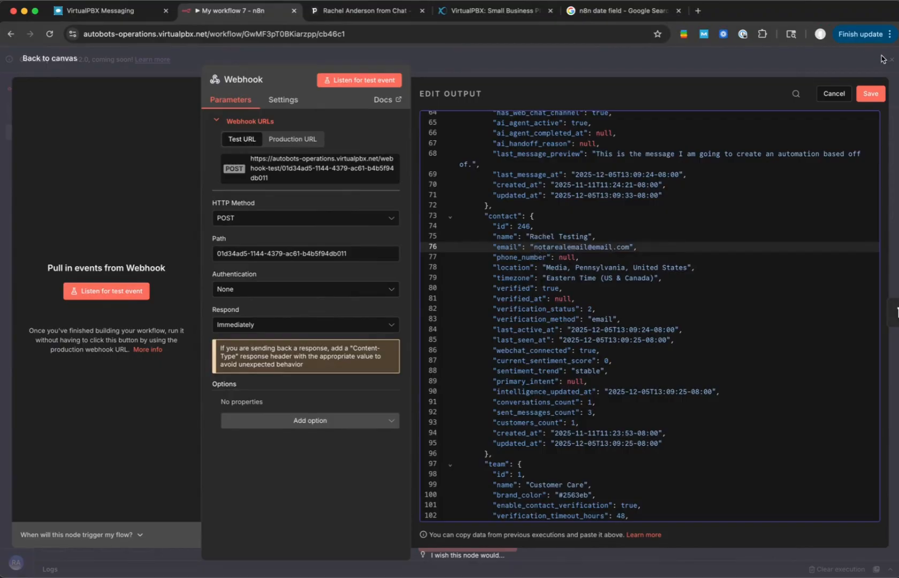
{"action": "left_click", "coordinate": [872, 93]}
{"action": "left_click", "coordinate": [740, 58]}
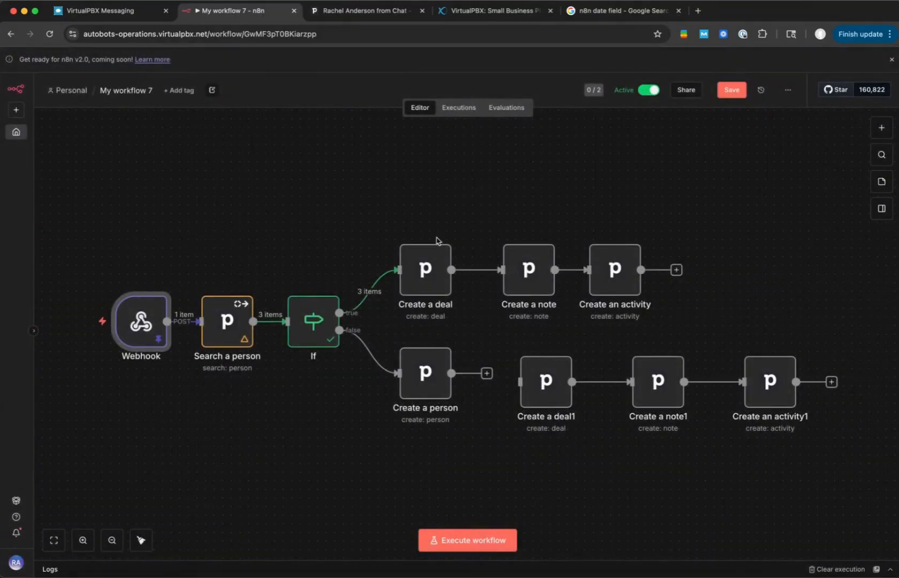
- Execute the Search a person node with the made-up email and return to the canvas
{"action": "double_click", "coordinate": [221, 315]}
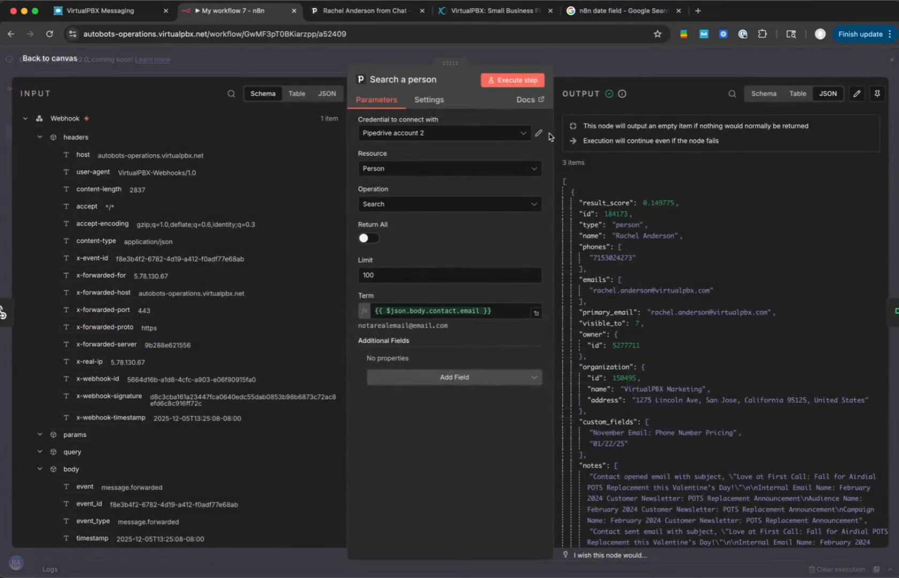
{"action": "left_click", "coordinate": [518, 80]}
{"action": "key", "text": "Escape"}
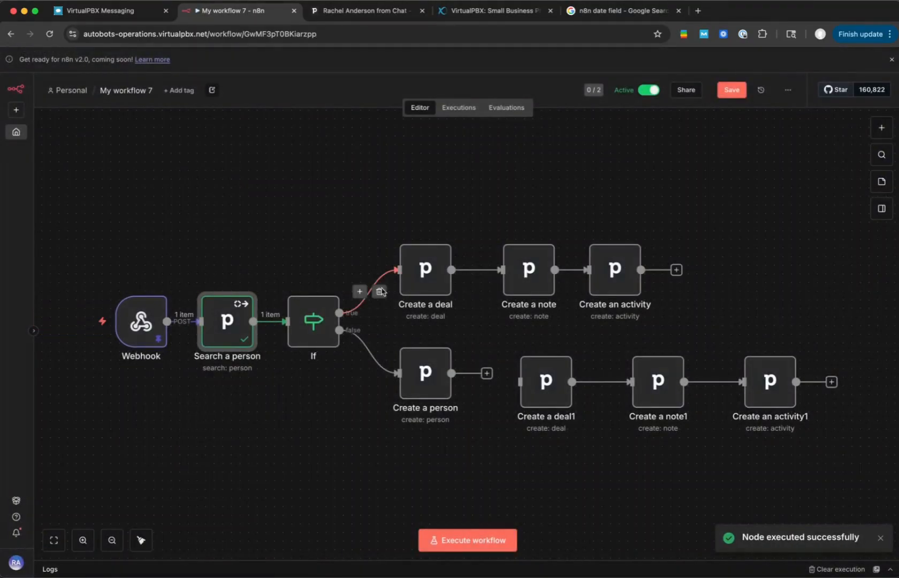
- Execute the If node on the new search output, check its False Branch, and return to the canvas
{"action": "double_click", "coordinate": [313, 320]}
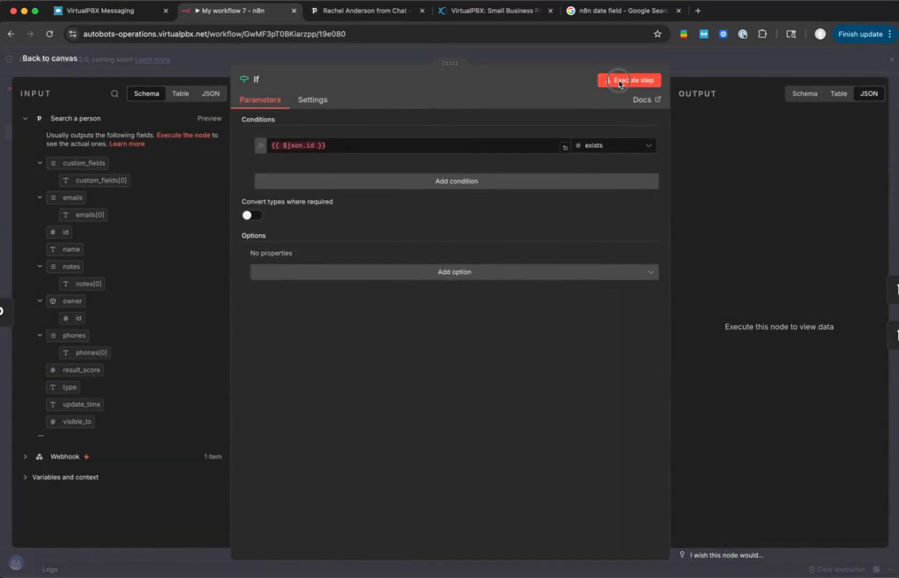
{"action": "left_click", "coordinate": [610, 80]}
{"action": "left_click", "coordinate": [776, 115]}
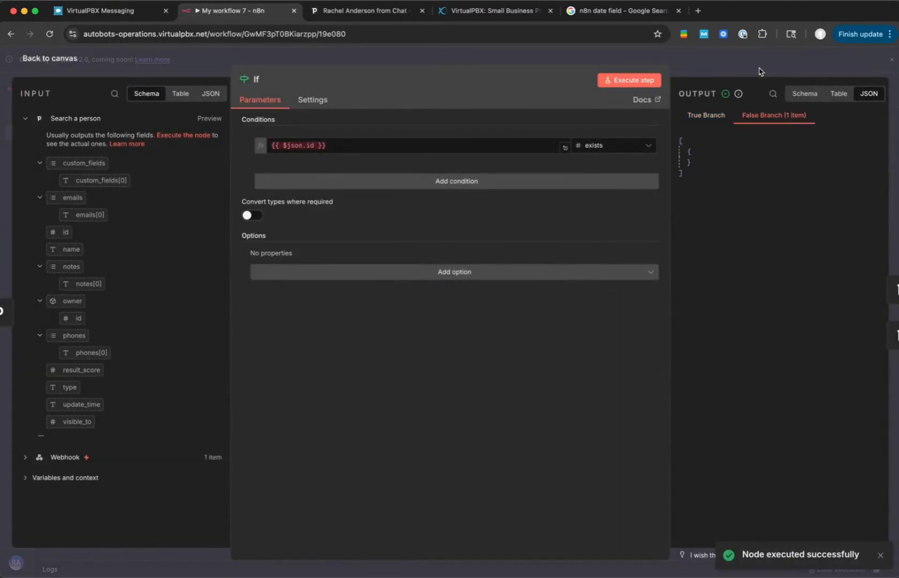
{"action": "left_click", "coordinate": [759, 72]}
- Execute the Create a person node and copy the new person's ID from its output
{"action": "double_click", "coordinate": [428, 374]}
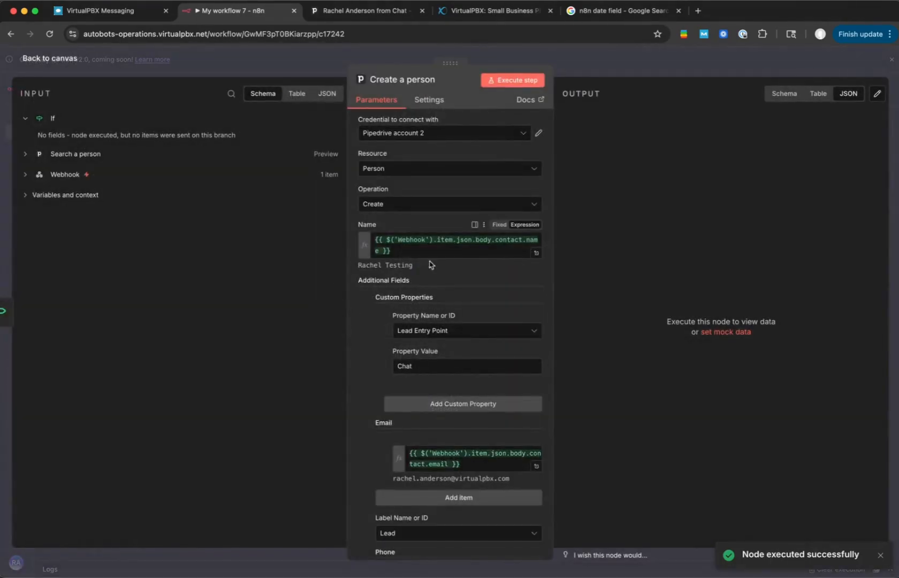
{"action": "scroll", "coordinate": [437, 219], "scroll_direction": "down", "scroll_amount": 1}
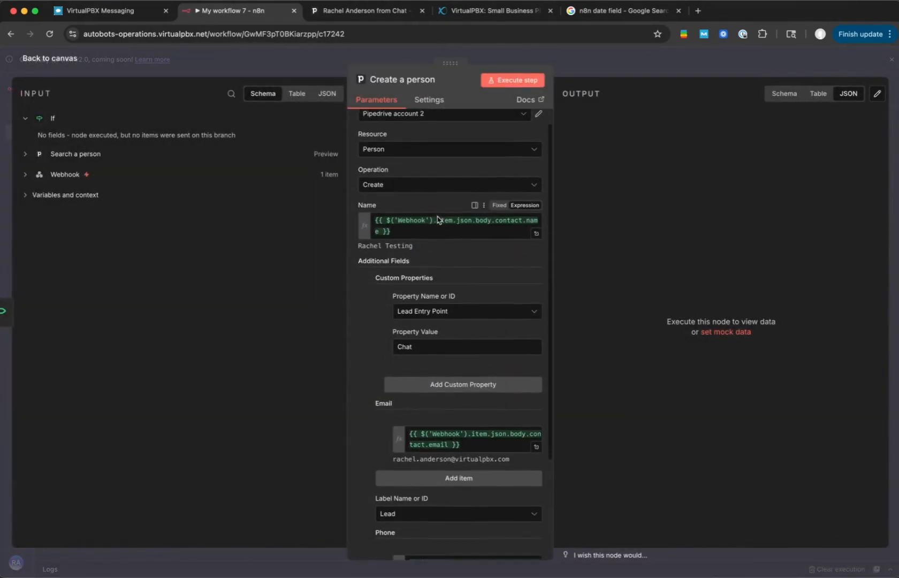
{"action": "scroll", "coordinate": [438, 220], "scroll_direction": "down", "scroll_amount": 3}
{"action": "left_click", "coordinate": [511, 85]}
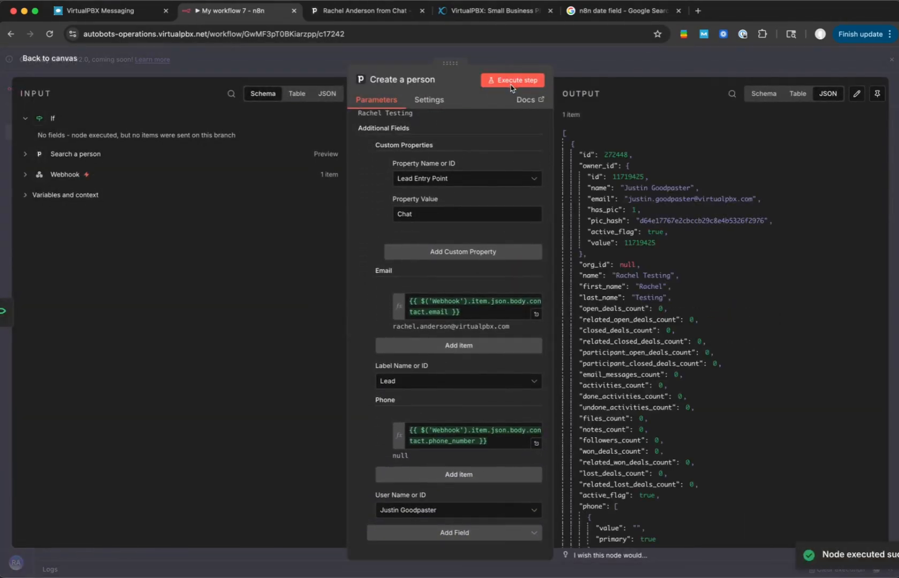
{"action": "left_click", "coordinate": [617, 155]}
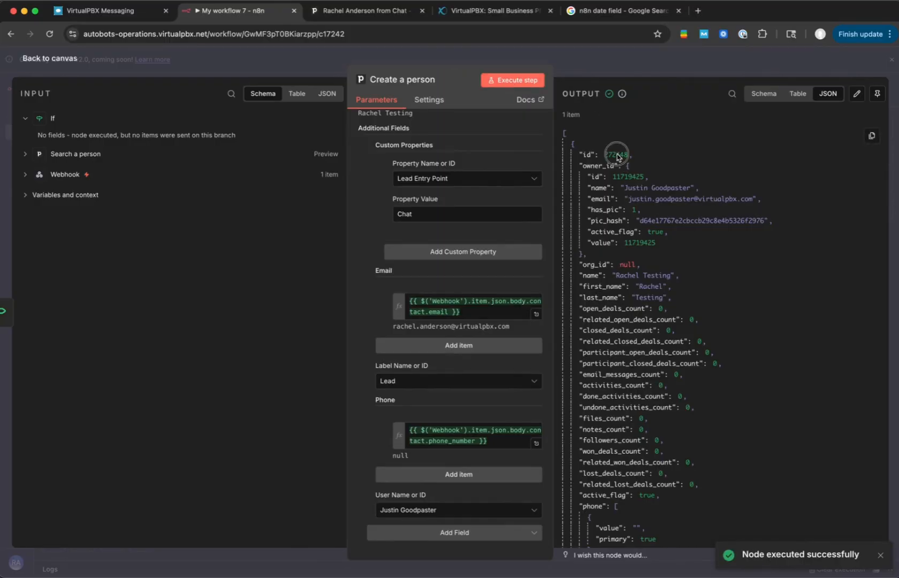
{"action": "double_click", "coordinate": [617, 155]}
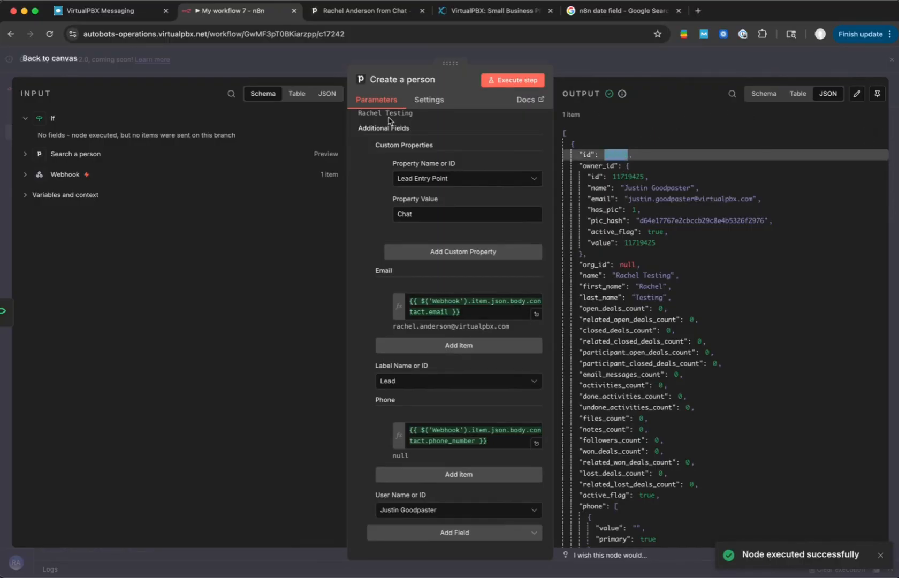
- Switch to Pipedrive, open the new person's record through its /person/ URL with the copied ID, and review its details
{"action": "left_click", "coordinate": [370, 11]}
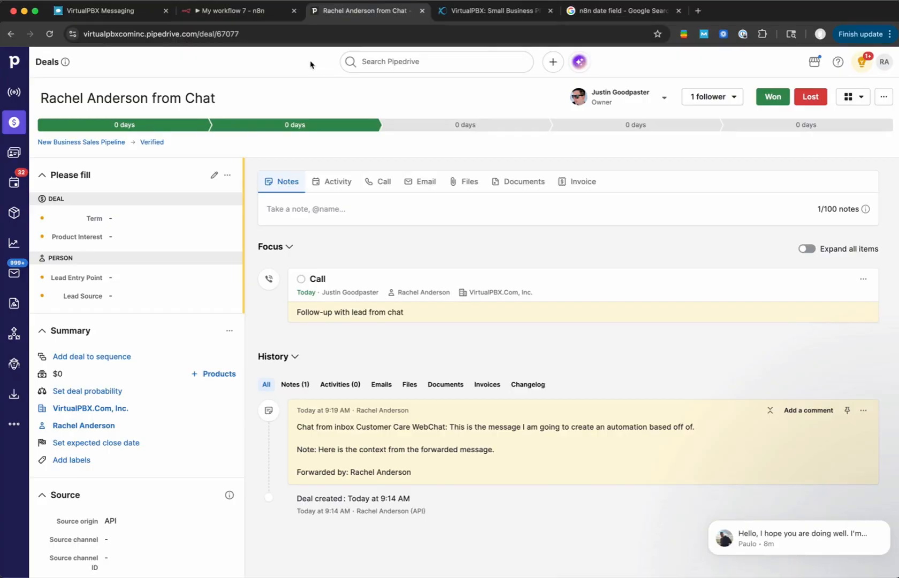
{"action": "left_click", "coordinate": [211, 34]}
{"action": "left_click_drag", "start_coordinate": [231, 34], "coordinate": [313, 36]}
{"action": "type", "text": "/perwso"}
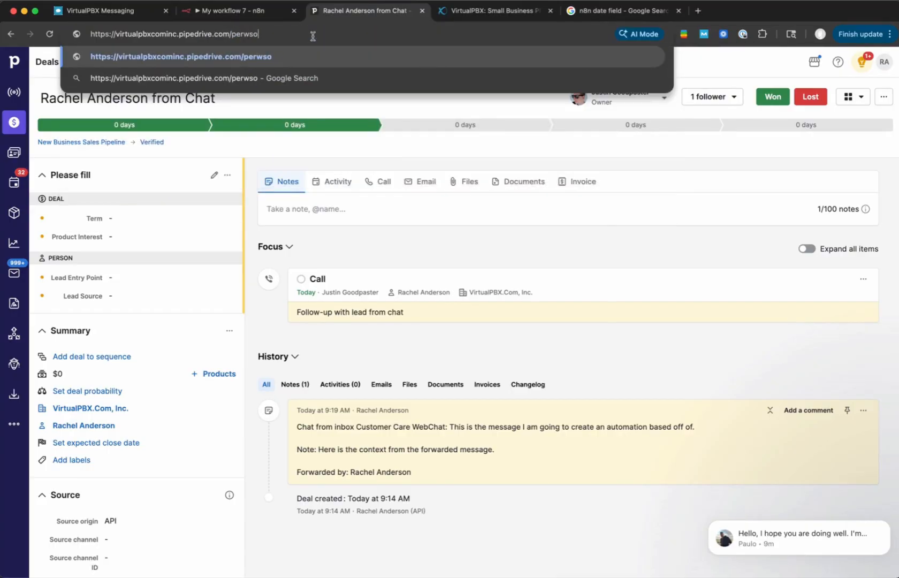
{"action": "key", "text": "BackSpace"}
{"action": "key", "text": "BackSpace"}
{"action": "key", "text": "BackSpace"}
{"action": "type", "text": "son/272448"}
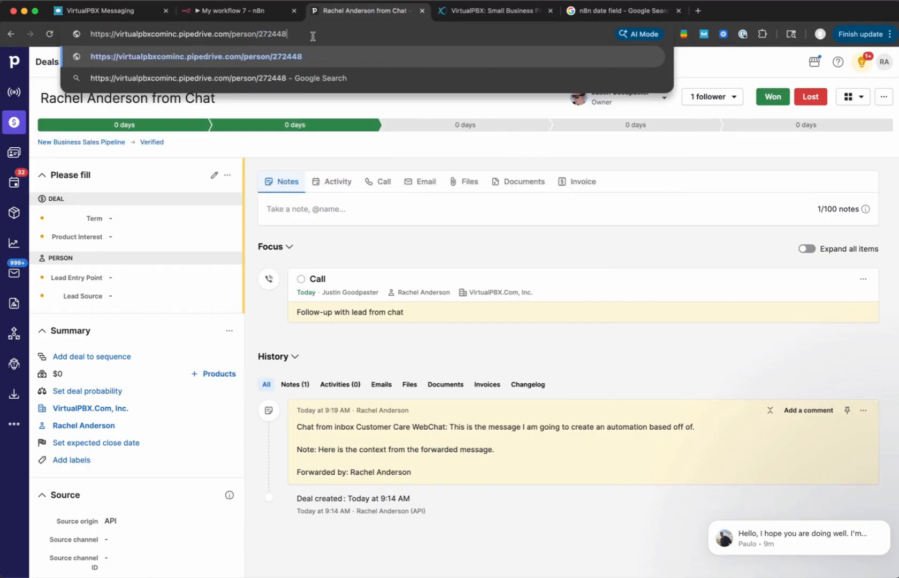
{"action": "key", "text": "Return"}
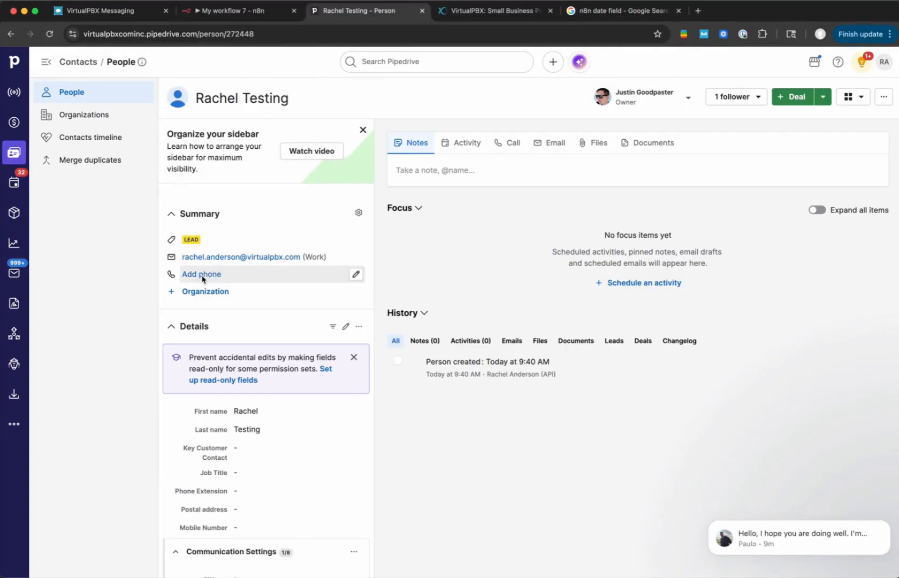
{"action": "scroll", "coordinate": [202, 279], "scroll_direction": "down", "scroll_amount": 15}
{"action": "scroll", "coordinate": [202, 279], "scroll_direction": "down", "scroll_amount": 6}
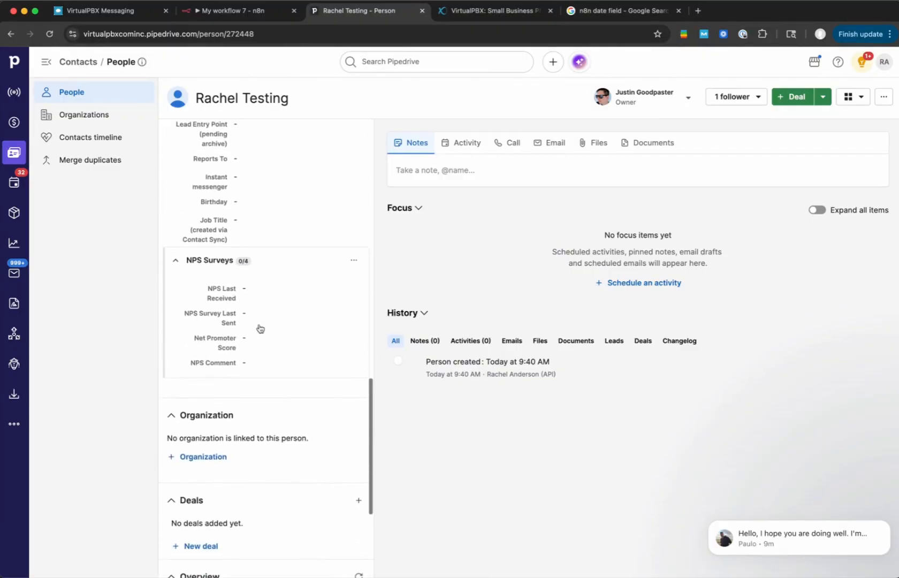
{"action": "scroll", "coordinate": [260, 299], "scroll_direction": "down", "scroll_amount": 4}
- Switch back to the n8n workflow canvas and connect Create a person's output to Create a deal1
{"action": "left_click", "coordinate": [247, 12]}
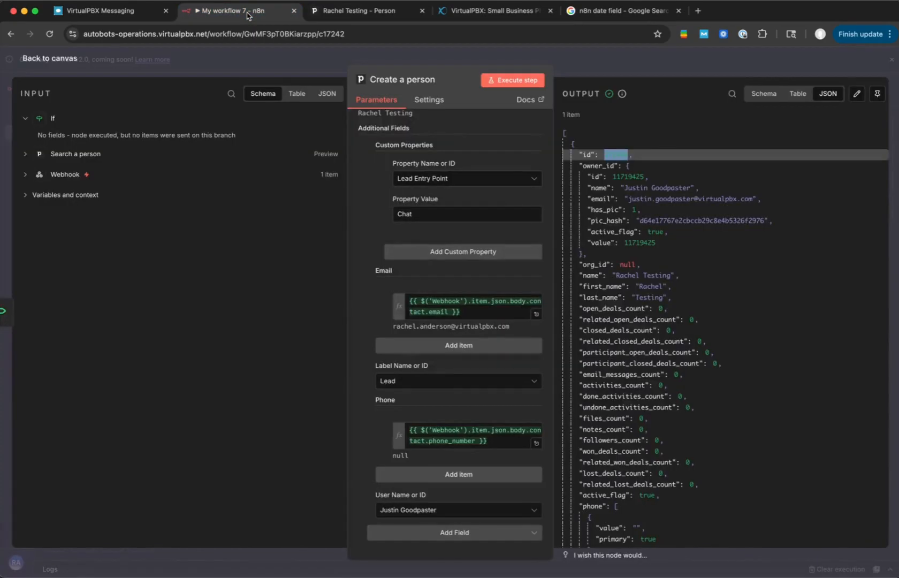
{"action": "left_click", "coordinate": [293, 59]}
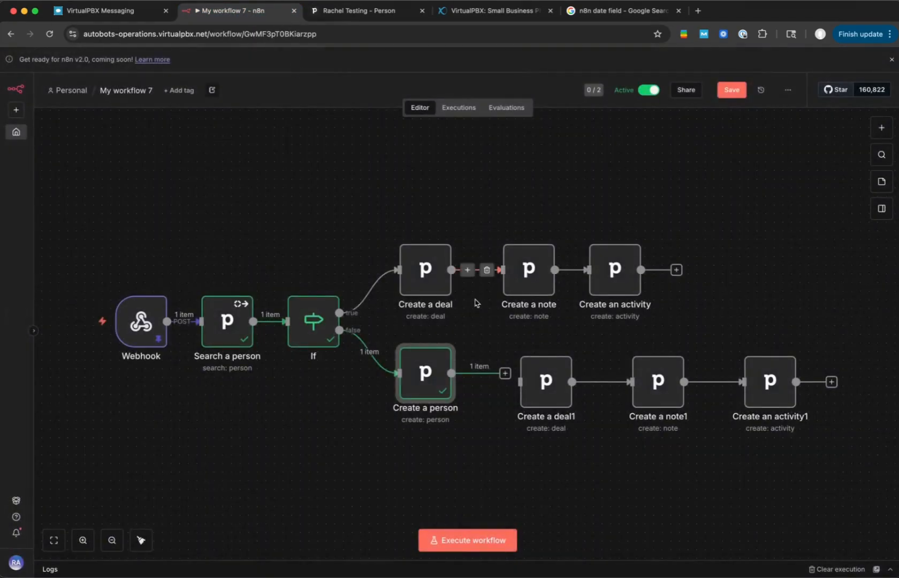
{"action": "left_click_drag", "start_coordinate": [505, 375], "coordinate": [526, 373]}
- Remove the Organization ID field from the Create a deal1 node and execute the node
{"action": "double_click", "coordinate": [528, 377]}
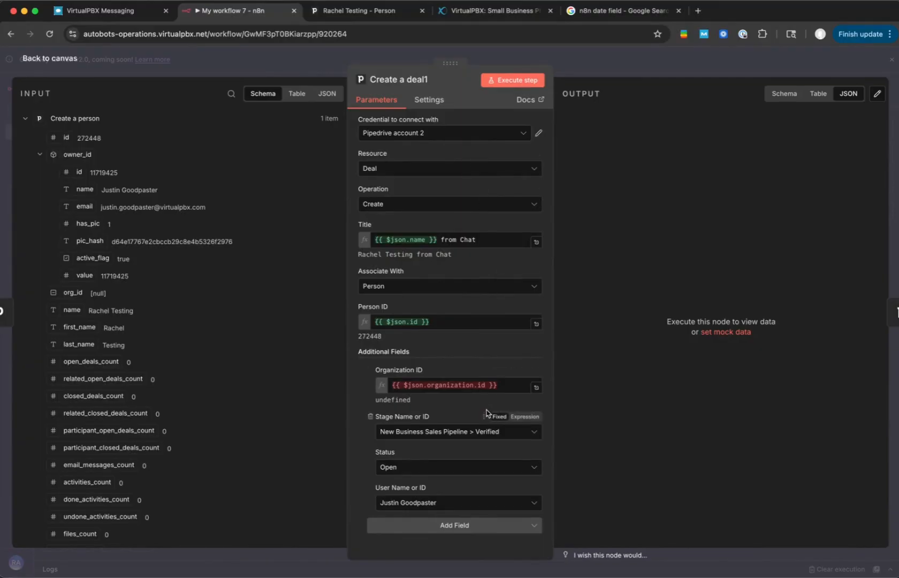
{"action": "left_click", "coordinate": [509, 385]}
{"action": "key", "text": "BackSpace"}
{"action": "key", "text": "BackSpace"}
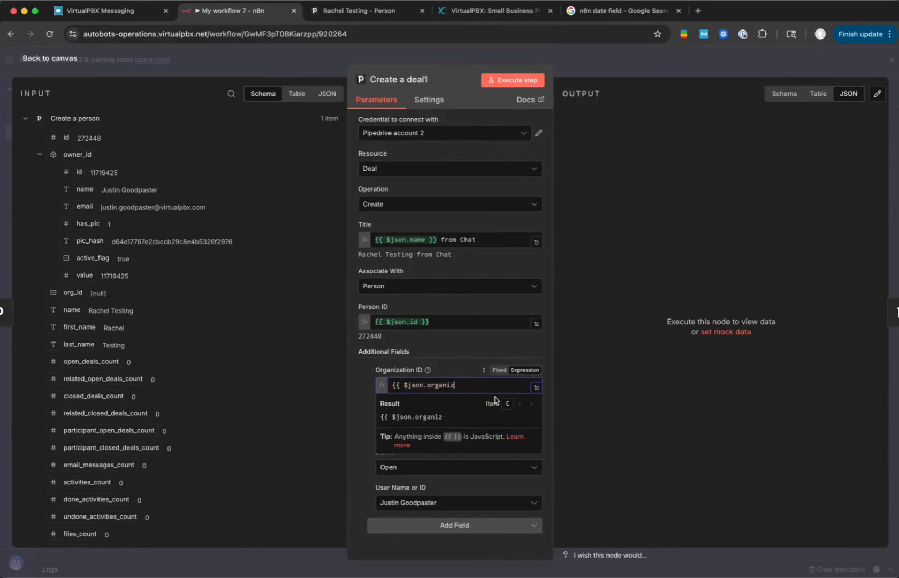
{"action": "left_click", "coordinate": [370, 370]}
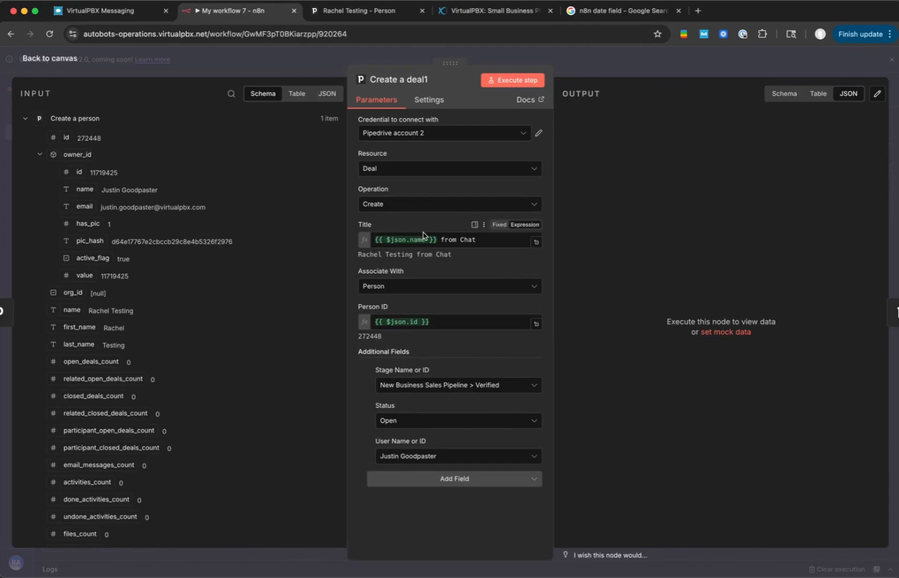
{"action": "left_click", "coordinate": [514, 81]}
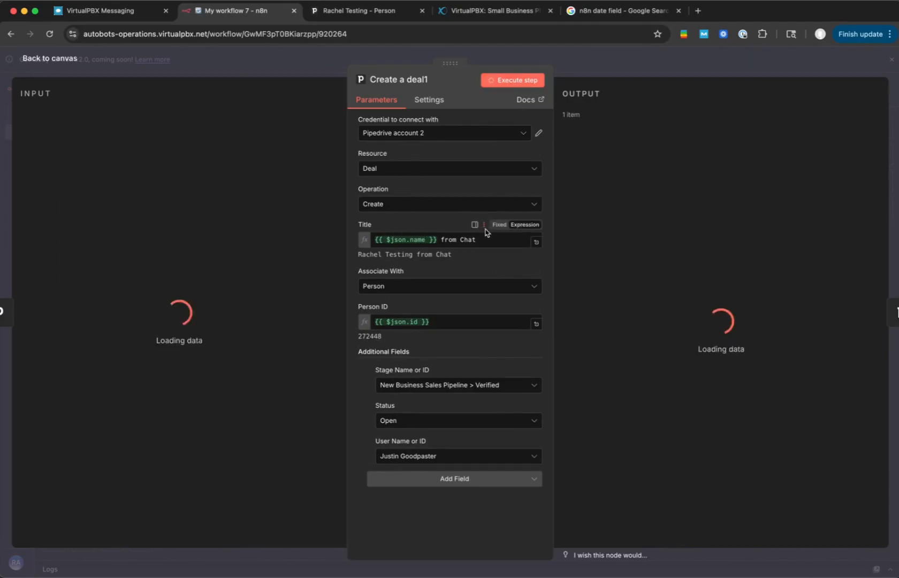
- Switch to Pipedrive, open the new deal from the person's record to check its stage, and return to the n8n canvas
{"action": "left_click", "coordinate": [364, 16]}
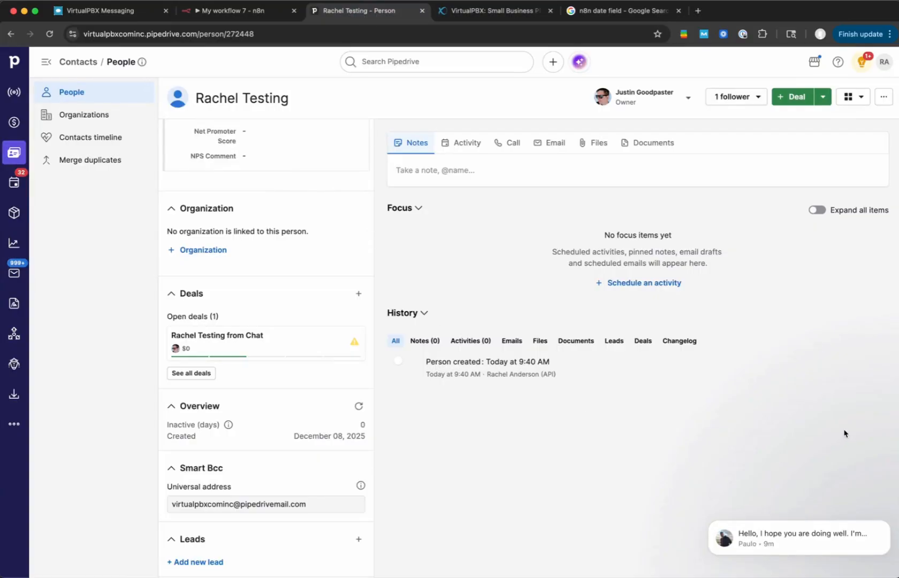
{"action": "left_click", "coordinate": [887, 524]}
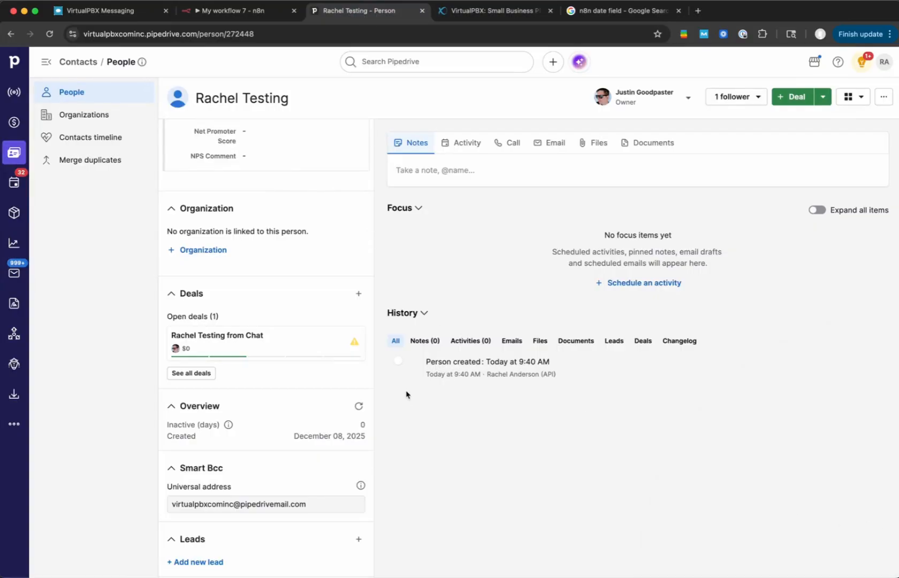
{"action": "left_click", "coordinate": [296, 344]}
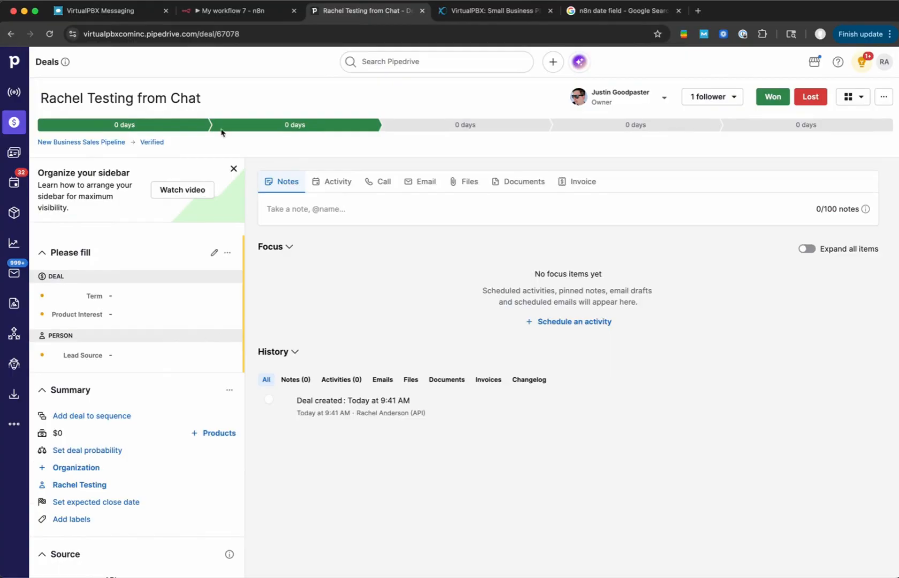
{"action": "left_click", "coordinate": [217, 20]}
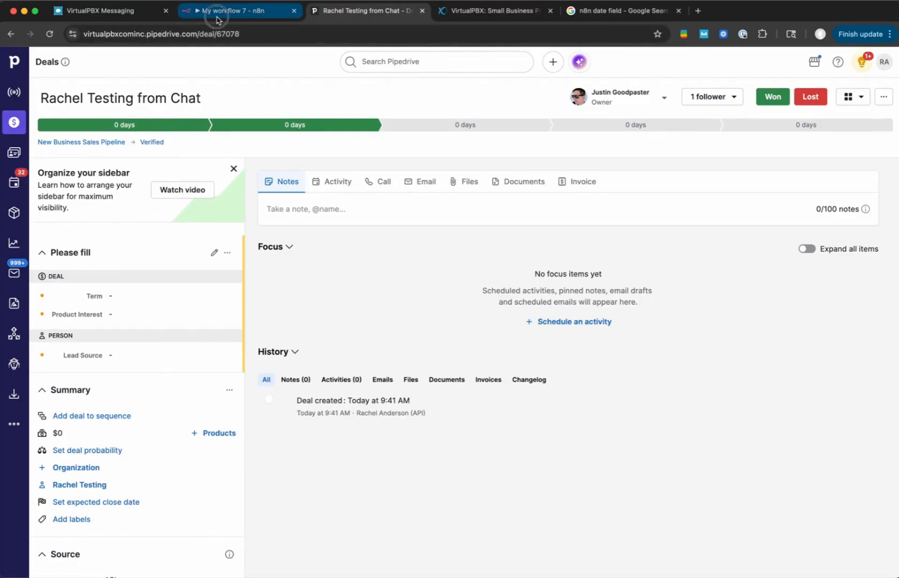
{"action": "left_click", "coordinate": [586, 80]}
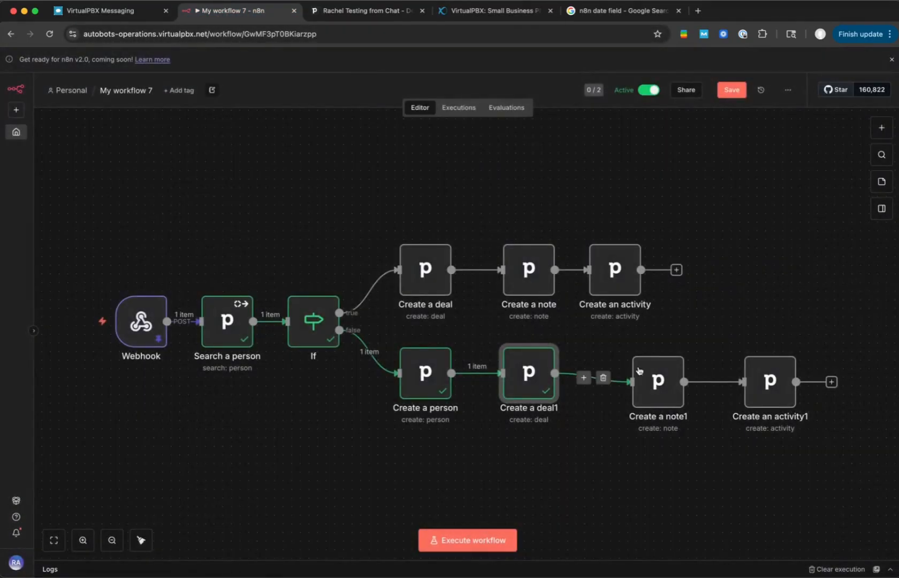
- Align Create a note1 beside Create a deal1, review its Content expression result, and execute the node
{"action": "left_click_drag", "start_coordinate": [661, 375], "coordinate": [635, 366]}
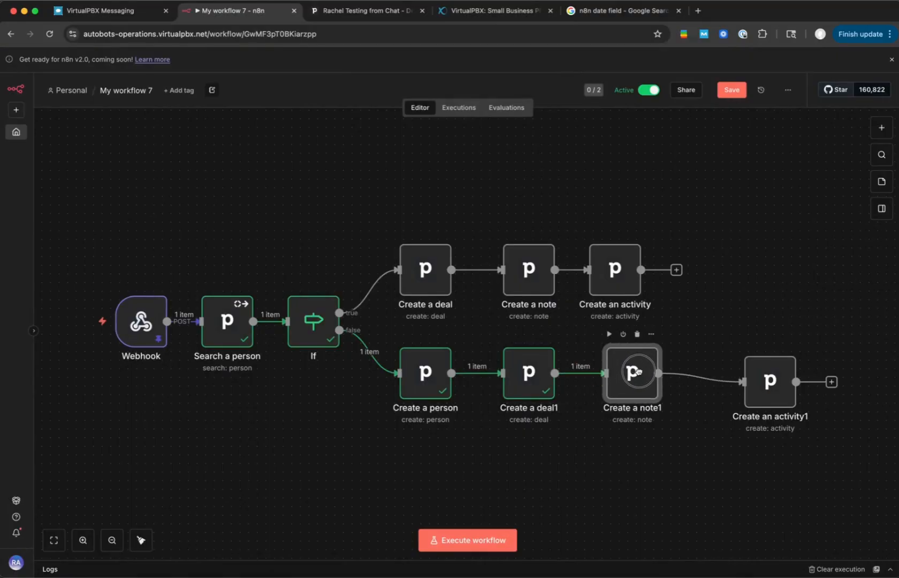
{"action": "double_click", "coordinate": [638, 372]}
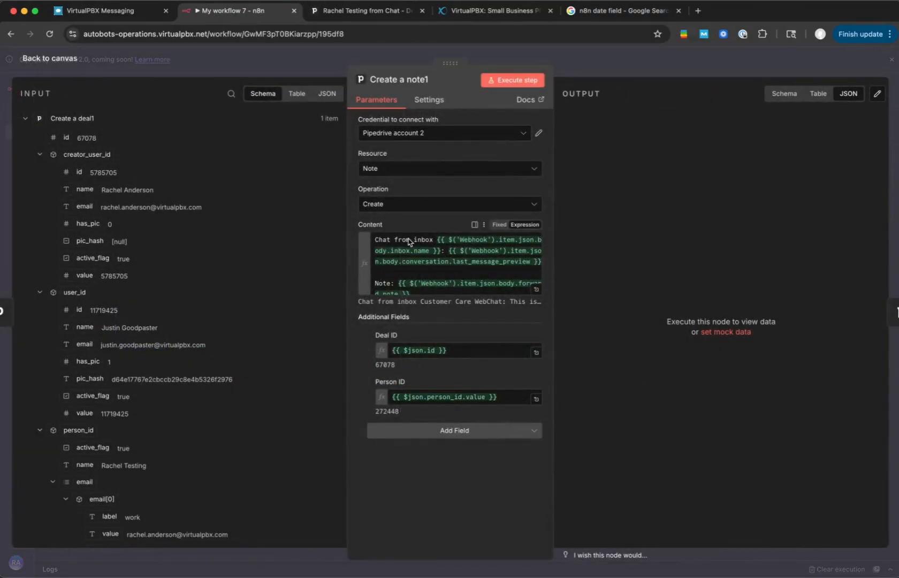
{"action": "left_click", "coordinate": [406, 262]}
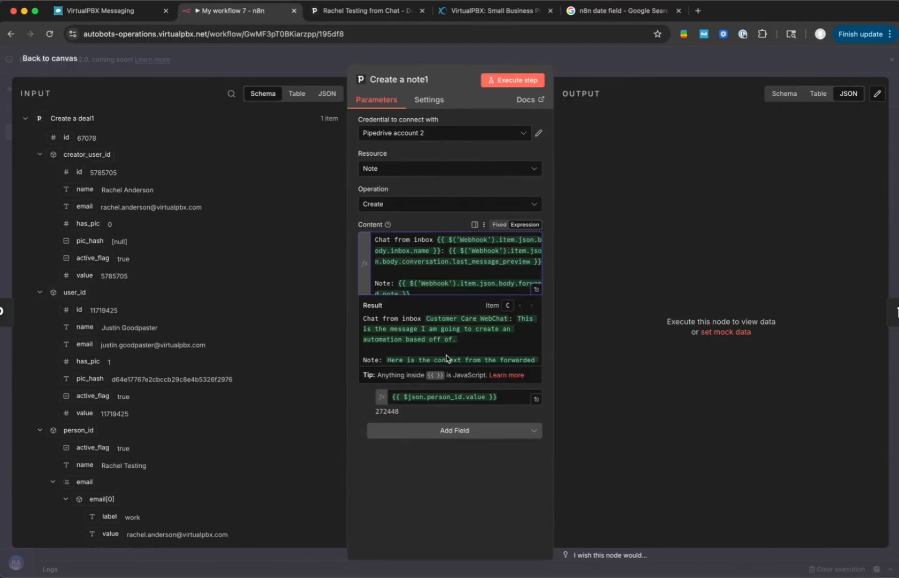
{"action": "scroll", "coordinate": [447, 357], "scroll_direction": "down", "scroll_amount": 2}
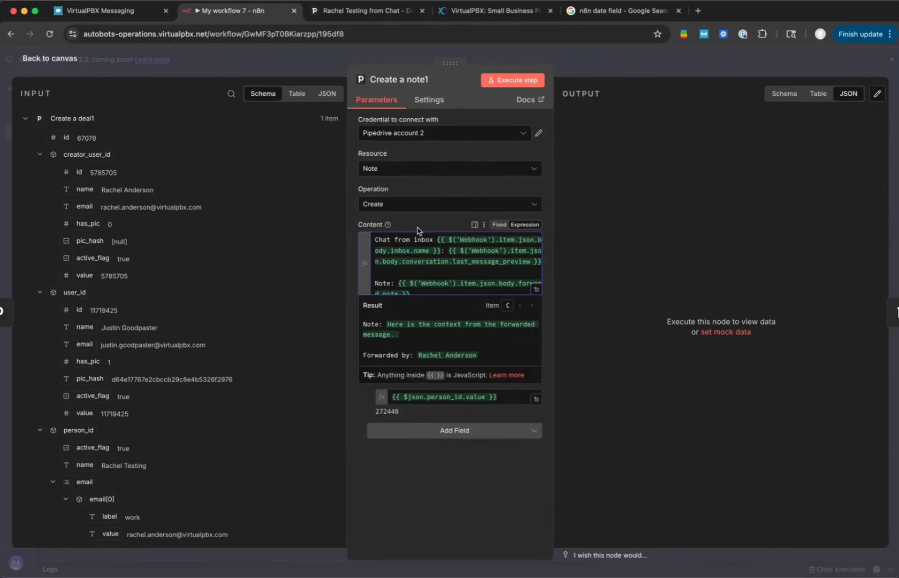
{"action": "left_click", "coordinate": [417, 229]}
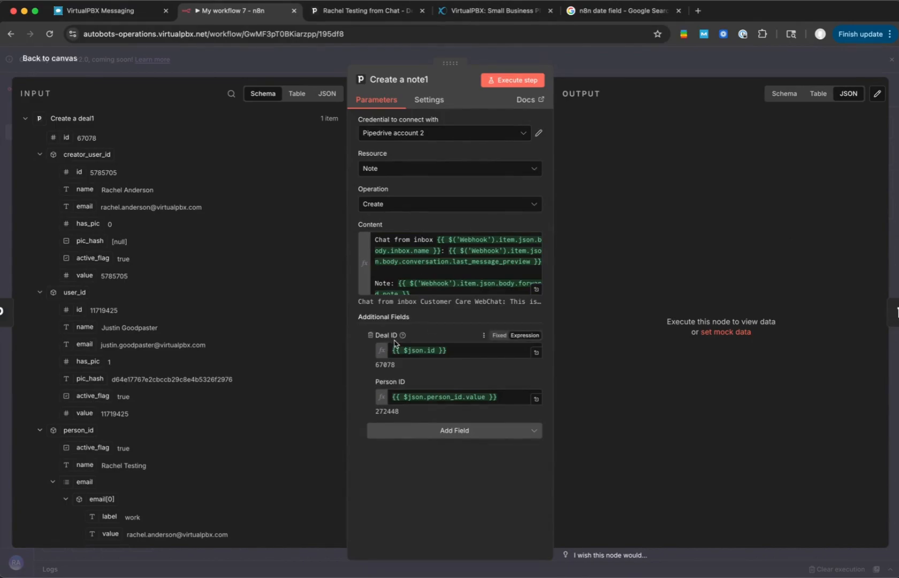
{"action": "left_click", "coordinate": [500, 80]}
- Switch to Pipedrive, expand the new note in the deal's history to read it, and return to the n8n canvas
{"action": "left_click", "coordinate": [374, 9]}
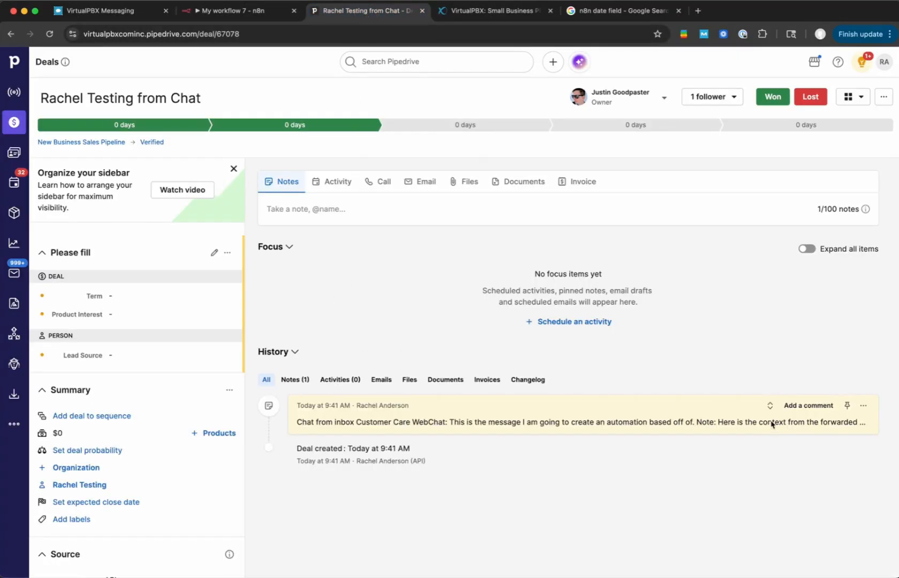
{"action": "left_click", "coordinate": [770, 405]}
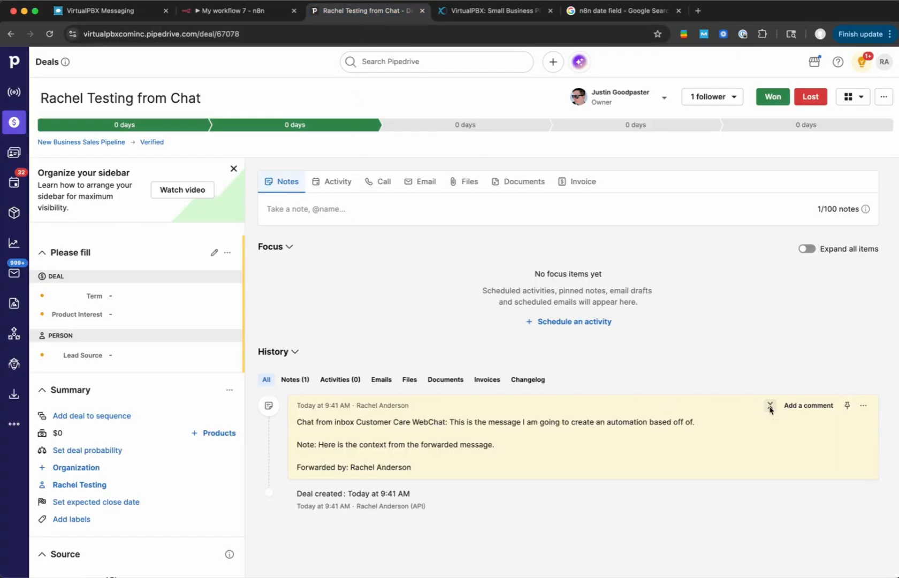
{"action": "left_click", "coordinate": [287, 3]}
{"action": "key", "text": "Escape"}
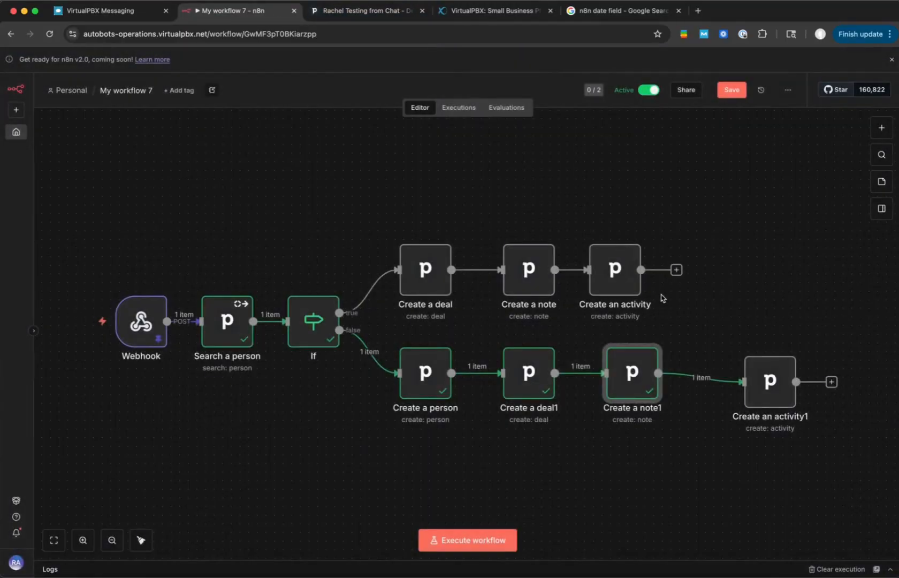
- Align Create an activity1 beside Create a note1, review its call parameters, and execute the node
{"action": "left_click_drag", "start_coordinate": [760, 375], "coordinate": [717, 373]}
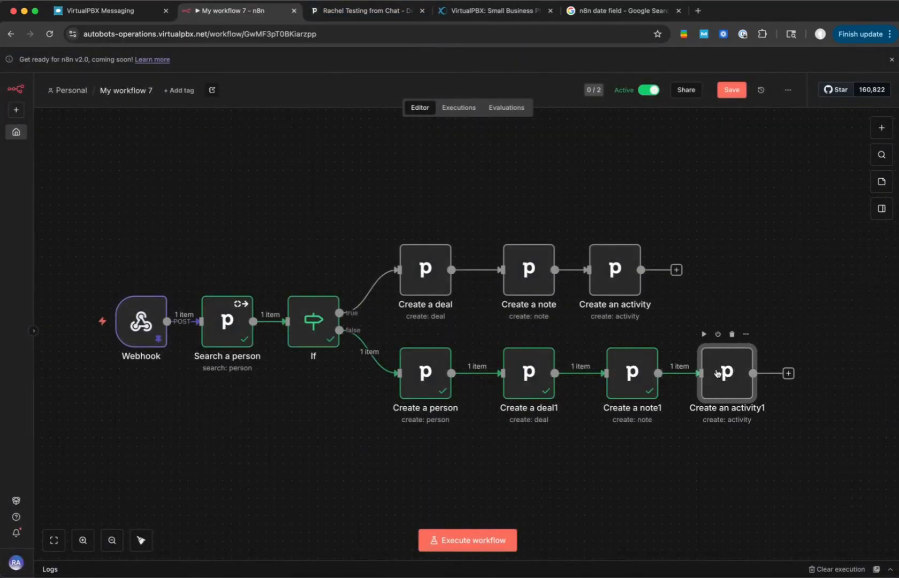
{"action": "double_click", "coordinate": [717, 373]}
{"action": "scroll", "coordinate": [419, 224], "scroll_direction": "down", "scroll_amount": 1}
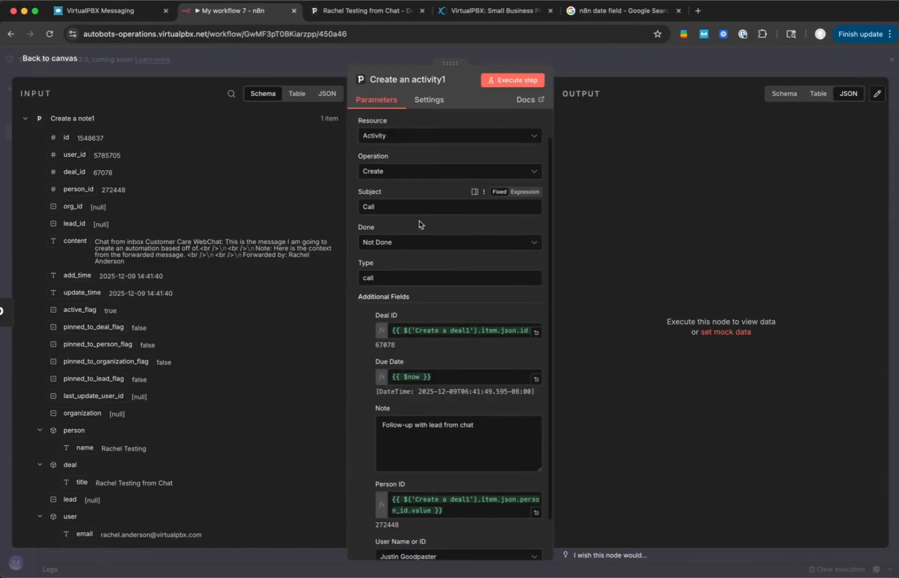
{"action": "scroll", "coordinate": [423, 230], "scroll_direction": "down", "scroll_amount": 2}
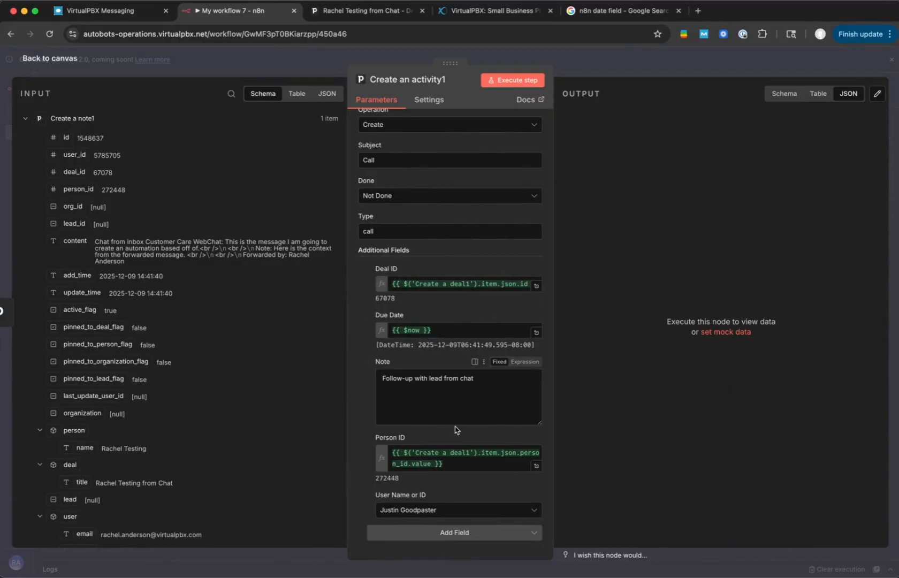
{"action": "left_click", "coordinate": [513, 80]}
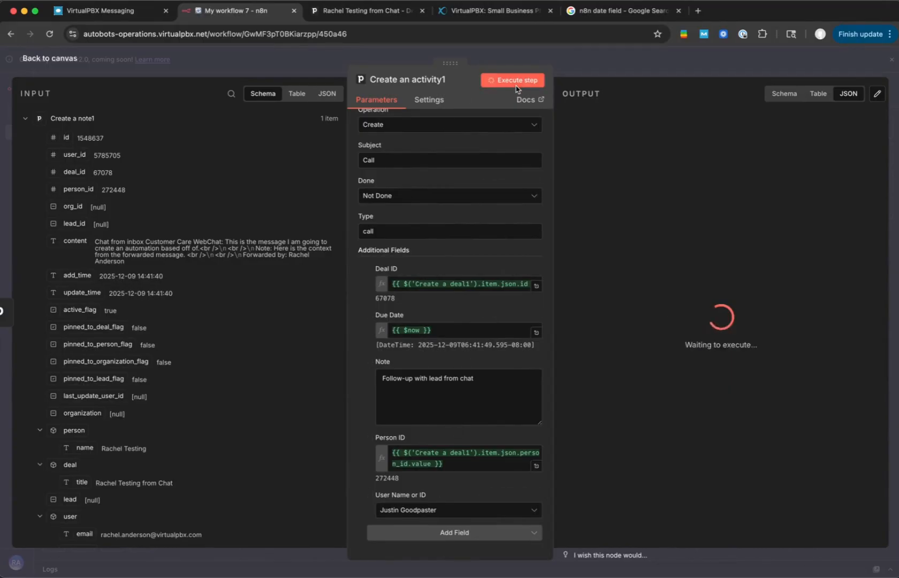
- Switch to Pipedrive, check the deal for the scheduled follow-up call, and return to the n8n canvas
{"action": "left_click", "coordinate": [359, 9]}
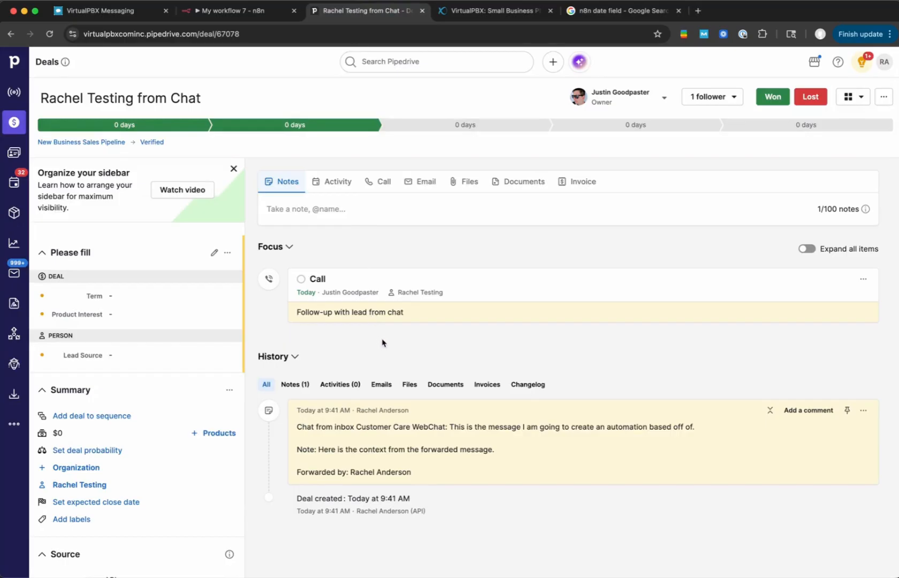
{"action": "left_click", "coordinate": [263, 12]}
{"action": "left_click", "coordinate": [331, 60]}
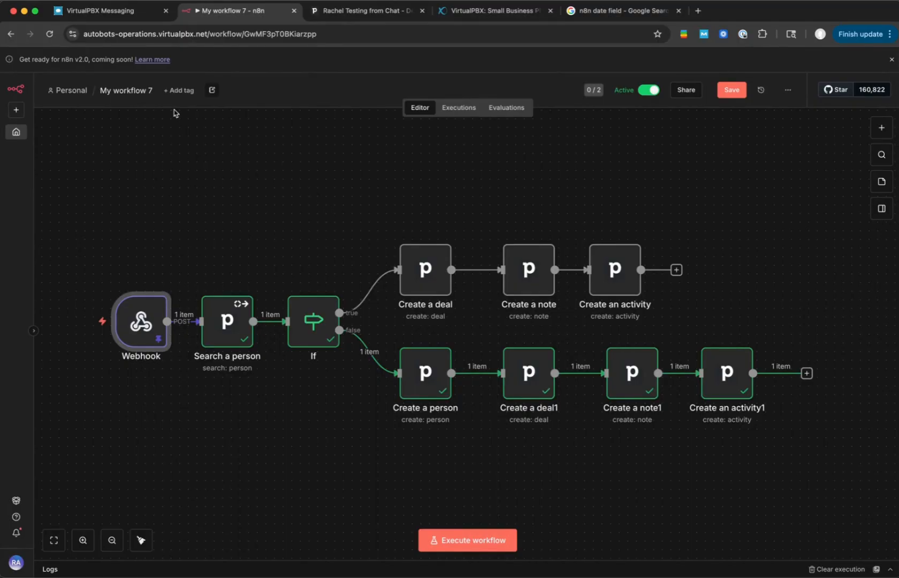
- Rename the workflow as "Create Pipedrive Deal from Pilot Forwarded Message"
{"action": "left_click", "coordinate": [126, 88]}
{"action": "type", "text": "Create"}
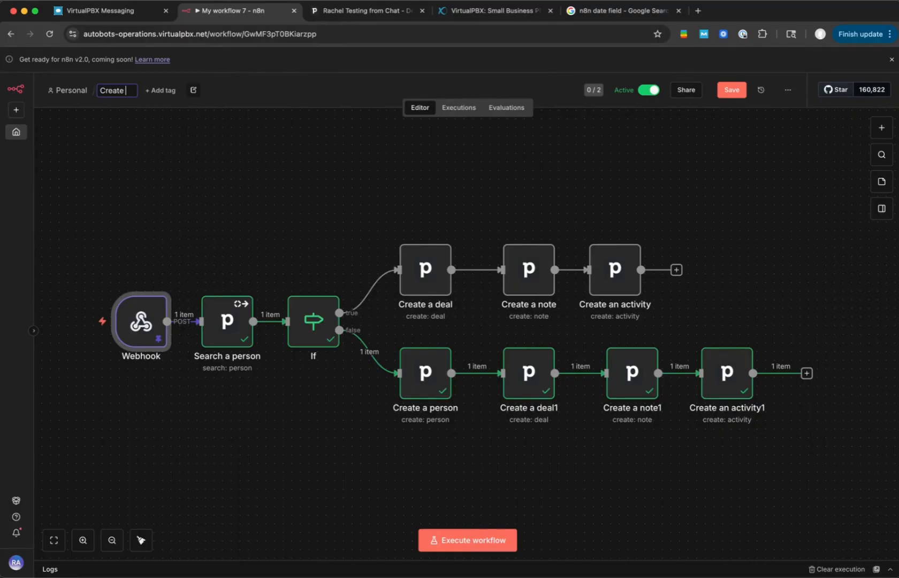
{"action": "type", "text": " Piped"}
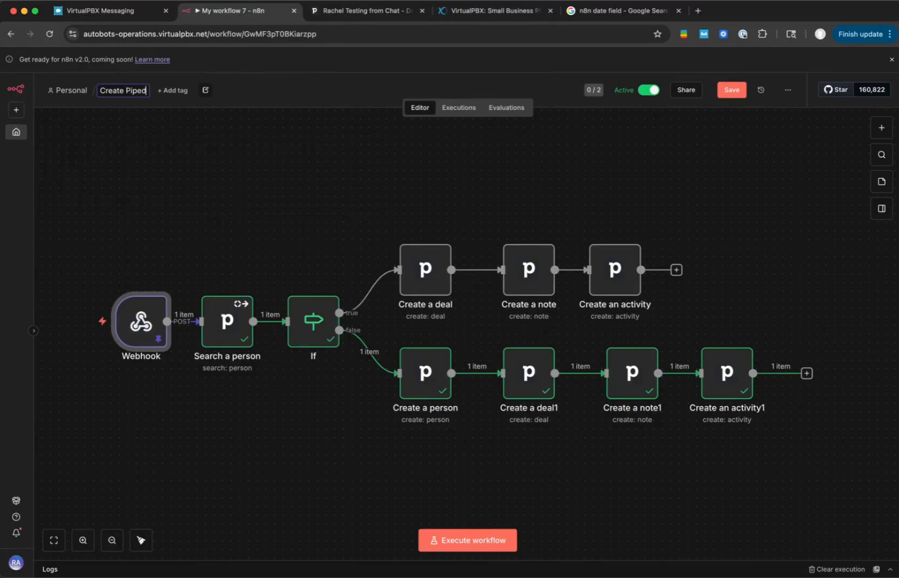
{"action": "type", "text": "rive Deal from "}
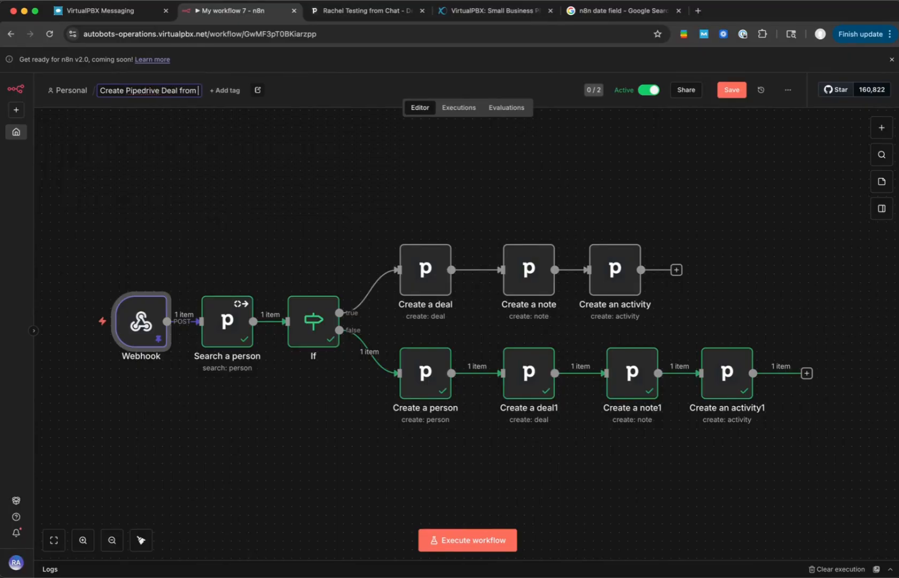
{"action": "type", "text": "Pilot For"}
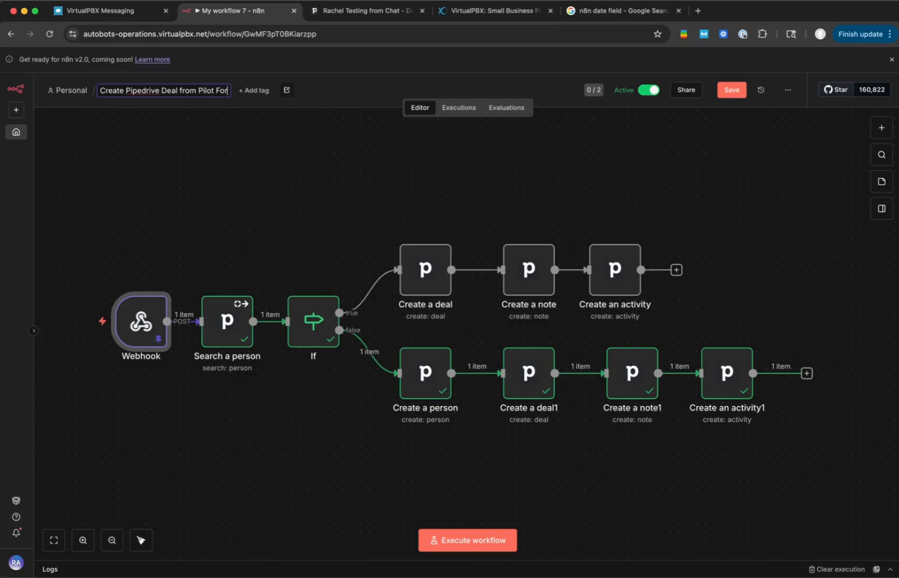
{"action": "type", "text": "warded Message"}
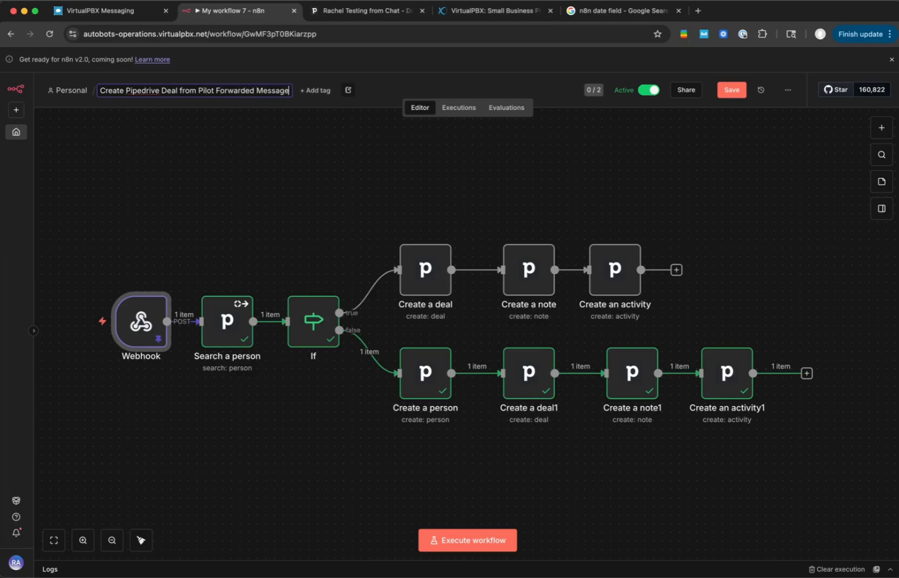
- Open the Webhook node, copy its Path value, and return to the canvas
{"action": "double_click", "coordinate": [136, 324]}
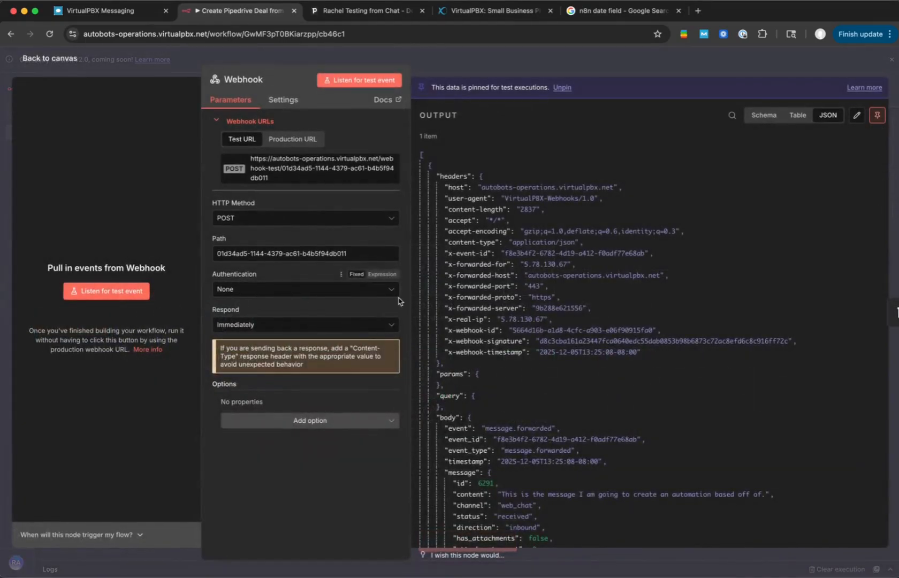
{"action": "left_click", "coordinate": [328, 175]}
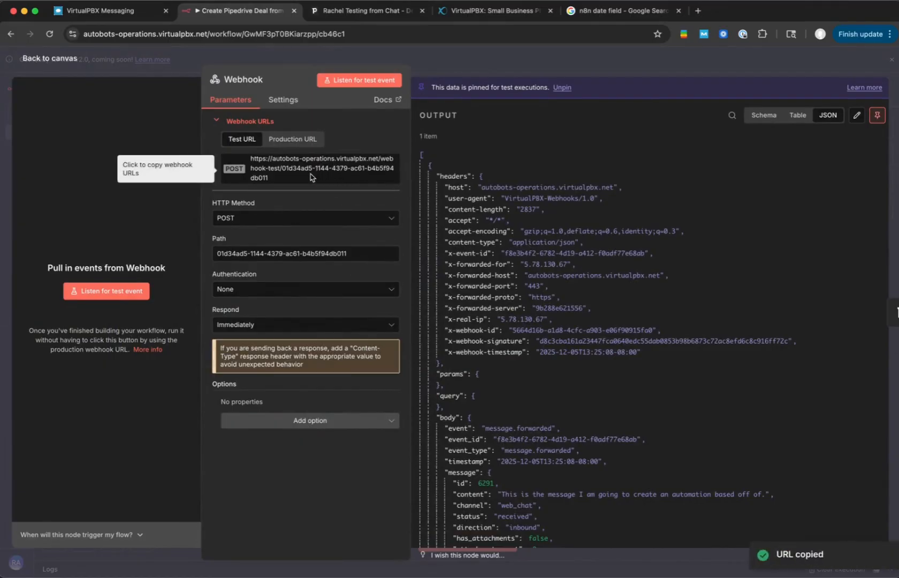
{"action": "left_click_drag", "start_coordinate": [284, 170], "coordinate": [288, 186]}
{"action": "left_click", "coordinate": [287, 184]}
{"action": "left_click", "coordinate": [284, 182]}
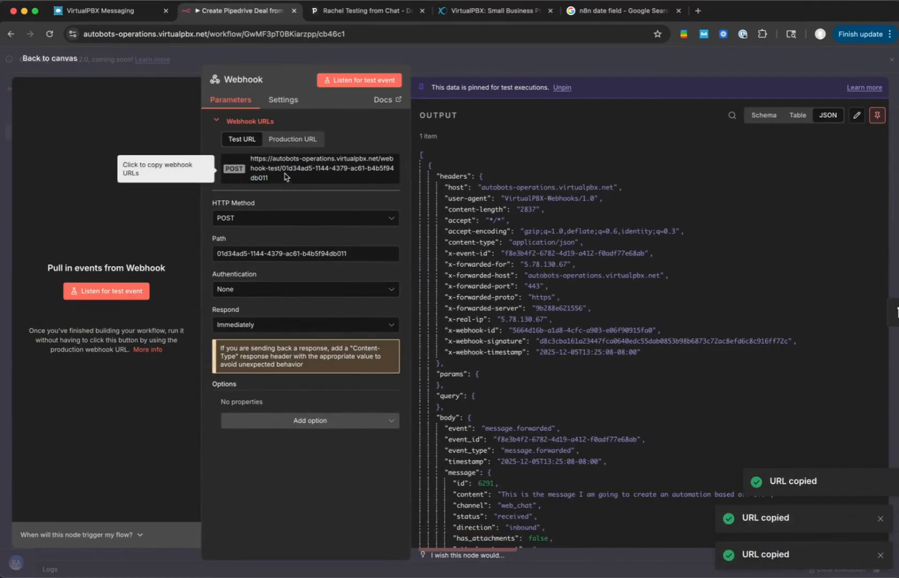
{"action": "triple_click", "coordinate": [283, 252]}
{"action": "key", "text": "Escape"}
- Append the copied webhook path to the end of the workflow name
{"action": "left_click", "coordinate": [262, 94]}
{"action": "key", "text": "Right"}
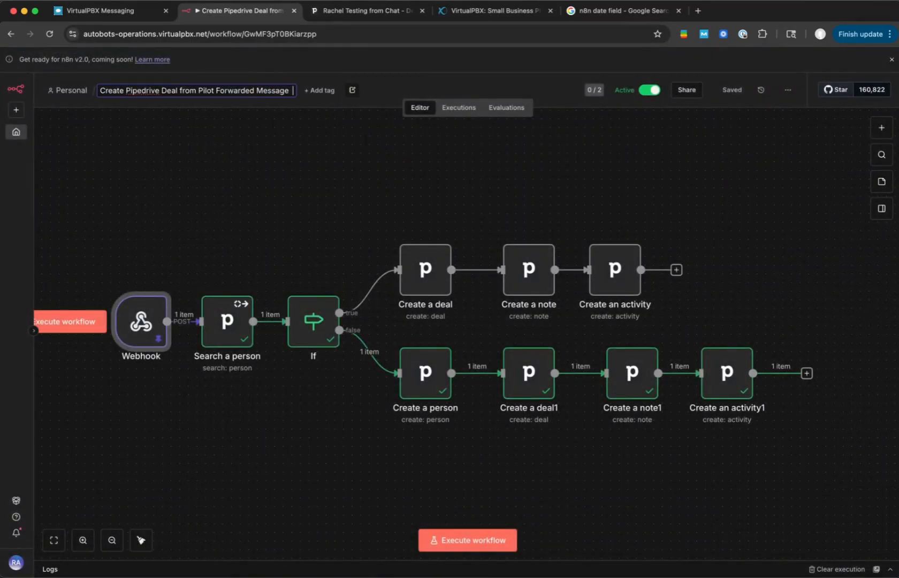
{"action": "key", "text": "super+v"}
{"action": "left_click", "coordinate": [252, 134]}
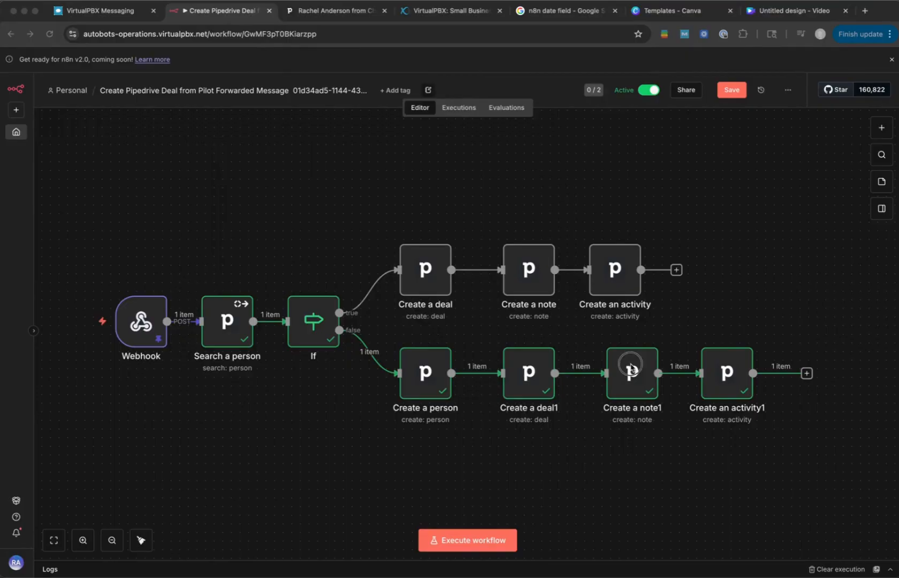
{"action": "double_click", "coordinate": [632, 369]}
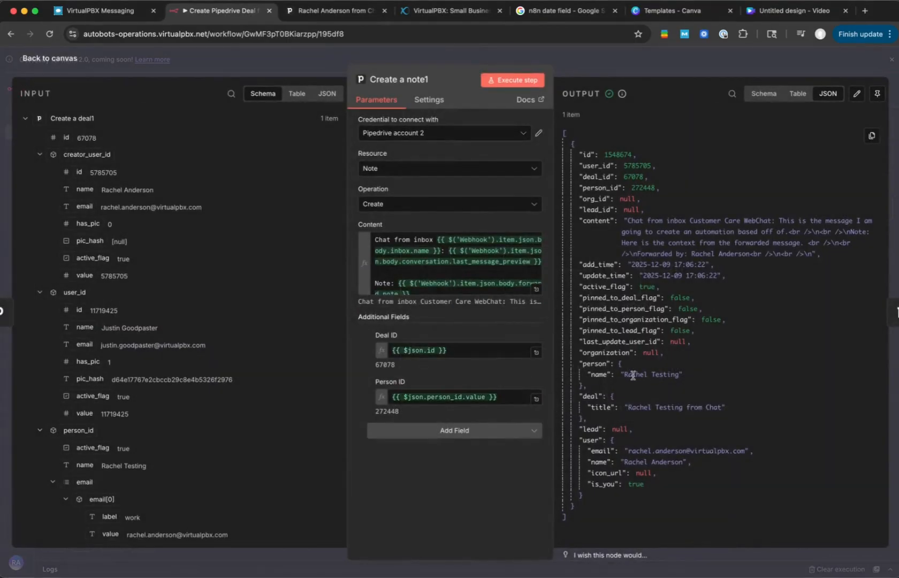
{"action": "scroll", "coordinate": [474, 285], "scroll_direction": "down", "scroll_amount": 3}
{"action": "left_click", "coordinate": [464, 287]}
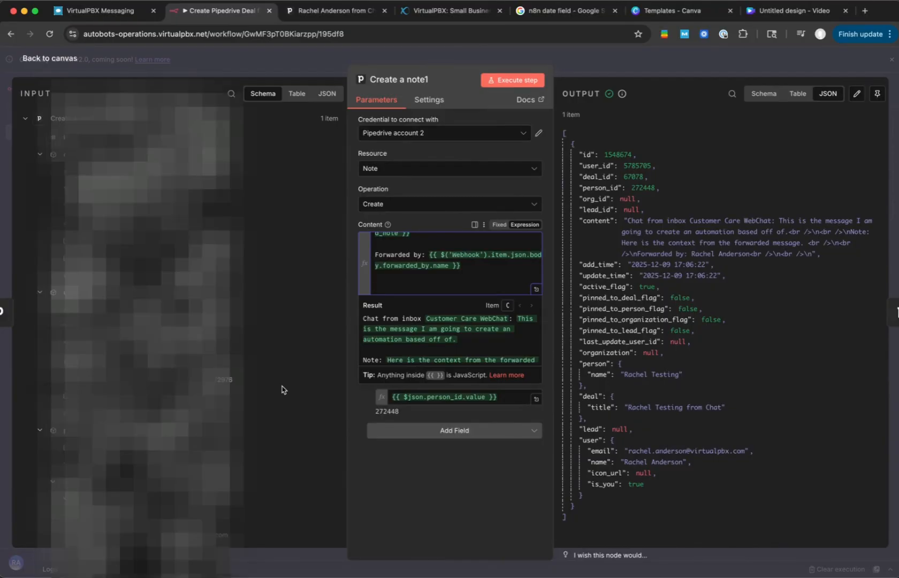
{"action": "left_click", "coordinate": [114, 18]}
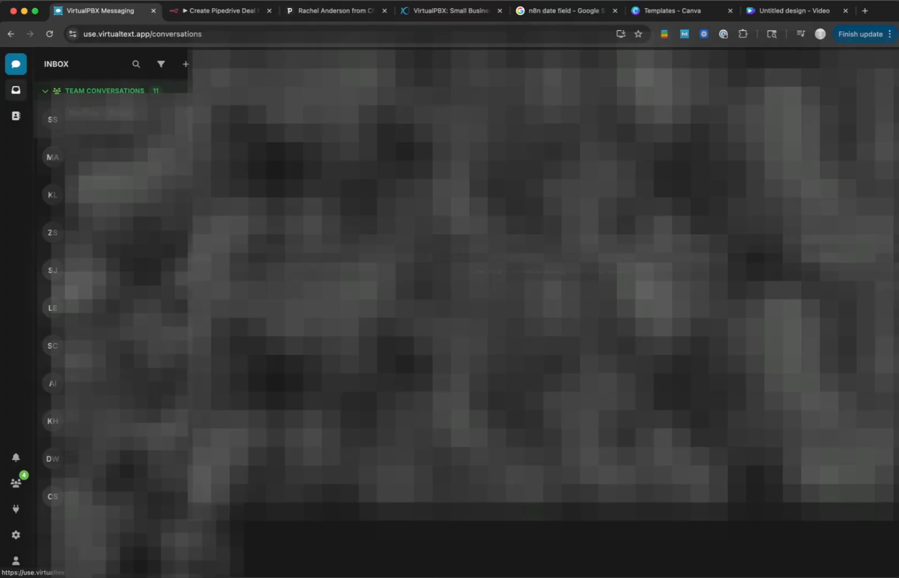
{"action": "left_click", "coordinate": [107, 119]}
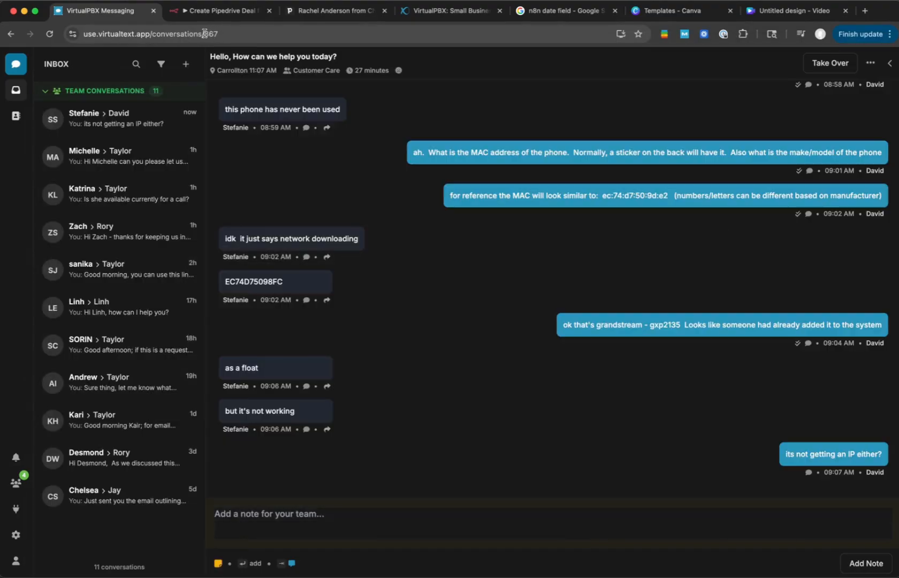
{"action": "left_click_drag", "start_coordinate": [205, 34], "coordinate": [82, 38]}
{"action": "left_click", "coordinate": [224, 15]}
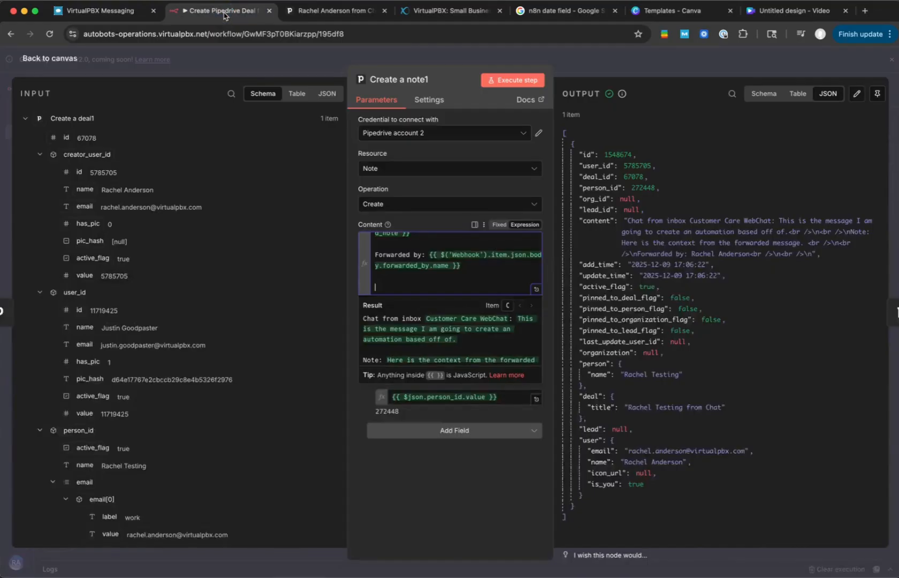
{"action": "key", "text": "super+v"}
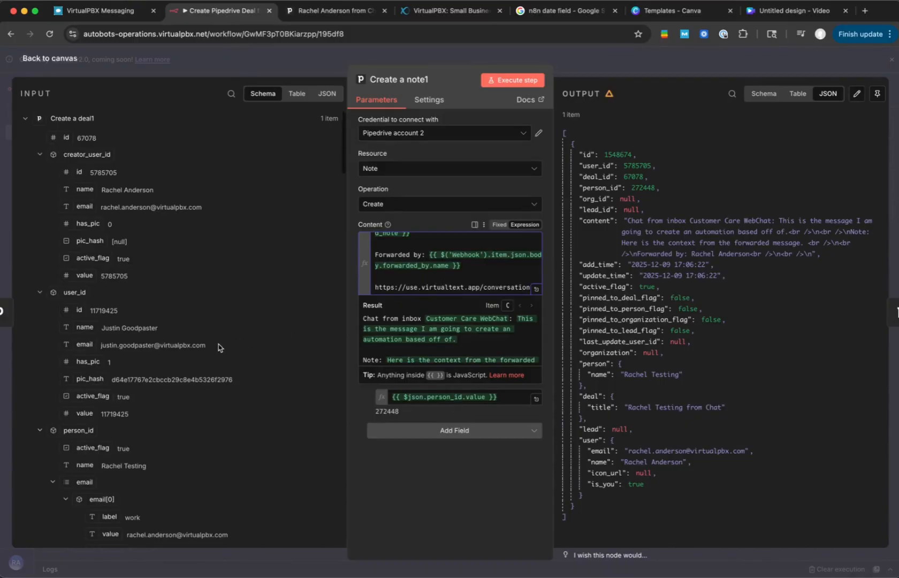
- Insert the Webhook body's conversation id at the end of the conversation link in the note Content and check the resolved result
{"action": "scroll", "coordinate": [178, 311], "scroll_direction": "down", "scroll_amount": 10}
{"action": "scroll", "coordinate": [178, 312], "scroll_direction": "down", "scroll_amount": 10}
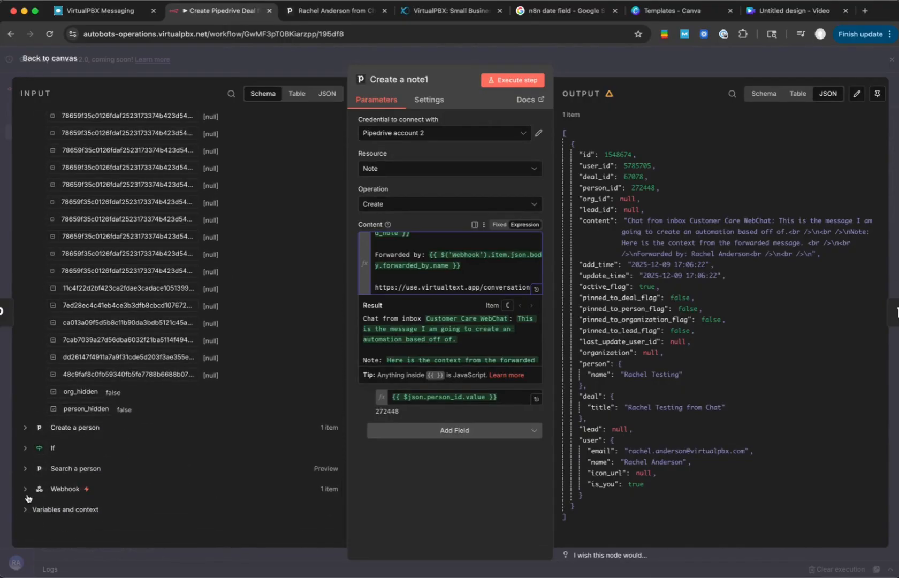
{"action": "left_click", "coordinate": [25, 489]}
{"action": "scroll", "coordinate": [59, 460], "scroll_direction": "down", "scroll_amount": 5}
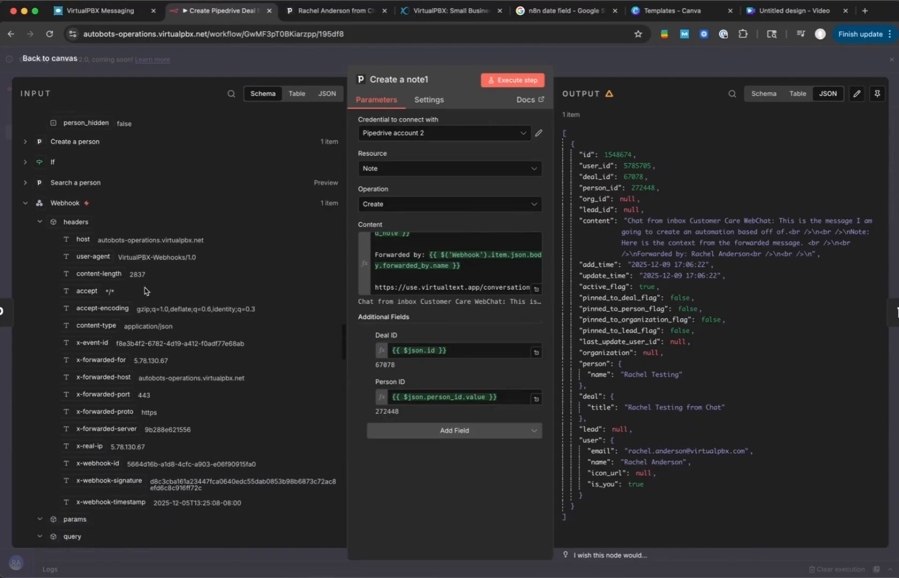
{"action": "scroll", "coordinate": [145, 291], "scroll_direction": "down", "scroll_amount": 2}
{"action": "scroll", "coordinate": [145, 291], "scroll_direction": "down", "scroll_amount": 8}
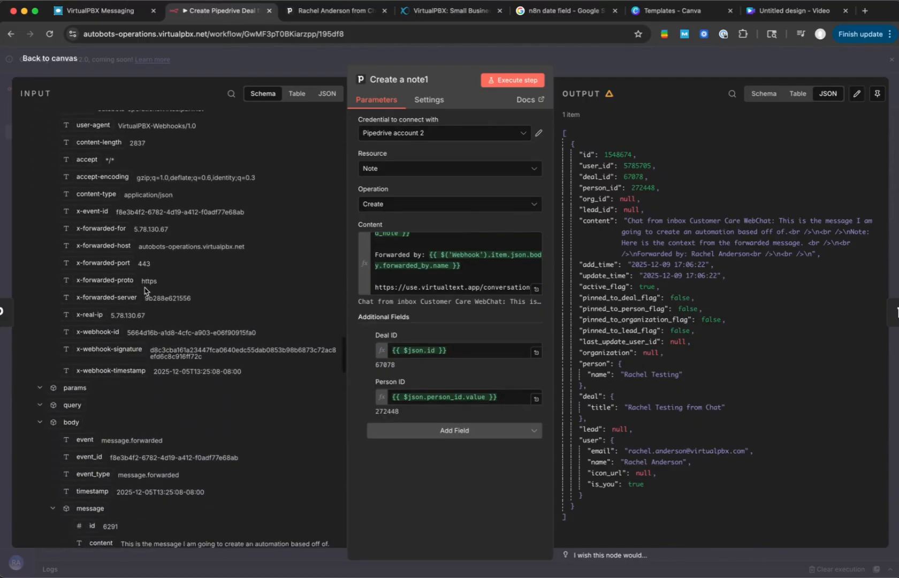
{"action": "scroll", "coordinate": [144, 291], "scroll_direction": "down", "scroll_amount": 5}
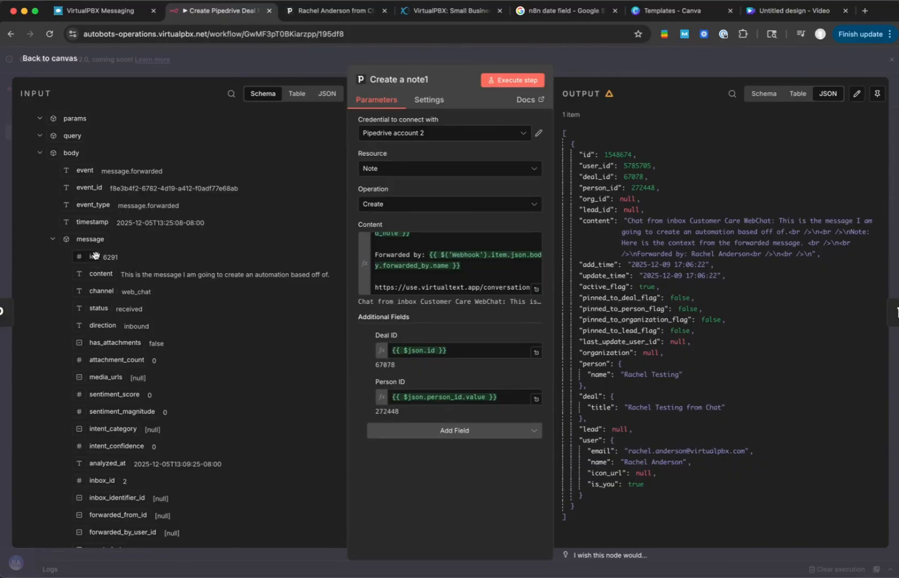
{"action": "scroll", "coordinate": [91, 255], "scroll_direction": "down", "scroll_amount": 10}
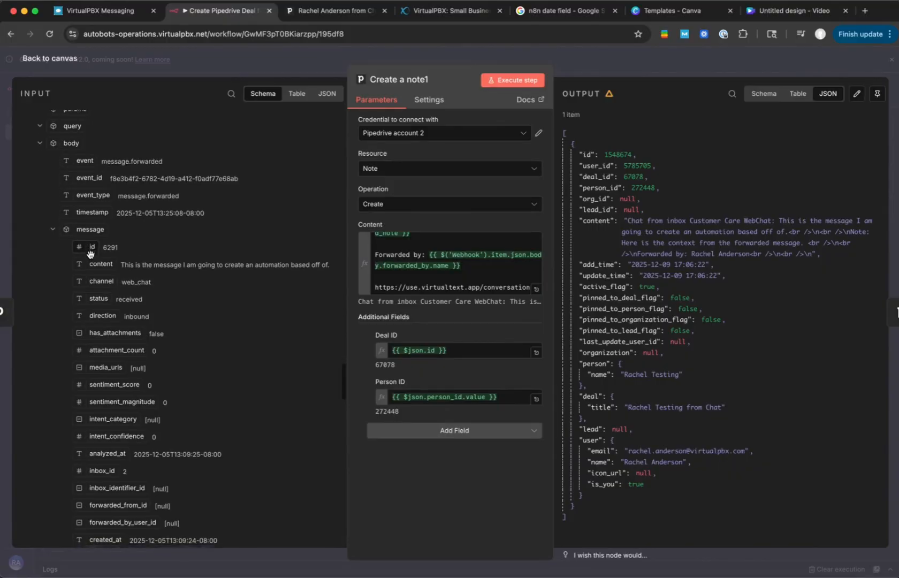
{"action": "scroll", "coordinate": [90, 255], "scroll_direction": "down", "scroll_amount": 2}
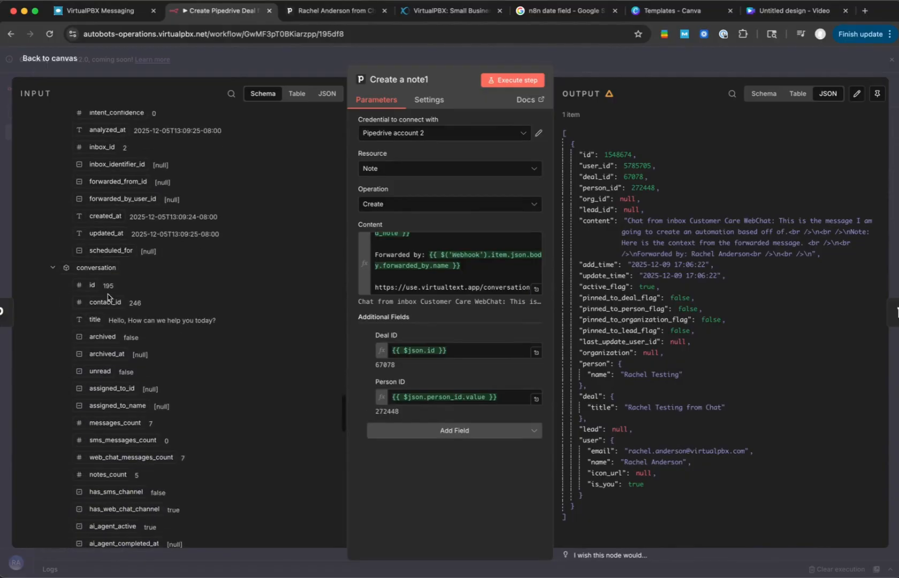
{"action": "left_click_drag", "start_coordinate": [88, 285], "coordinate": [534, 288]}
{"action": "scroll", "coordinate": [453, 334], "scroll_direction": "down", "scroll_amount": 5}
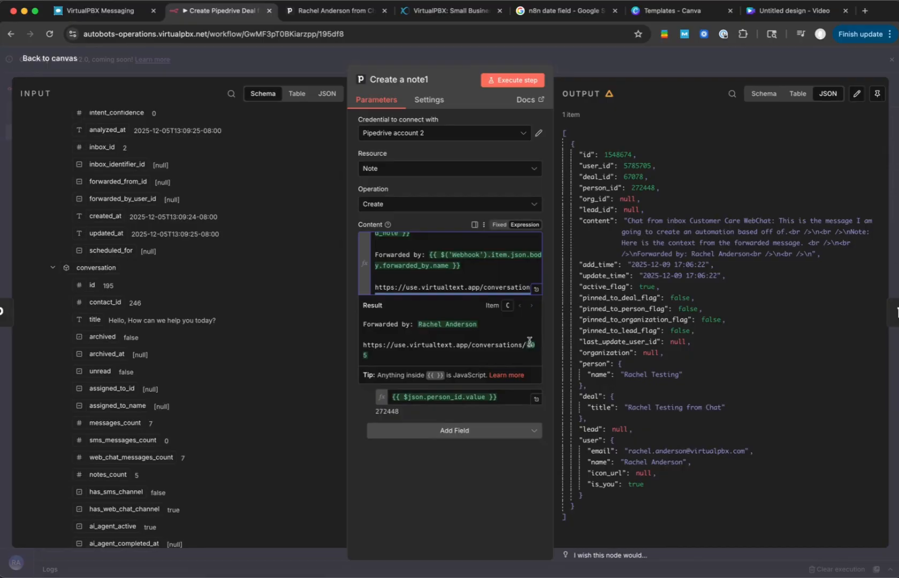
{"action": "left_click", "coordinate": [471, 255]}
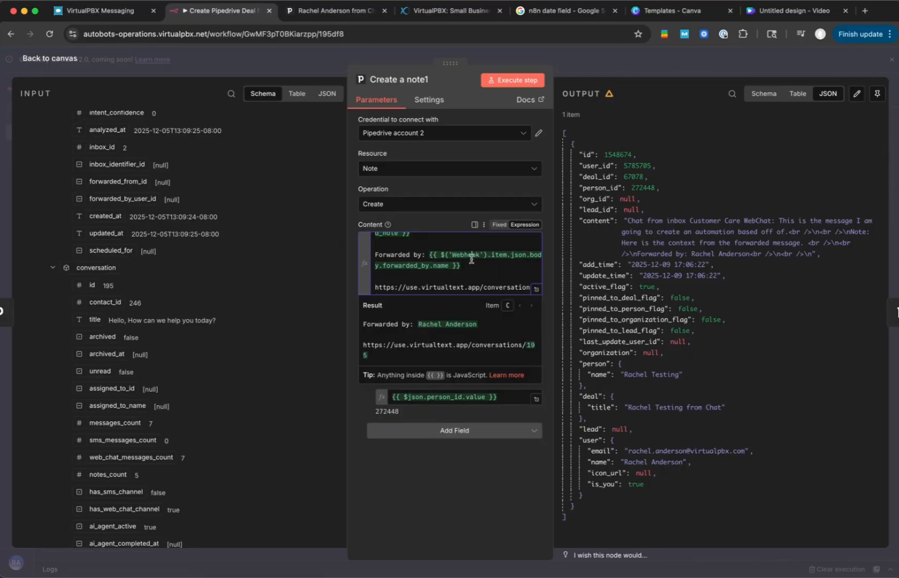
- Execute the Create a note1 node, switch to the Pipedrive deal and expand the newest note in its history
{"action": "left_click", "coordinate": [512, 80]}
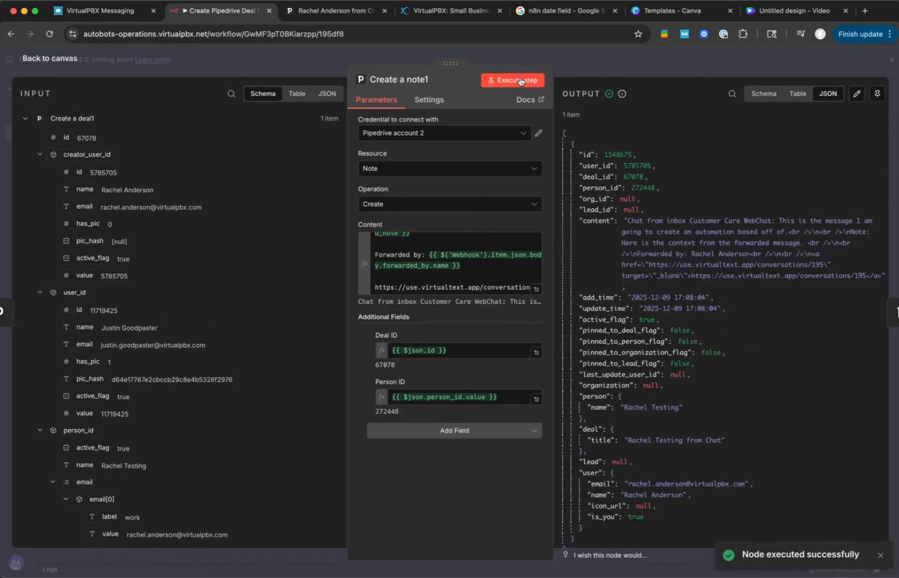
{"action": "left_click", "coordinate": [338, 11]}
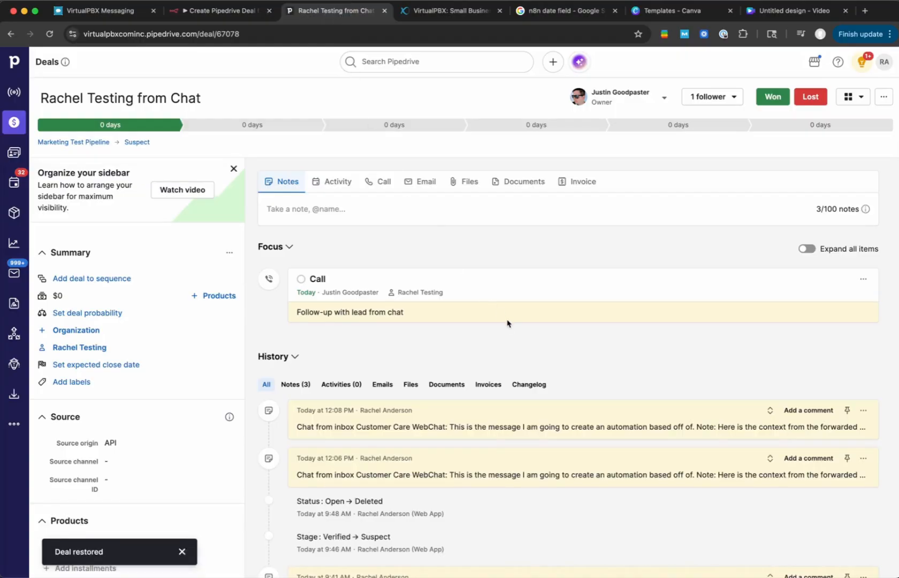
{"action": "left_click", "coordinate": [770, 410]}
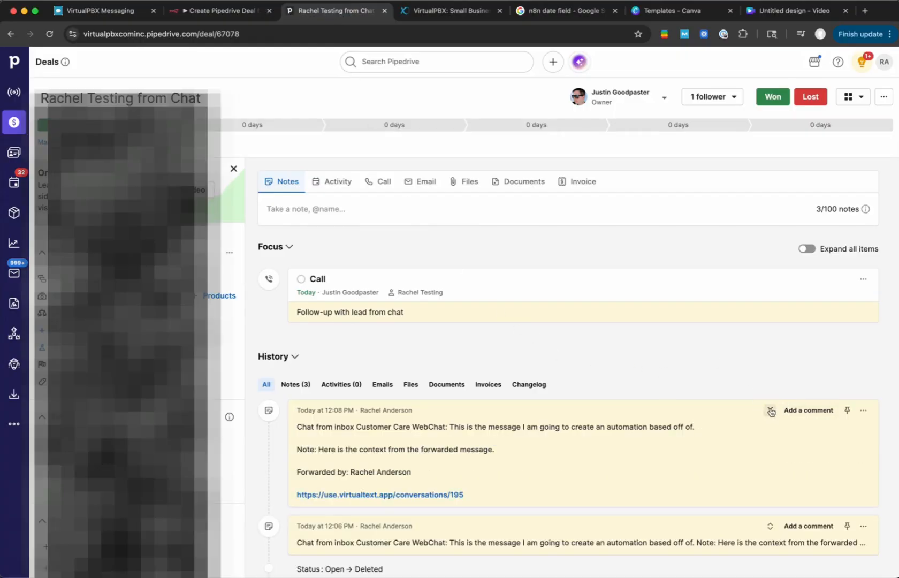
- Open the conversation link in the Pipedrive note to check the chat it leads to, and return to the n8n canvas
{"action": "scroll", "coordinate": [753, 387], "scroll_direction": "down", "scroll_amount": 3}
{"action": "left_click", "coordinate": [391, 397]}
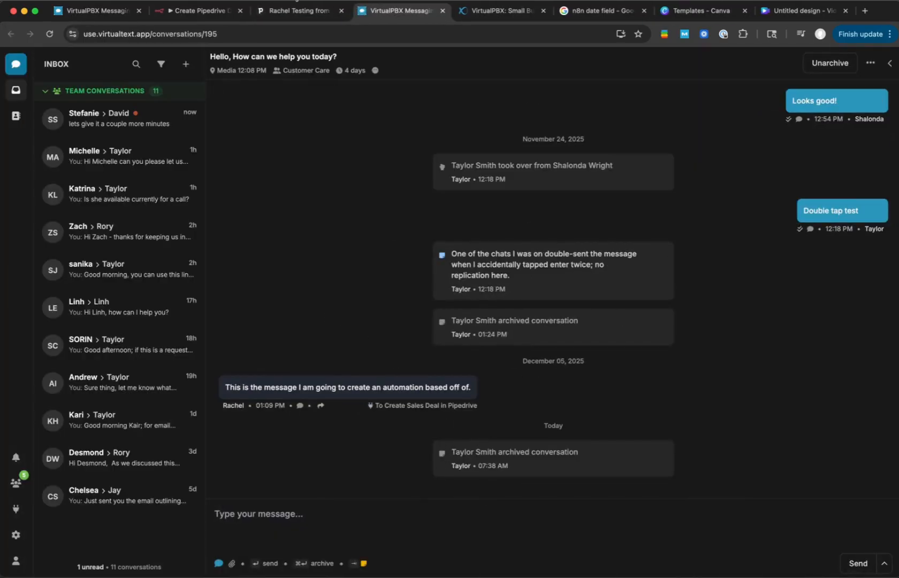
{"action": "left_click", "coordinate": [199, 15]}
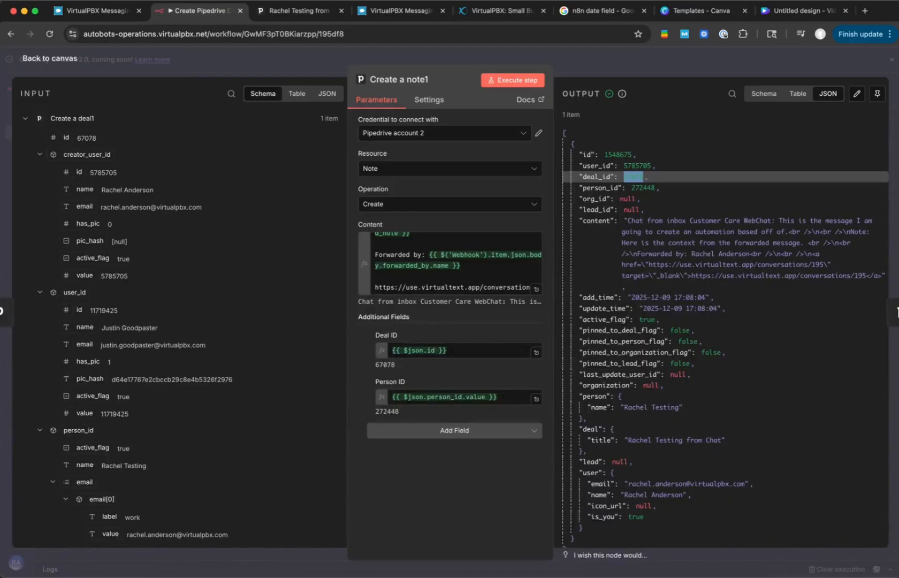
{"action": "left_click", "coordinate": [694, 59]}
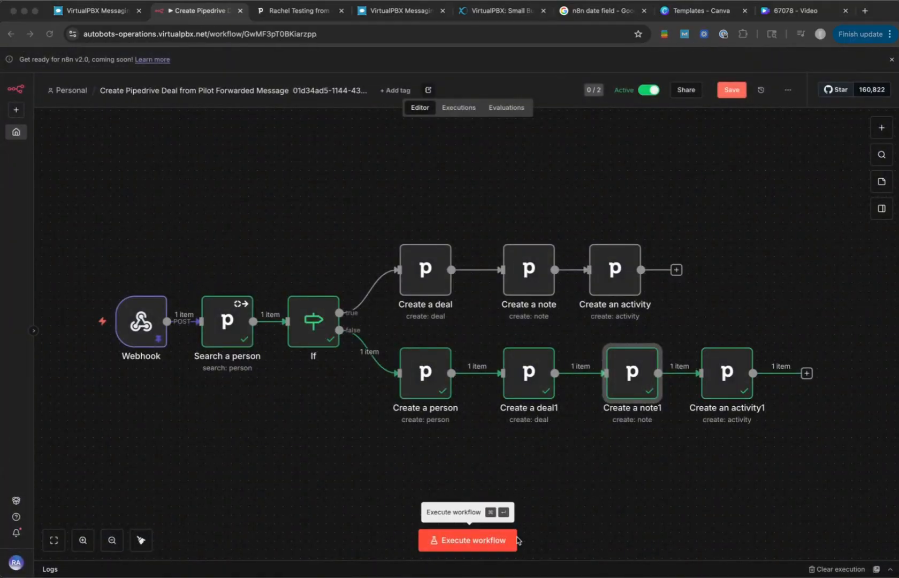